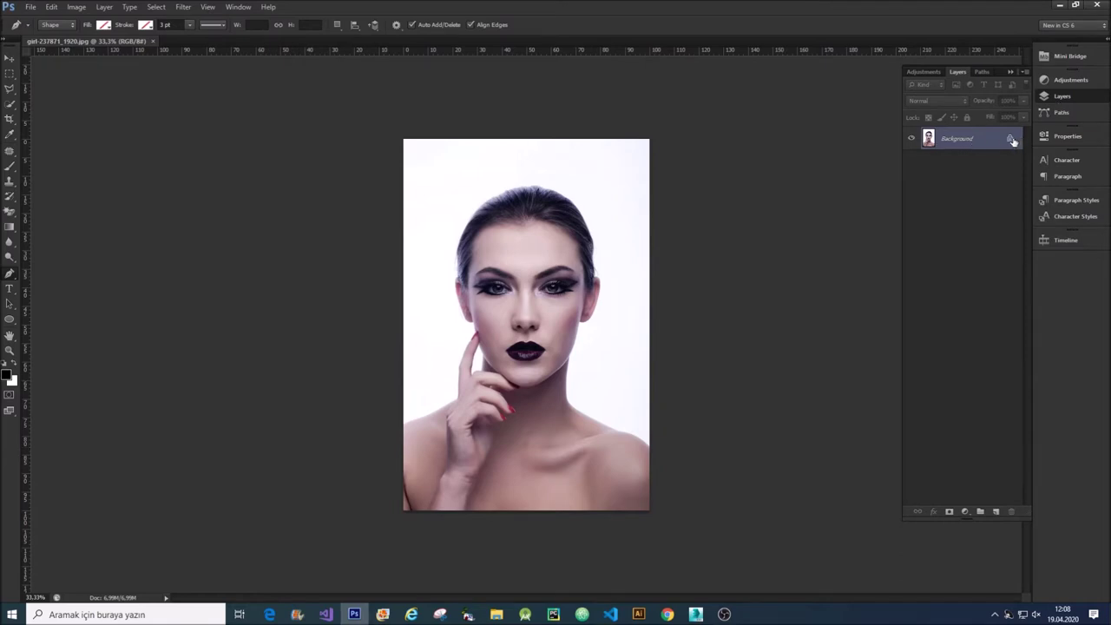
# Unlock the Background as Layer 0 and duplicate it as a layer named portre
pyautogui.doubleClick(976, 140)
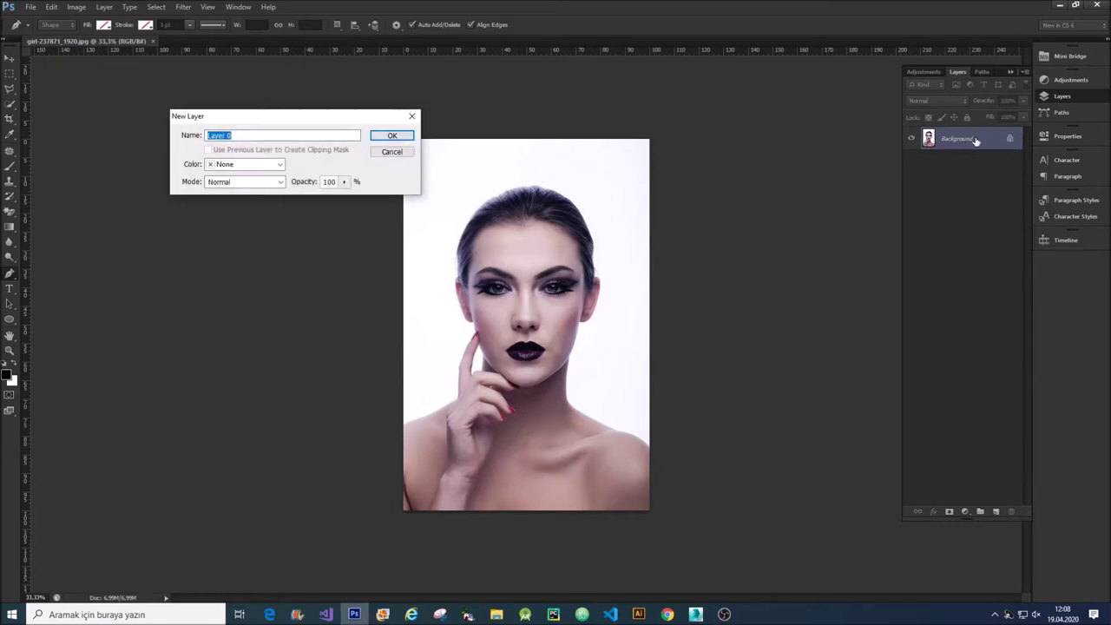
pyautogui.press('Return')
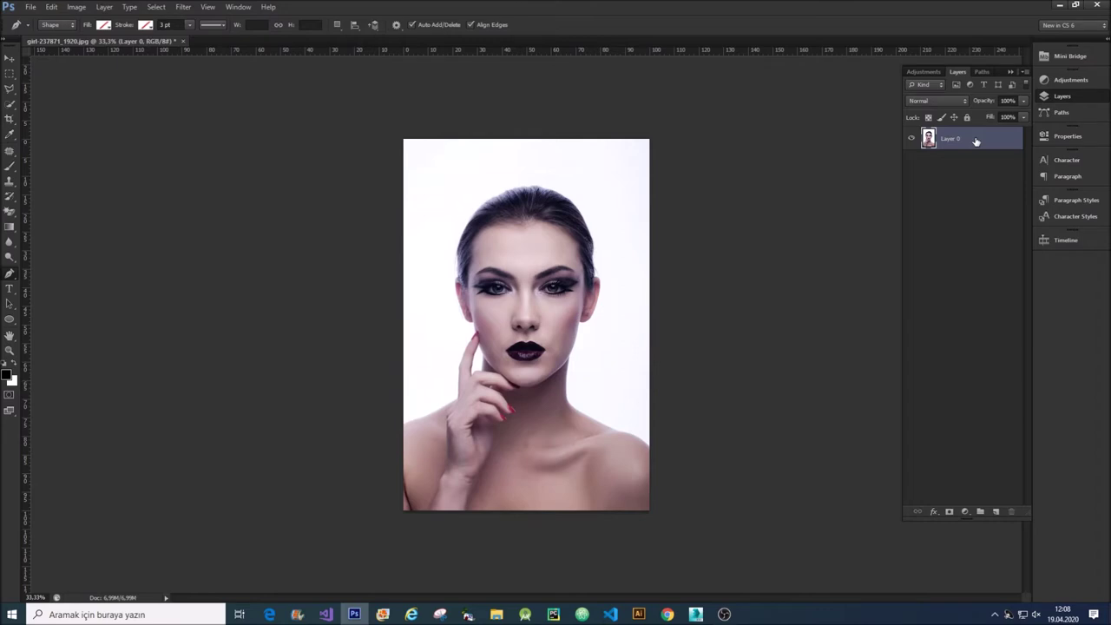
pyautogui.rightClick(976, 141)
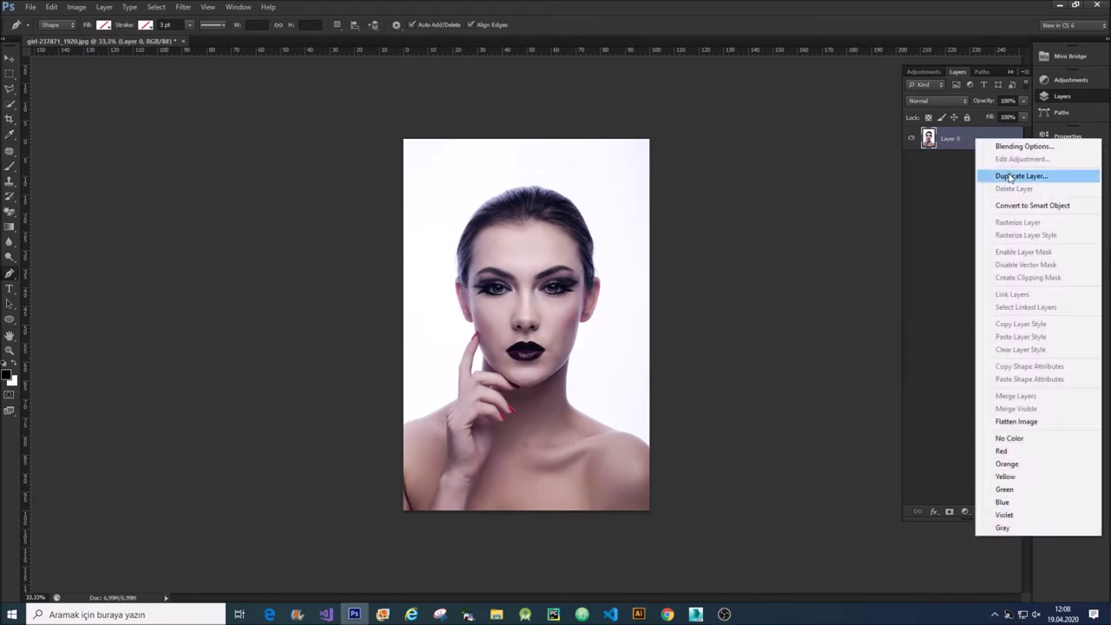
pyautogui.click(1011, 178)
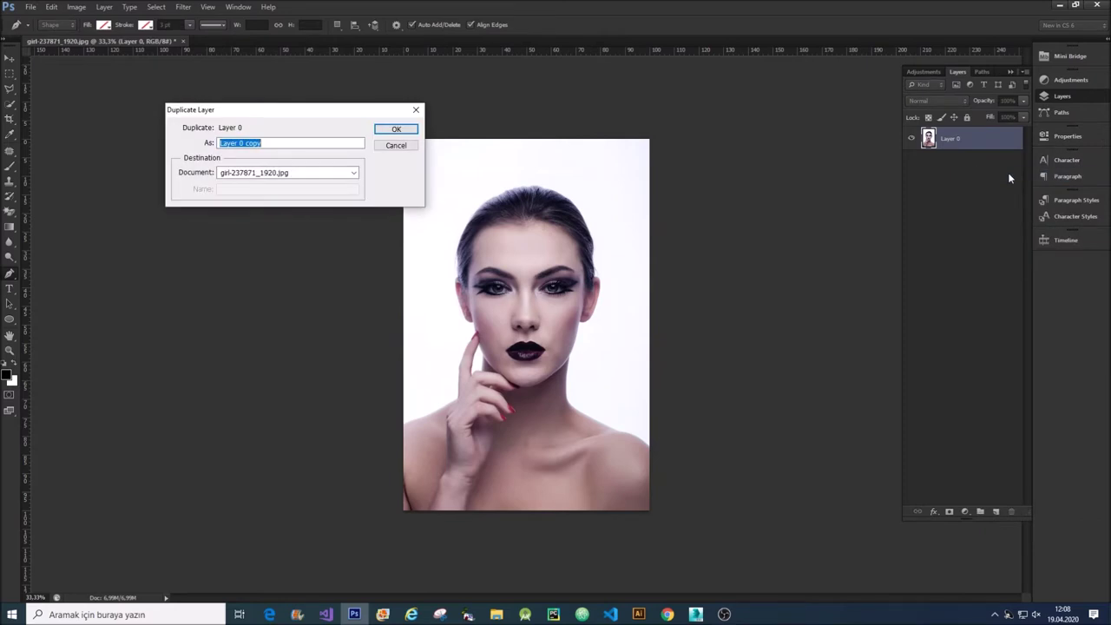
pyautogui.write('portre')
pyautogui.press('Return')
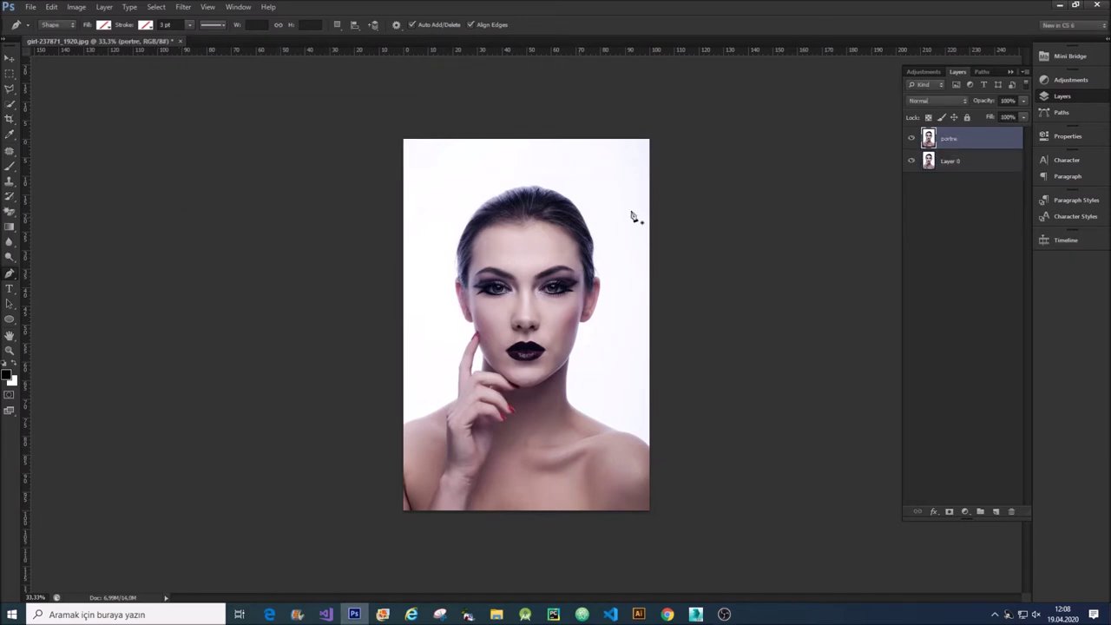
# Rename Layer 0 to yedek, hide it, and select the portre layer
pyautogui.doubleClick(953, 162)
pyautogui.write('ye')
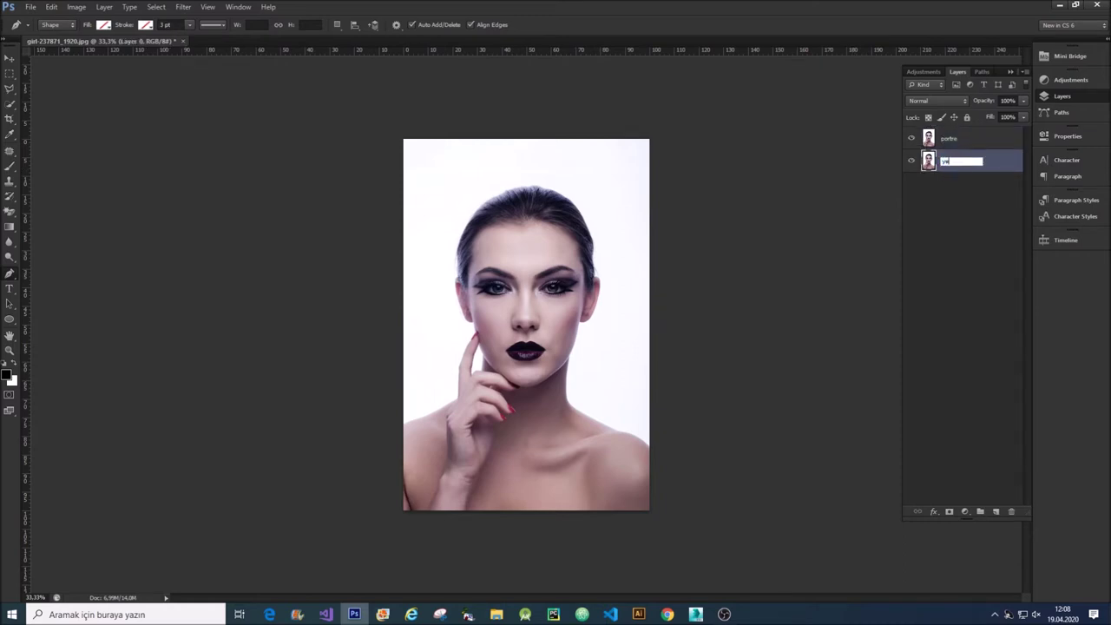
pyautogui.write('dek')
pyautogui.press('Return')
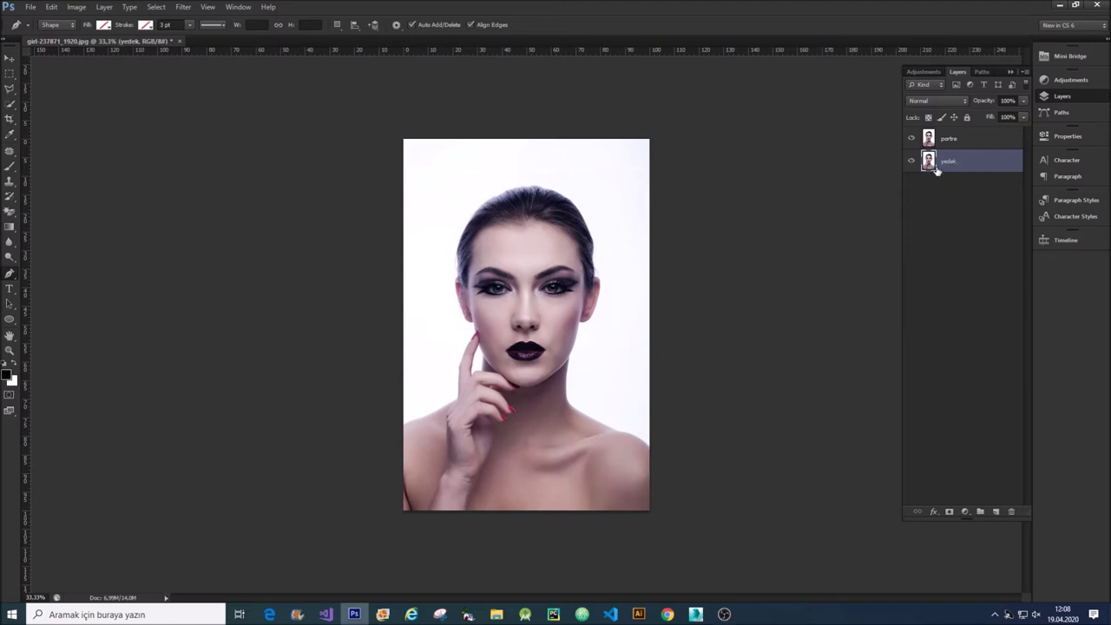
pyautogui.click(912, 161)
pyautogui.click(950, 141)
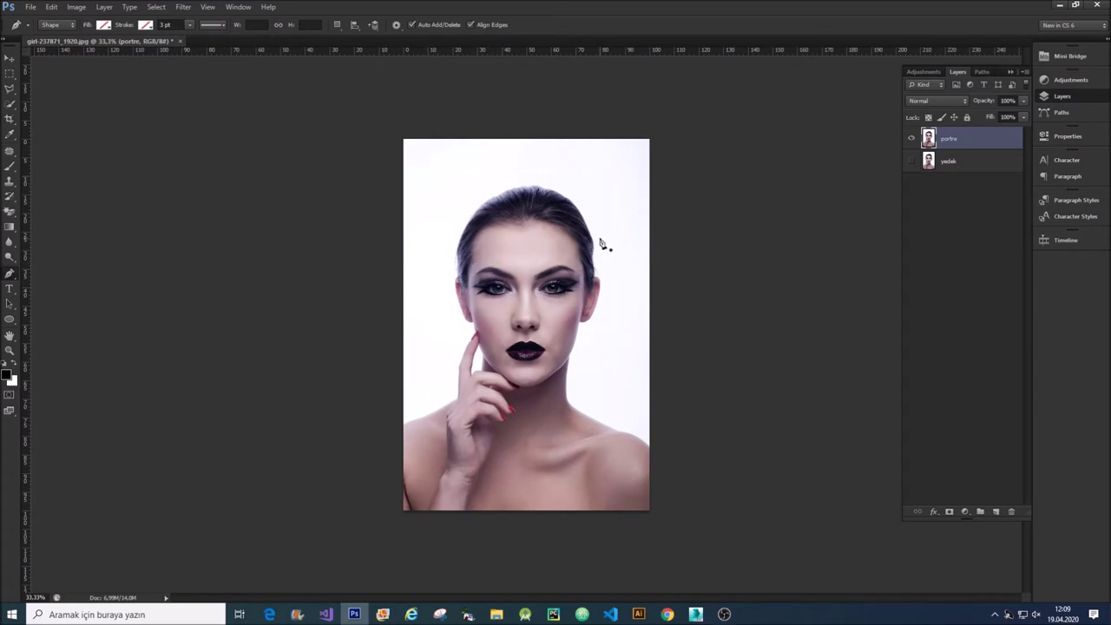
# Erase the white backdrop around the woman with the Magic Eraser
pyautogui.click(10, 212)
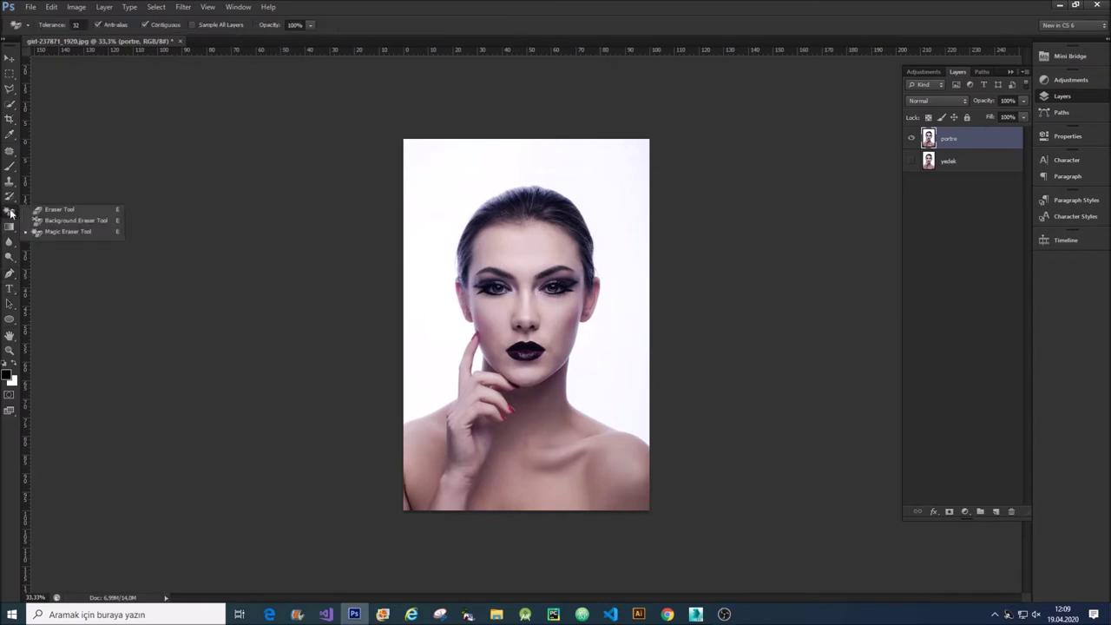
pyautogui.click(96, 233)
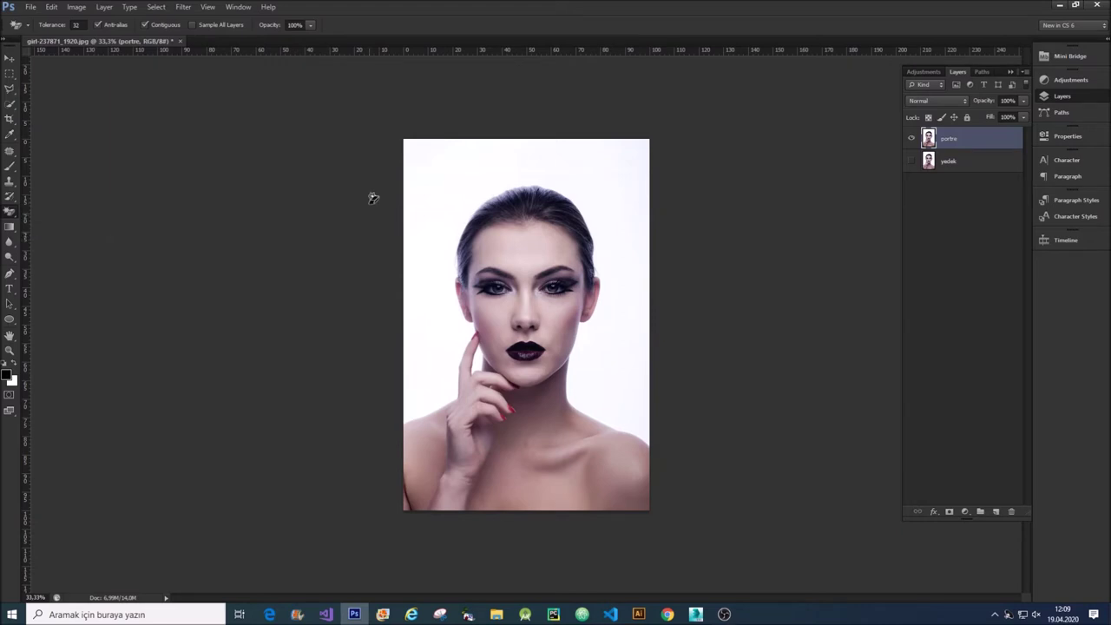
pyautogui.click(446, 192)
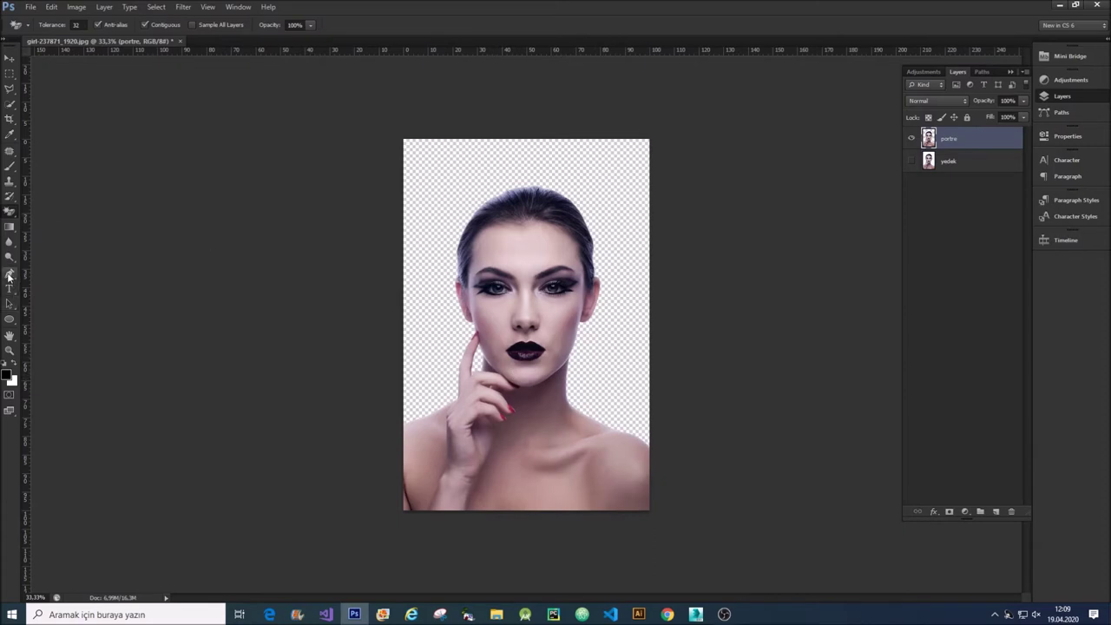
pyautogui.click(10, 276)
pyautogui.click(38, 276)
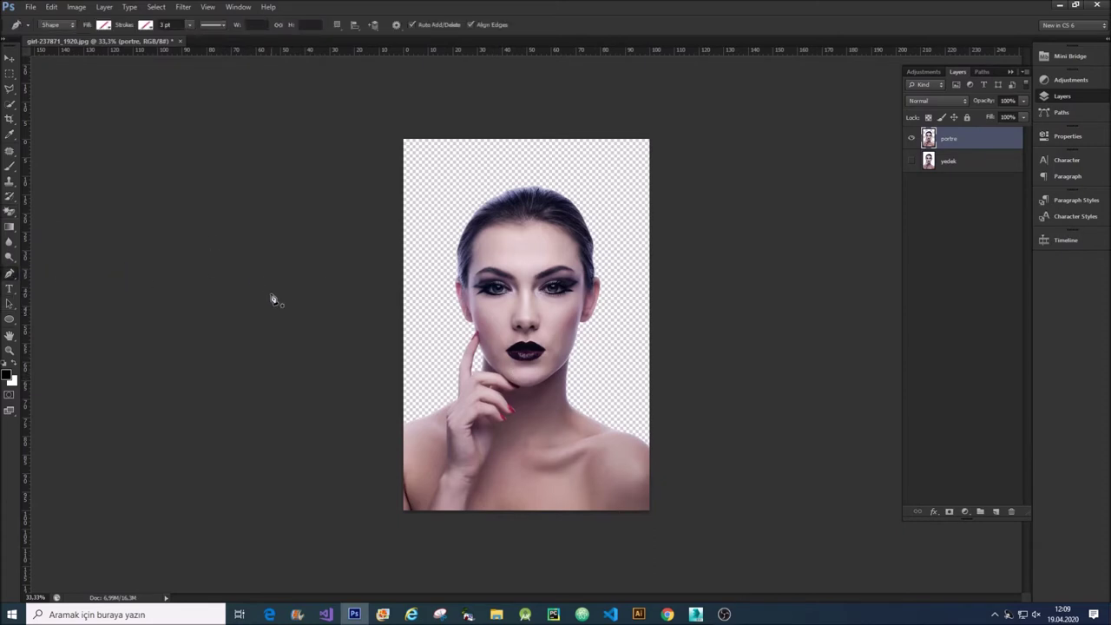
# Zoom in and trace a pen shape along the right jaw, chin and left cheek
pyautogui.scroll(1, 577, 326)
pyautogui.scroll(2, 575, 347)
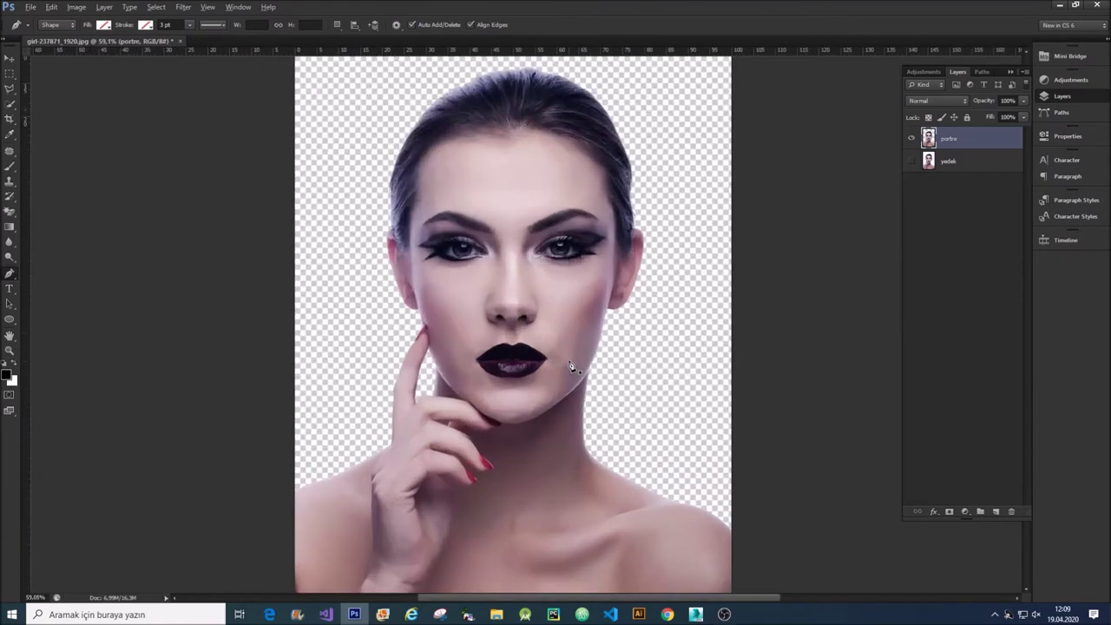
pyautogui.scroll(2, 571, 366)
pyautogui.scroll(1, 573, 368)
pyautogui.scroll(1, 603, 379)
pyautogui.scroll(1, 603, 386)
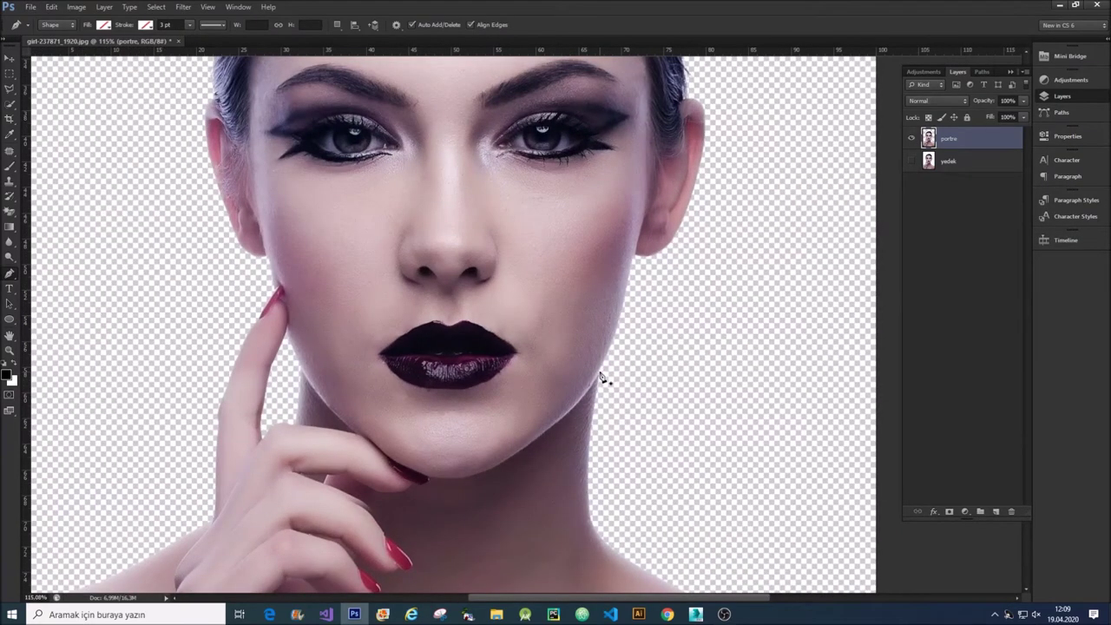
pyautogui.click(599, 373)
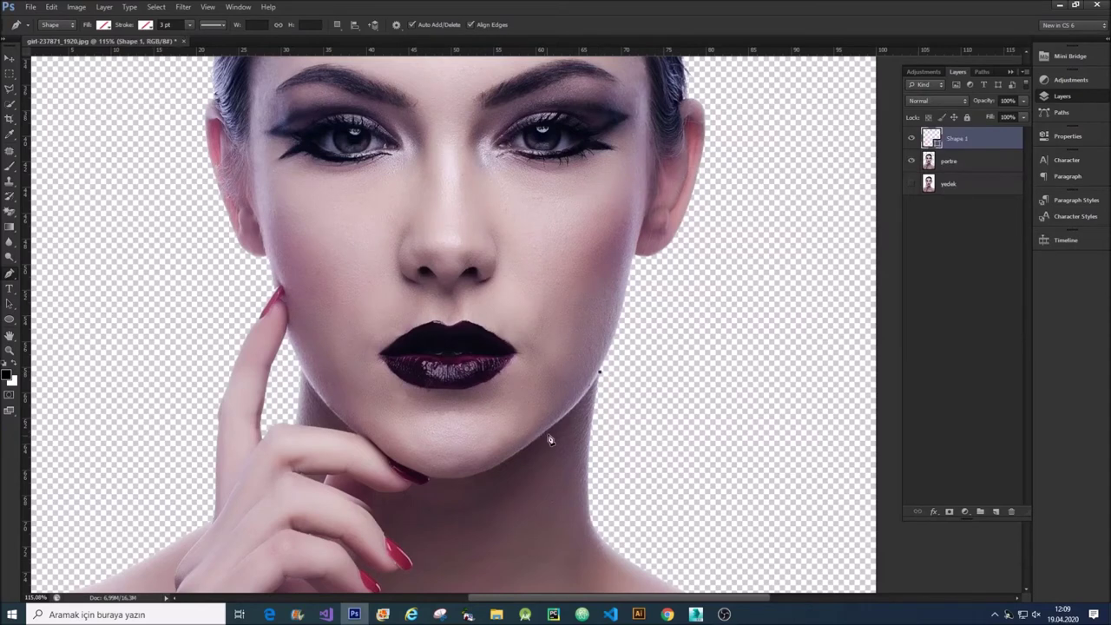
pyautogui.moveTo(561, 427); pyautogui.dragTo(537, 443)
pyautogui.moveTo(536, 443); pyautogui.dragTo(537, 441)
pyautogui.moveTo(488, 470); pyautogui.dragTo(471, 482)
pyautogui.moveTo(385, 456); pyautogui.dragTo(327, 421)
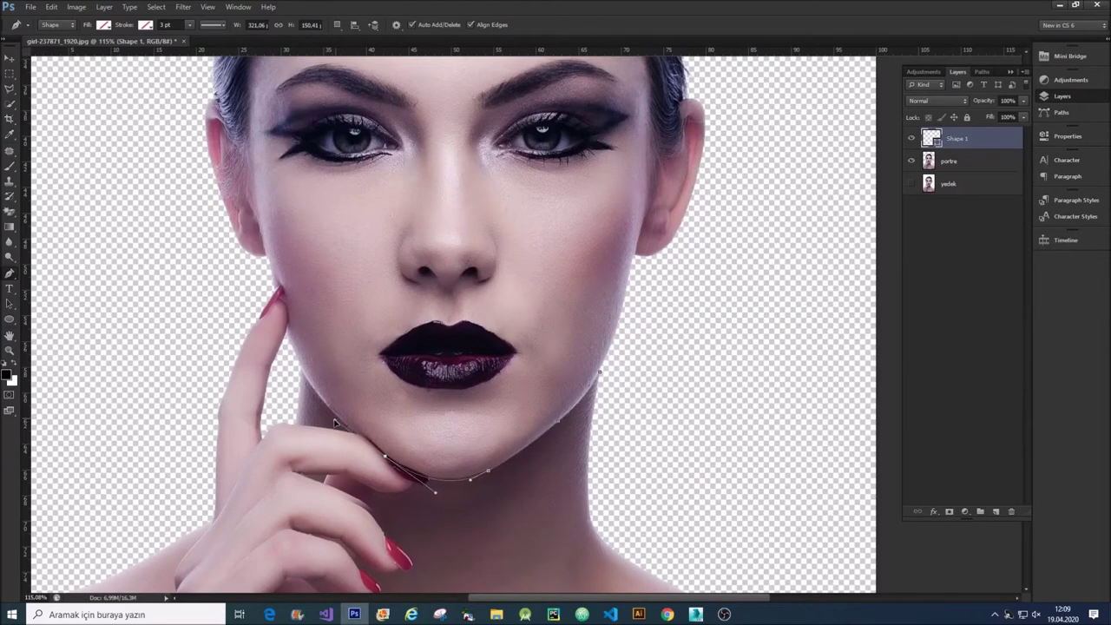
pyautogui.moveTo(327, 421)
pyautogui.mouseDown()
pyautogui.moveTo(366, 440)
pyautogui.moveTo(352, 433)
pyautogui.mouseUp()
pyautogui.moveTo(352, 433)
pyautogui.mouseDown()
pyautogui.moveTo(328, 413)
pyautogui.moveTo(366, 443)
pyautogui.moveTo(335, 423)
pyautogui.mouseUp()
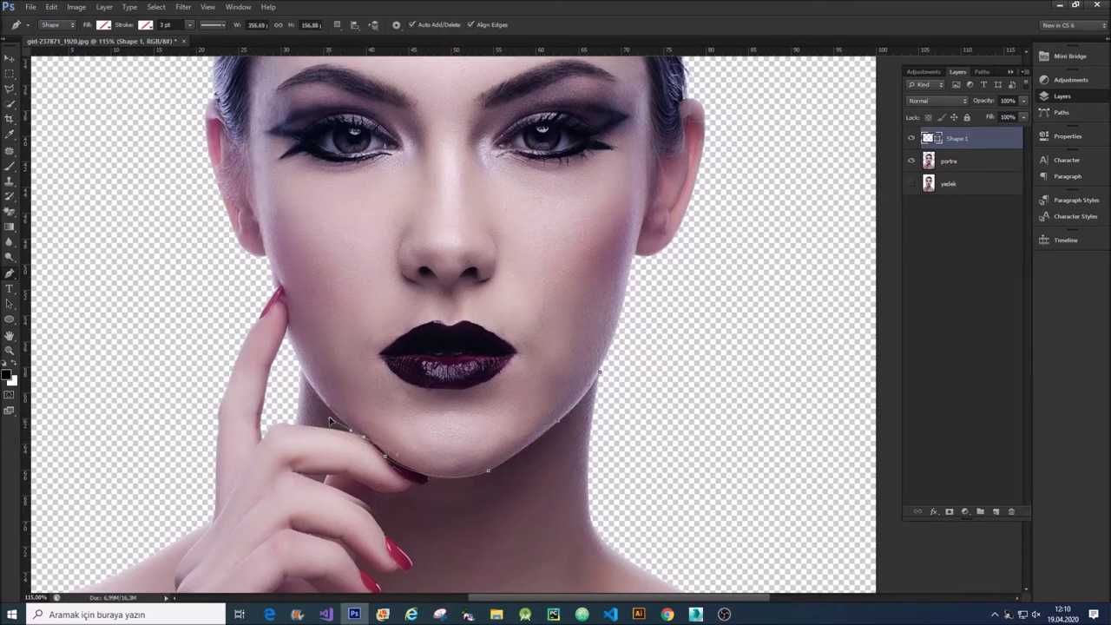
pyautogui.moveTo(335, 424); pyautogui.dragTo(350, 426)
pyautogui.moveTo(351, 426); pyautogui.dragTo(318, 401)
pyautogui.moveTo(291, 346); pyautogui.dragTo(297, 299)
pyautogui.click(272, 276)
pyautogui.moveTo(272, 276); pyautogui.dragTo(274, 269)
# Extend the outline around the neck and shoulders and close it back at the jaw
pyautogui.scroll(-1, 206, 326)
pyautogui.scroll(-1, 206, 327)
pyautogui.scroll(-2, 206, 326)
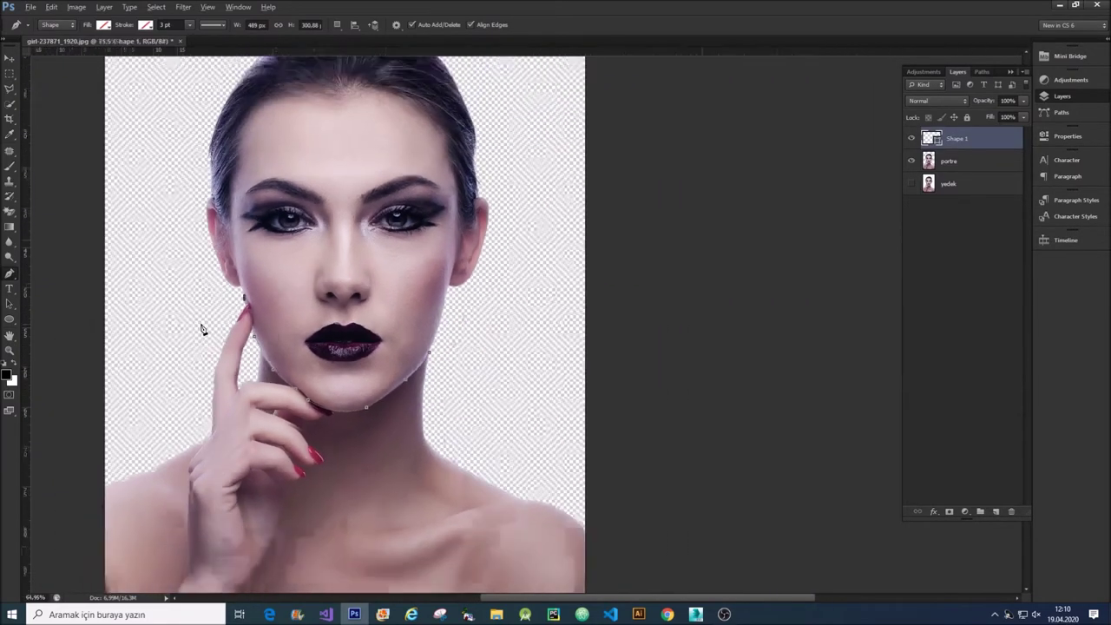
pyautogui.scroll(-2, 202, 326)
pyautogui.scroll(-1, 217, 343)
pyautogui.click(306, 367)
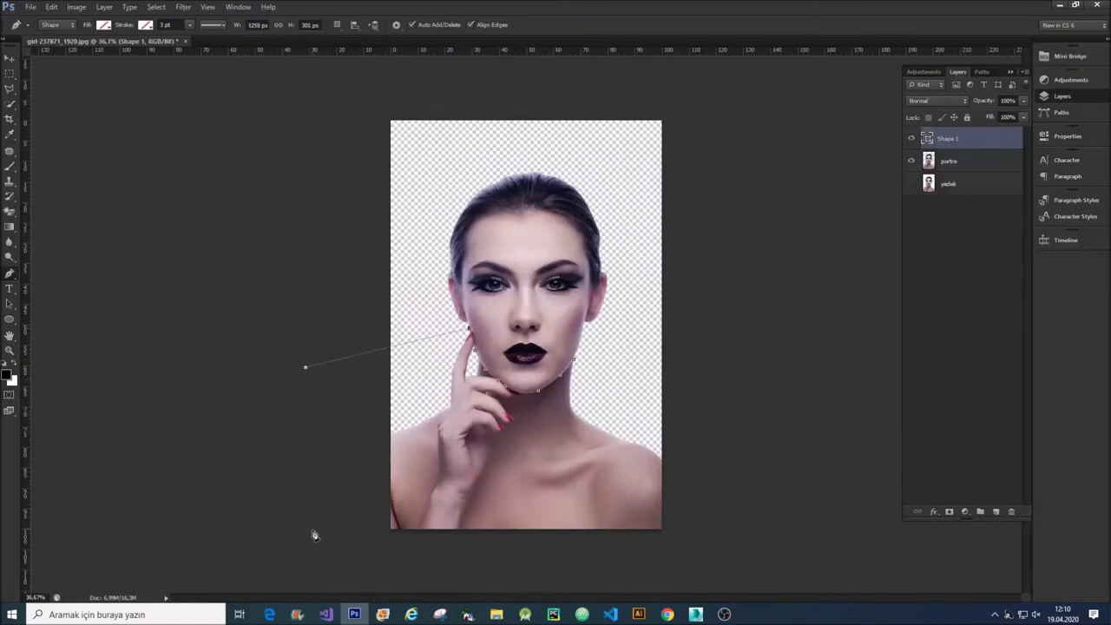
pyautogui.click(311, 538)
pyautogui.click(716, 575)
pyautogui.moveTo(755, 469); pyautogui.dragTo(744, 440)
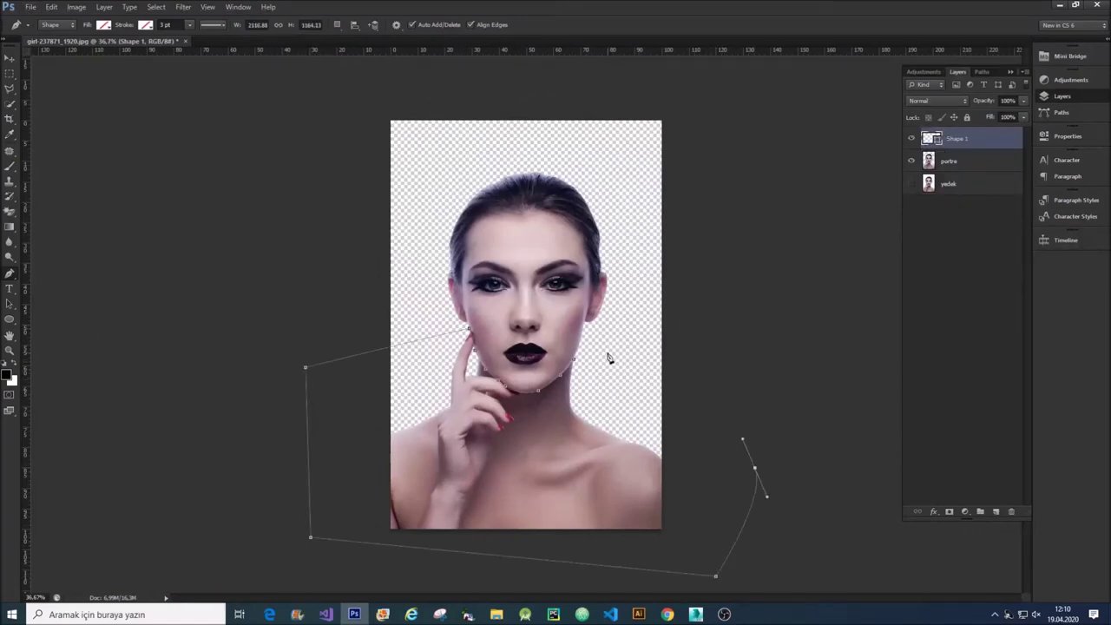
pyautogui.click(608, 354)
pyautogui.click(577, 365)
# Load the Shape 1 path as a selection from the Paths panel
pyautogui.rightClick(635, 401)
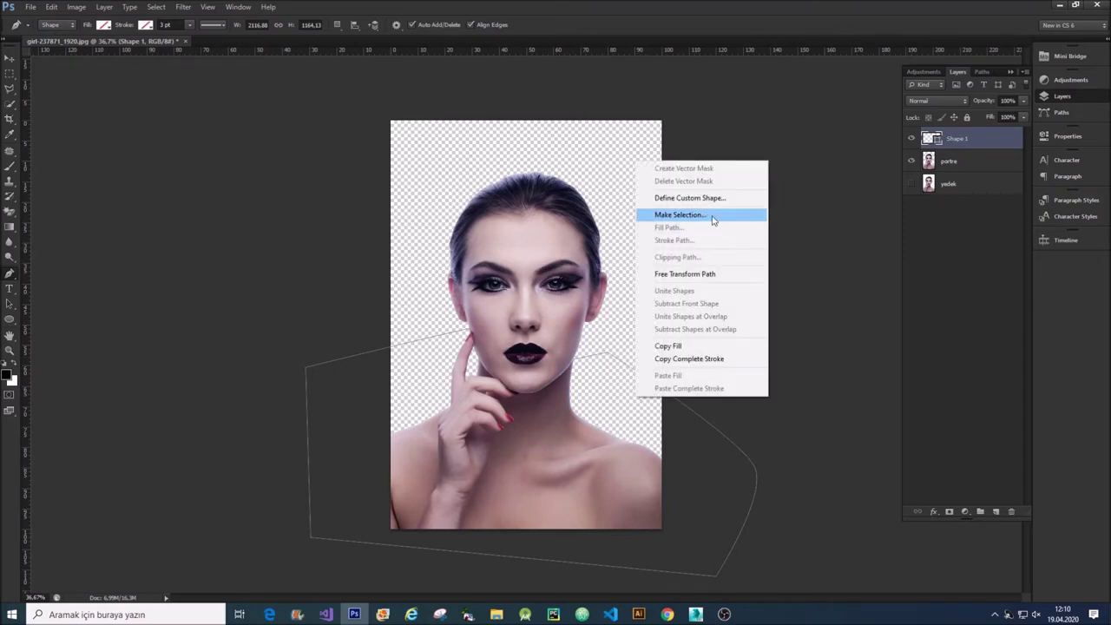
pyautogui.click(980, 72)
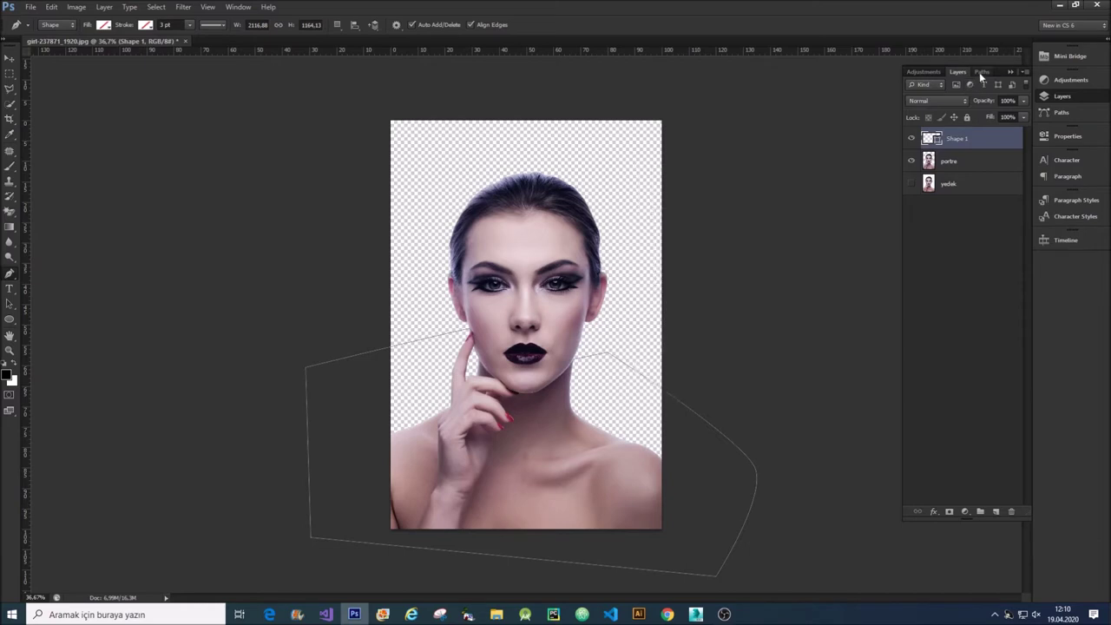
pyautogui.moveTo(927, 102); pyautogui.dragTo(929, 103)
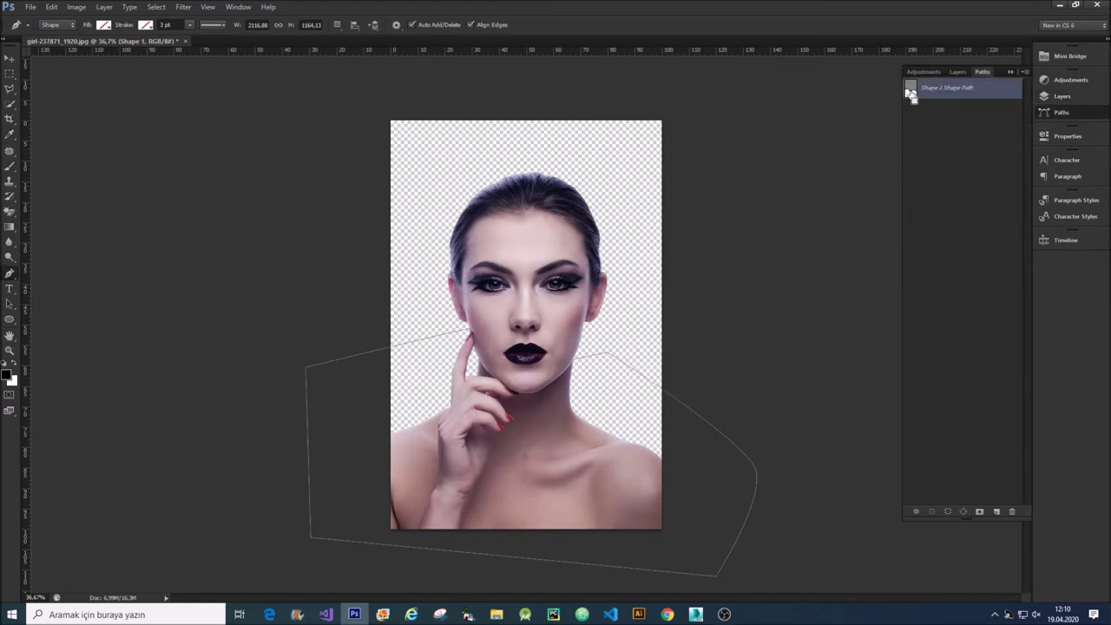
pyautogui.keyDown('ctrl'); pyautogui.click(911, 93); pyautogui.keyUp('ctrl')
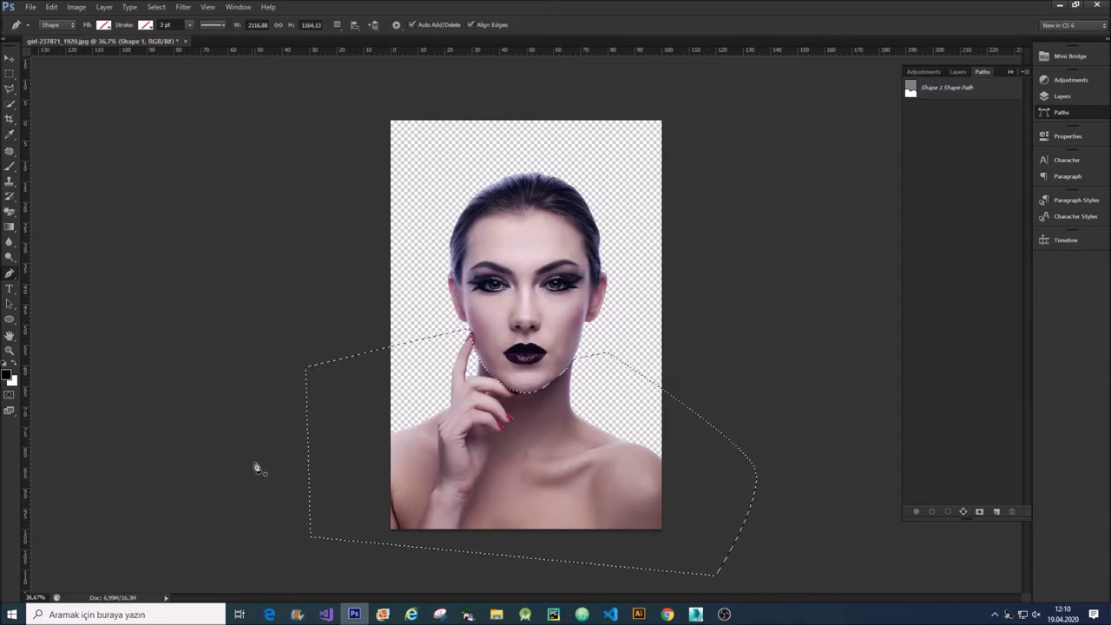
pyautogui.rightClick(634, 297)
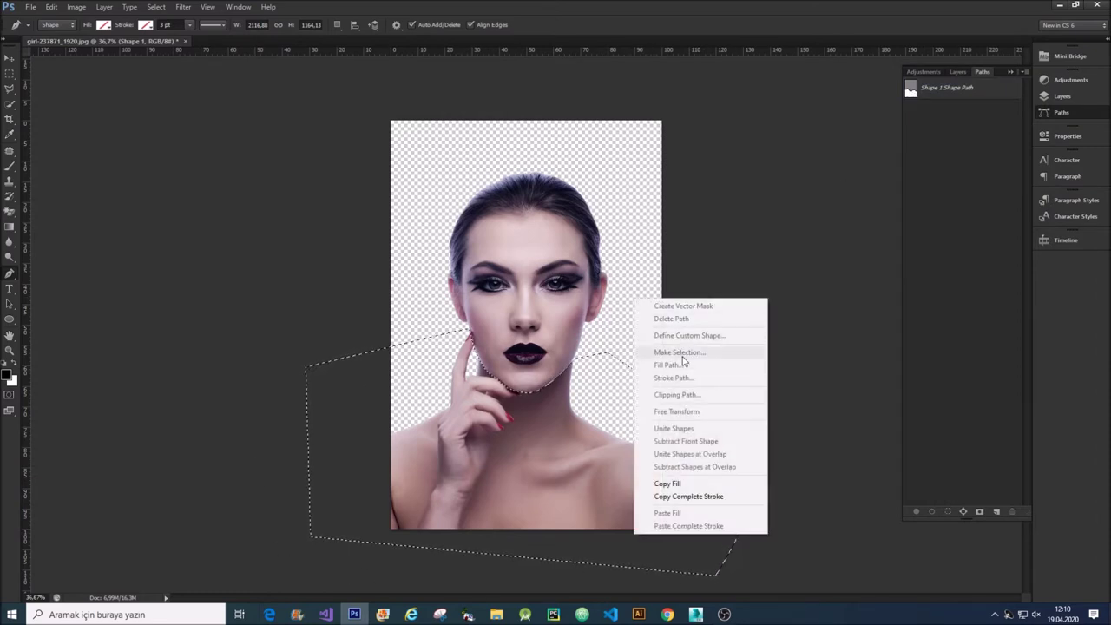
pyautogui.click(643, 250)
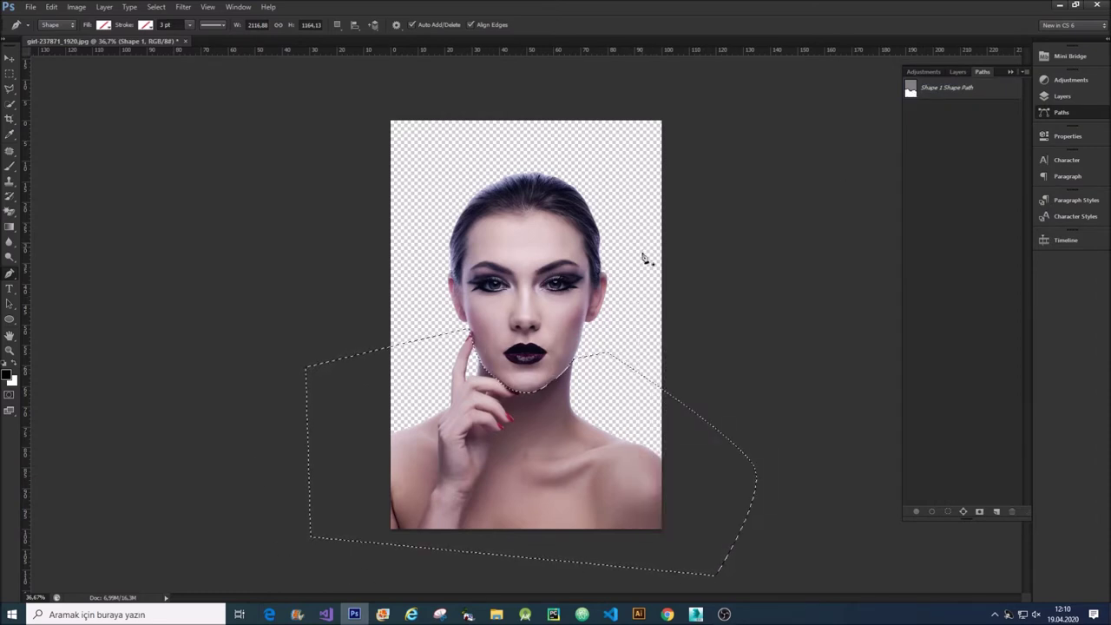
# Delete the neck and shoulders from portre, deselect, and remove the Shape 1 layer
pyautogui.click(958, 71)
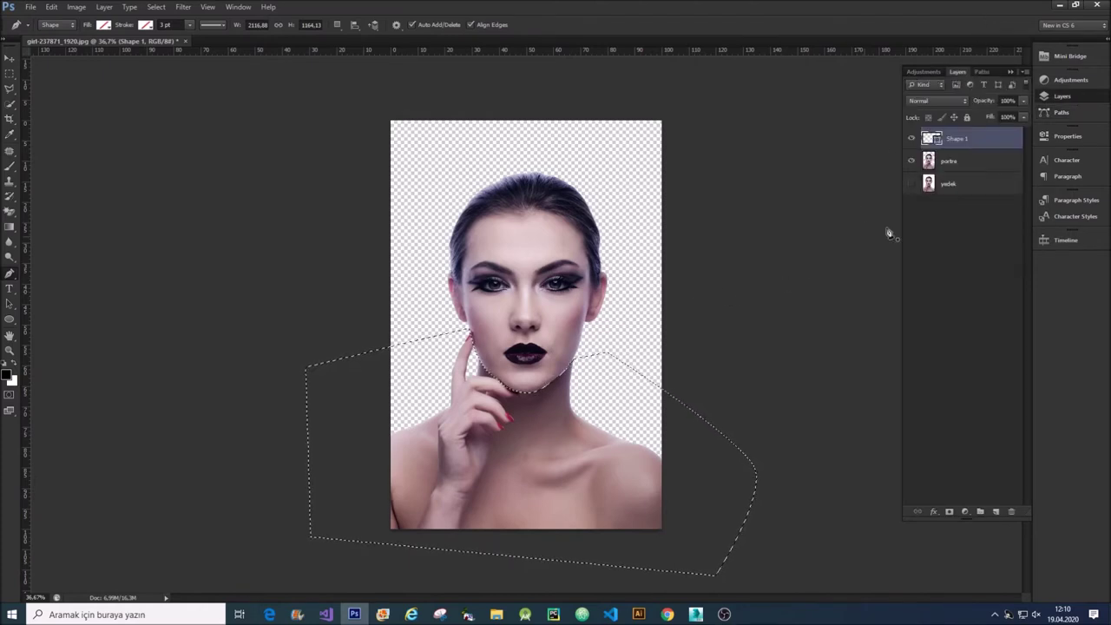
pyautogui.click(993, 164)
pyautogui.press('Delete')
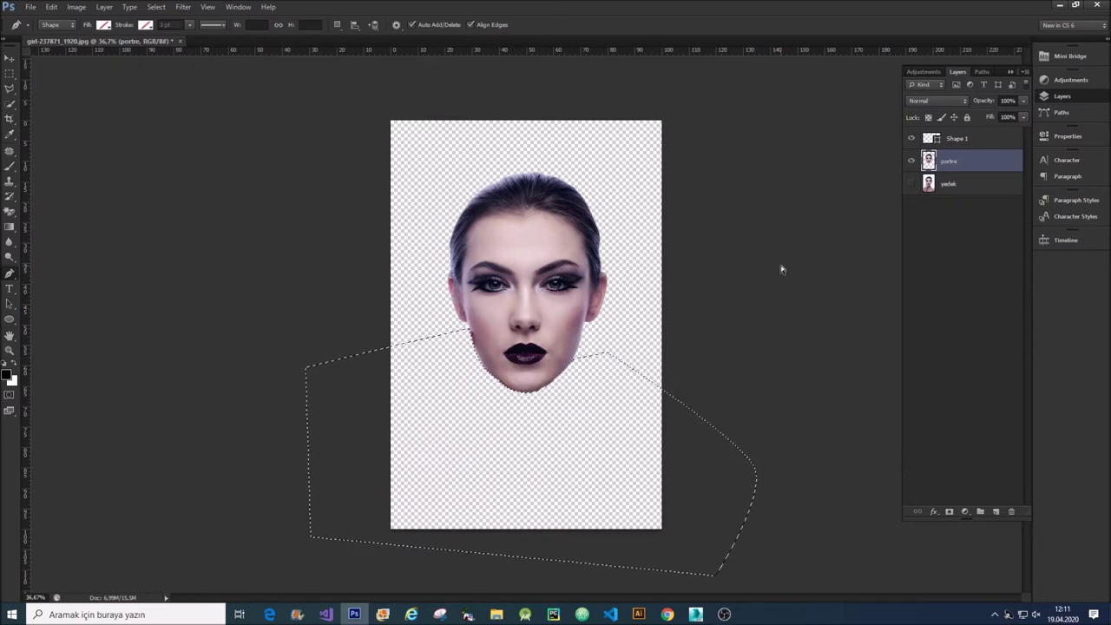
pyautogui.hotkey('ctrl', 'd')
pyautogui.click(9, 58)
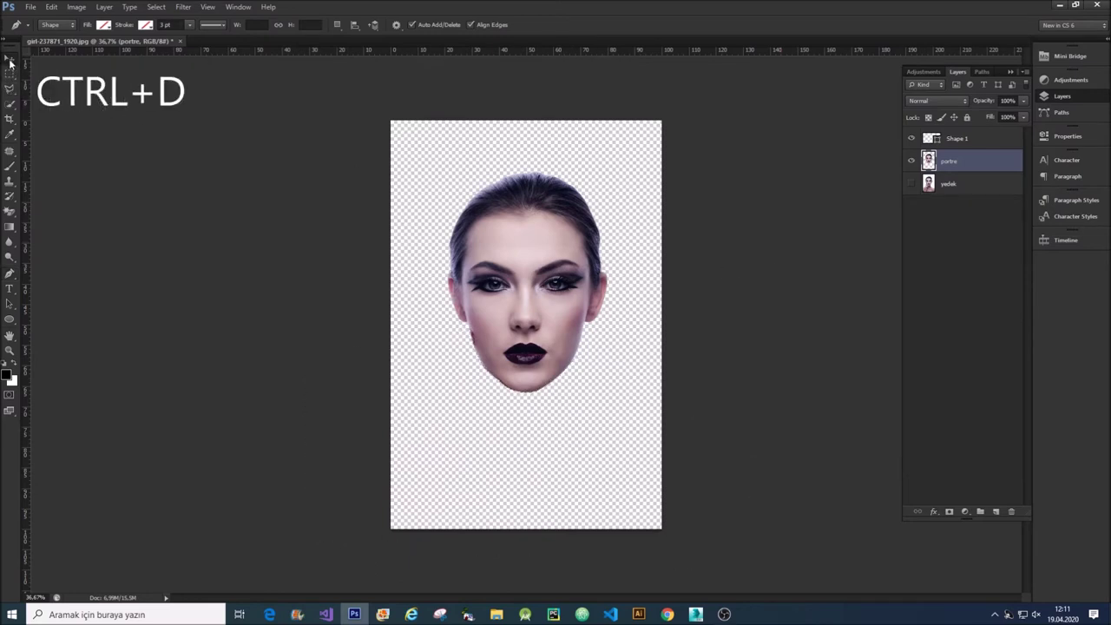
pyautogui.click(962, 139)
pyautogui.press('Delete')
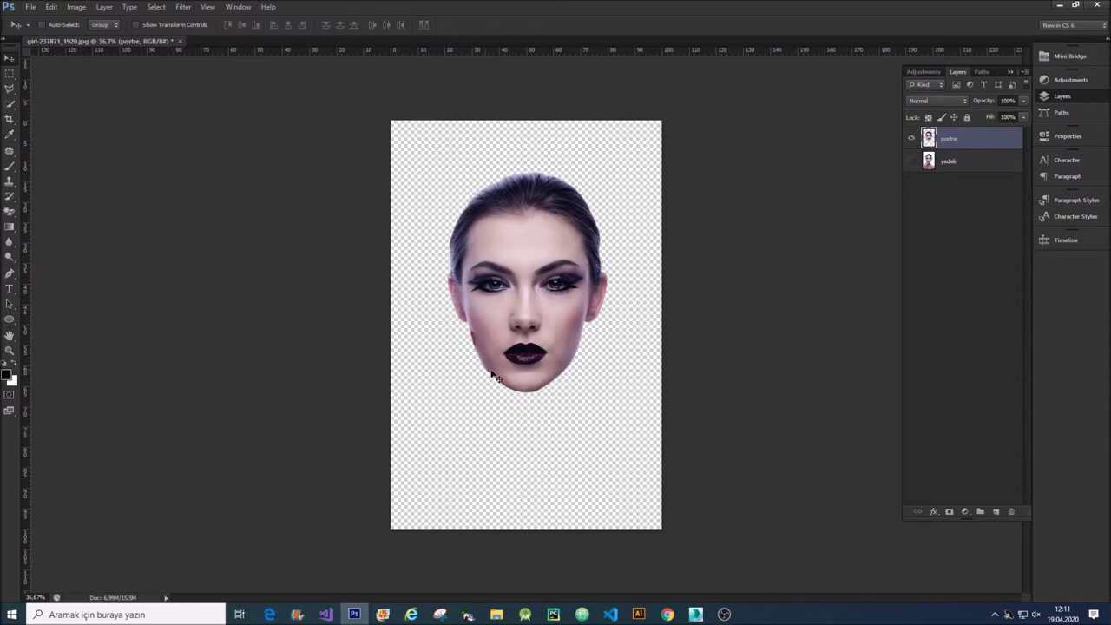
# Set up the Clone Stamp with a soft brush at 11% hardness and sample clean cheek skin
pyautogui.scroll(2, 487, 367)
pyautogui.scroll(2, 464, 367)
pyautogui.scroll(2, 472, 355)
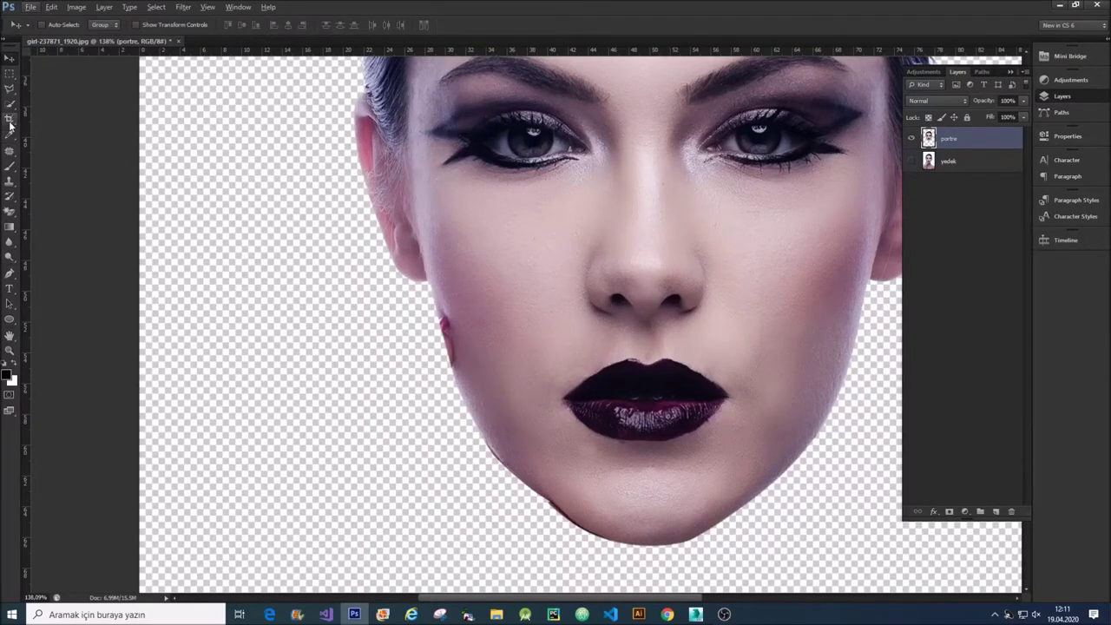
pyautogui.click(10, 196)
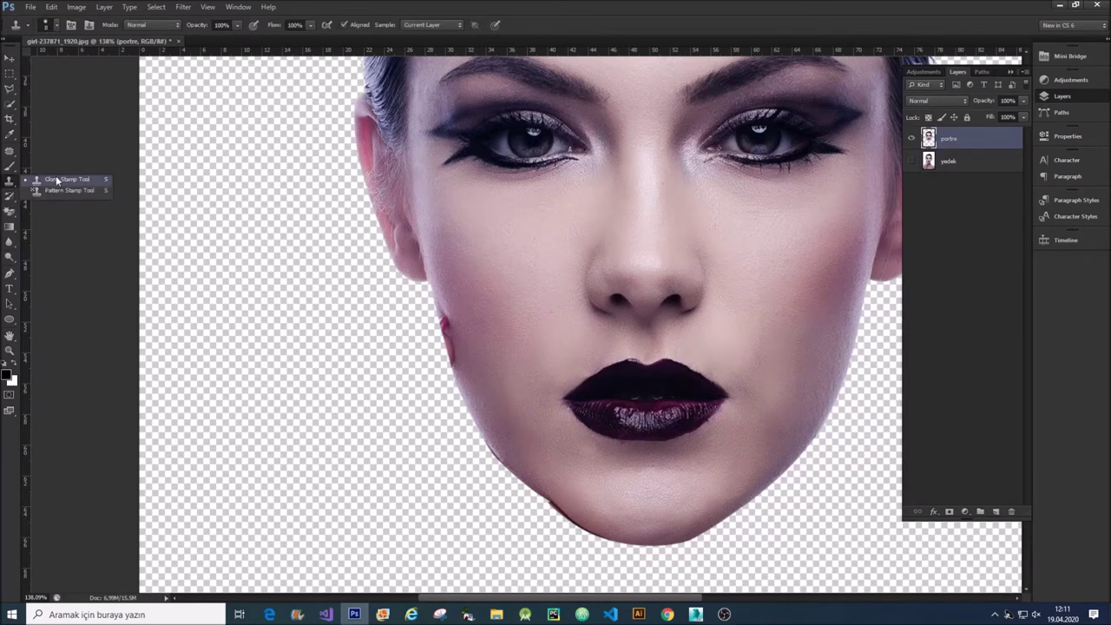
pyautogui.click(58, 179)
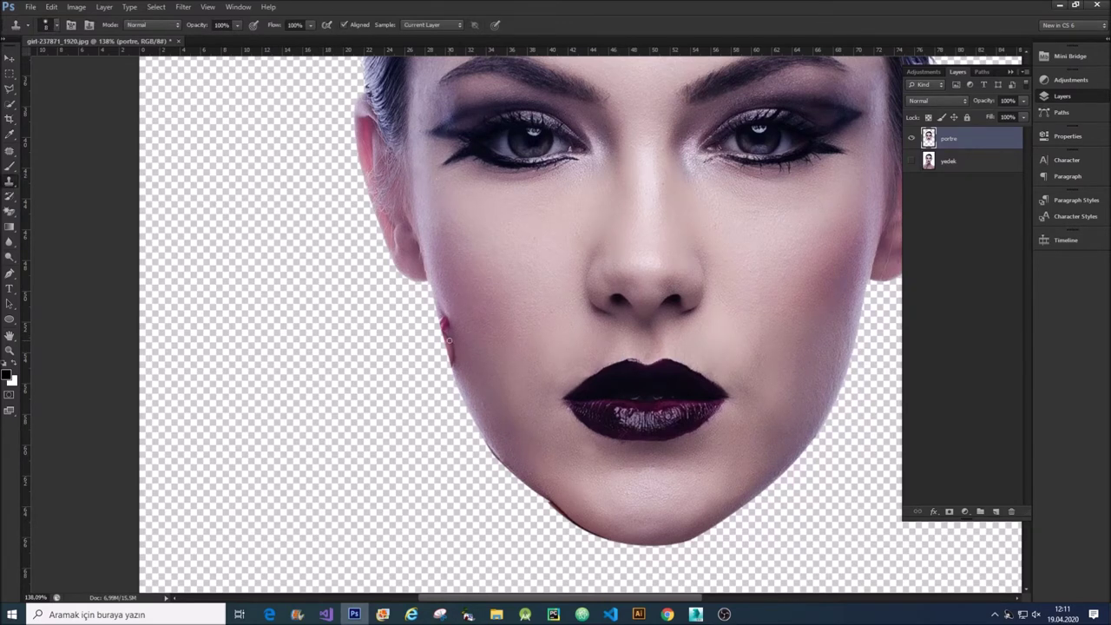
pyautogui.click(54, 26)
pyautogui.moveTo(19, 67); pyautogui.dragTo(25, 66)
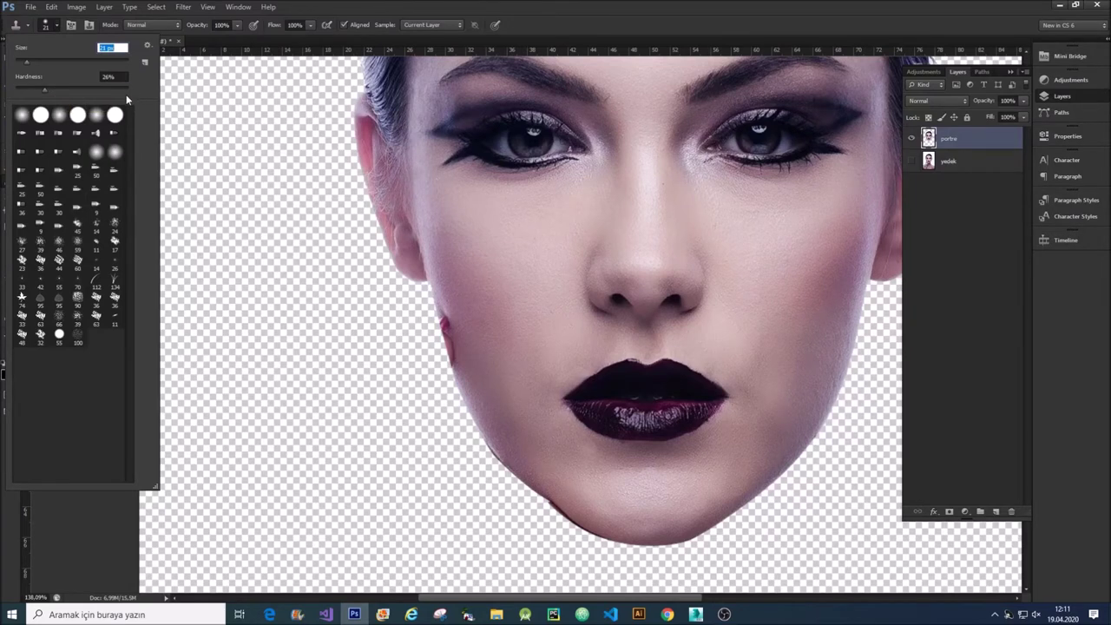
pyautogui.click(328, 6)
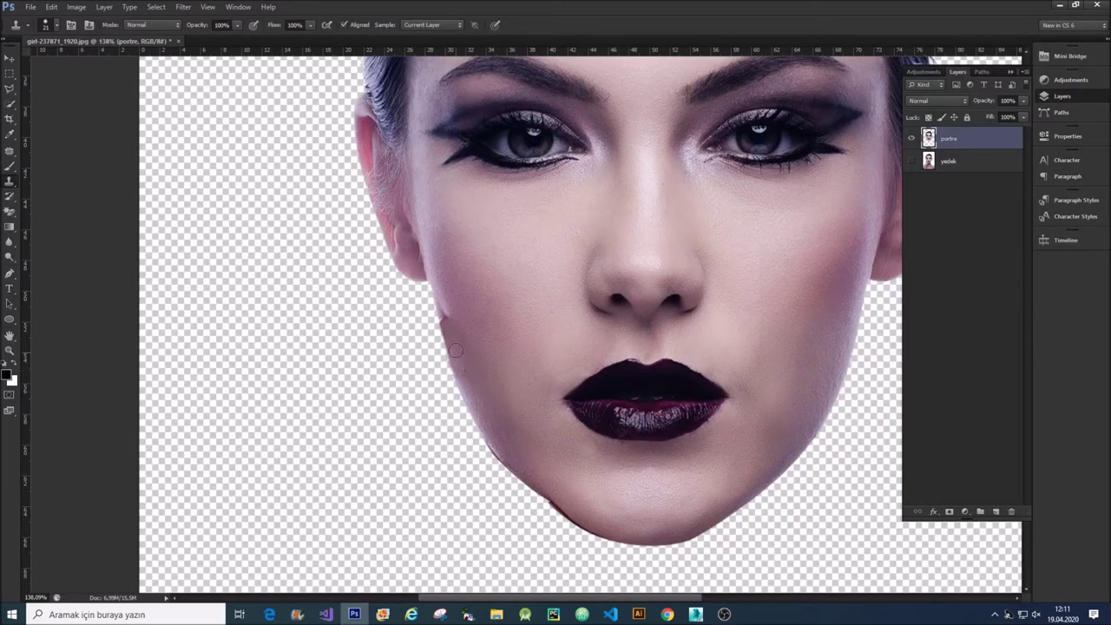
pyautogui.click(55, 27)
pyautogui.moveTo(15, 97)
pyautogui.mouseDown()
pyautogui.moveTo(28, 97)
pyautogui.moveTo(29, 66)
pyautogui.mouseUp()
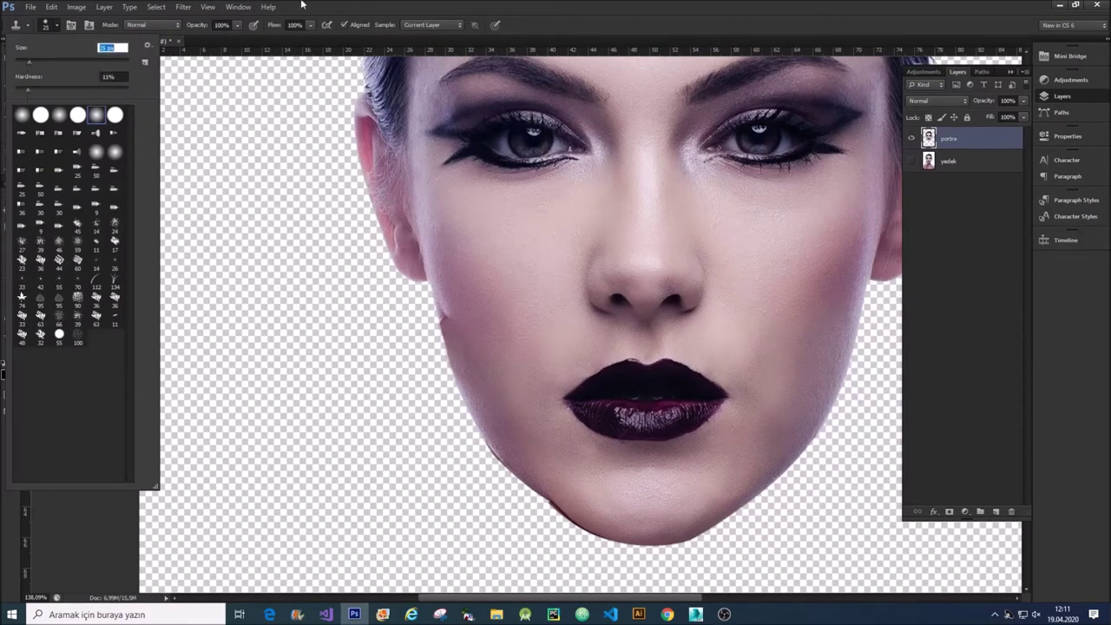
pyautogui.press('Return')
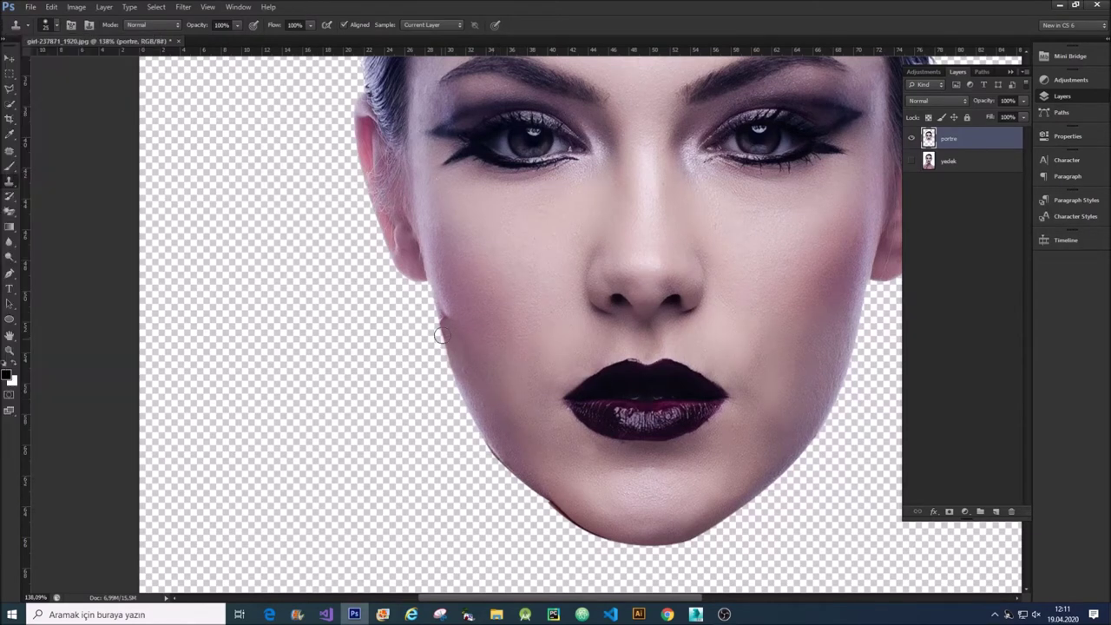
pyautogui.keyDown('alt'); pyautogui.click(442, 311); pyautogui.keyUp('alt')
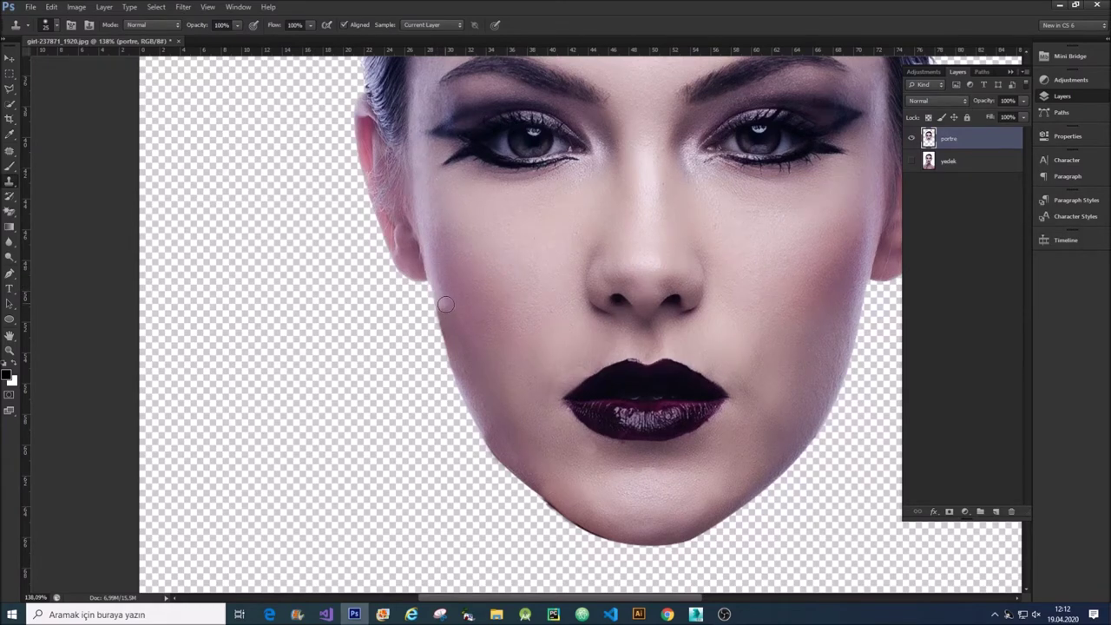
# Zoom out and move the portre face lower, settling it near the canvas centre
pyautogui.scroll(-3, 507, 313)
pyautogui.scroll(-2, 507, 313)
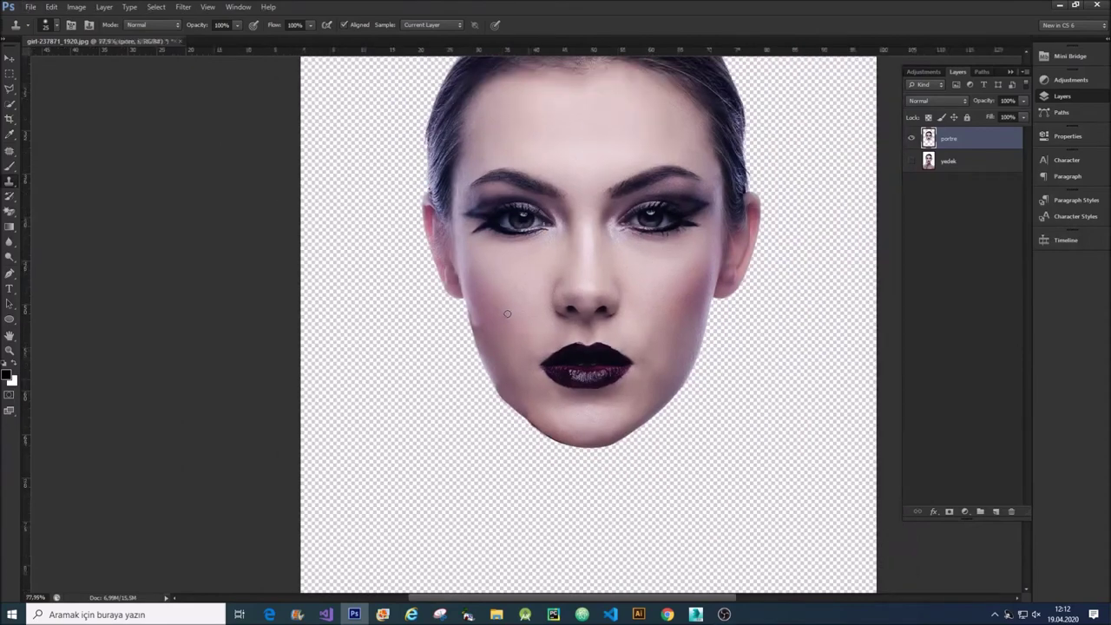
pyautogui.scroll(-2, 452, 269)
pyautogui.scroll(-1, 397, 230)
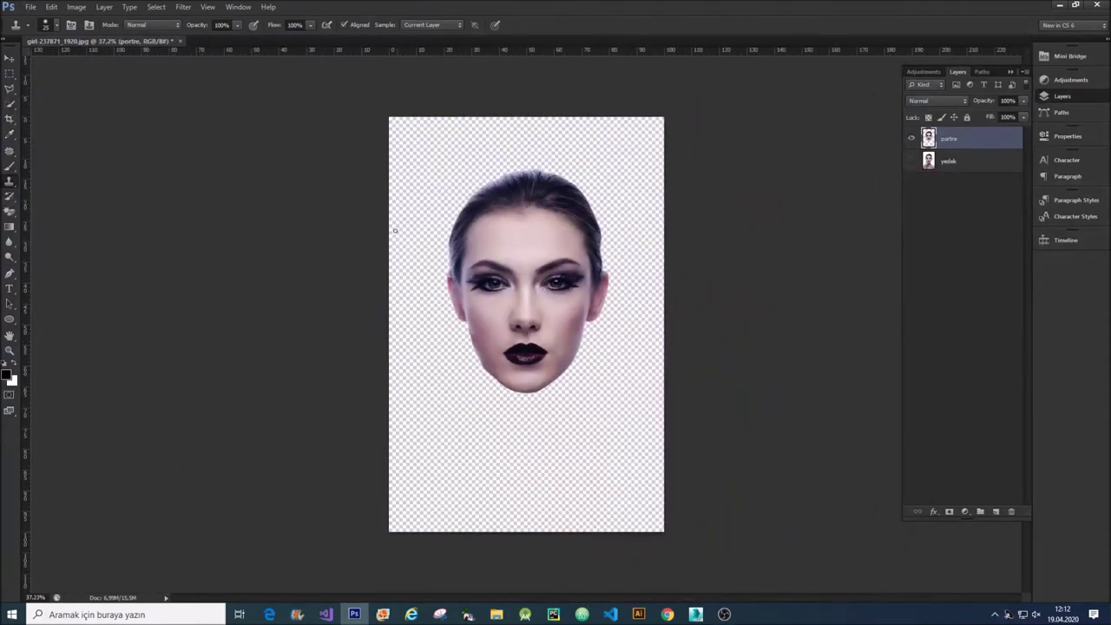
pyautogui.click(9, 58)
pyautogui.rightClick(489, 244)
pyautogui.click(509, 252)
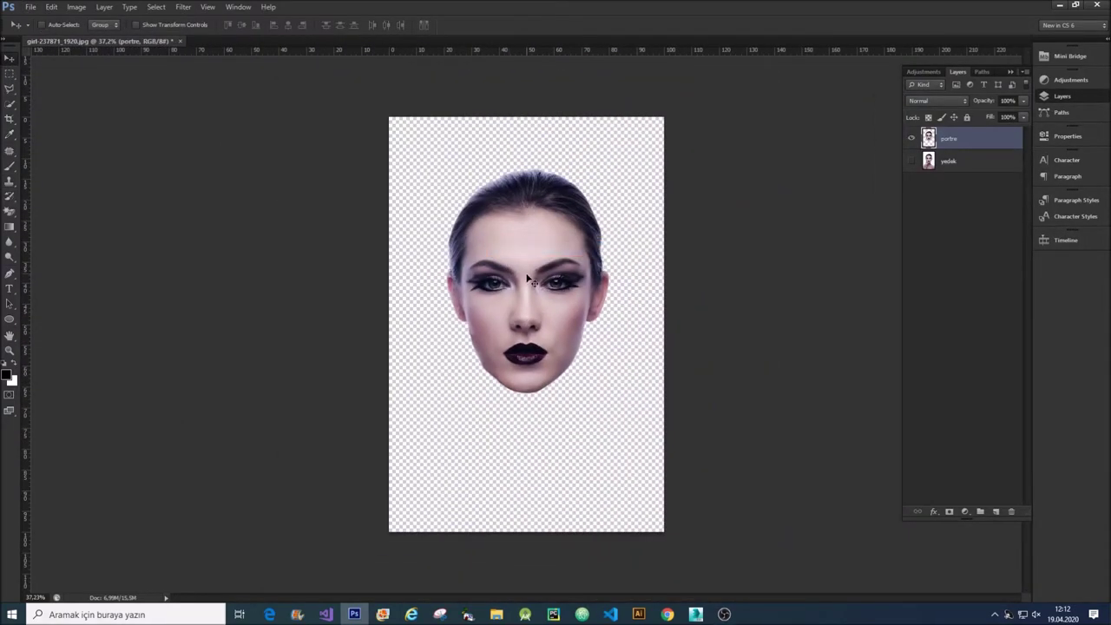
pyautogui.moveTo(536, 280); pyautogui.dragTo(535, 335)
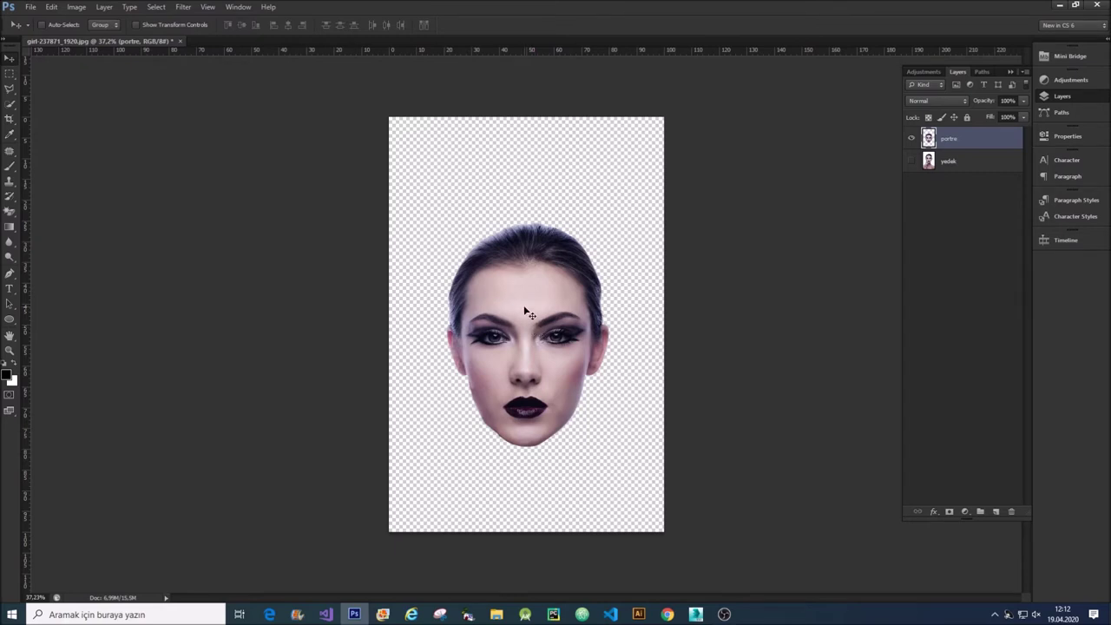
pyautogui.moveTo(531, 325); pyautogui.dragTo(529, 308)
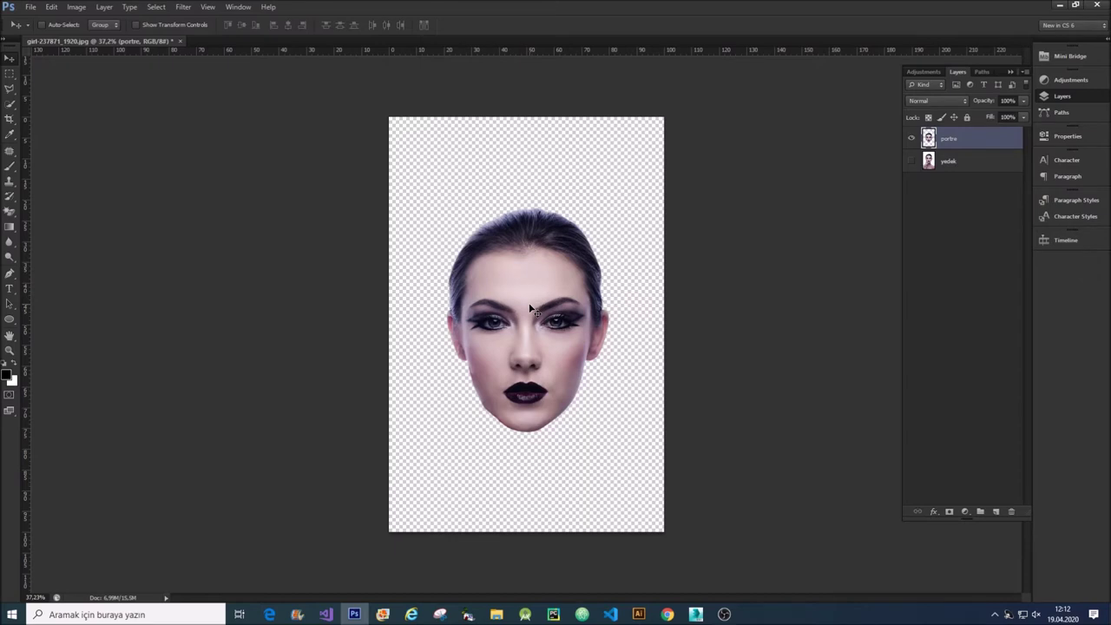
# Add a new empty layer named referans
pyautogui.hotkey('ctrl', 'shift', 'n')
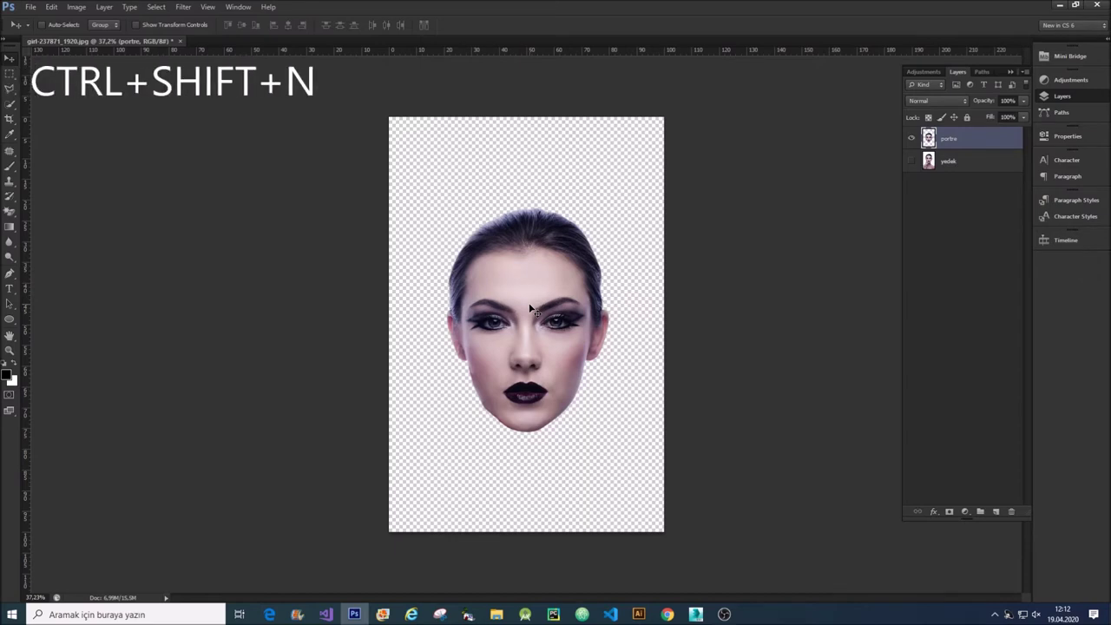
pyautogui.write('referans')
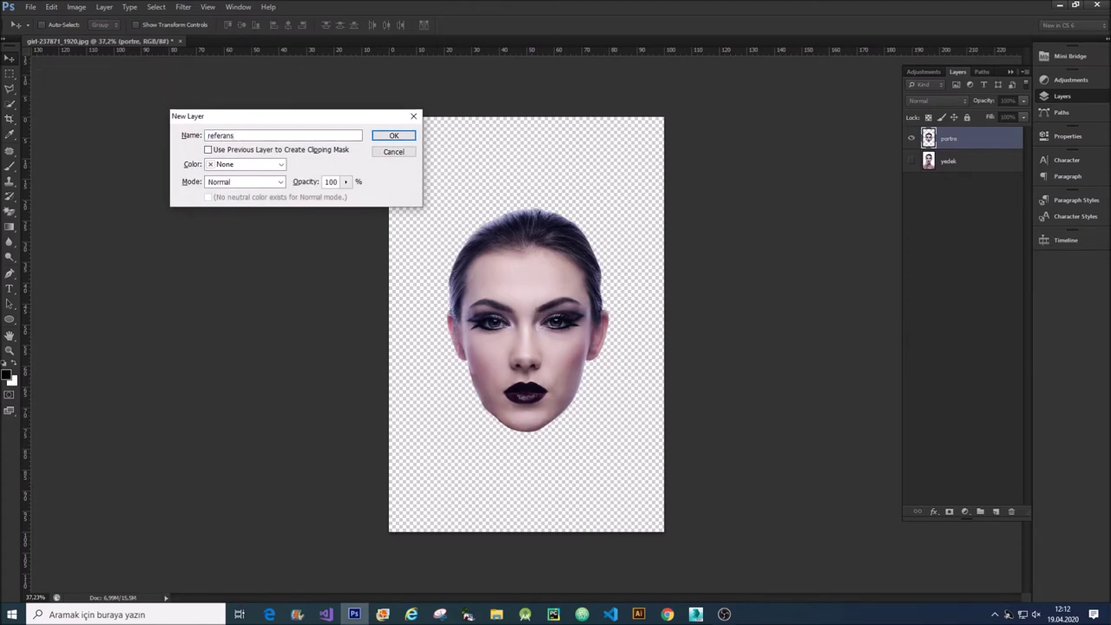
pyautogui.press('Return')
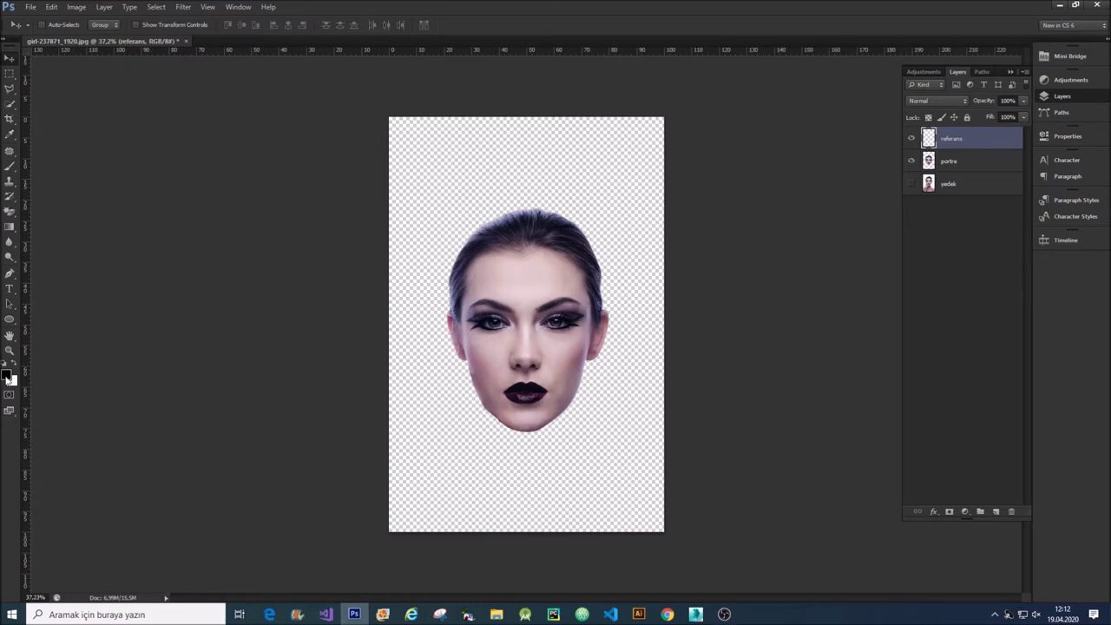
# Set the foreground colour to red ff4747
pyautogui.click(7, 373)
pyautogui.click(789, 423)
pyautogui.click(936, 389)
# Select the Brush tool and set its size to 34 px
pyautogui.click(9, 165)
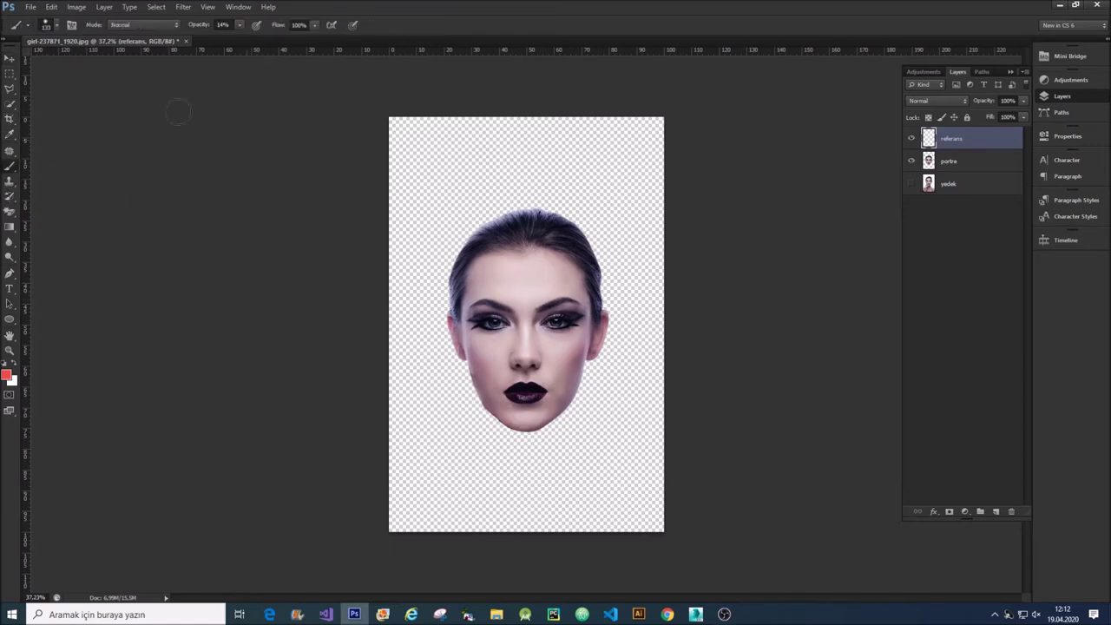
pyautogui.click(54, 24)
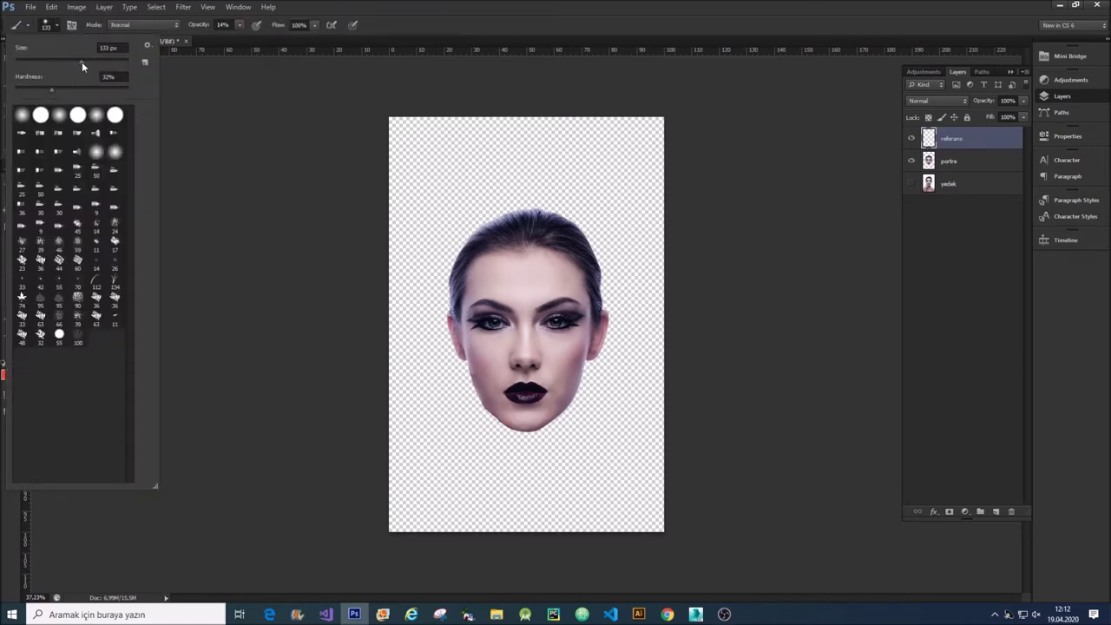
pyautogui.moveTo(82, 63); pyautogui.dragTo(33, 63)
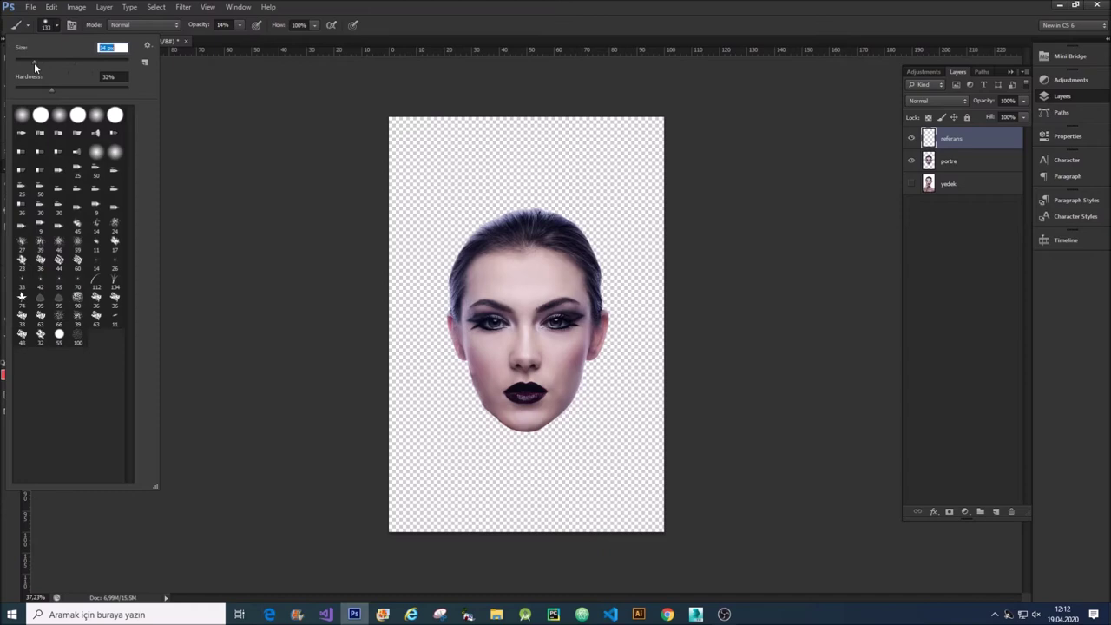
pyautogui.click(503, 15)
# Paint four faint horizontal guide strokes across the lower face and chin
pyautogui.scroll(2, 631, 364)
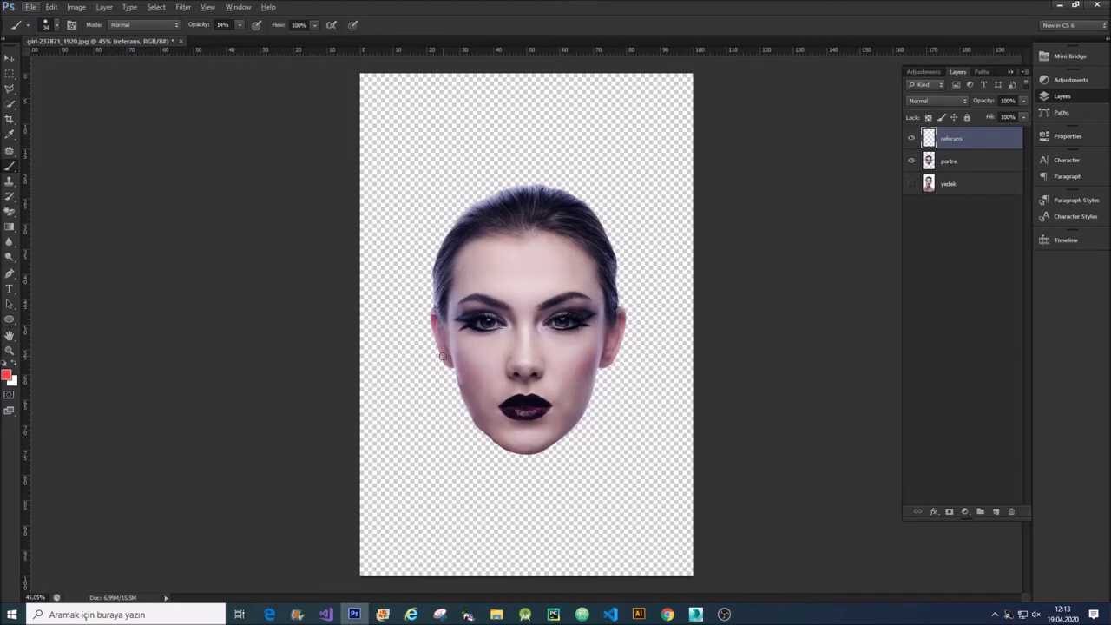
pyautogui.moveTo(403, 344); pyautogui.dragTo(466, 360)
pyautogui.moveTo(622, 357); pyautogui.dragTo(653, 353)
pyautogui.moveTo(402, 416); pyautogui.dragTo(473, 422)
pyautogui.moveTo(406, 389); pyautogui.dragTo(609, 393)
# Erase the misplaced guide stroke within a marquee band across the eyes and nose
pyautogui.click(9, 75)
pyautogui.moveTo(321, 293); pyautogui.dragTo(757, 373)
pyautogui.press('Delete')
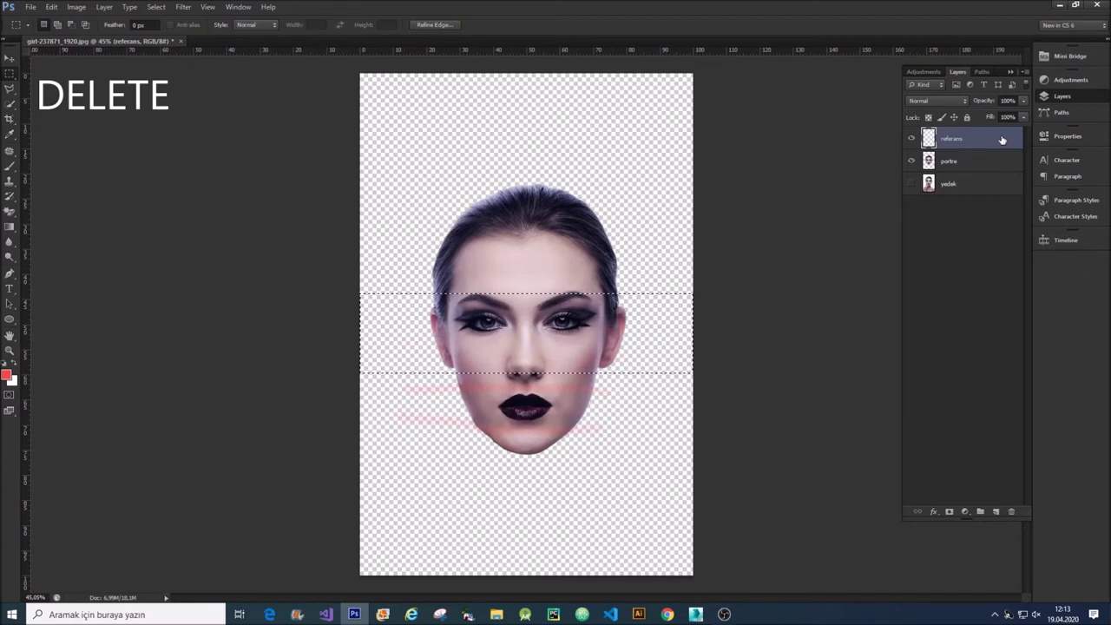
pyautogui.click(646, 341)
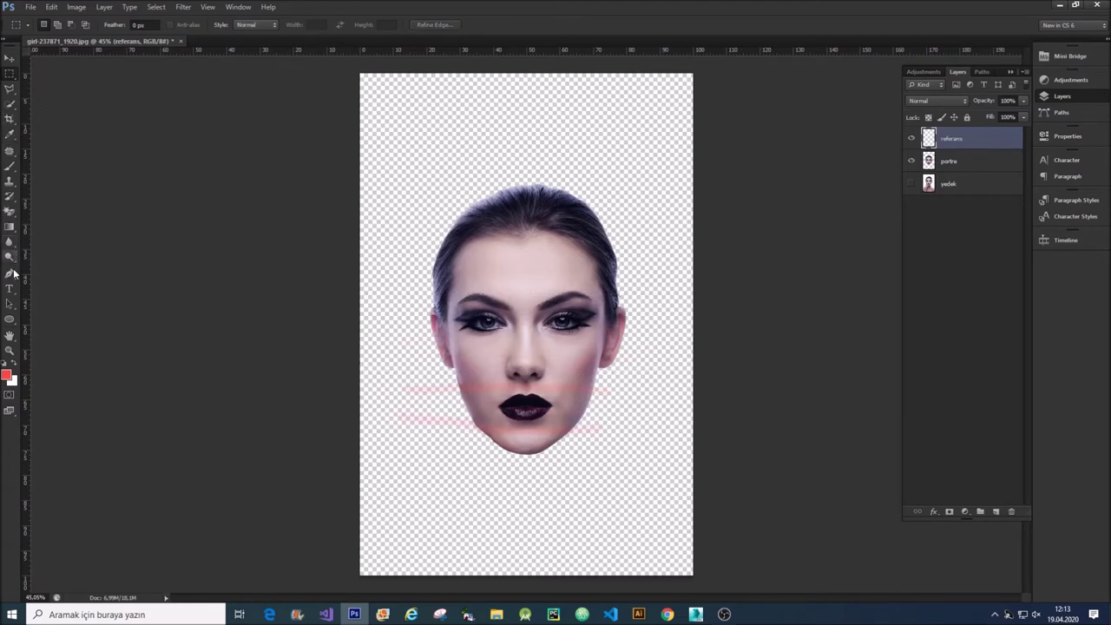
# Paint three more guide lines across the mid face, forehead and top of the head
pyautogui.click(10, 165)
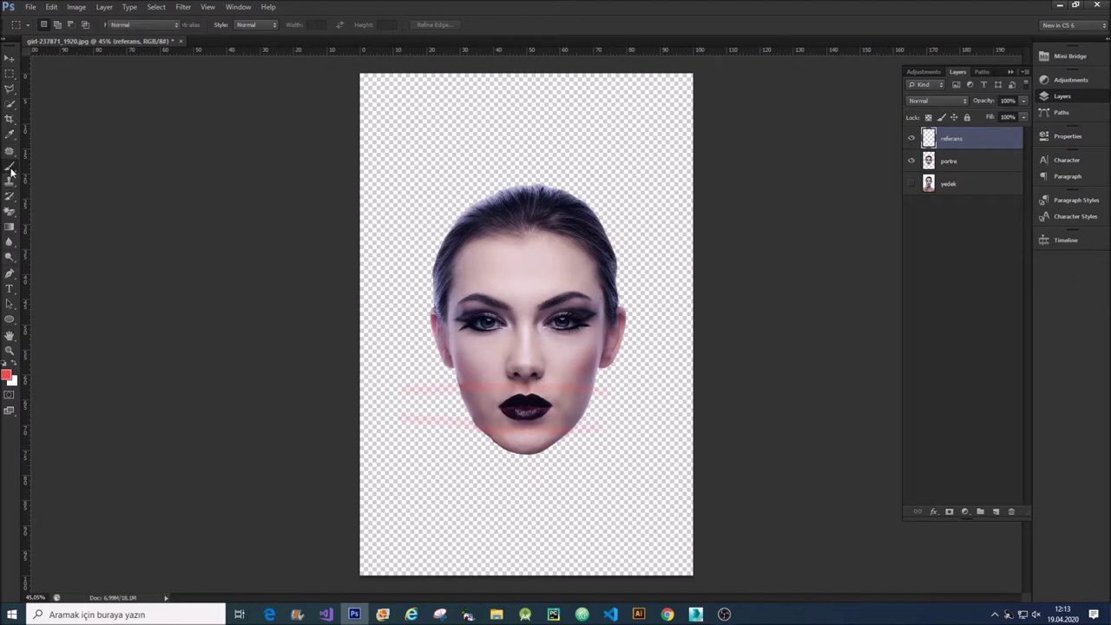
pyautogui.click(35, 171)
pyautogui.moveTo(393, 338); pyautogui.dragTo(674, 345)
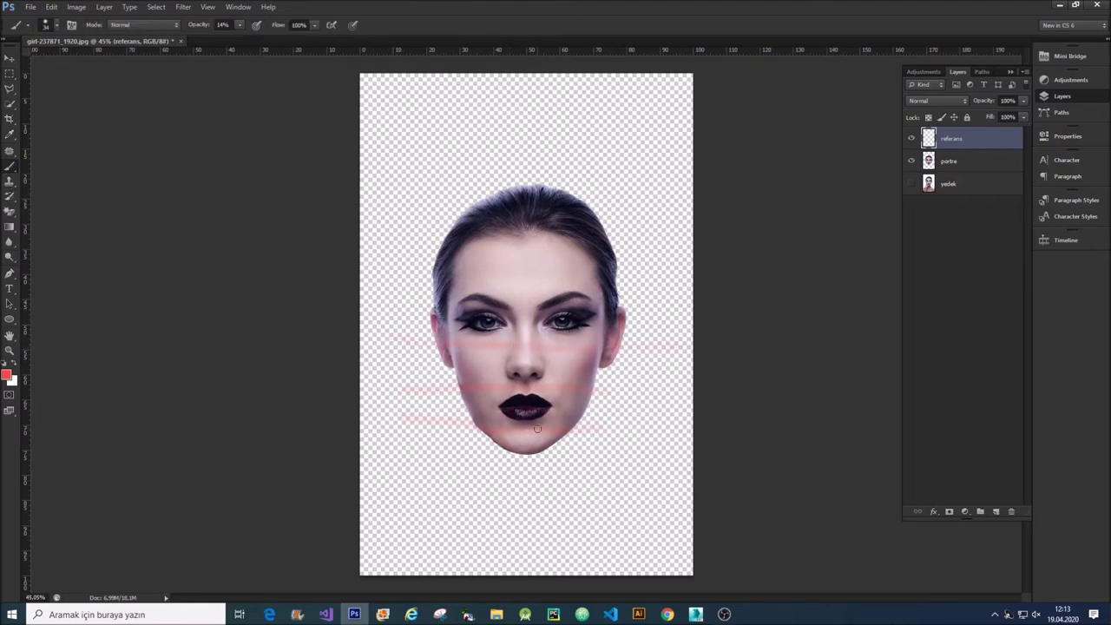
pyautogui.moveTo(384, 275); pyautogui.dragTo(573, 288)
pyautogui.moveTo(384, 222); pyautogui.dragTo(645, 233)
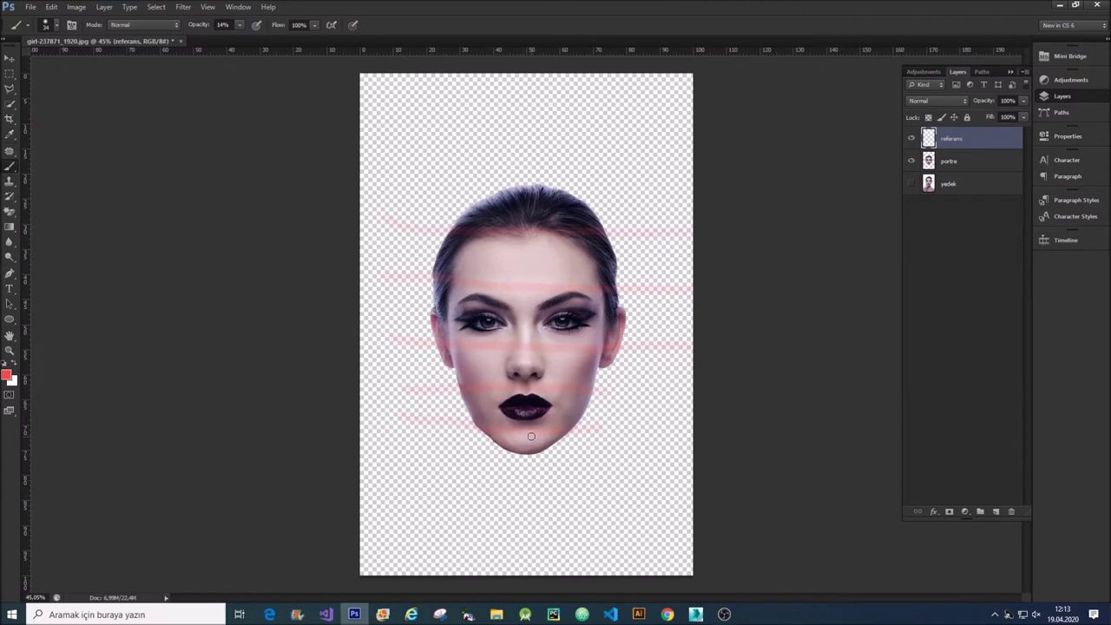
pyautogui.click(9, 58)
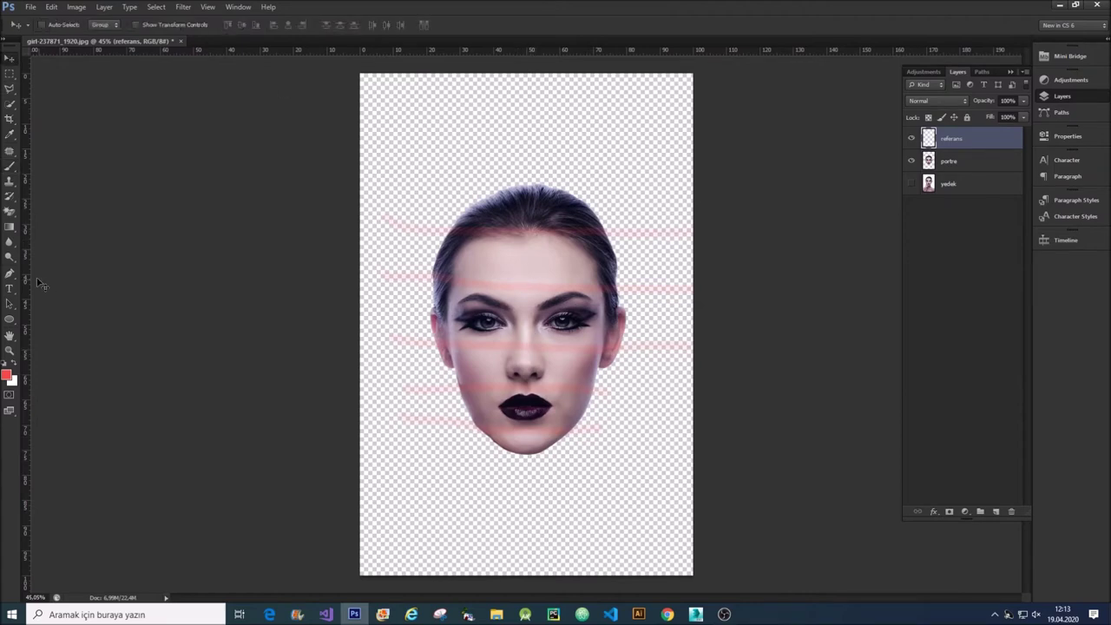
pyautogui.click(10, 272)
# Zoom in and make portre the working layer
pyautogui.scroll(1, 647, 226)
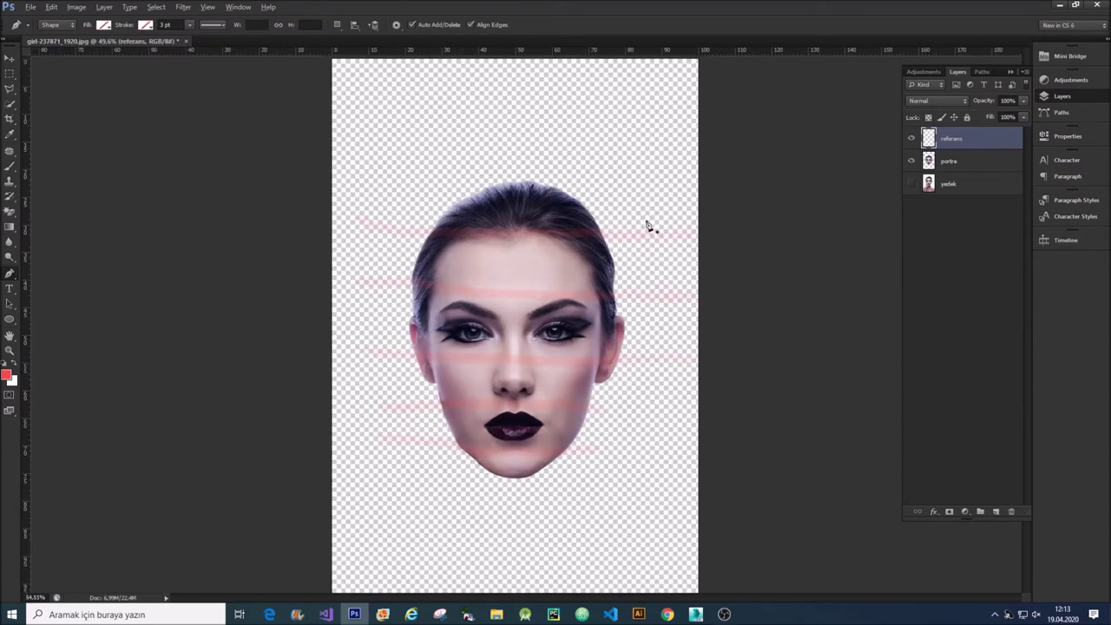
pyautogui.scroll(1, 647, 226)
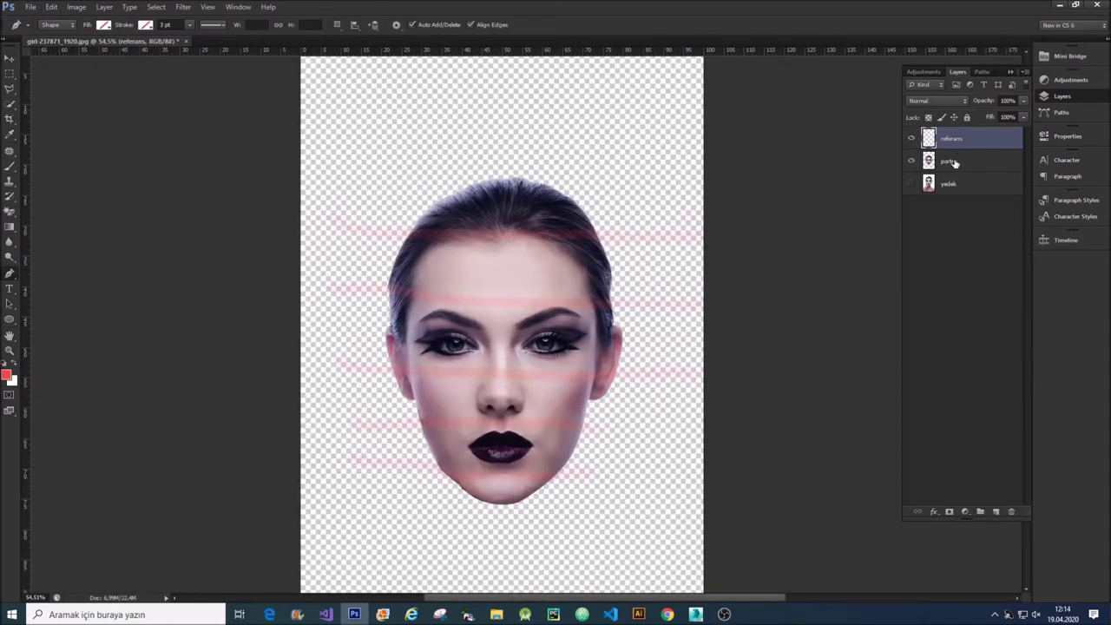
pyautogui.moveTo(953, 165); pyautogui.dragTo(964, 135)
pyautogui.click(969, 162)
# Draw a closed pen shape above the head whose lower edge follows the hairline guide stripe
pyautogui.scroll(1, 527, 222)
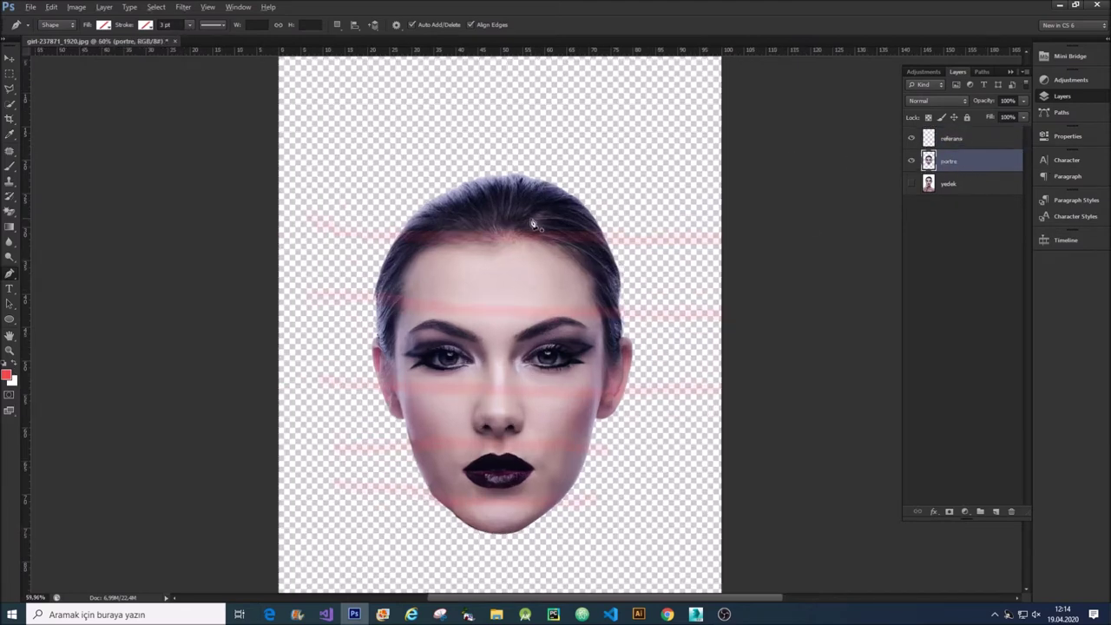
pyautogui.scroll(-1, 457, 521)
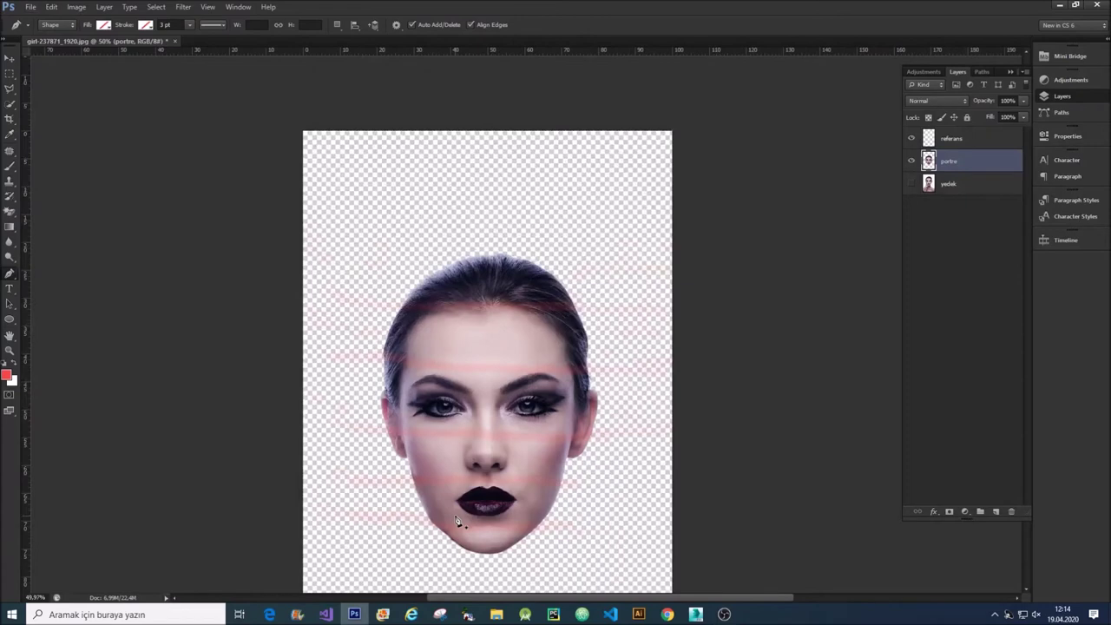
pyautogui.scroll(1, 443, 477)
pyautogui.click(334, 252)
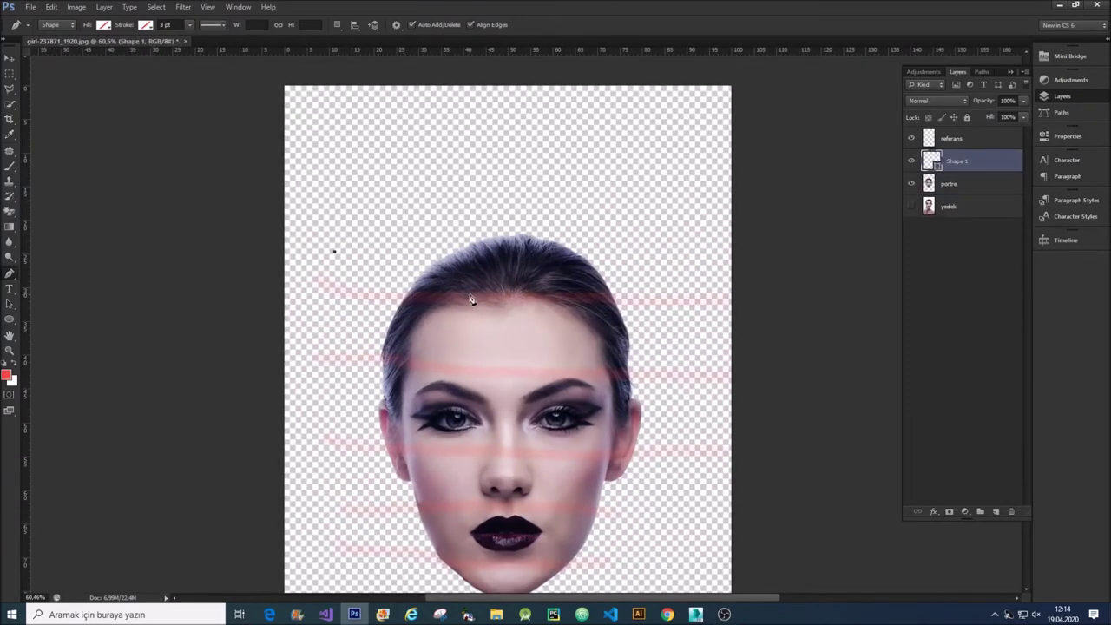
pyautogui.moveTo(470, 301); pyautogui.dragTo(558, 303)
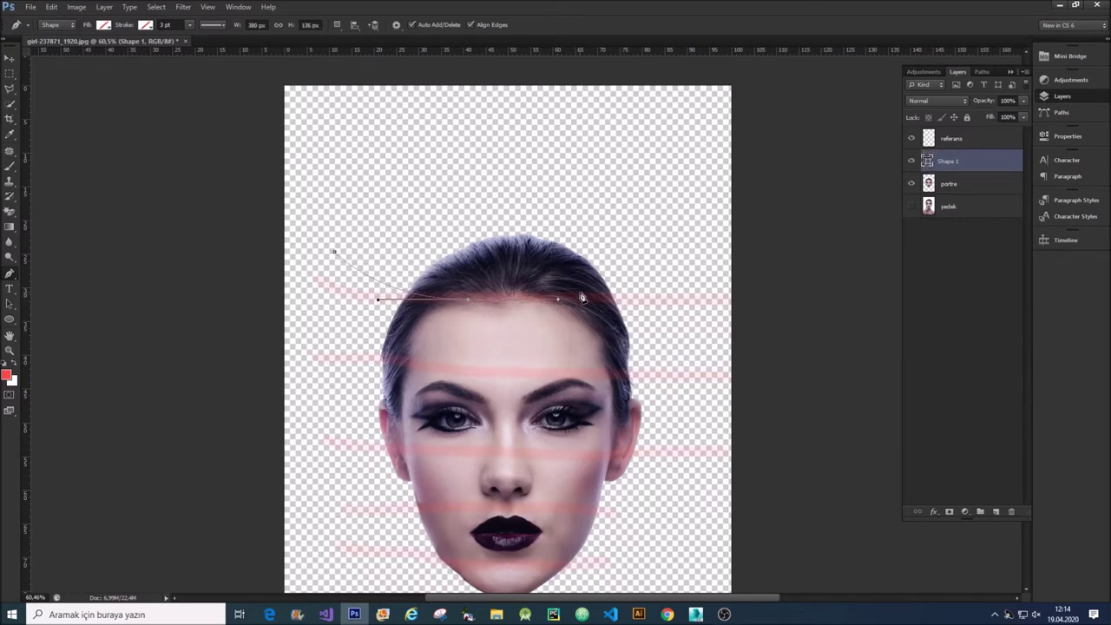
pyautogui.moveTo(582, 297)
pyautogui.mouseDown()
pyautogui.moveTo(616, 301)
pyautogui.moveTo(605, 297)
pyautogui.mouseUp()
pyautogui.click(668, 294)
pyautogui.click(705, 257)
pyautogui.click(614, 172)
pyautogui.click(457, 176)
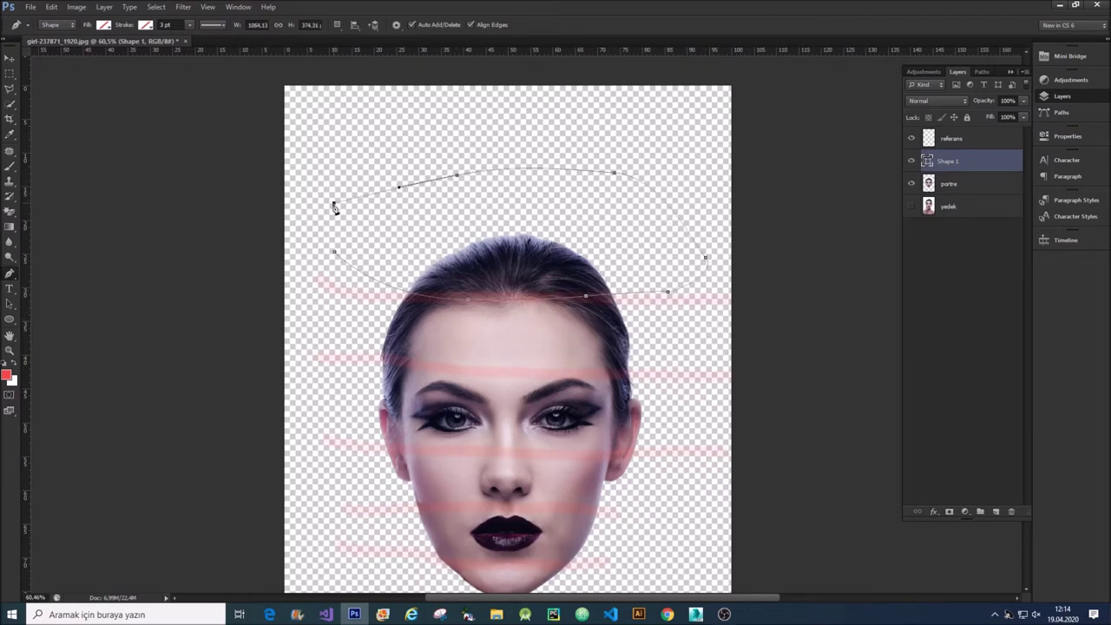
pyautogui.click(335, 253)
pyautogui.click(959, 195)
pyautogui.click(104, 8)
pyautogui.moveTo(111, 19)
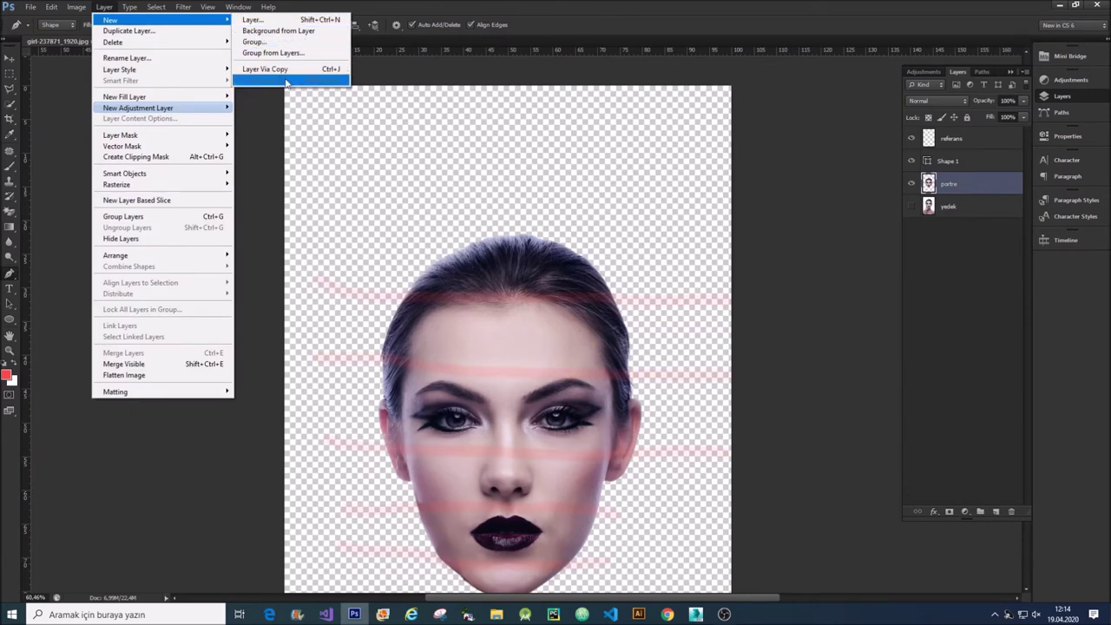
pyautogui.click(265, 69)
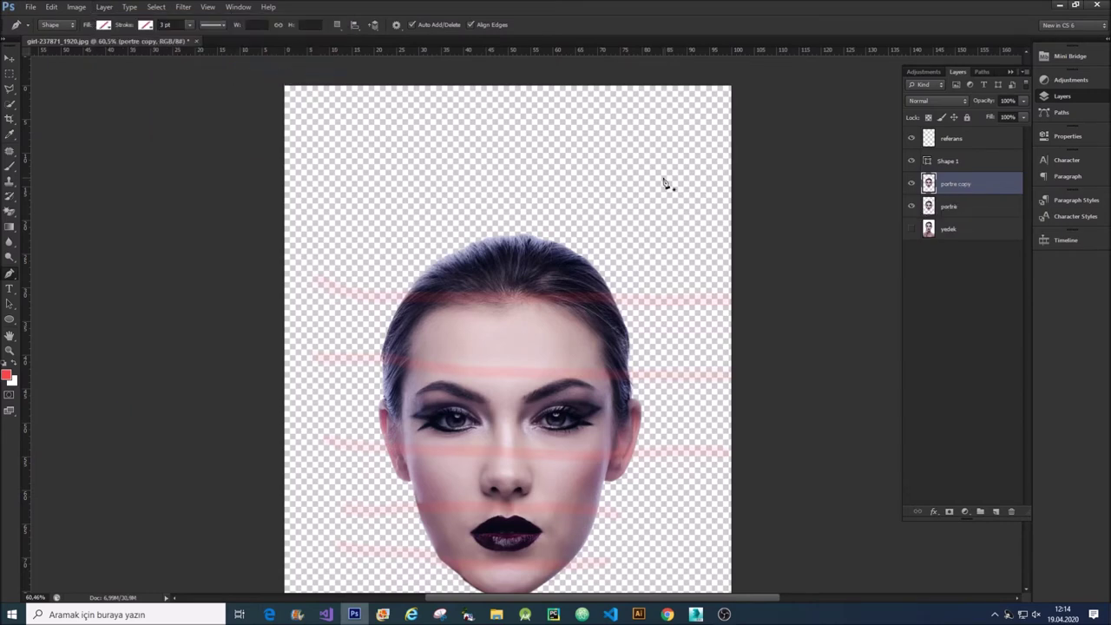
pyautogui.click(914, 212)
pyautogui.rightClick(951, 186)
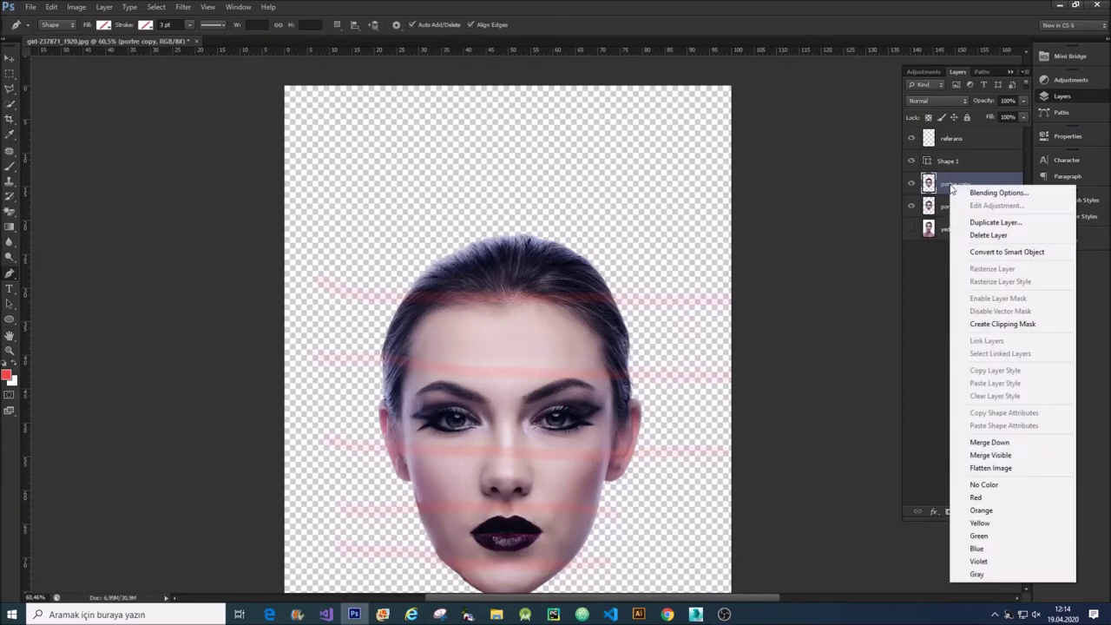
pyautogui.click(979, 236)
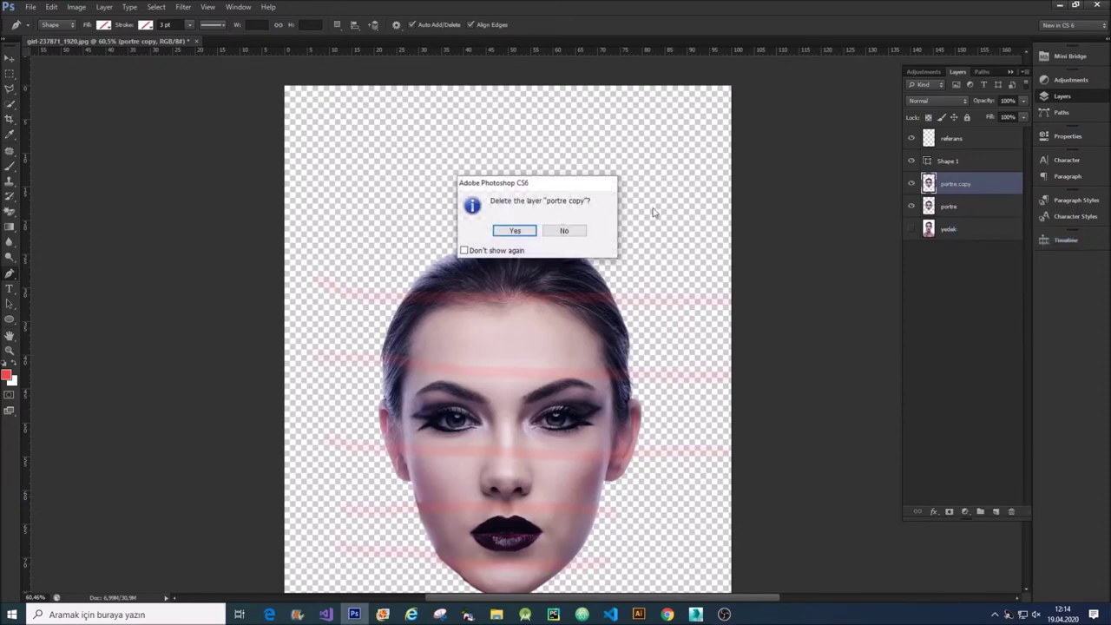
pyautogui.click(520, 231)
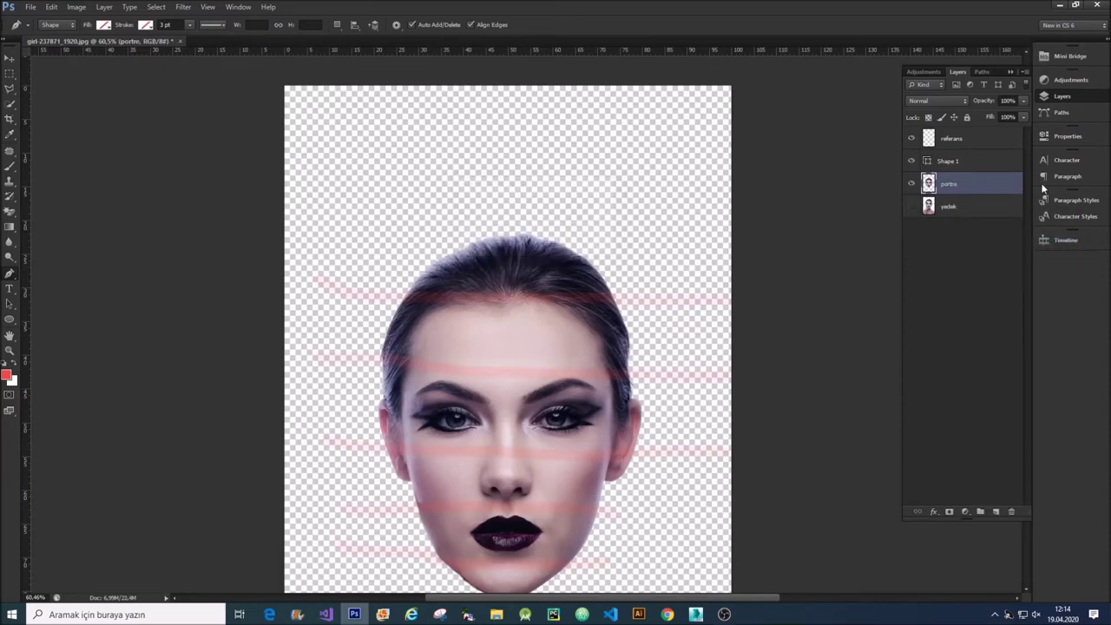
pyautogui.click(983, 72)
pyautogui.click(962, 73)
# Load the Shape 1 pen path as a selection
pyautogui.click(955, 173)
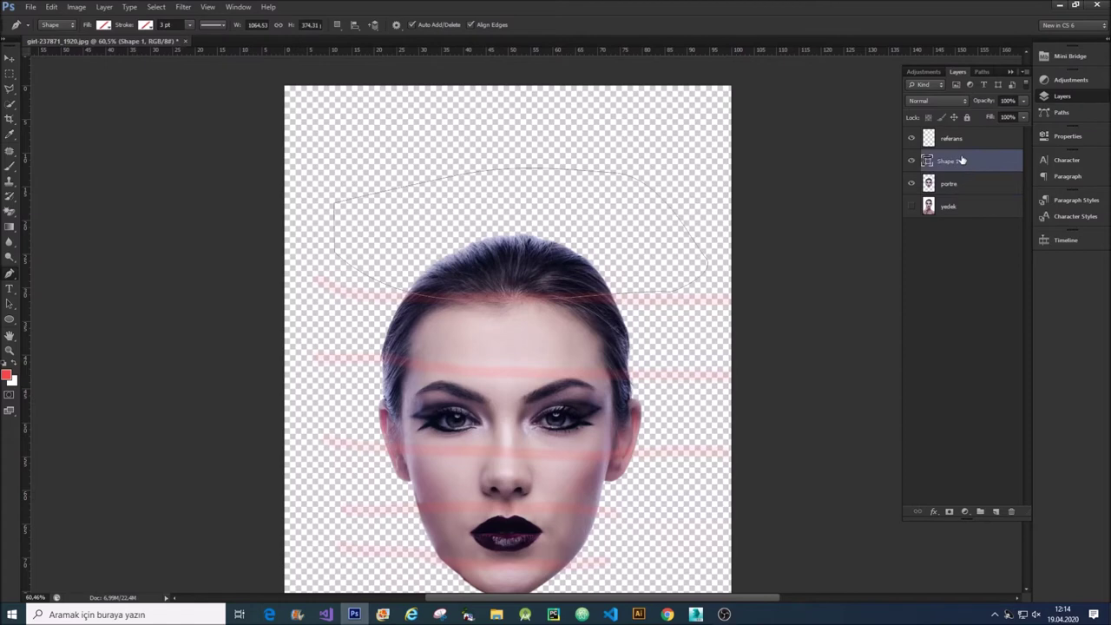
pyautogui.rightClick(941, 165)
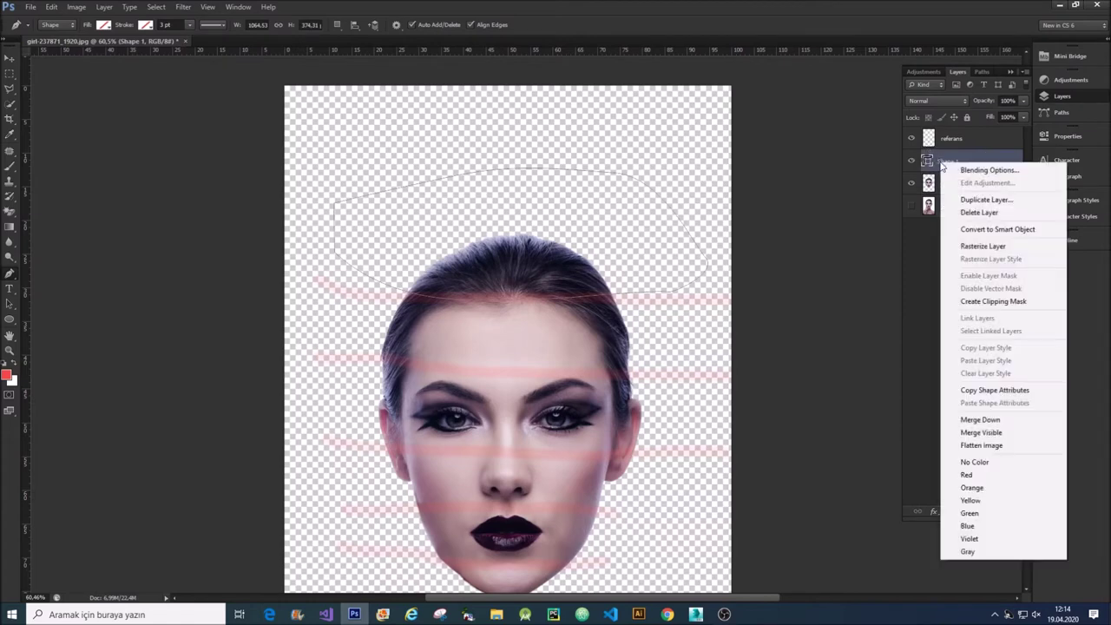
pyautogui.rightClick(612, 144)
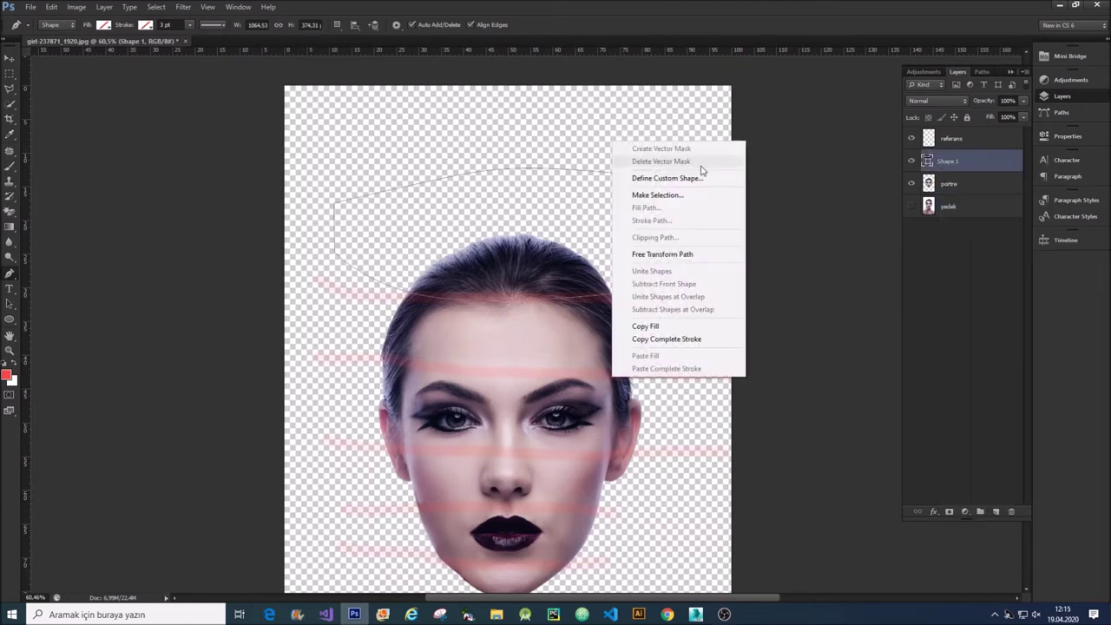
pyautogui.click(657, 194)
pyautogui.click(524, 205)
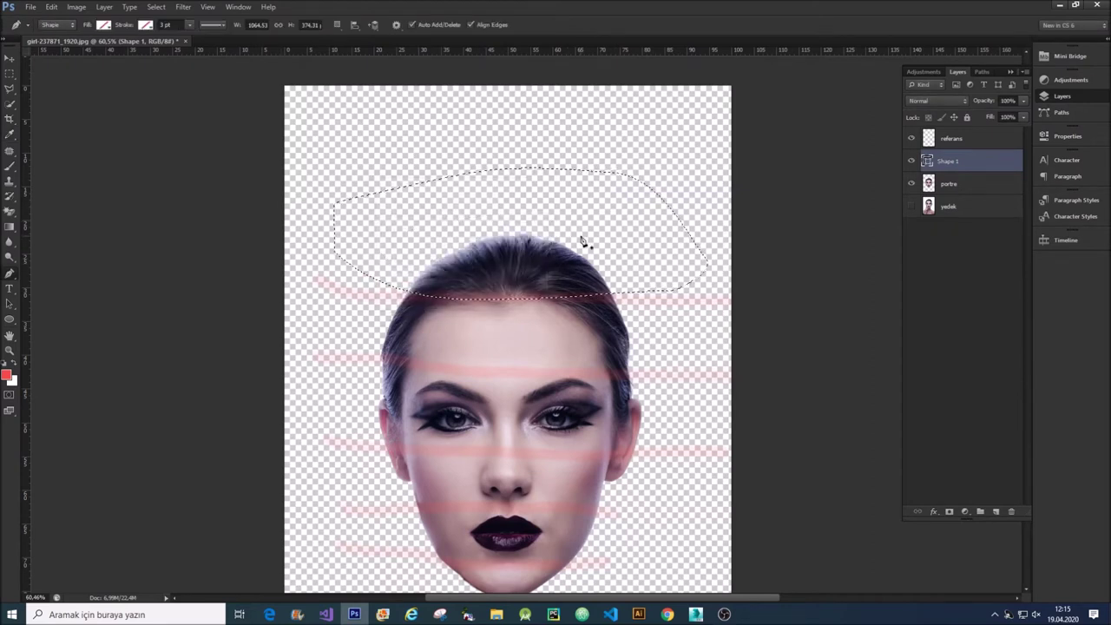
# Cut the selected hair off portre onto a new layer, hidden, with portre left visible
pyautogui.click(947, 185)
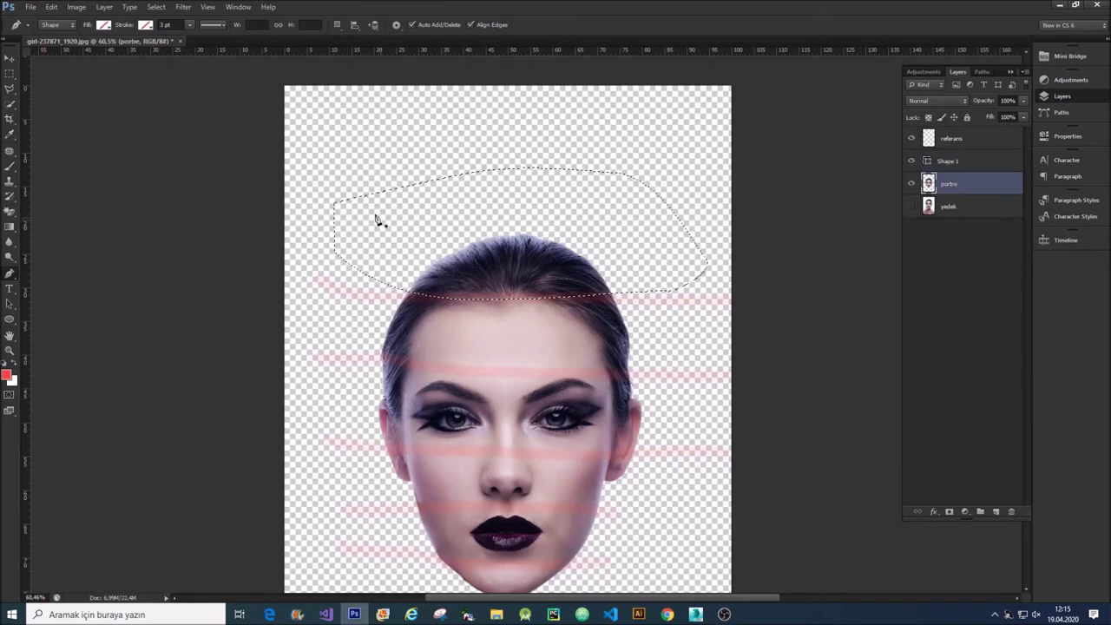
pyautogui.click(103, 7)
pyautogui.moveTo(111, 19)
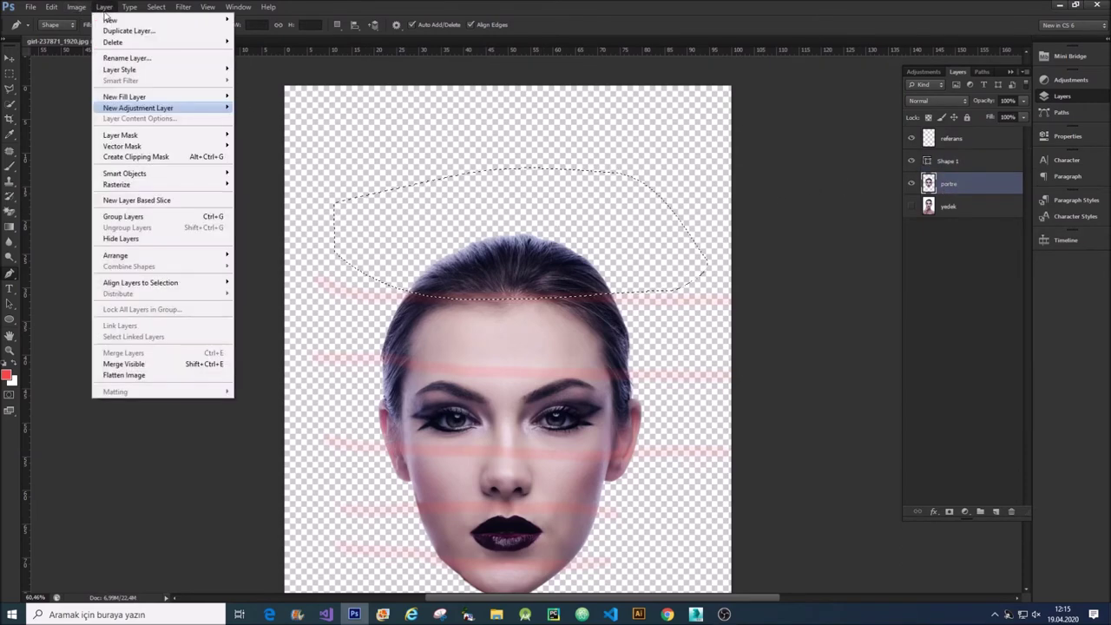
pyautogui.click(284, 81)
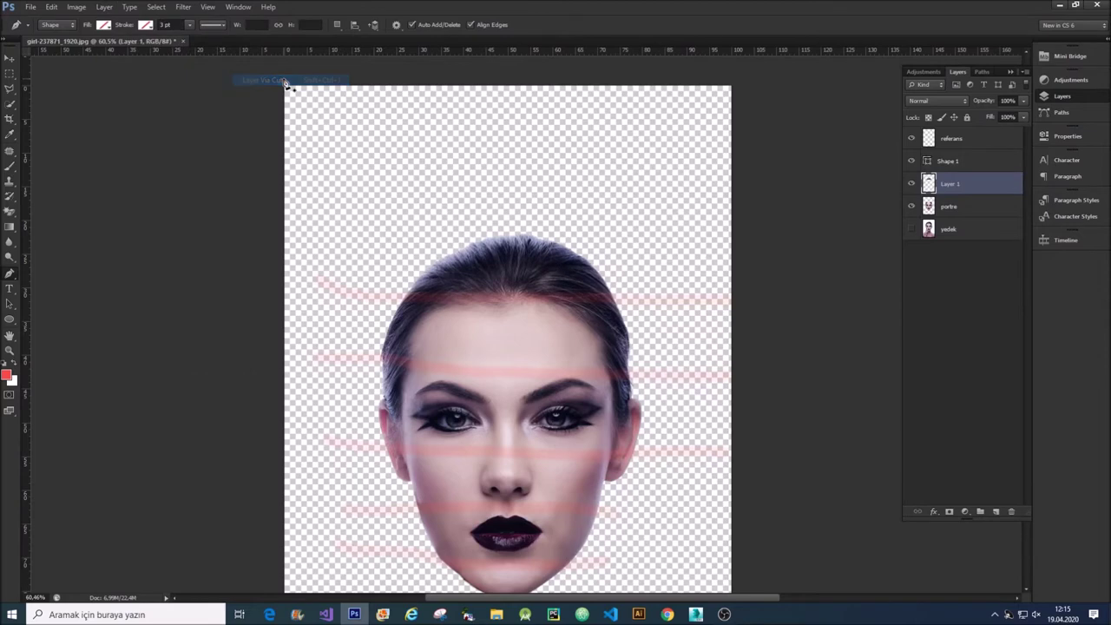
pyautogui.click(911, 206)
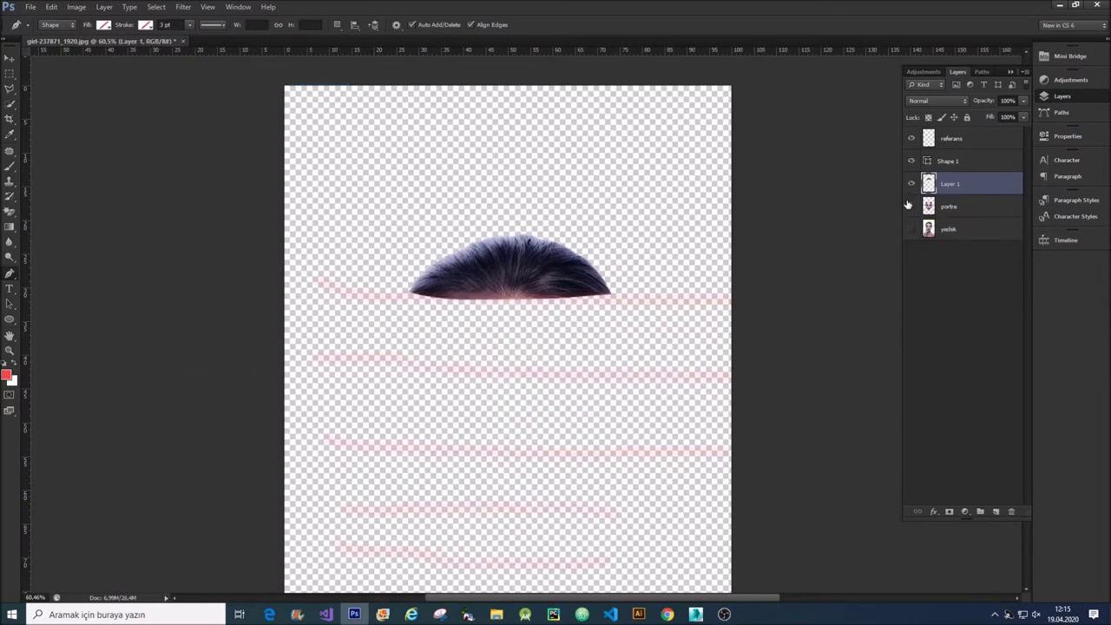
pyautogui.click(911, 183)
pyautogui.click(911, 206)
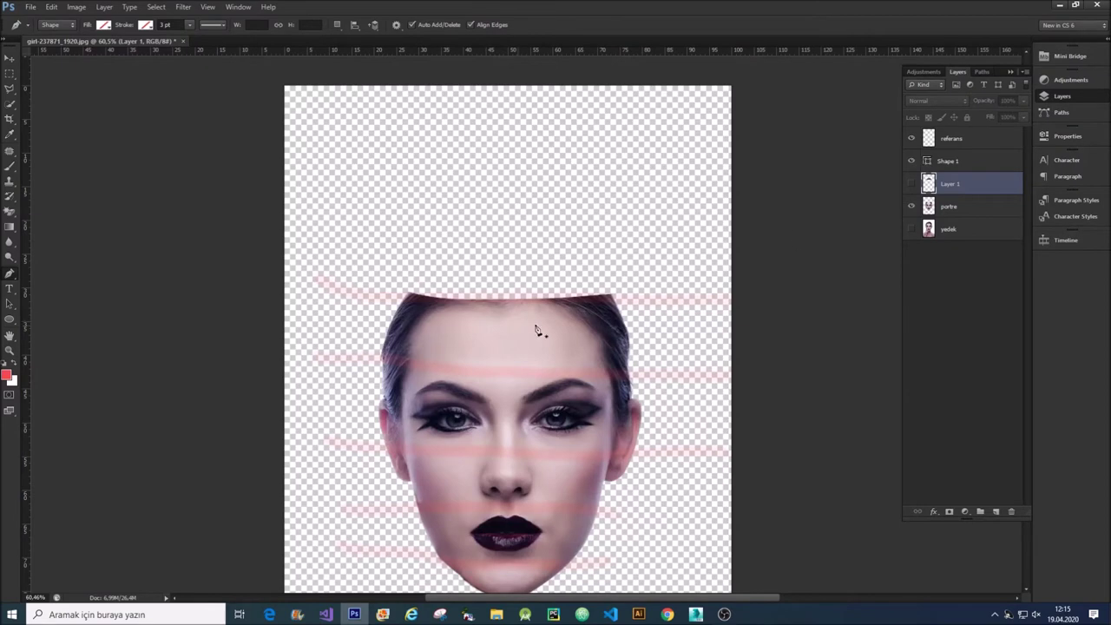
# Rename the new hair layer to '1. katman' and reselect portre
pyautogui.doubleClick(946, 193)
pyautogui.press('Escape')
pyautogui.doubleClick(950, 184)
pyautogui.write('s')
pyautogui.press('Return')
pyautogui.click(946, 215)
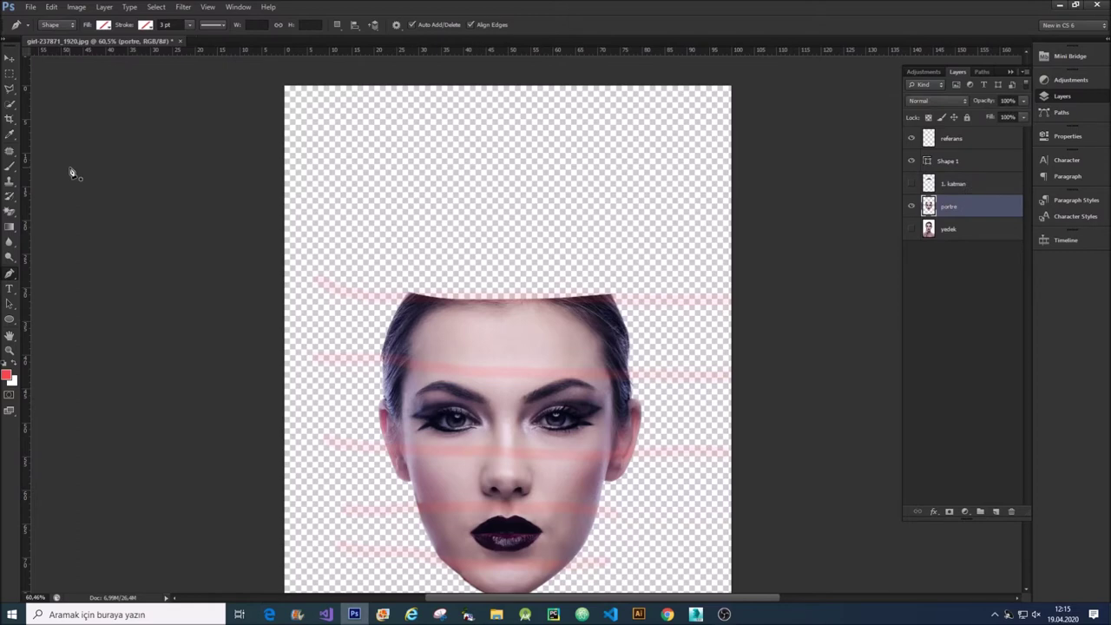
# Pen a closed Shape 2 outline following the brow stripe and enclosing the forehead
pyautogui.click(331, 349)
pyautogui.moveTo(469, 376); pyautogui.dragTo(502, 376)
pyautogui.moveTo(594, 379); pyautogui.dragTo(695, 375)
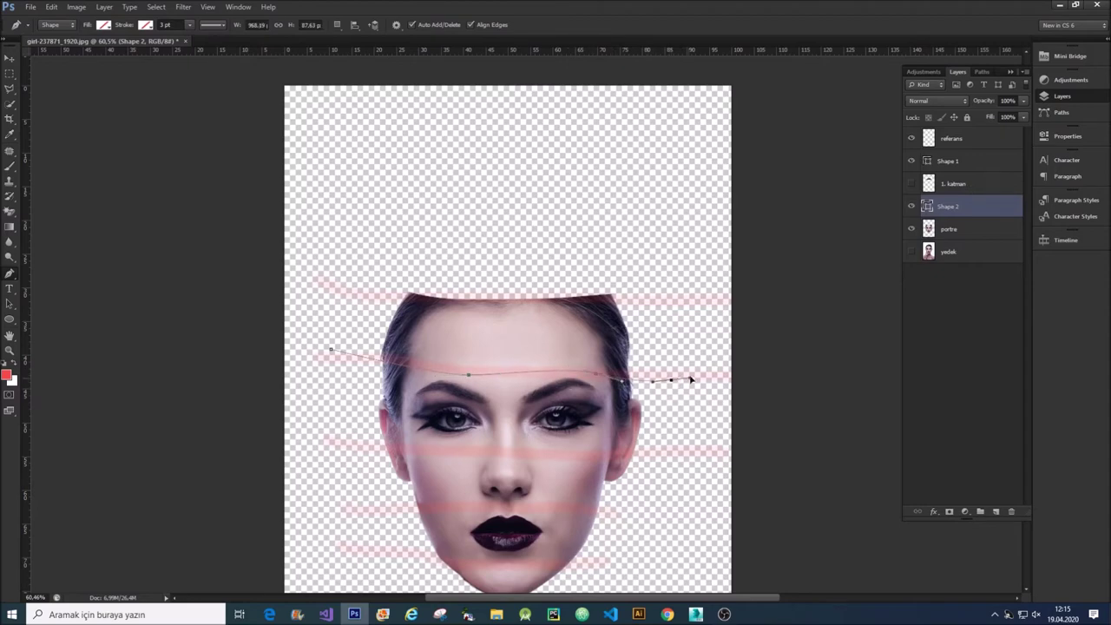
pyautogui.click(693, 306)
pyautogui.click(641, 248)
pyautogui.click(436, 230)
pyautogui.click(372, 254)
pyautogui.click(344, 304)
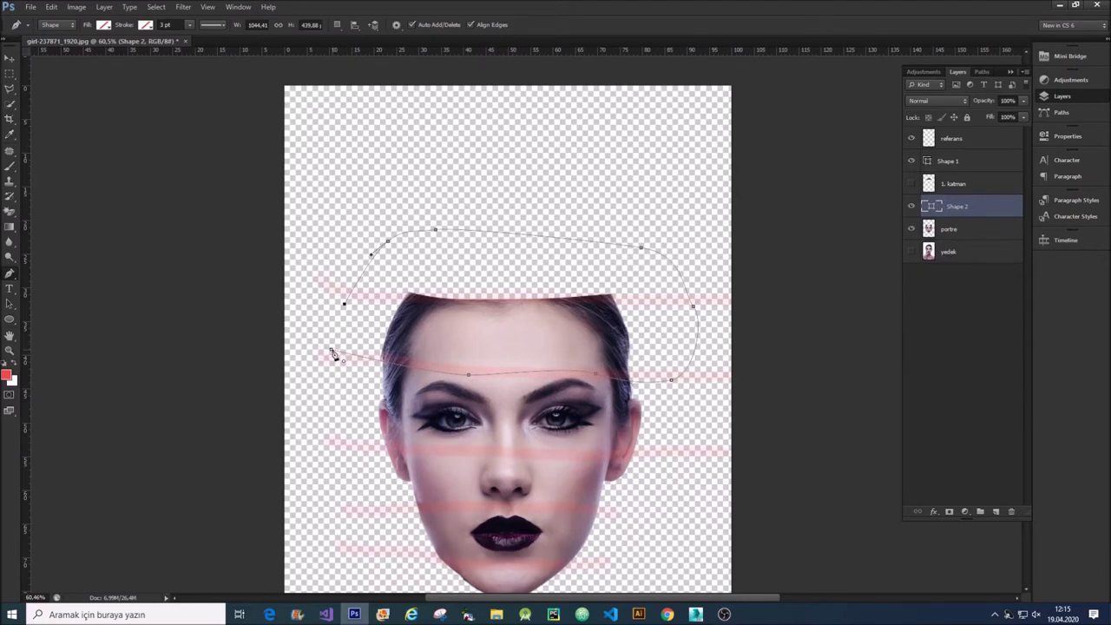
pyautogui.click(332, 352)
pyautogui.rightClick(459, 223)
# Convert the Shape 2 path to a selection and cut the forehead off portre onto a new layer
pyautogui.click(494, 285)
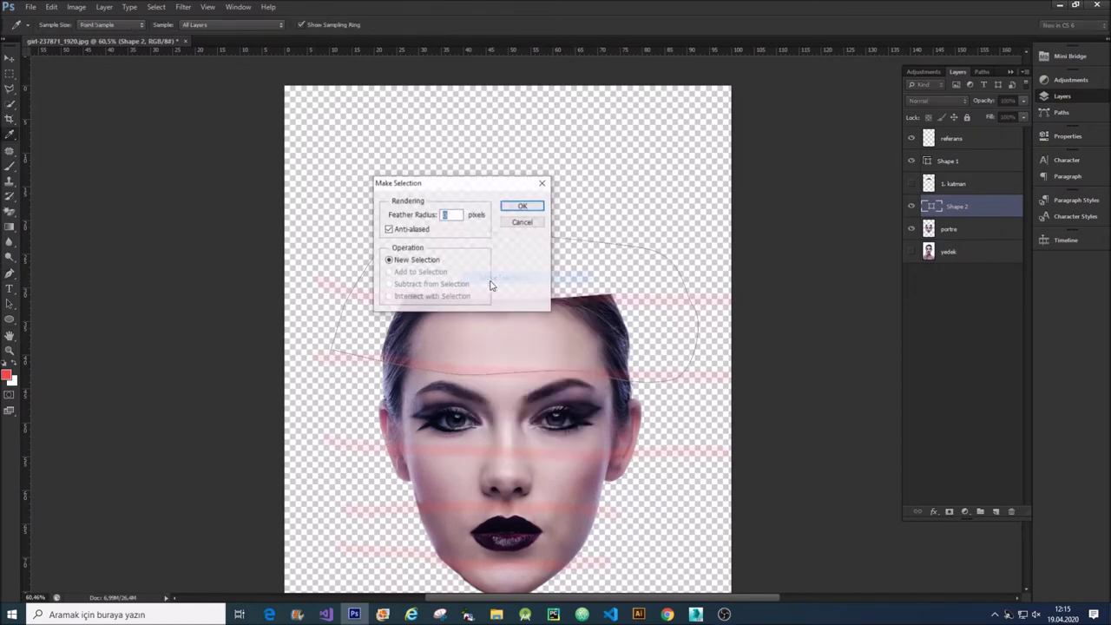
pyautogui.click(523, 206)
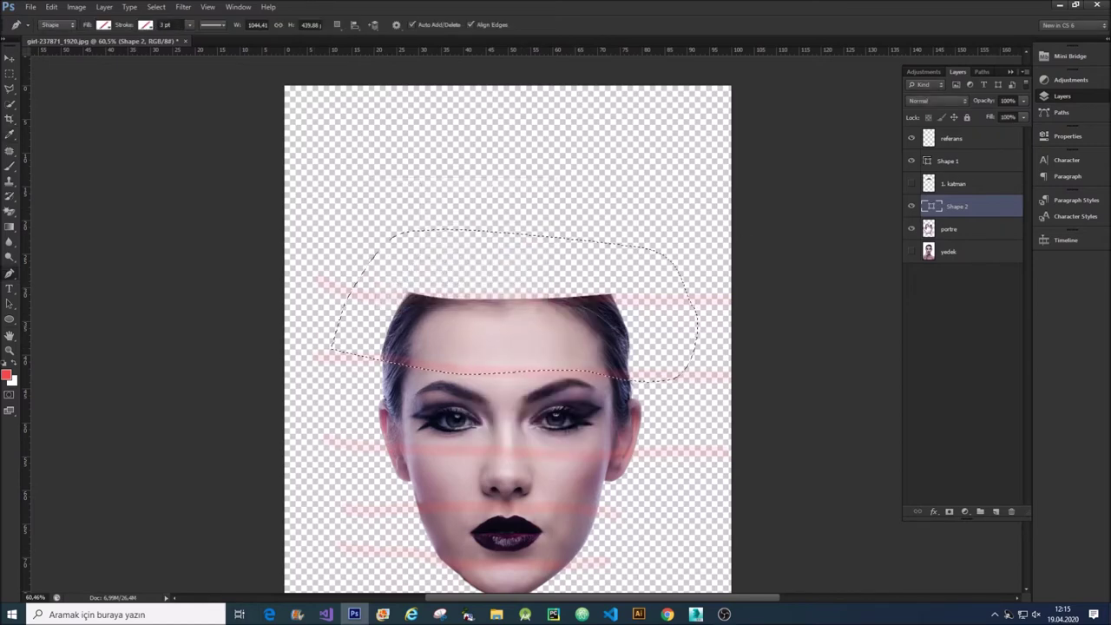
pyautogui.click(938, 231)
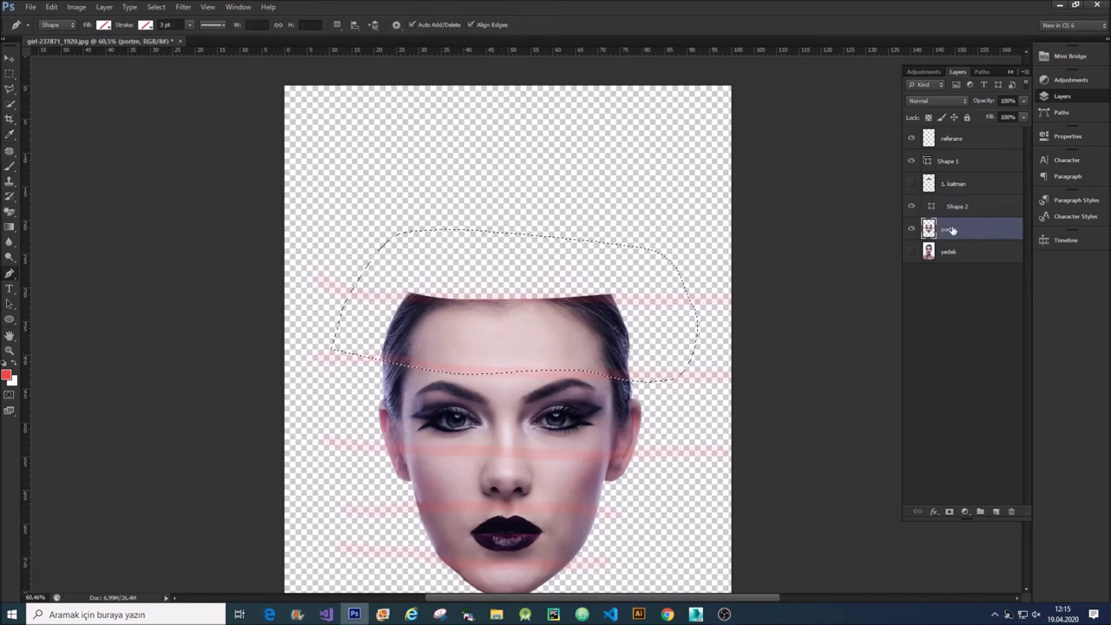
pyautogui.click(104, 7)
pyautogui.moveTo(111, 19)
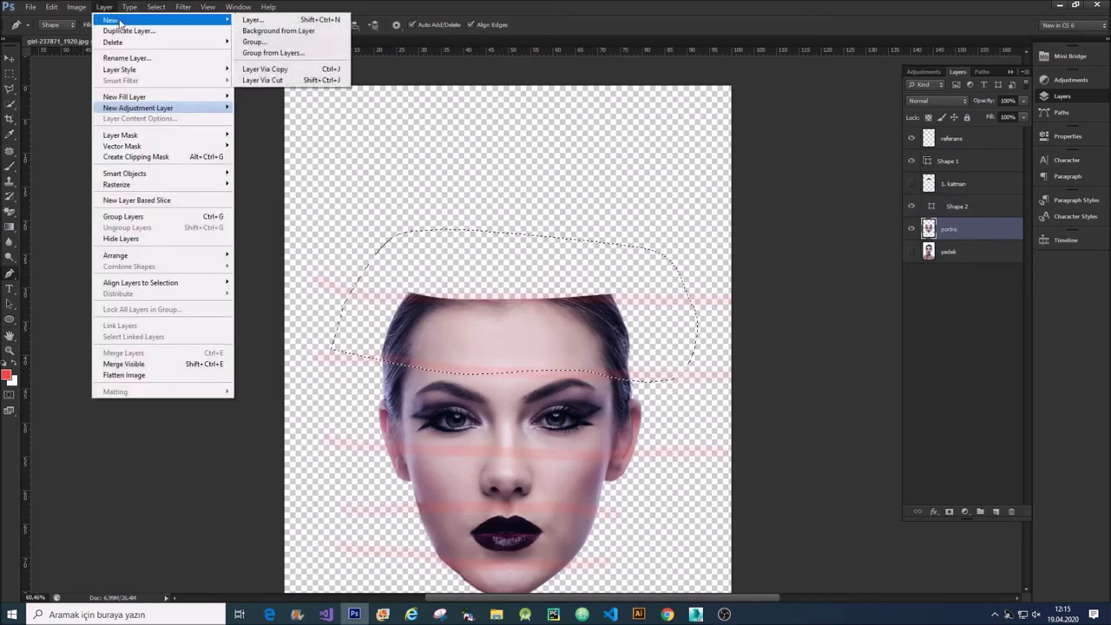
pyautogui.click(278, 79)
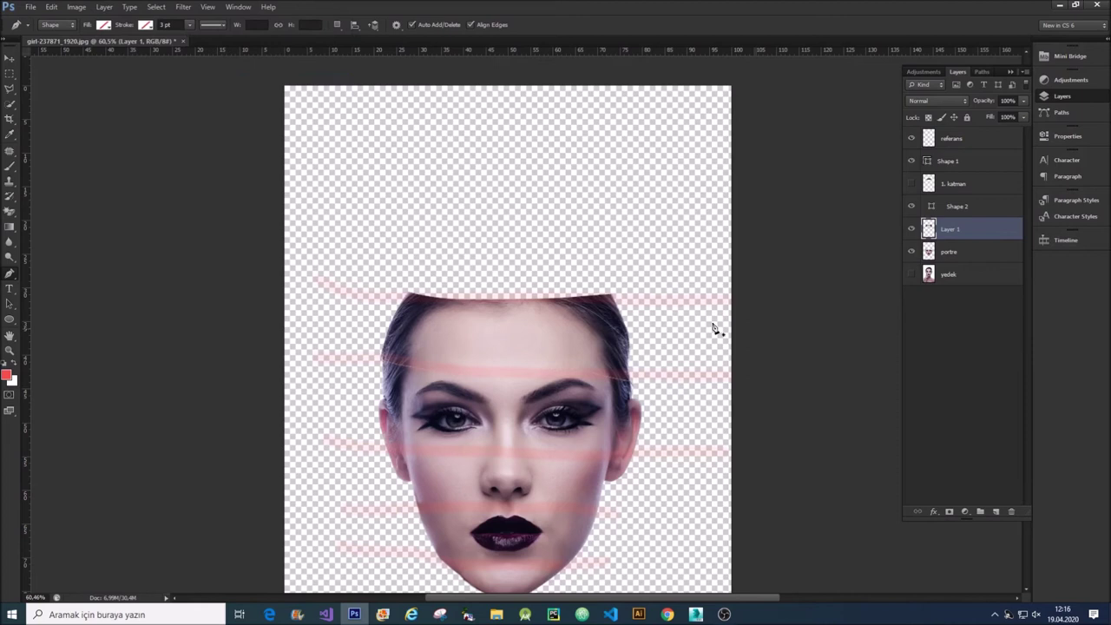
# Rename the forehead layer '2. katman' and hide it
pyautogui.doubleClick(952, 229)
pyautogui.write('2. katma')
pyautogui.write('n')
pyautogui.press('Return')
pyautogui.click(910, 229)
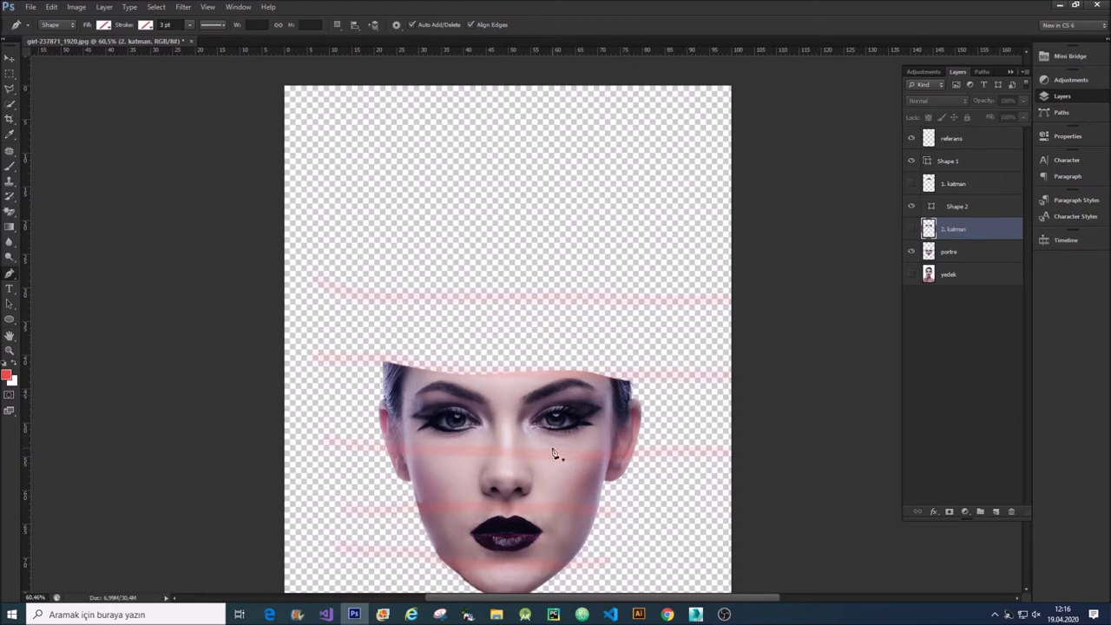
# Pen a closed Shape 3 outline along the stripe across the nose, around the upper face
pyautogui.click(328, 426)
pyautogui.moveTo(452, 454); pyautogui.dragTo(503, 450)
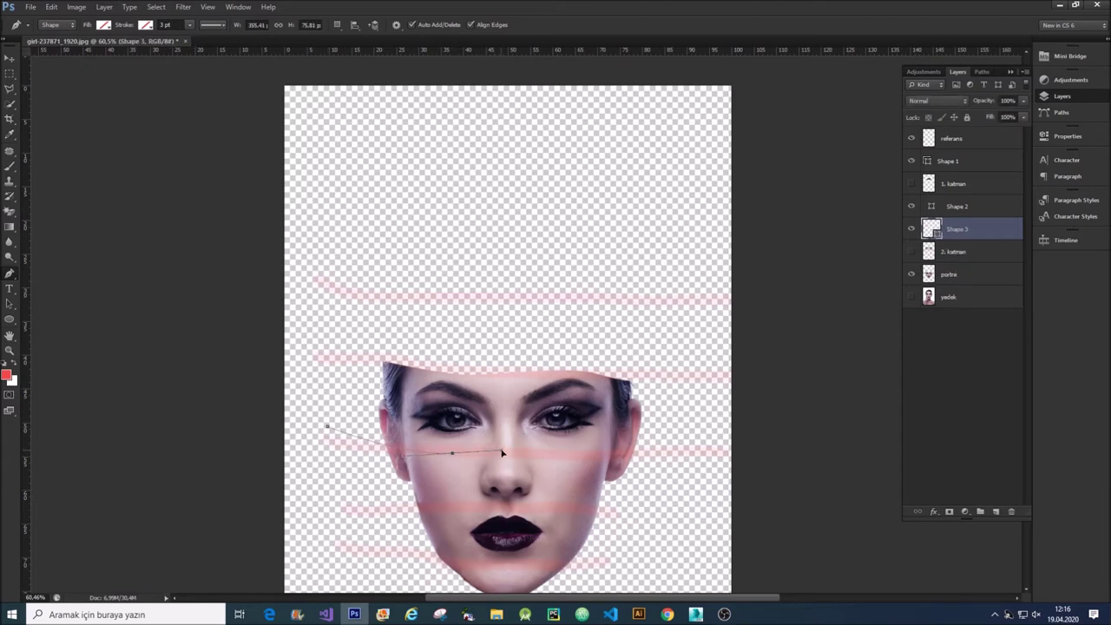
pyautogui.moveTo(575, 457); pyautogui.dragTo(601, 461)
pyautogui.moveTo(640, 458); pyautogui.dragTo(679, 447)
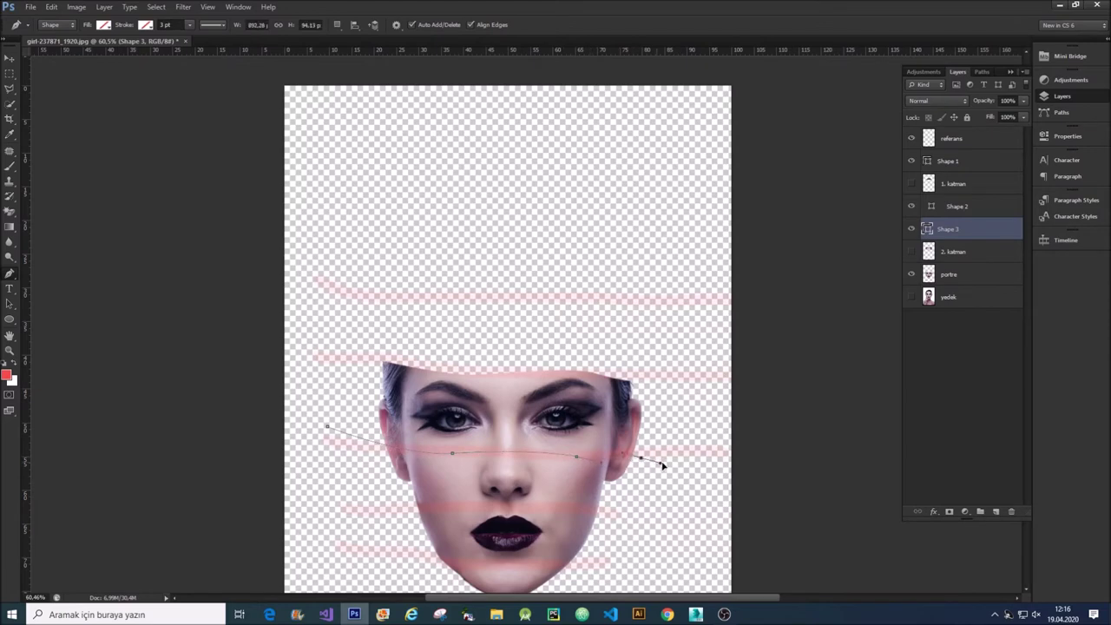
pyautogui.click(696, 364)
pyautogui.click(620, 301)
pyautogui.click(455, 283)
pyautogui.click(333, 335)
pyautogui.moveTo(311, 372); pyautogui.dragTo(313, 382)
pyautogui.click(328, 430)
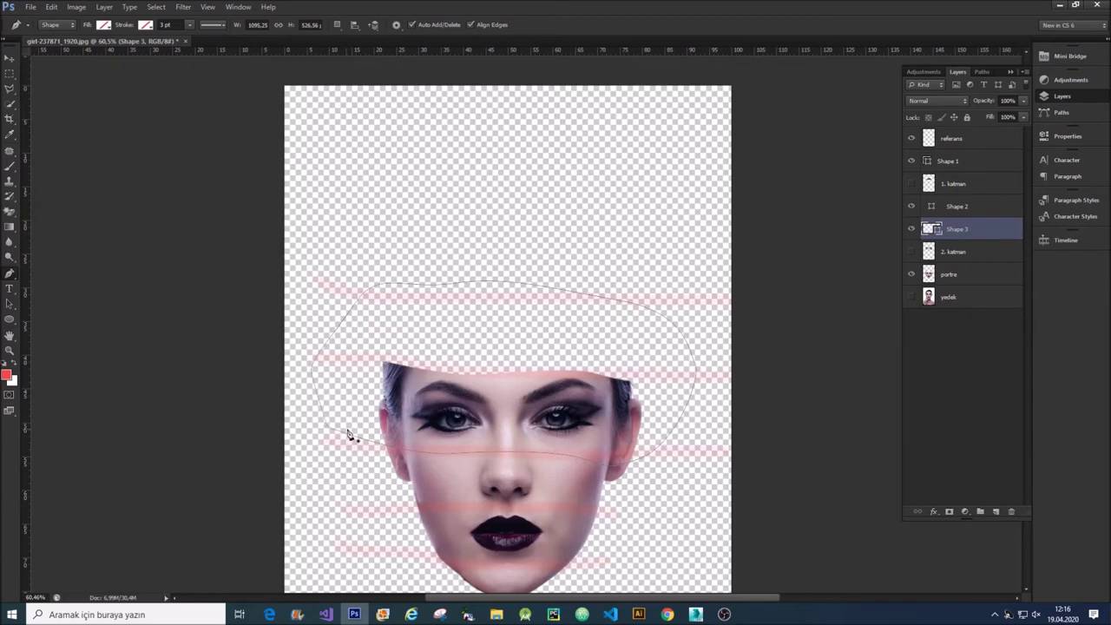
# Convert the Shape 3 path to a selection and cut that area off portre onto a new layer
pyautogui.rightClick(446, 202)
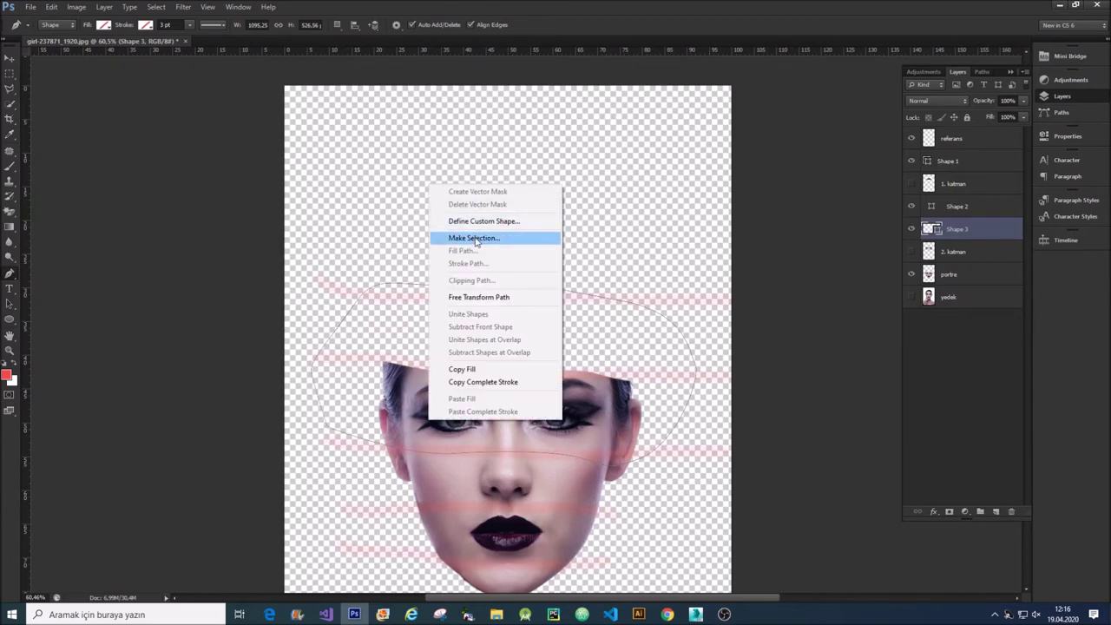
pyautogui.click(474, 238)
pyautogui.press('Return')
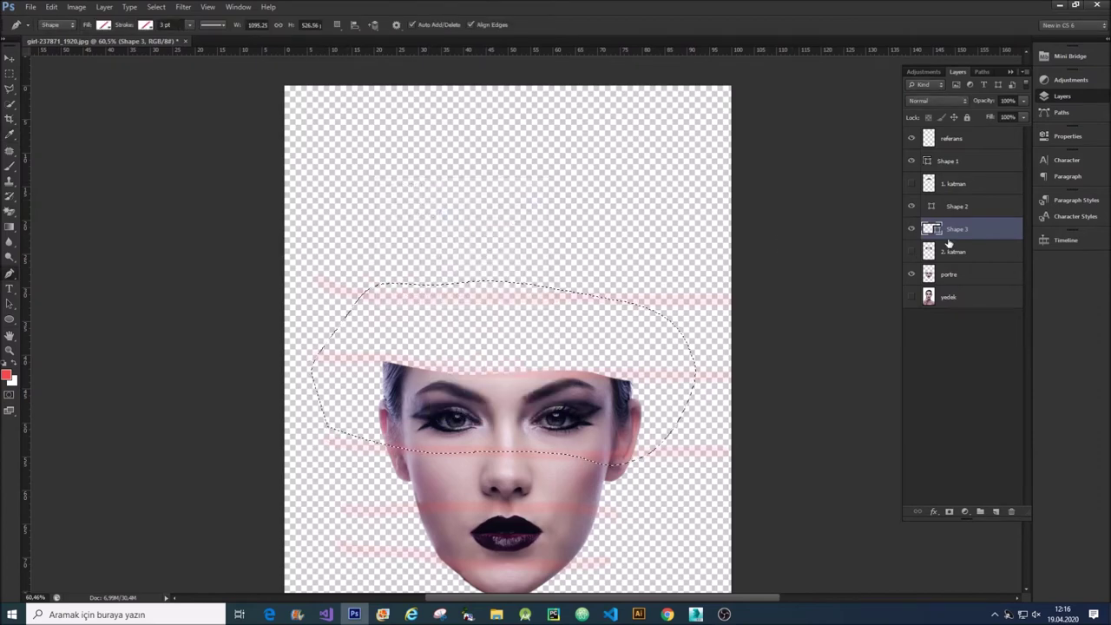
pyautogui.click(954, 276)
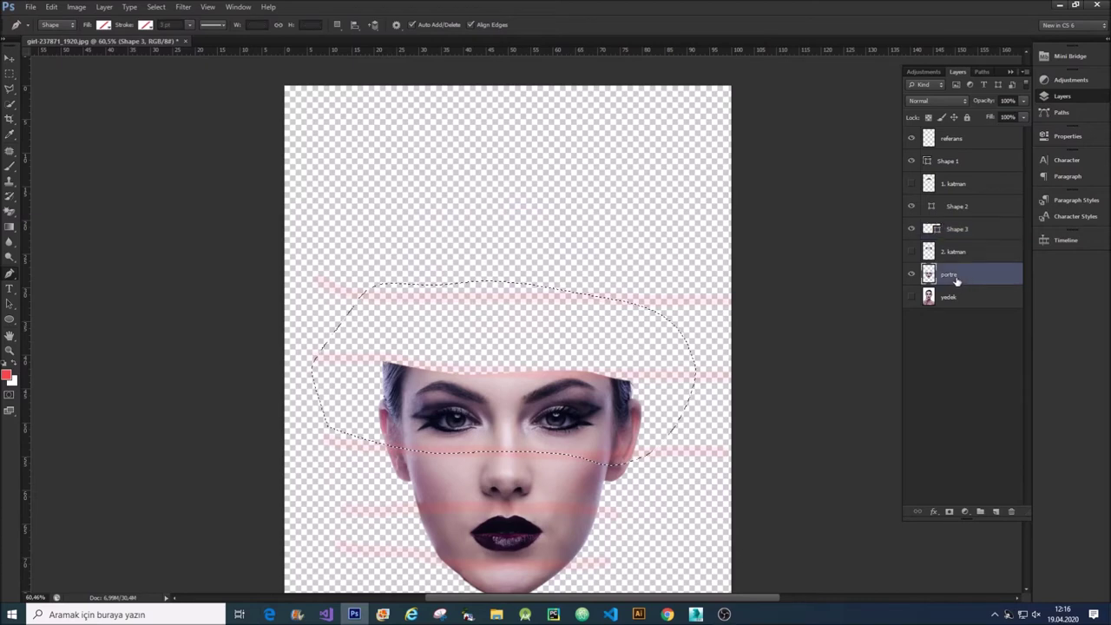
pyautogui.click(104, 7)
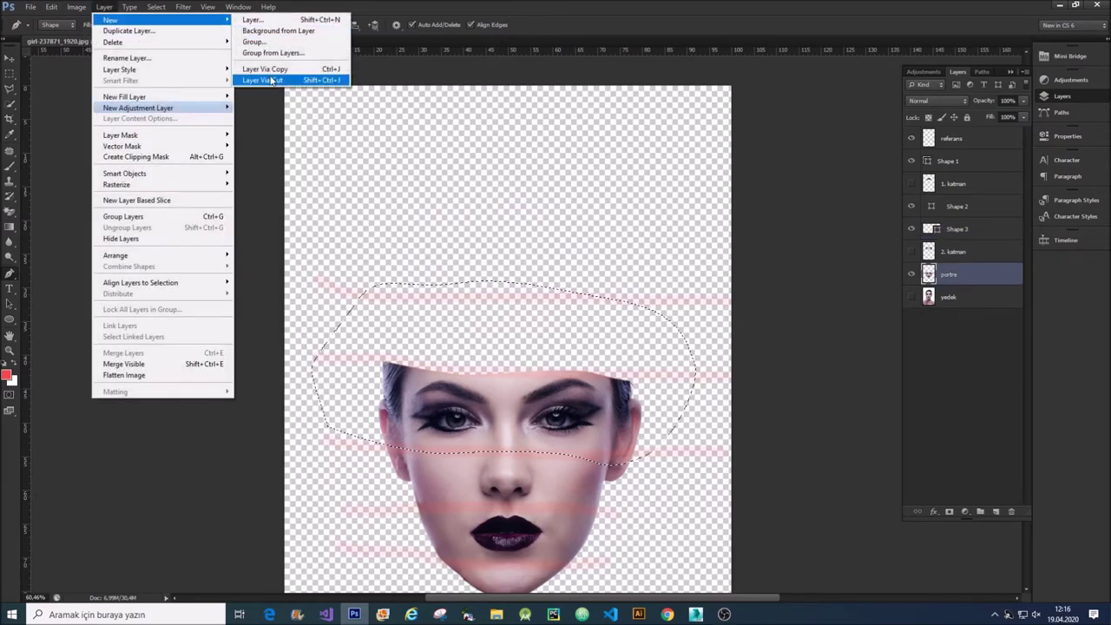
pyautogui.click(272, 80)
# Rename the new layer '3.katmna', hide it, and reselect portre
pyautogui.doubleClick(955, 275)
pyautogui.write('3.katman')
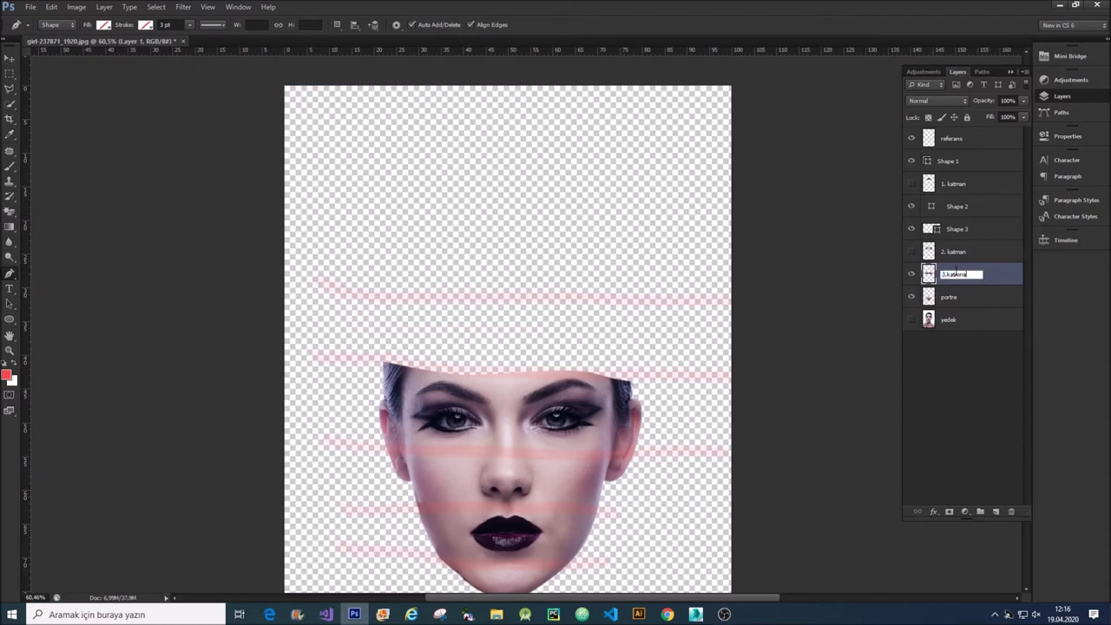
pyautogui.press('Return')
pyautogui.click(950, 300)
pyautogui.click(912, 274)
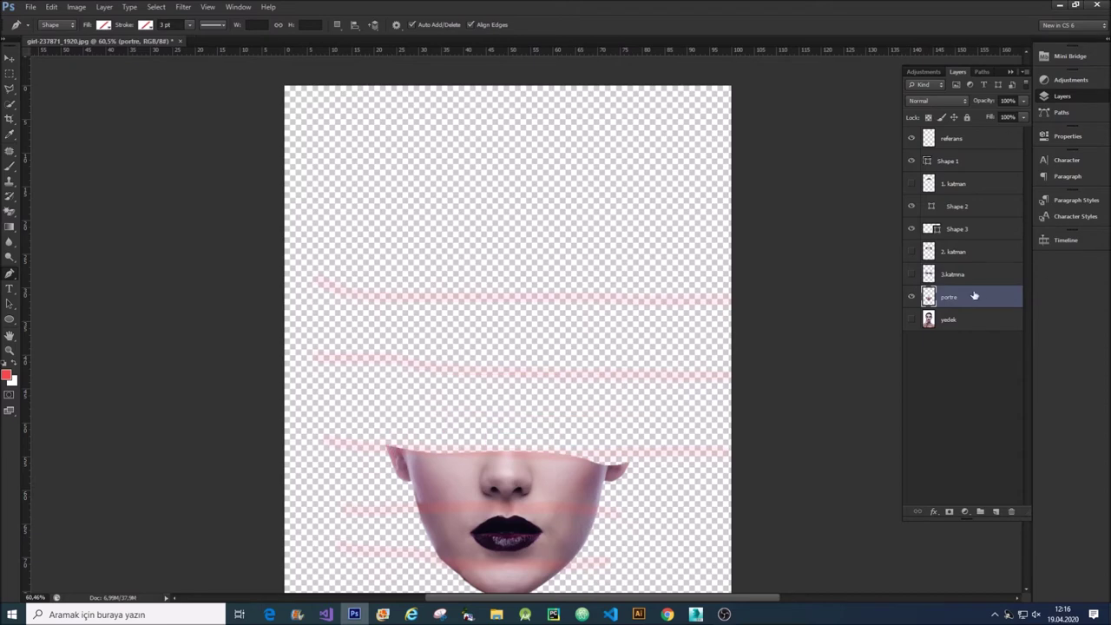
pyautogui.scroll(-2, 553, 371)
pyautogui.scroll(-2, 554, 371)
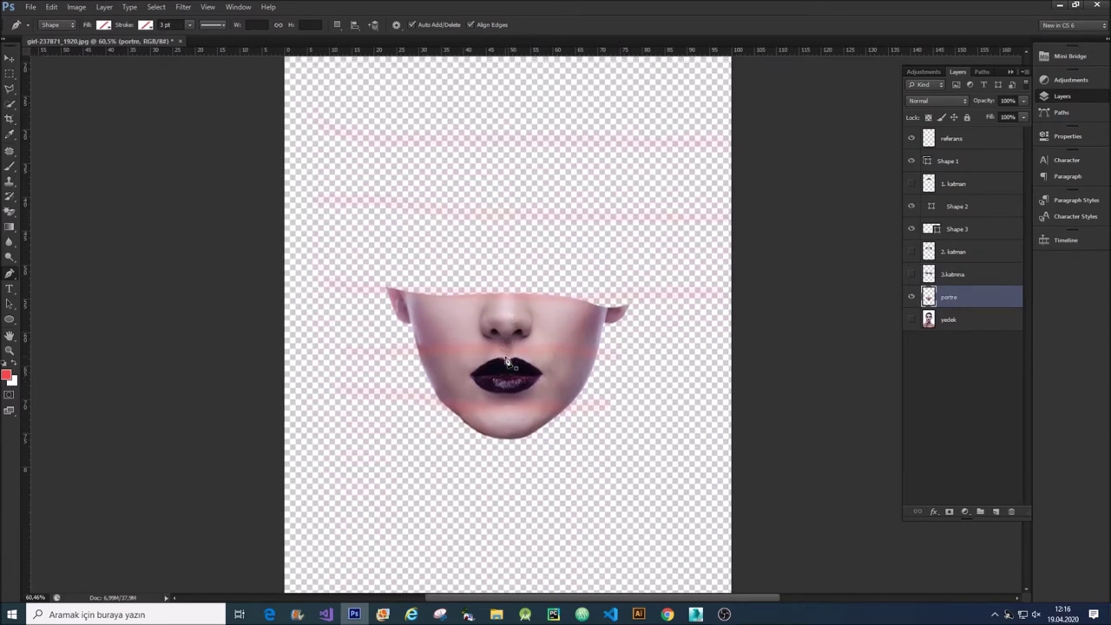
# Pen a closed Shape 4 outline running below the nose and around the upper face
pyautogui.click(348, 344)
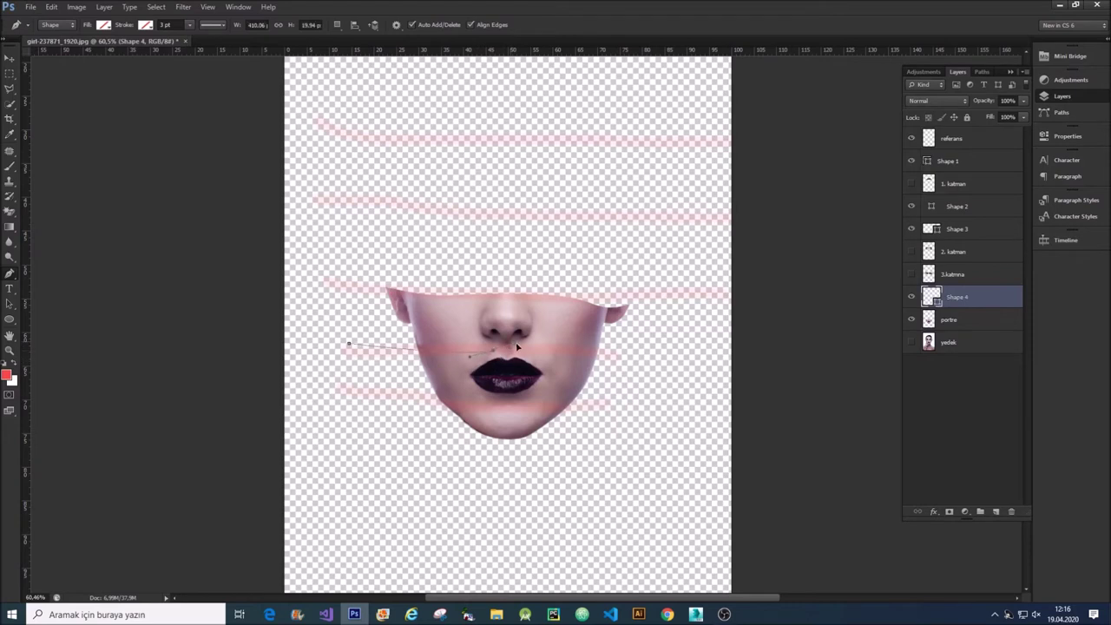
pyautogui.moveTo(493, 350); pyautogui.dragTo(594, 354)
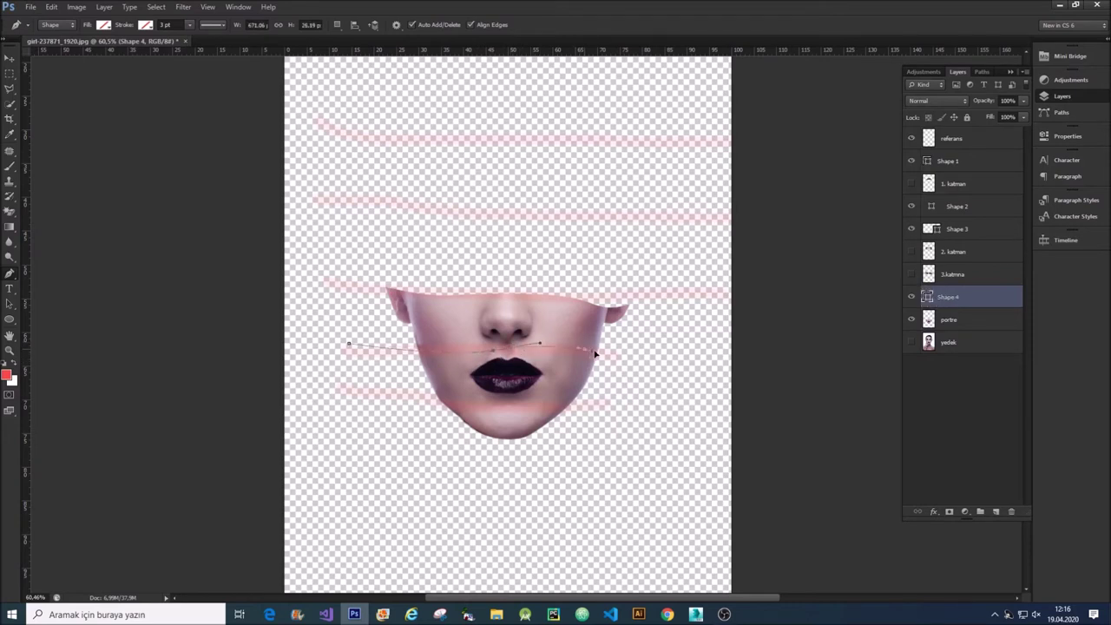
pyautogui.click(650, 366)
pyautogui.click(696, 324)
pyautogui.click(676, 267)
pyautogui.click(485, 219)
pyautogui.click(363, 233)
pyautogui.moveTo(336, 273); pyautogui.dragTo(339, 291)
pyautogui.click(349, 343)
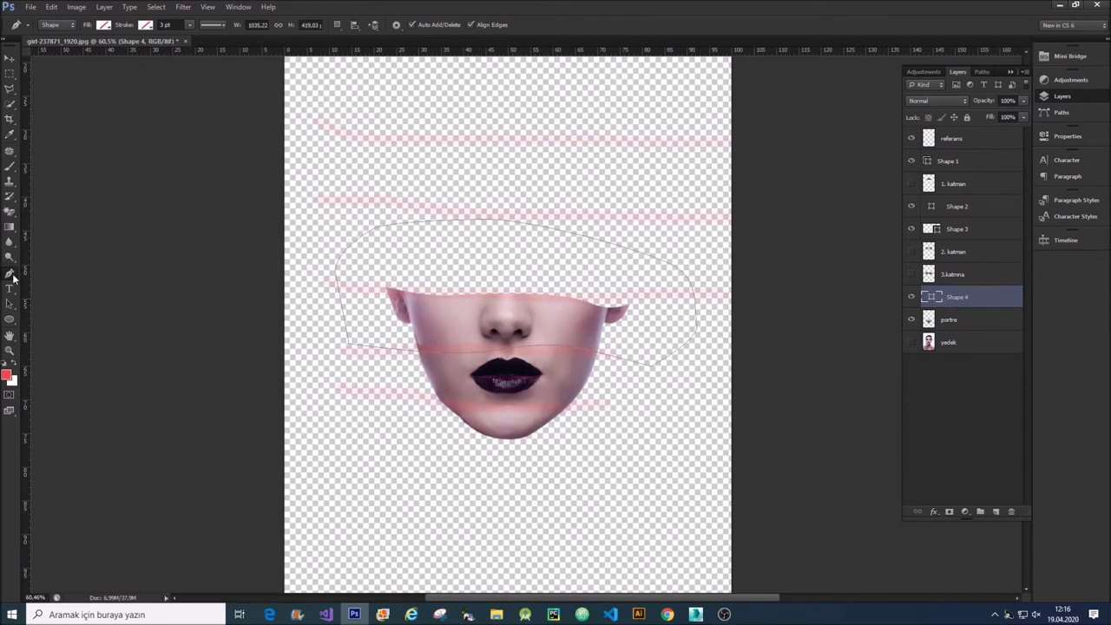
# Load the Shape 4 path as a selection from the Paths panel
pyautogui.moveTo(13, 276); pyautogui.dragTo(50, 276)
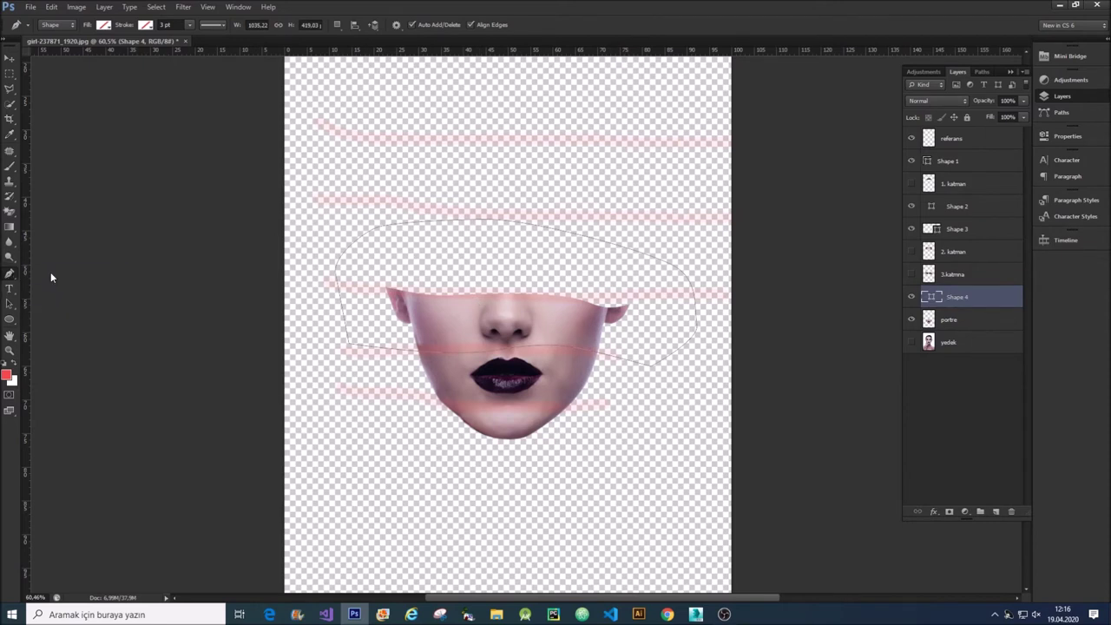
pyautogui.click(982, 71)
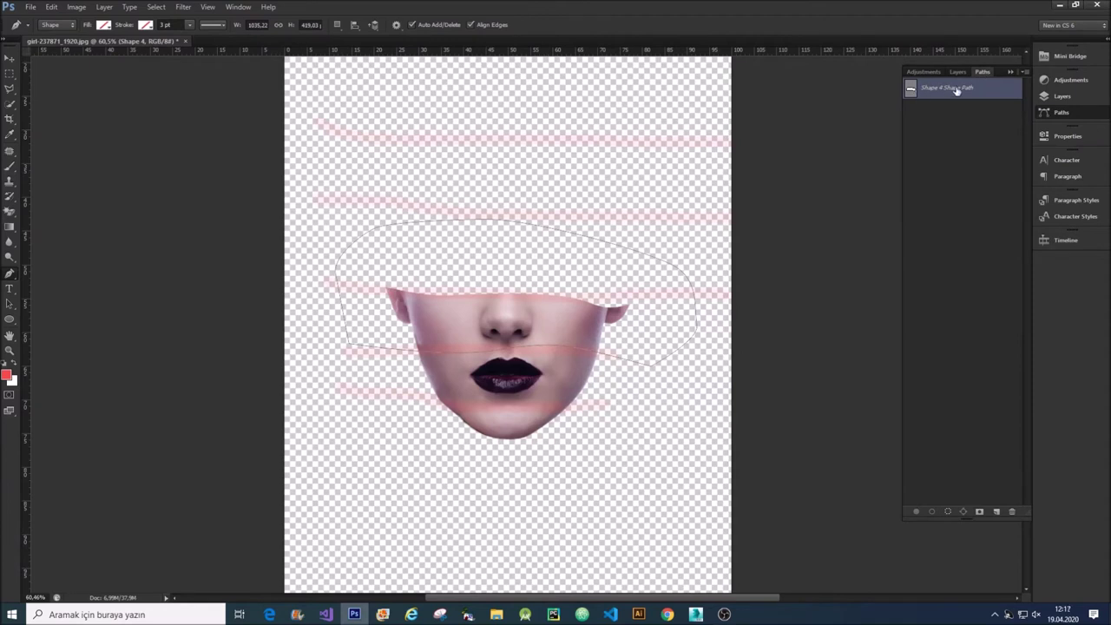
pyautogui.keyDown('ctrl'); pyautogui.click(911, 91); pyautogui.keyUp('ctrl')
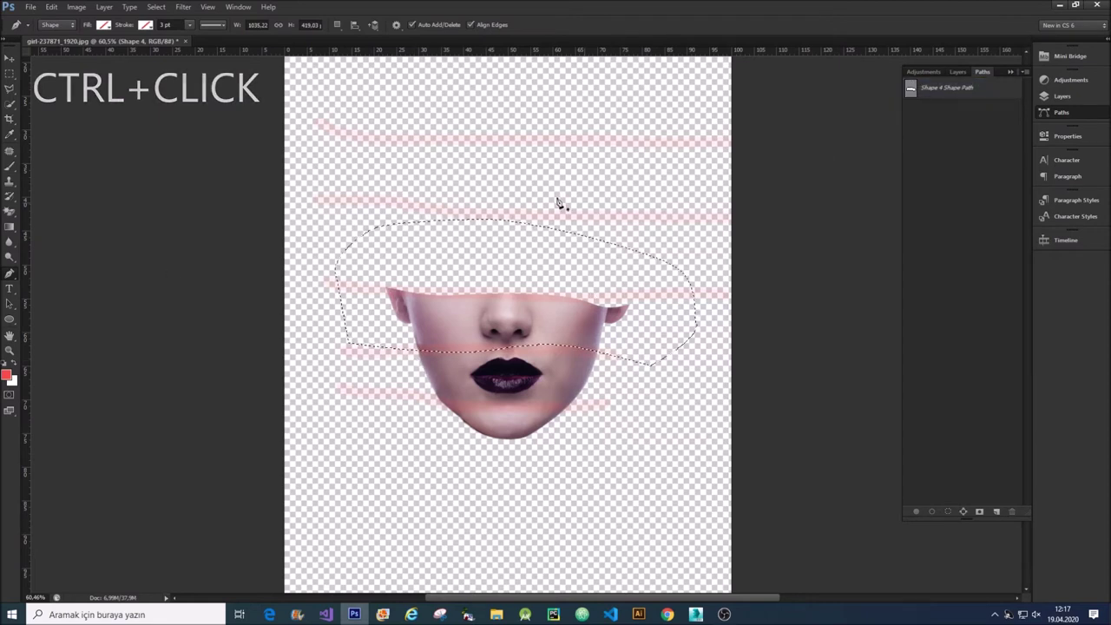
pyautogui.rightClick(640, 181)
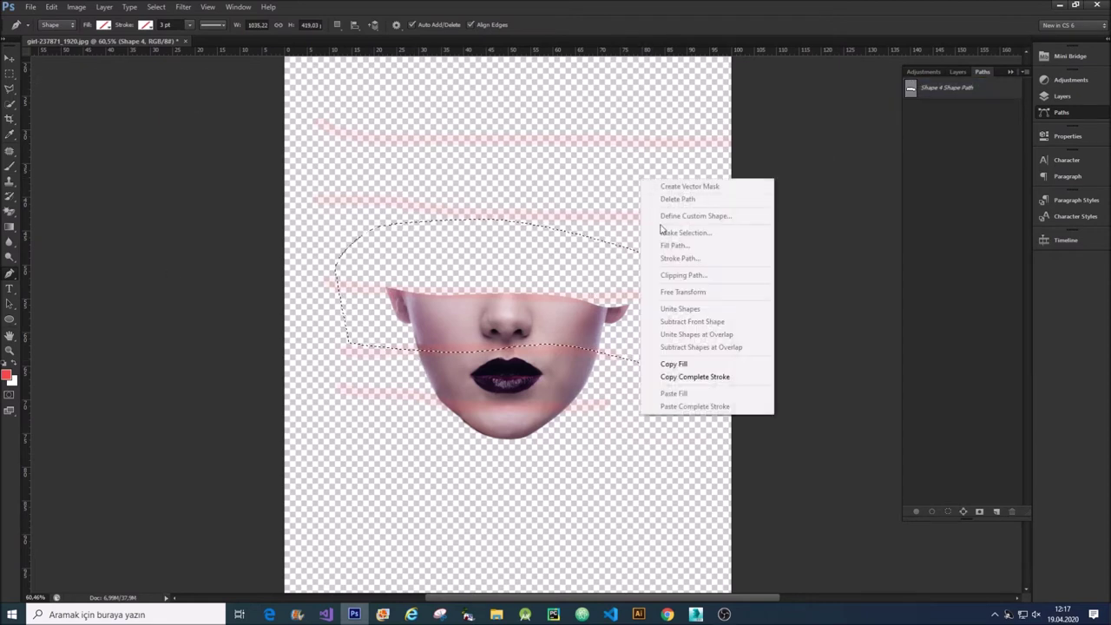
pyautogui.click(955, 73)
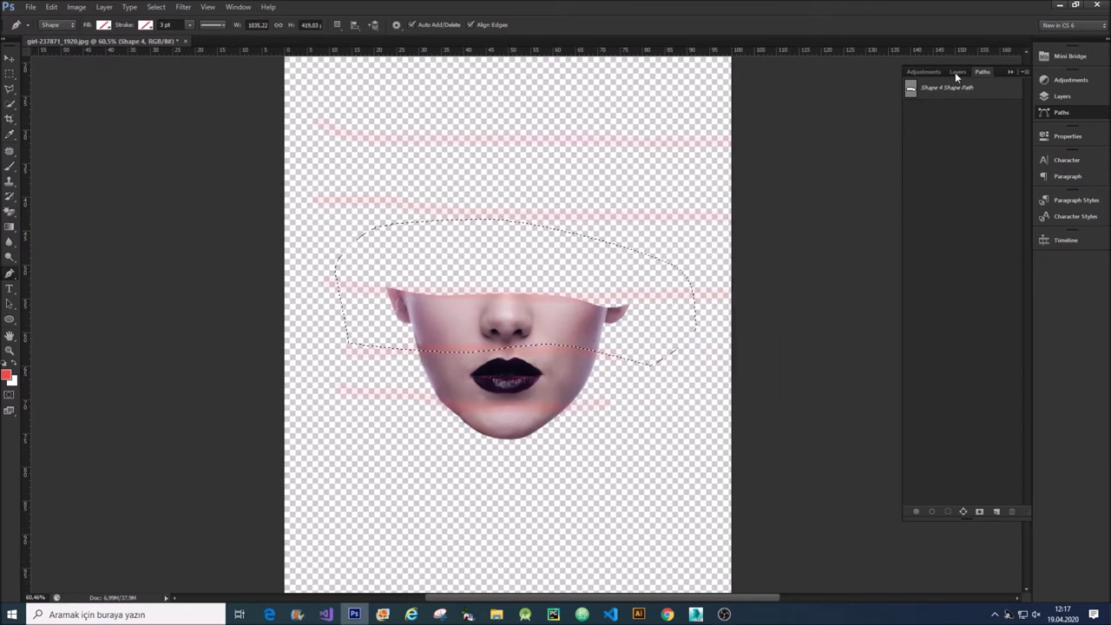
pyautogui.click(959, 73)
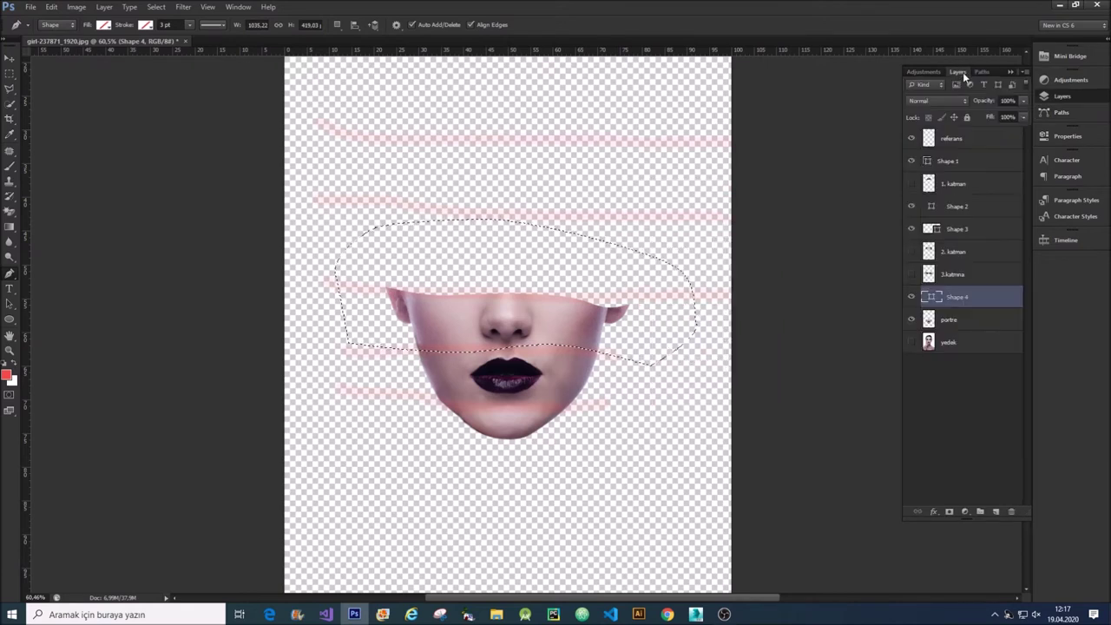
# Cut the nose band off portre onto a layer named '4.katman', hide it, reselect portre
pyautogui.click(938, 320)
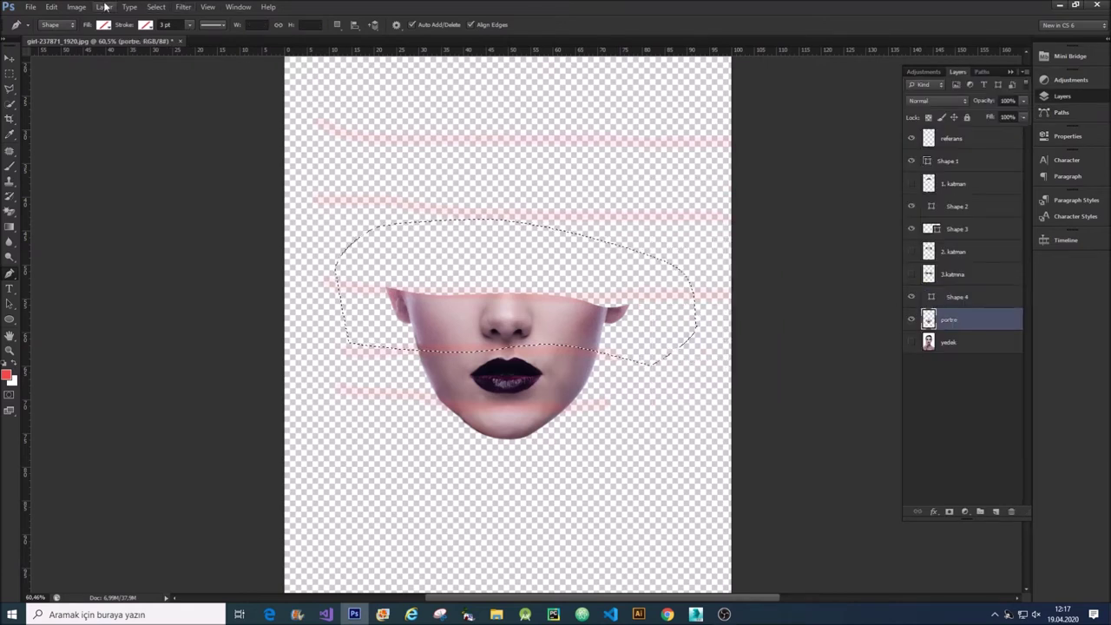
pyautogui.click(104, 7)
pyautogui.click(264, 80)
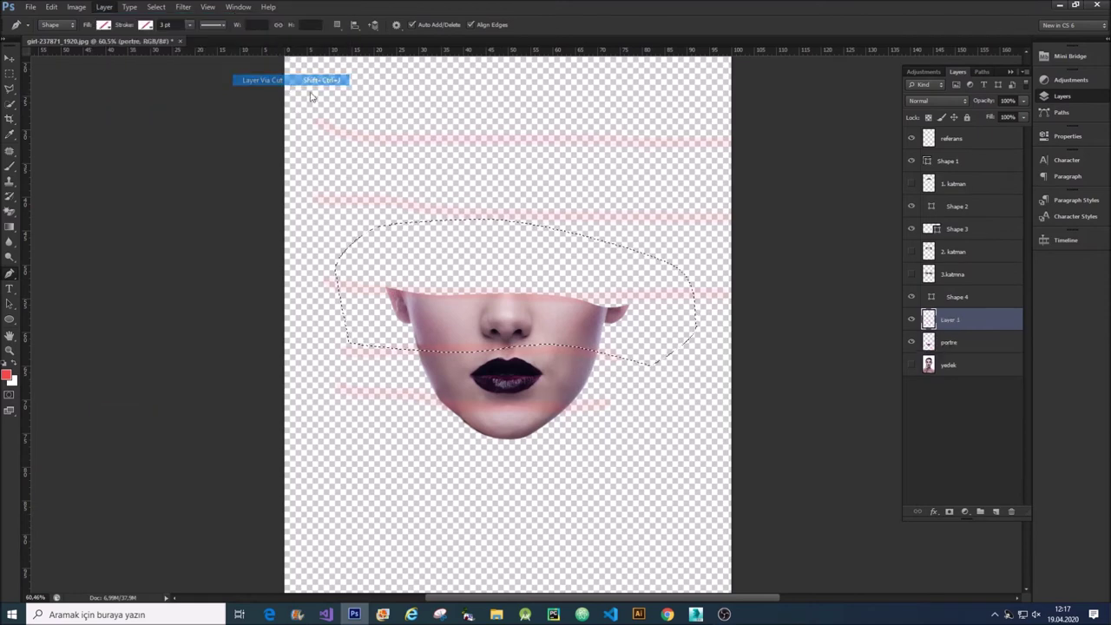
pyautogui.doubleClick(952, 320)
pyautogui.write('4.katman')
pyautogui.press('Return')
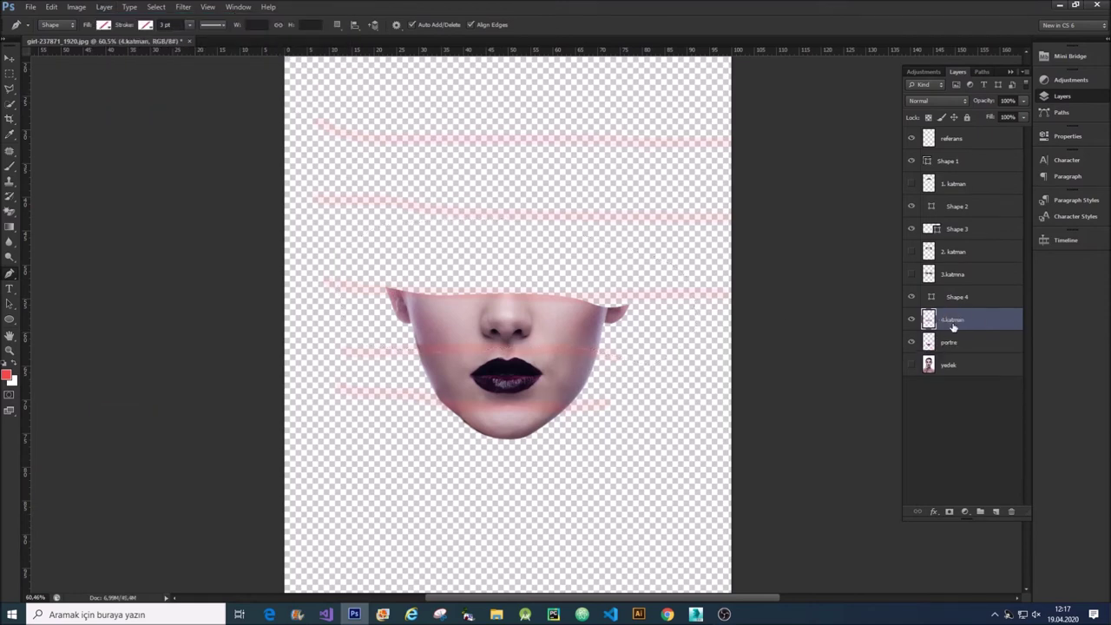
pyautogui.click(912, 321)
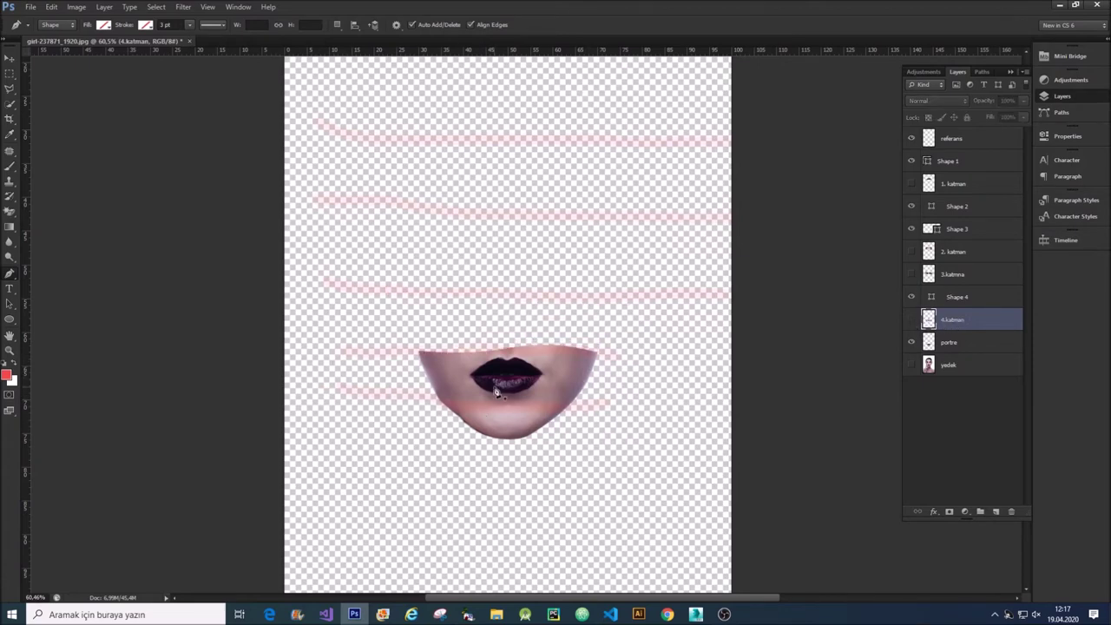
pyautogui.click(989, 344)
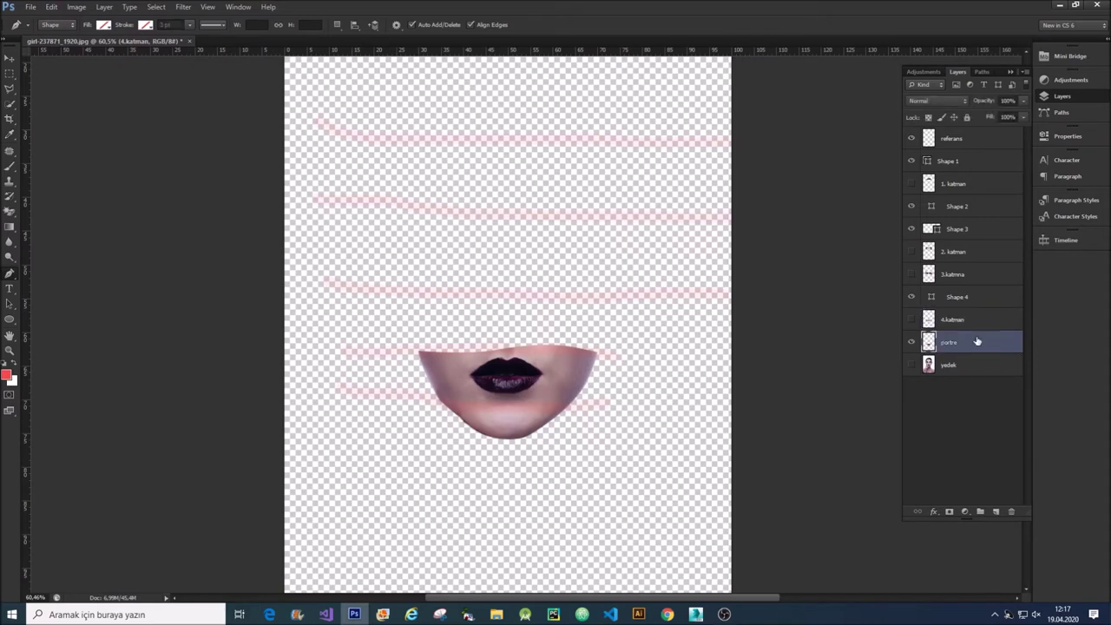
# Pen a closed Shape 5 outline running under the lips
pyautogui.click(364, 382)
pyautogui.moveTo(489, 405); pyautogui.dragTo(579, 409)
pyautogui.click(651, 402)
pyautogui.moveTo(592, 283); pyautogui.dragTo(663, 279)
pyautogui.moveTo(393, 308); pyautogui.dragTo(351, 326)
pyautogui.click(364, 384)
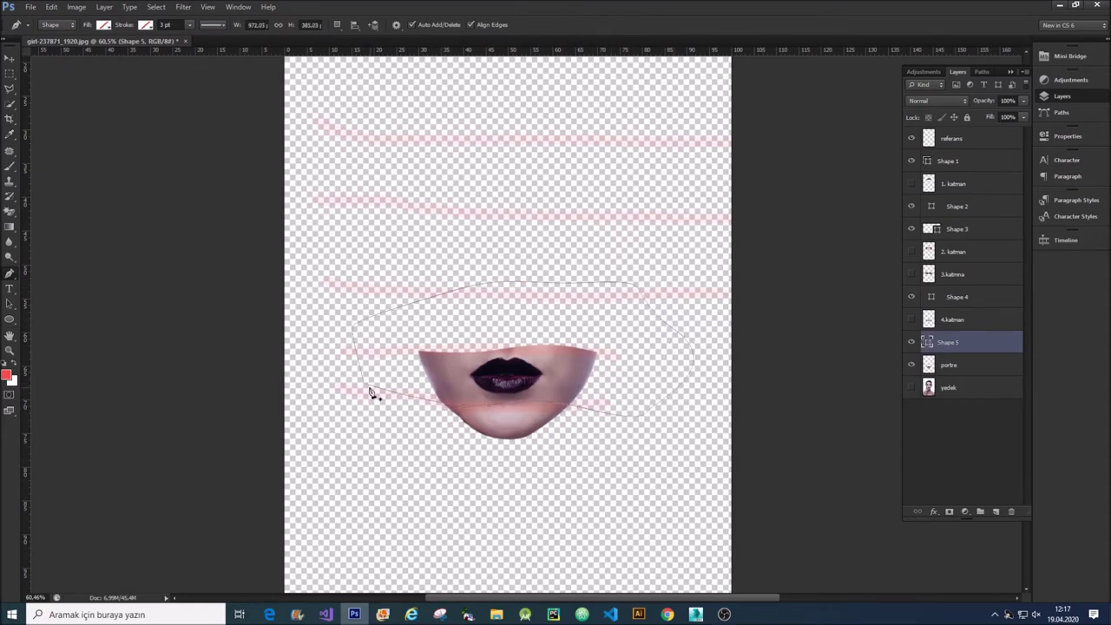
# Convert the Shape 5 lips path into a selection
pyautogui.click(929, 369)
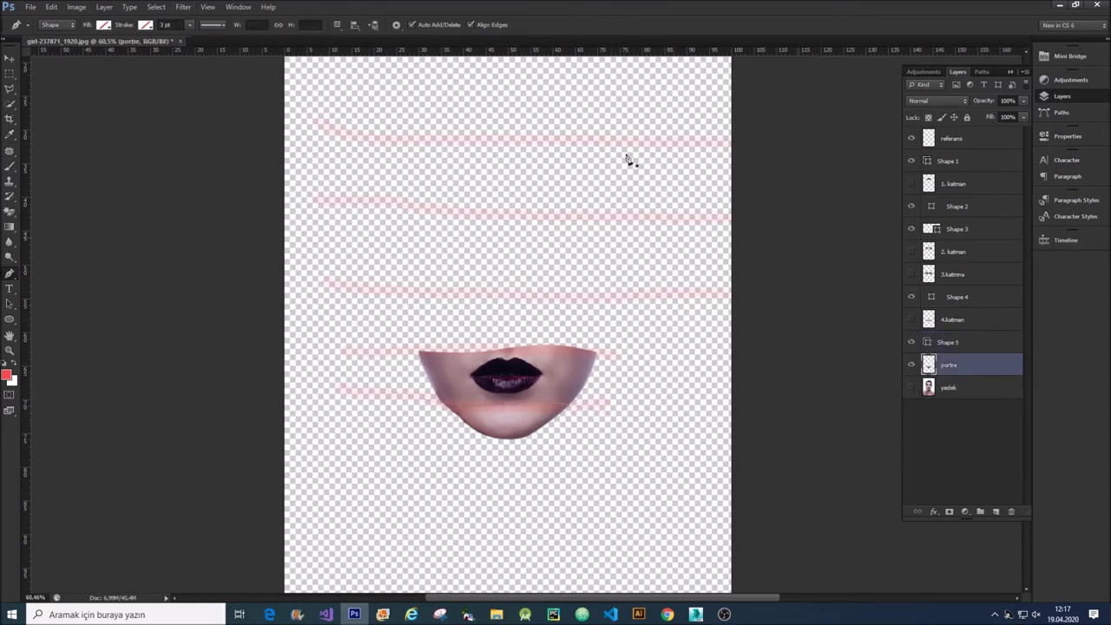
pyautogui.click(104, 7)
pyautogui.moveTo(110, 19)
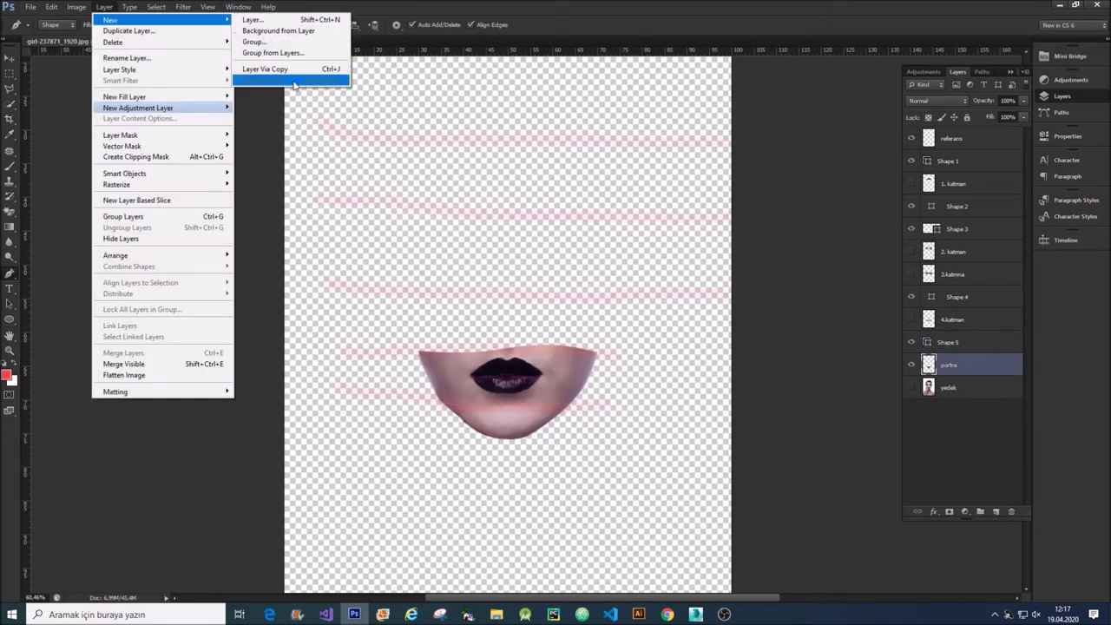
pyautogui.click(668, 76)
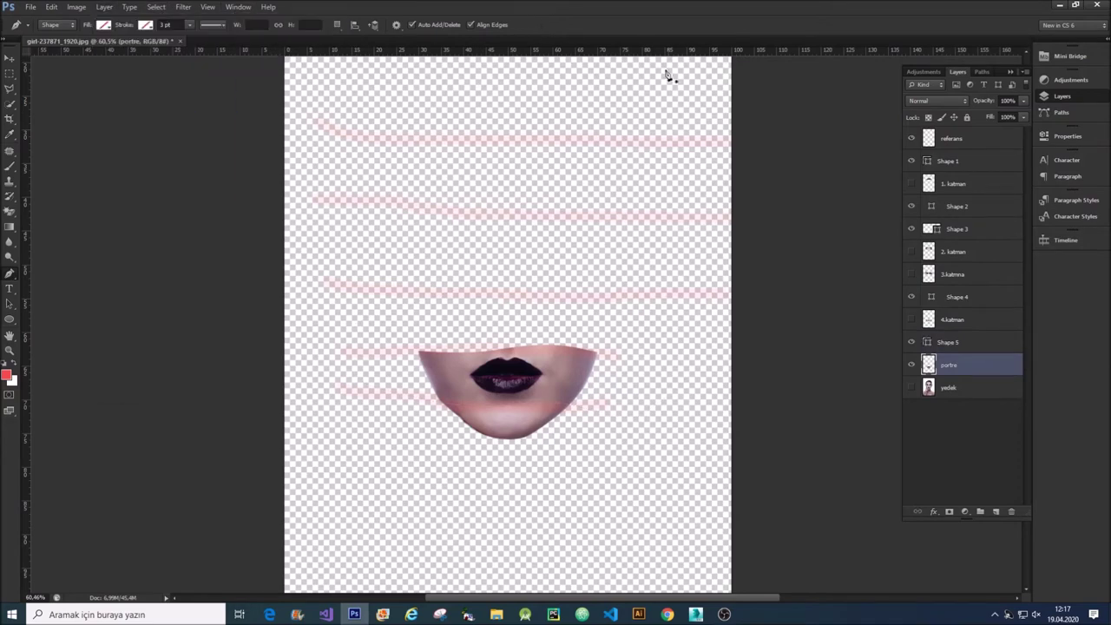
pyautogui.click(966, 342)
pyautogui.rightClick(500, 203)
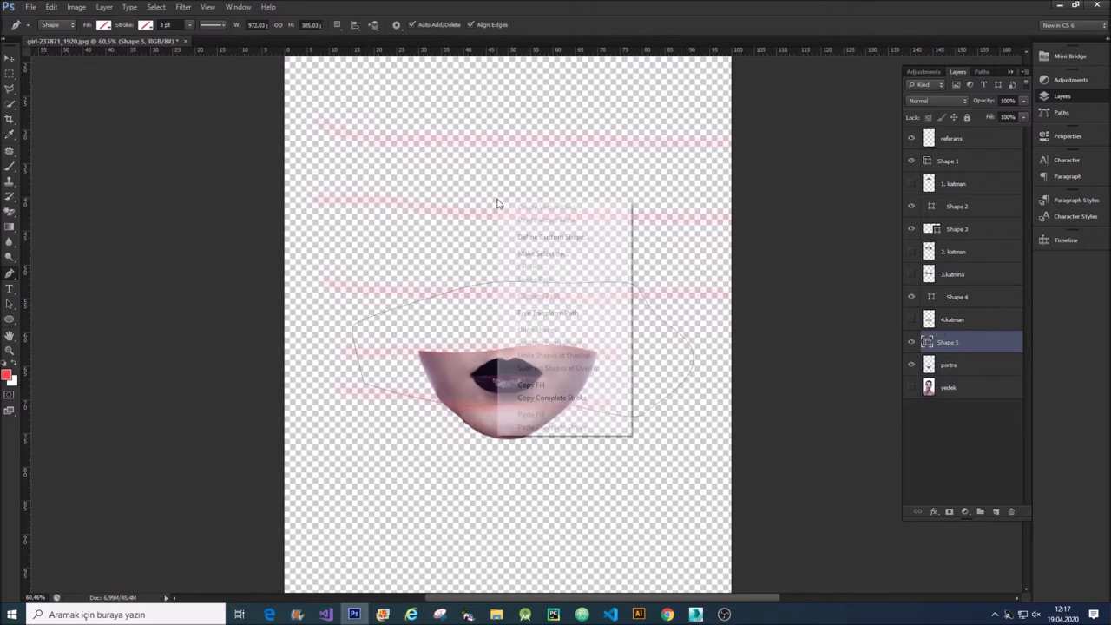
pyautogui.click(537, 261)
pyautogui.click(523, 206)
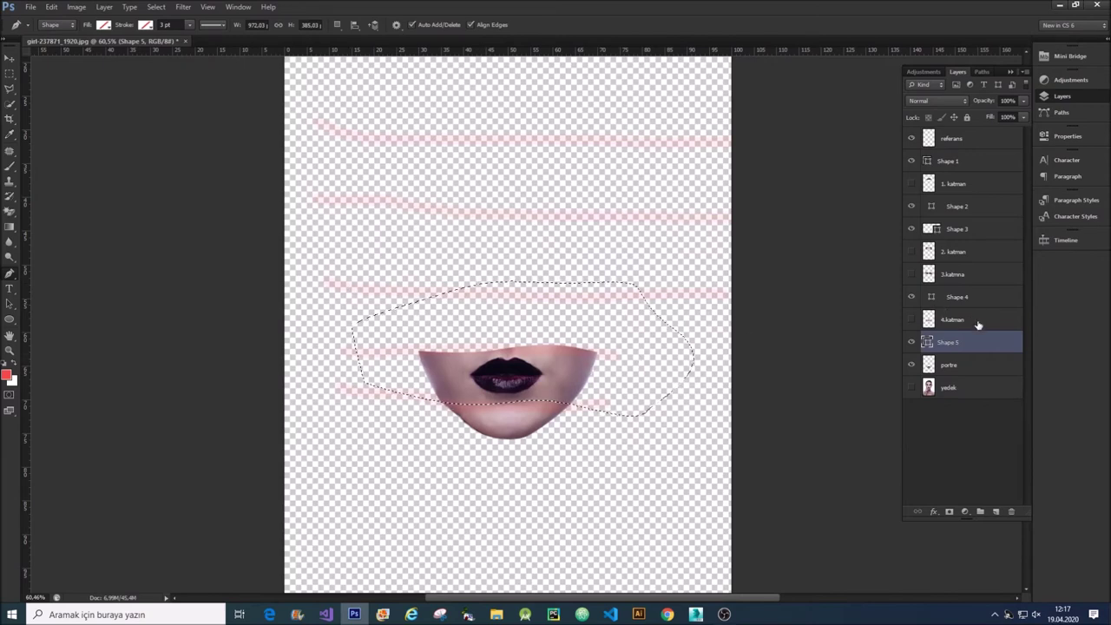
# Cut the lips band off portre onto a hidden layer named '5.katman'
pyautogui.click(949, 364)
pyautogui.click(105, 7)
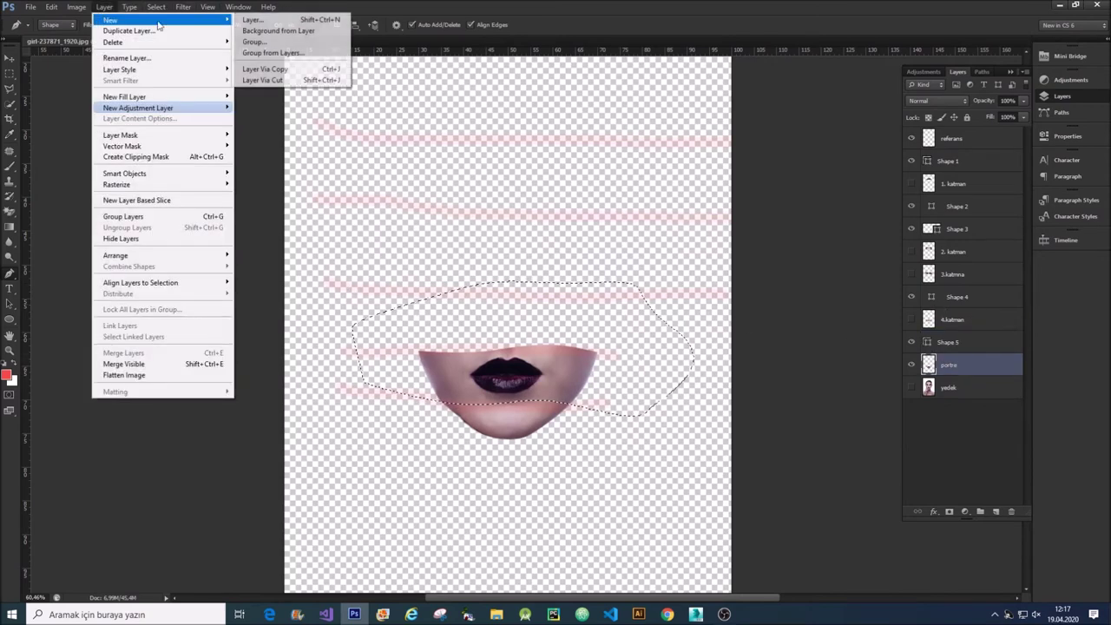
pyautogui.click(265, 68)
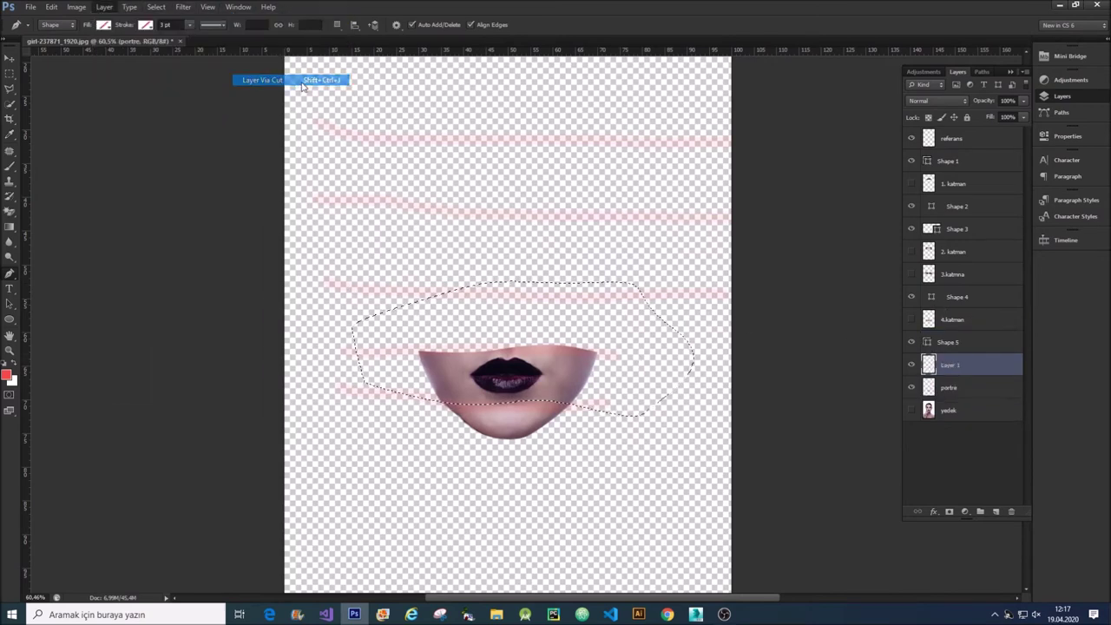
pyautogui.doubleClick(950, 365)
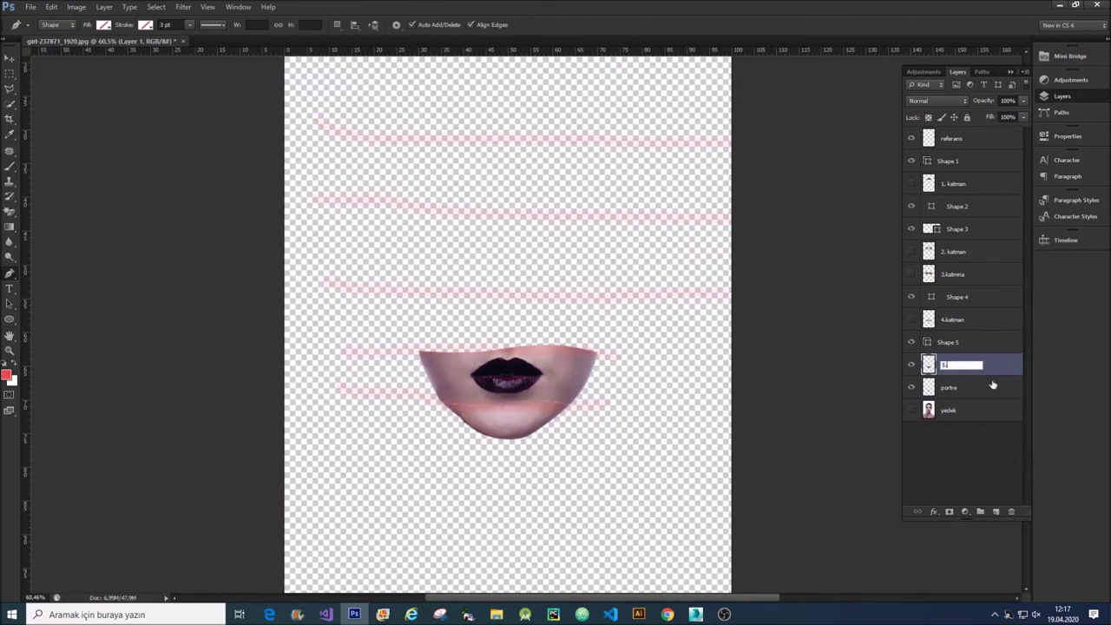
pyautogui.write('5.katman')
pyautogui.press('Return')
pyautogui.click(912, 365)
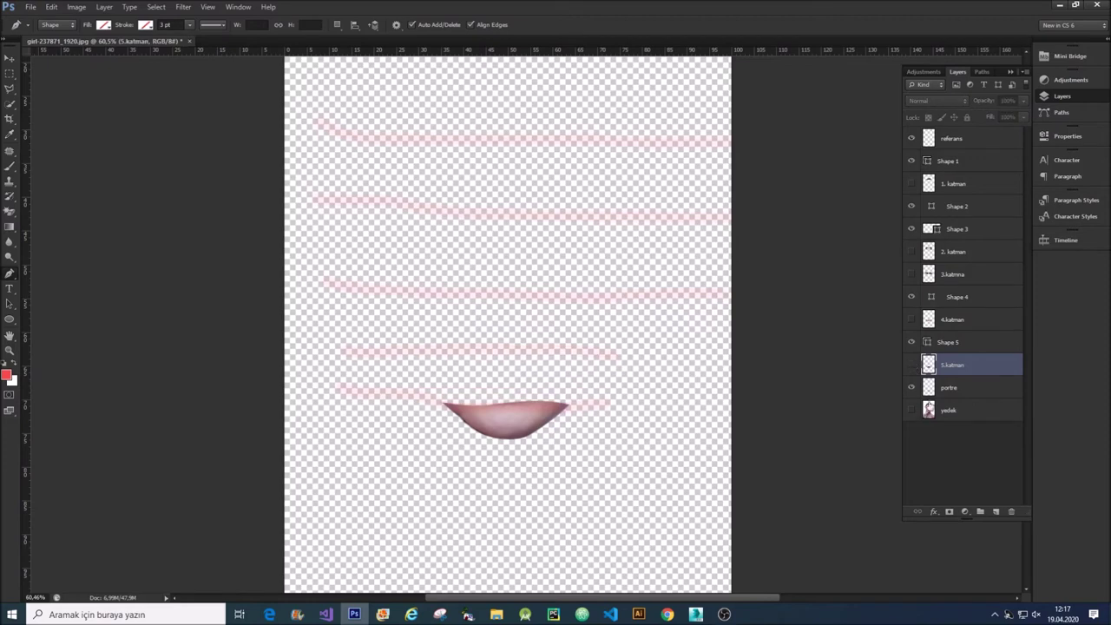
# Rename portre to '6. katman' and delete the Shape 5 layer
pyautogui.click(949, 387)
pyautogui.doubleClick(949, 387)
pyautogui.write('6')
pyautogui.press('Return')
pyautogui.click(956, 342)
pyautogui.press('Delete')
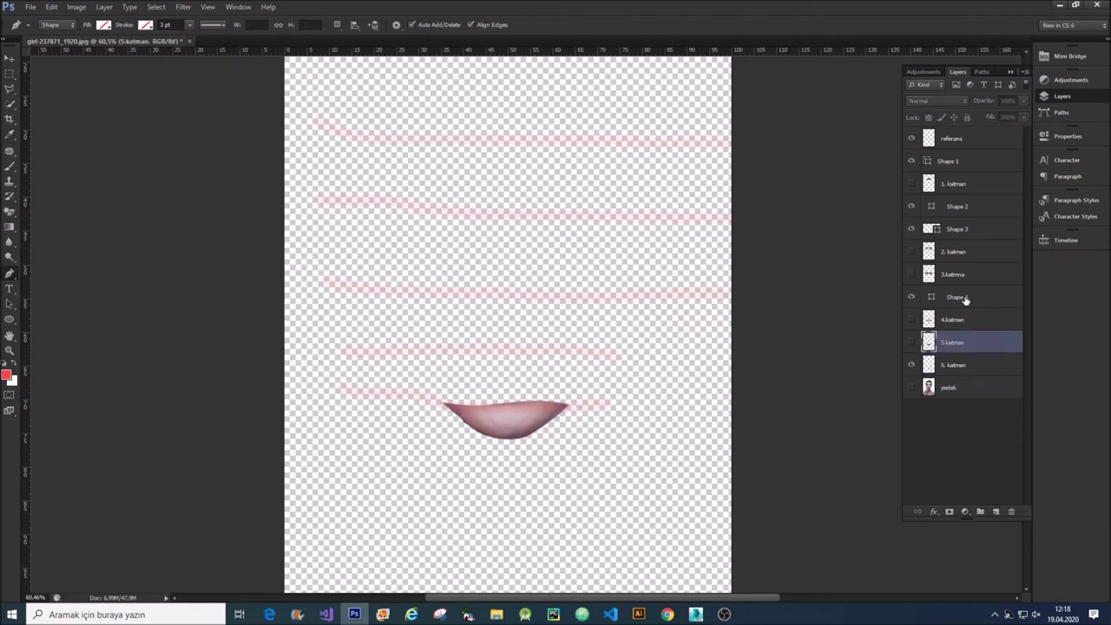
# Delete the Shape 4, Shape 3, Shape 2 and Shape 1 layers
pyautogui.click(962, 297)
pyautogui.press('Delete')
pyautogui.click(961, 230)
pyautogui.press('Delete')
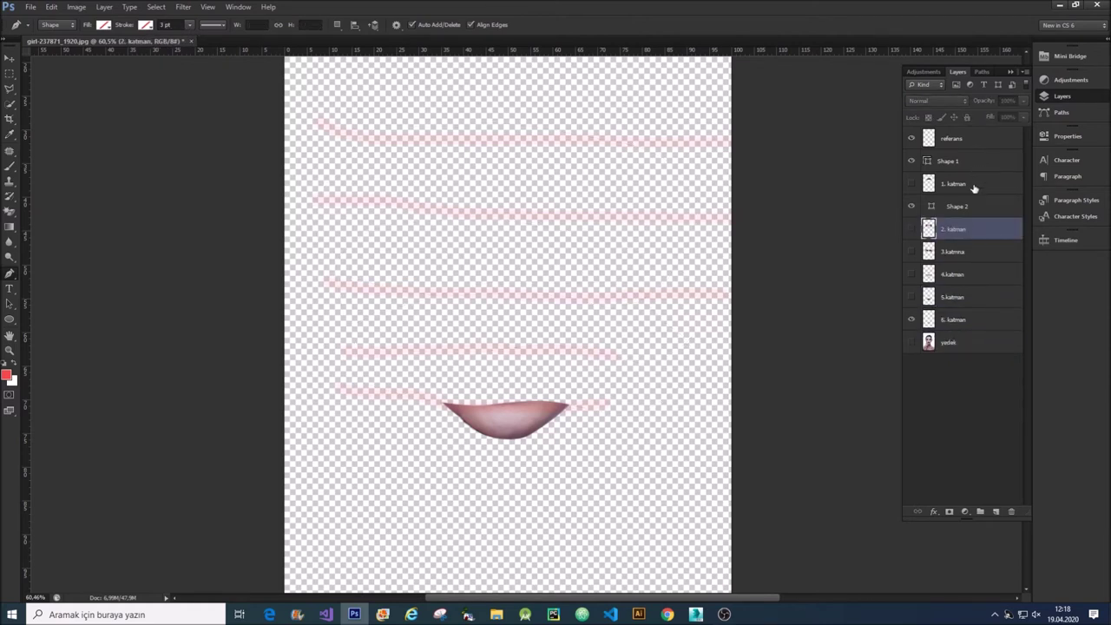
pyautogui.click(970, 162)
pyautogui.press('Delete')
pyautogui.click(965, 187)
pyautogui.press('Delete')
# Delete the referans layer and make slices 1 to 5 visible so the whole face reappears
pyautogui.click(966, 165)
pyautogui.click(959, 185)
pyautogui.click(960, 208)
pyautogui.click(960, 231)
pyautogui.click(963, 253)
pyautogui.click(961, 276)
pyautogui.click(952, 139)
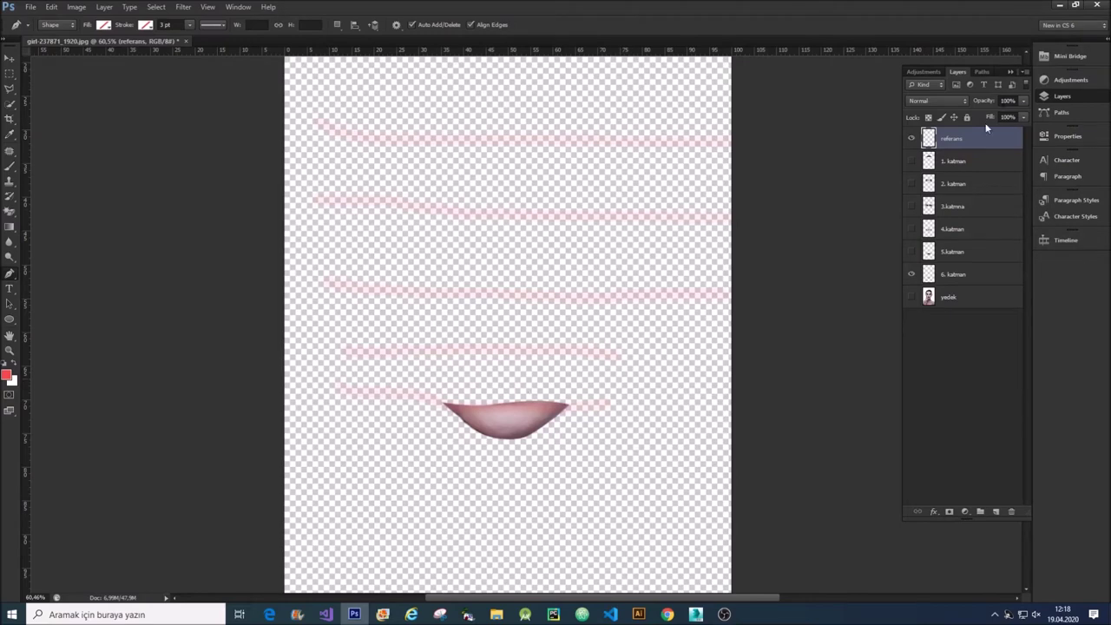
pyautogui.press('Delete')
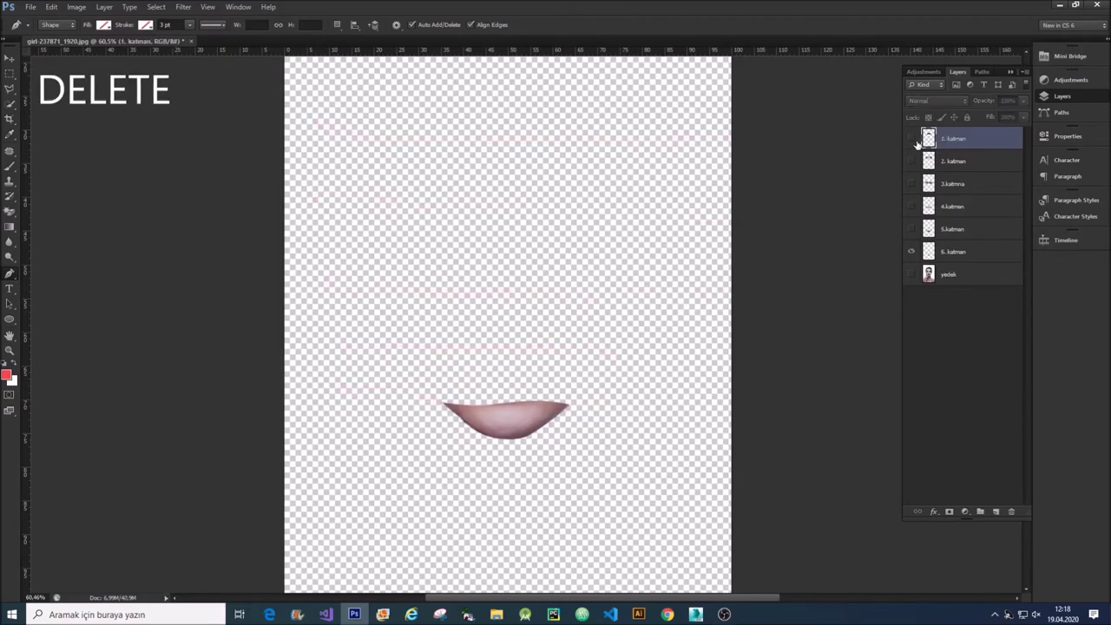
pyautogui.moveTo(912, 139); pyautogui.dragTo(912, 230)
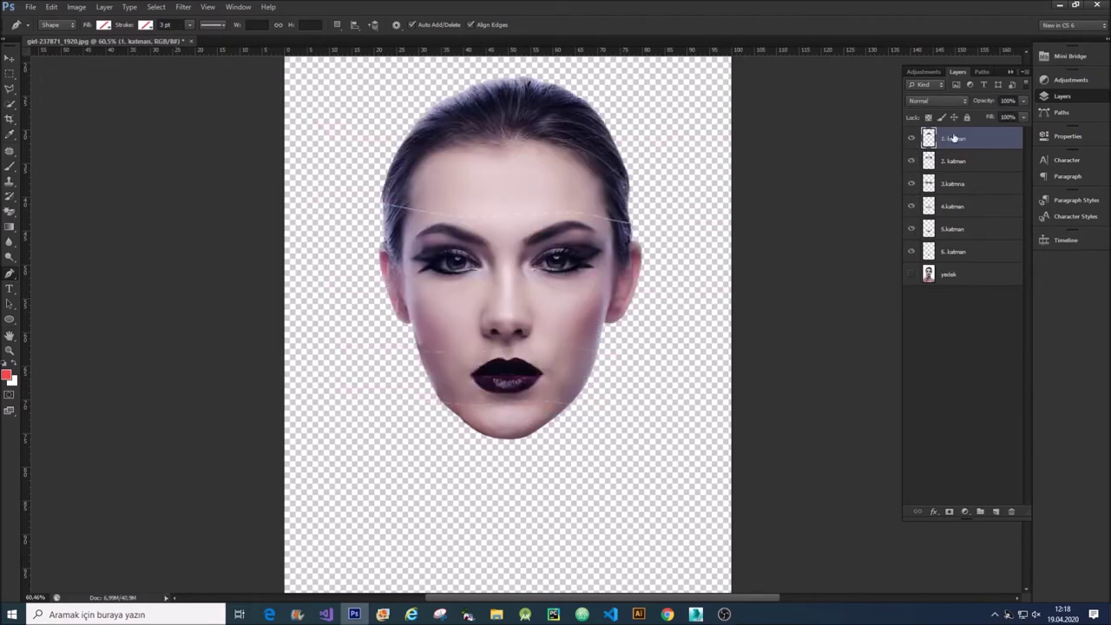
pyautogui.click(10, 58)
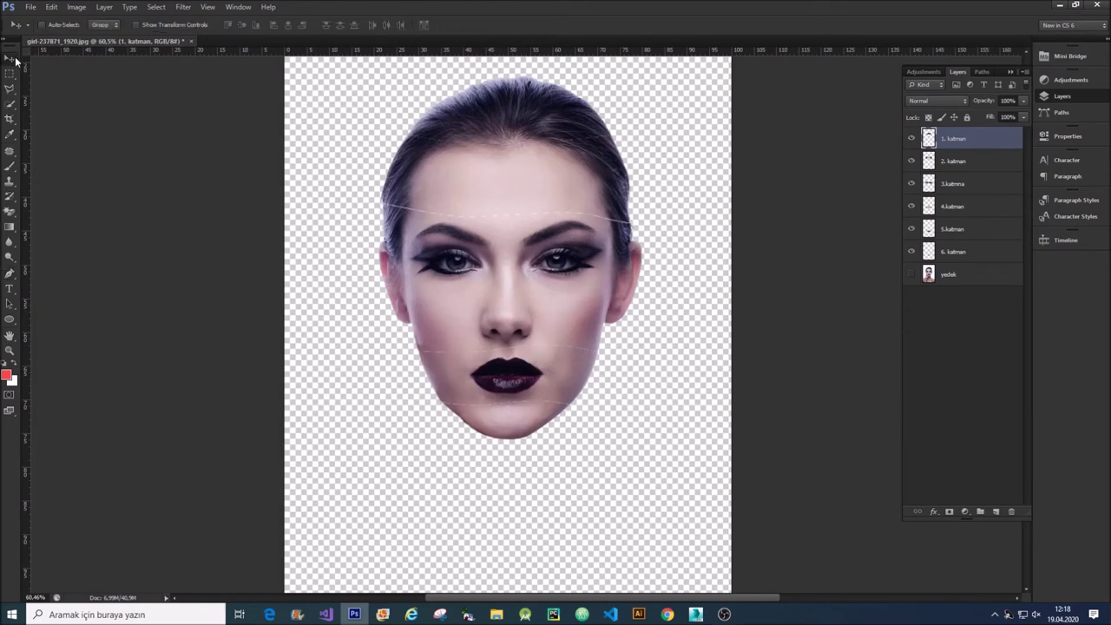
# Select slices 2. katman through 6. katman and move them down below the hair
pyautogui.hotkey('ctrl', '-')
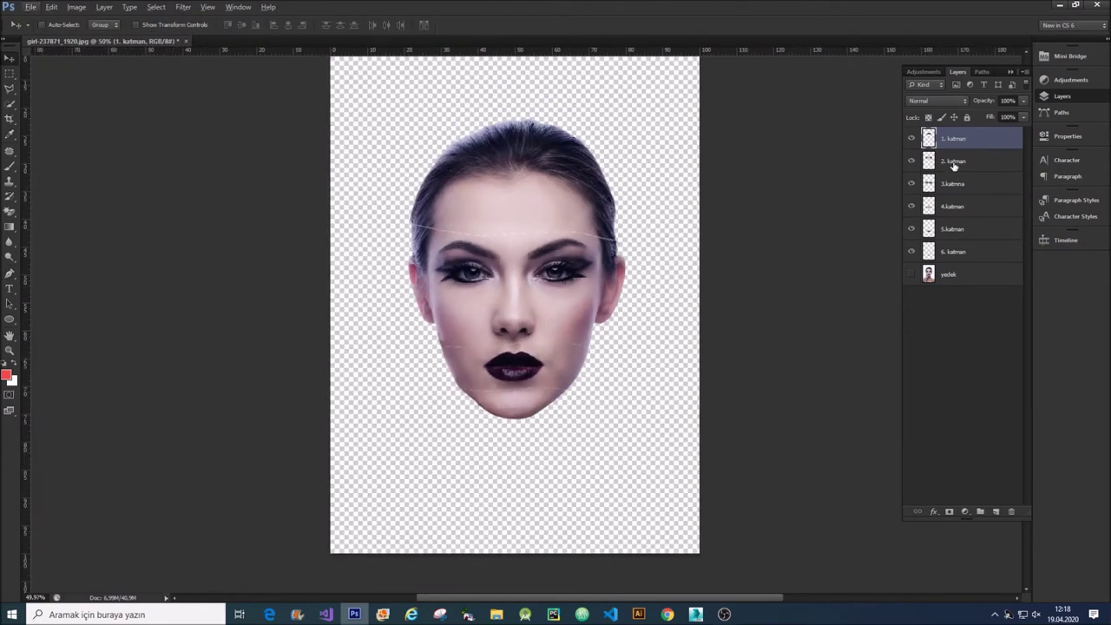
pyautogui.click(954, 164)
pyautogui.keyDown('shift'); pyautogui.click(962, 256); pyautogui.keyUp('shift')
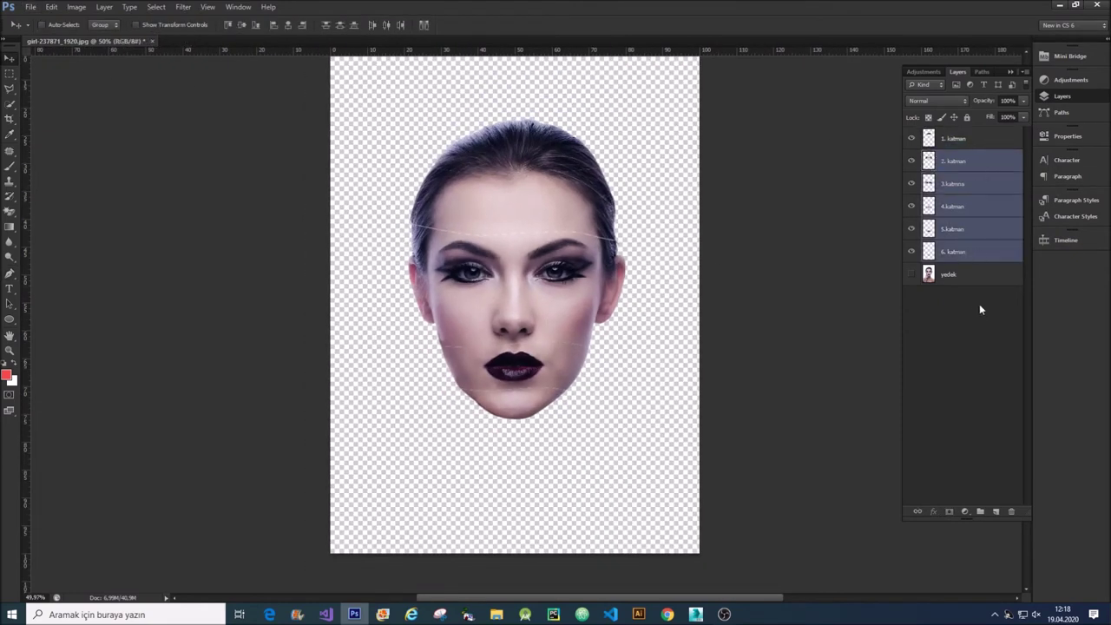
pyautogui.click(973, 171)
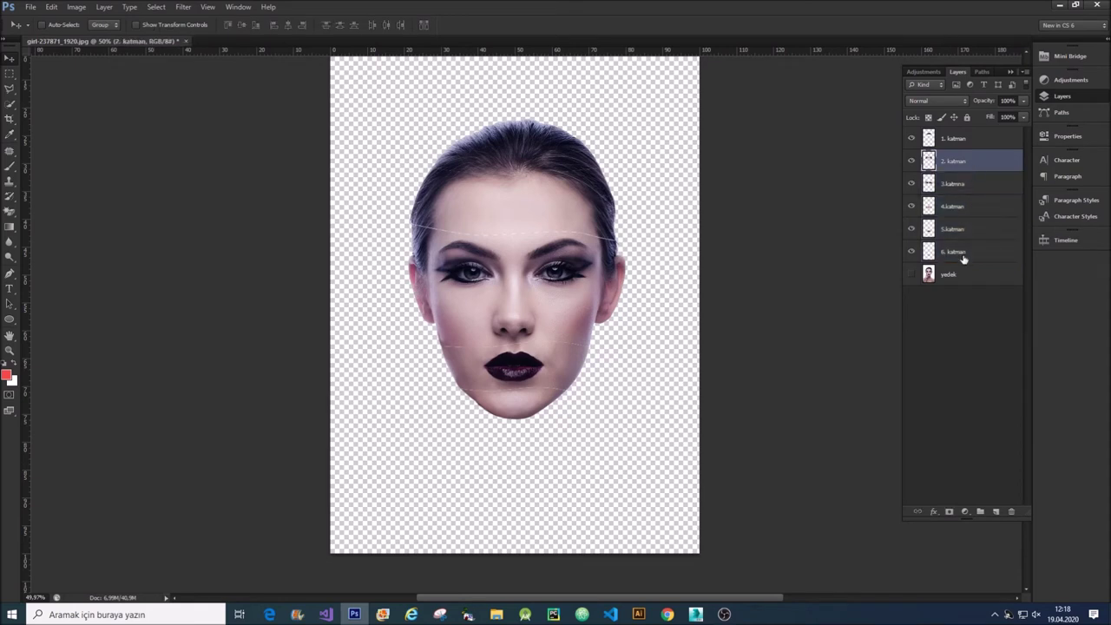
pyautogui.keyDown('shift'); pyautogui.click(963, 259); pyautogui.keyUp('shift')
pyautogui.moveTo(505, 293); pyautogui.dragTo(509, 312)
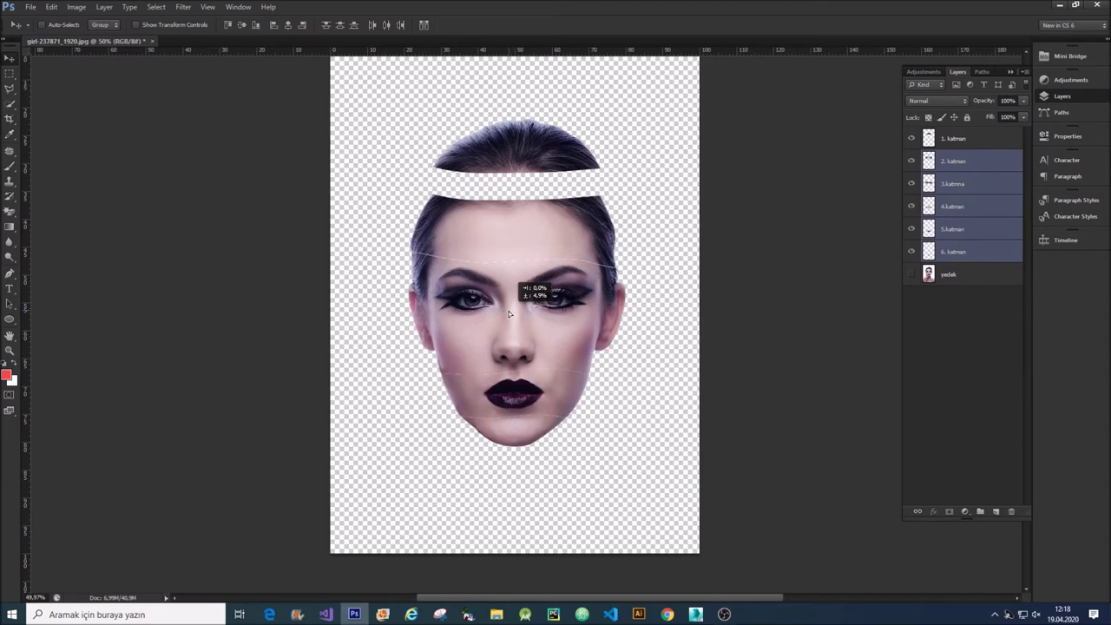
pyautogui.moveTo(510, 315); pyautogui.dragTo(508, 314)
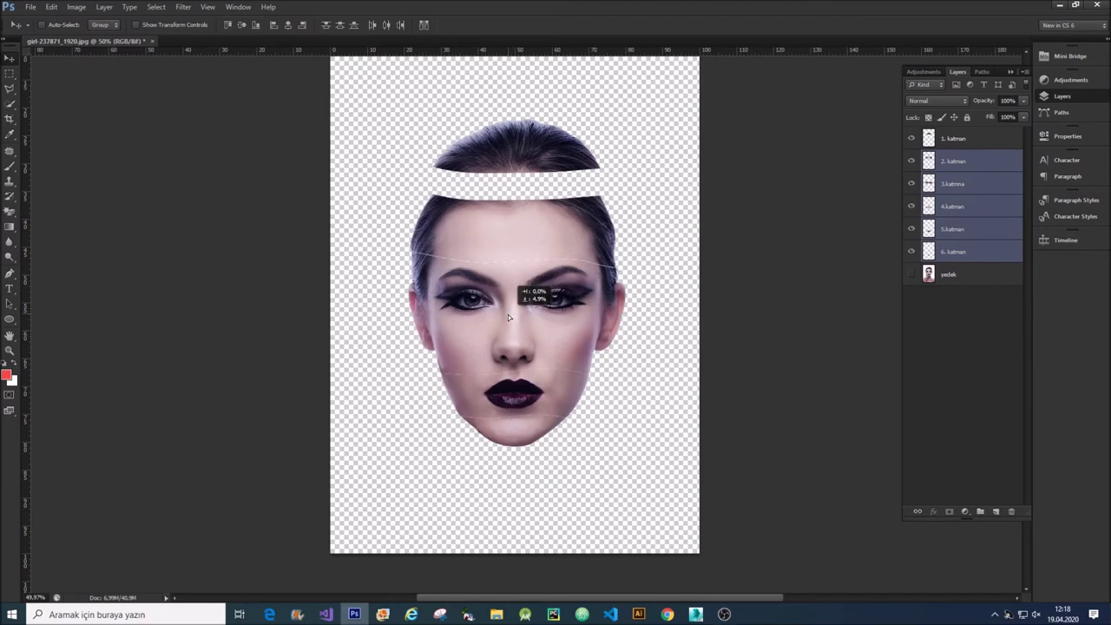
# Drop the top slice each time and shift the remaining slices further down, ending with the chin
pyautogui.keyDown('ctrl'); pyautogui.click(967, 167); pyautogui.keyUp('ctrl')
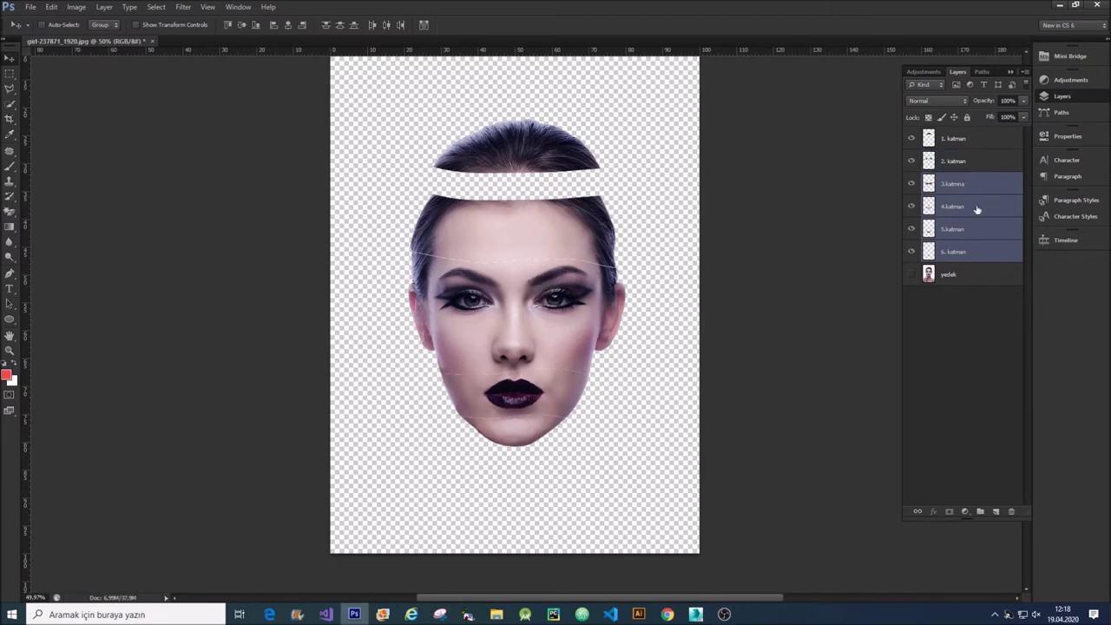
pyautogui.moveTo(562, 320); pyautogui.dragTo(562, 352)
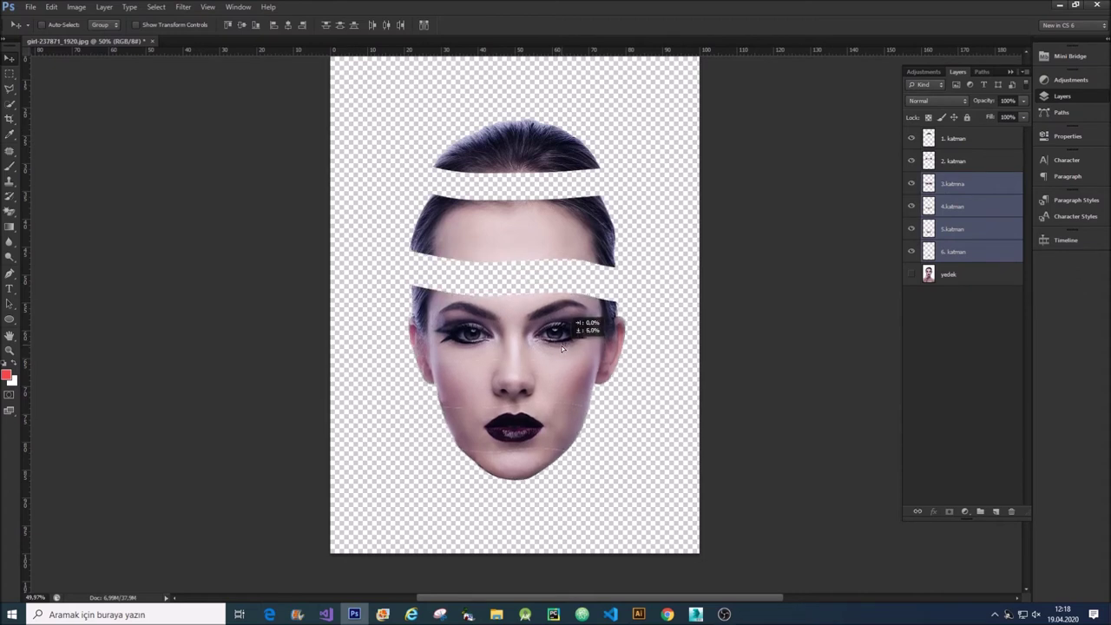
pyautogui.keyDown('ctrl'); pyautogui.click(951, 189); pyautogui.keyUp('ctrl')
pyautogui.moveTo(521, 373); pyautogui.dragTo(523, 403)
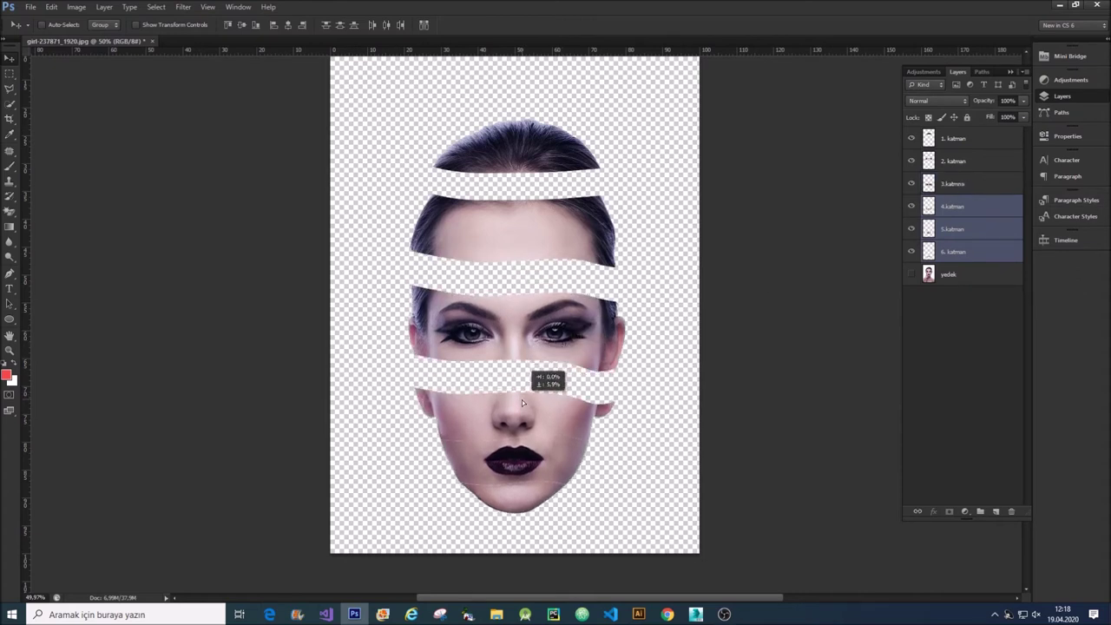
pyautogui.keyDown('ctrl'); pyautogui.click(971, 213); pyautogui.keyUp('ctrl')
pyautogui.moveTo(509, 444); pyautogui.dragTo(512, 476)
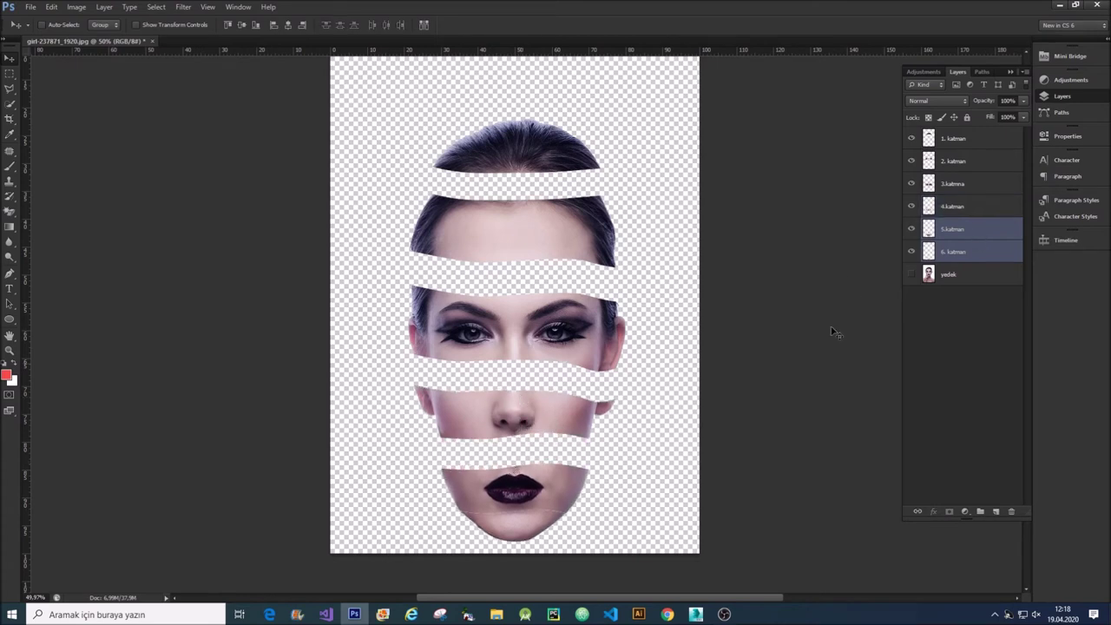
pyautogui.keyDown('ctrl'); pyautogui.click(976, 226); pyautogui.keyUp('ctrl')
pyautogui.moveTo(510, 520); pyautogui.dragTo(518, 546)
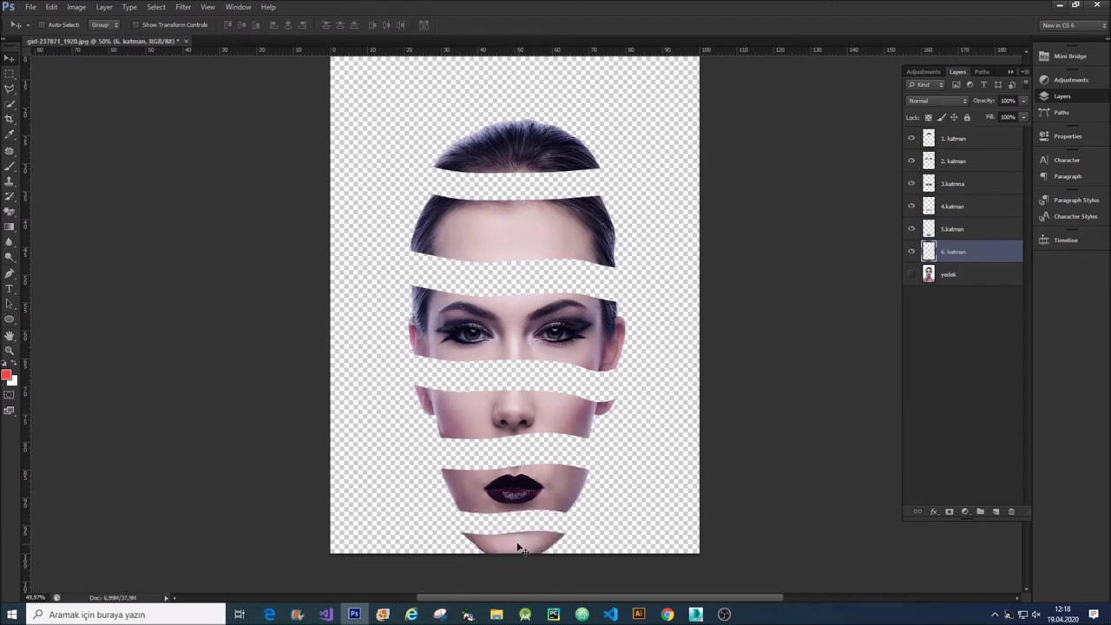
pyautogui.keyDown('shift'); pyautogui.click(977, 137); pyautogui.keyUp('shift')
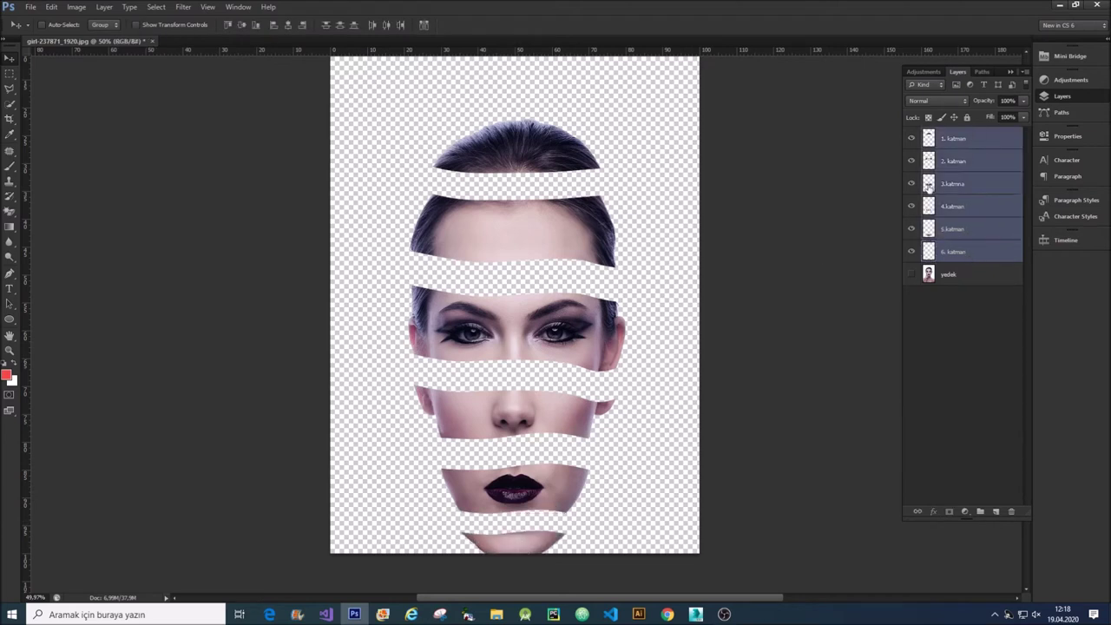
# Select all six slice layers and move the sliced face higher on the canvas
pyautogui.click(965, 250)
pyautogui.keyDown('shift'); pyautogui.click(973, 141); pyautogui.keyUp('shift')
pyautogui.moveTo(543, 165); pyautogui.dragTo(544, 127)
pyautogui.hotkey('ctrl', '0')
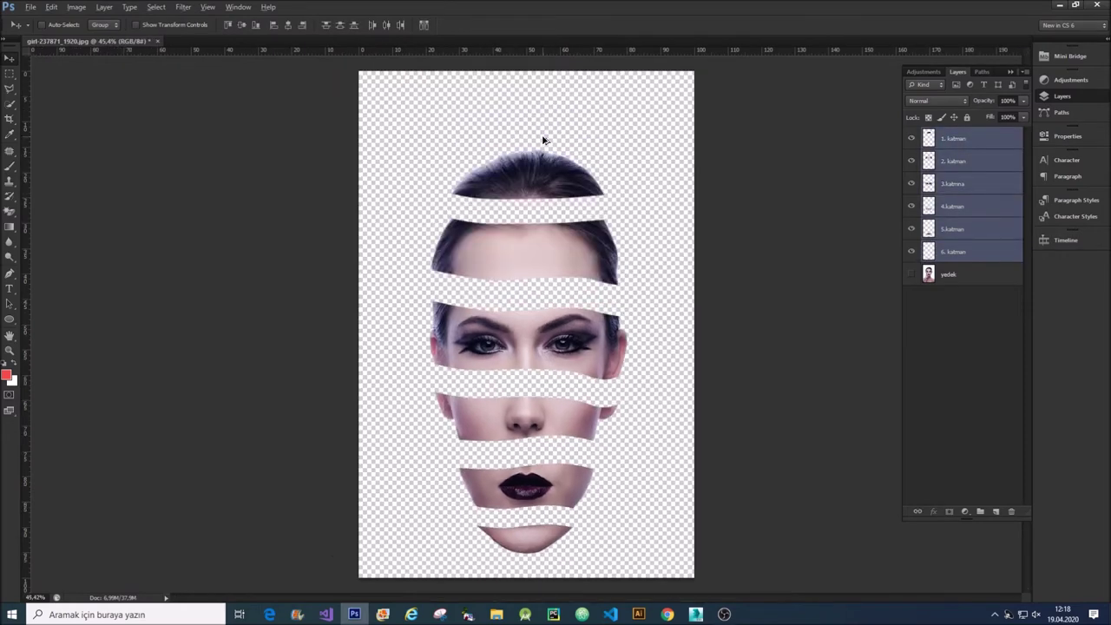
pyautogui.scroll(-1, 543, 139)
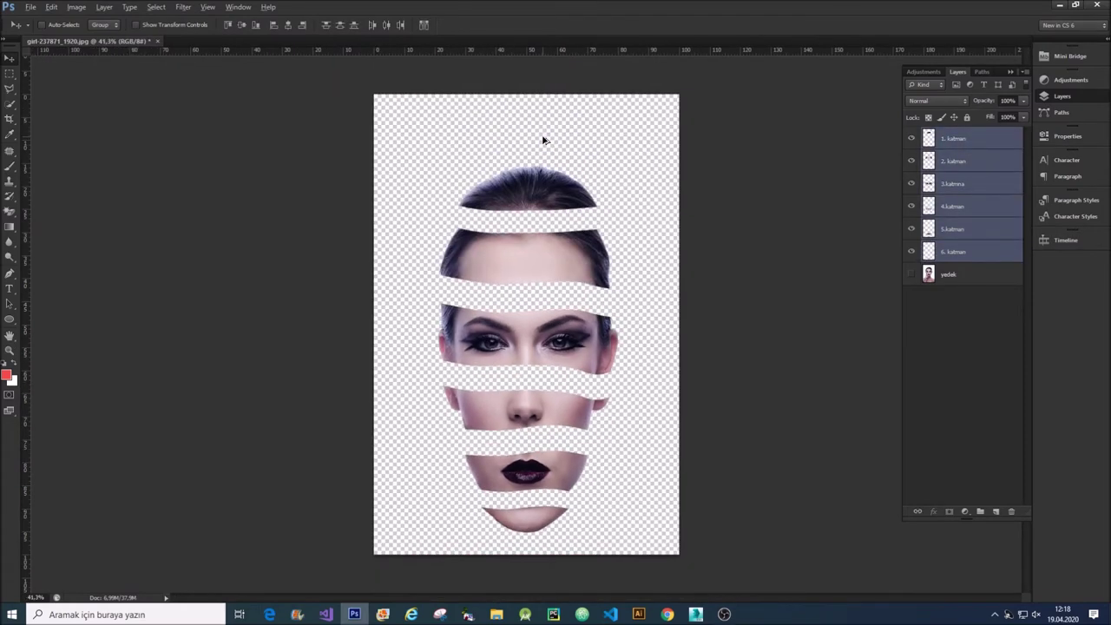
pyautogui.moveTo(567, 290); pyautogui.dragTo(554, 252)
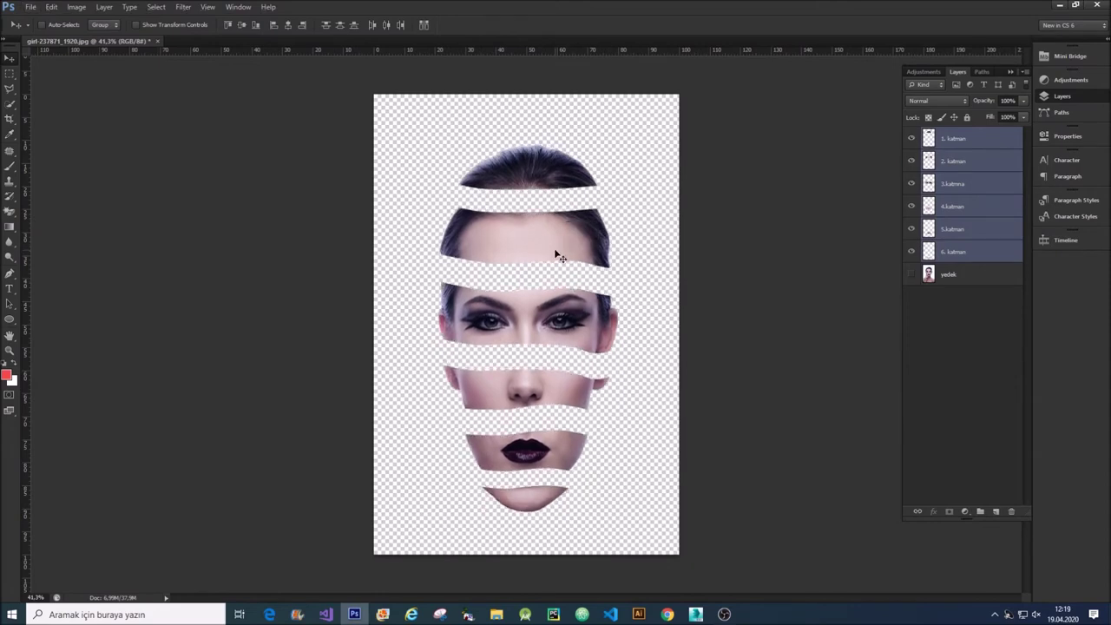
# Identify the layers holding the chin, lips, nose and eye slices, leaving 6. katman selected
pyautogui.rightClick(547, 507)
pyautogui.click(548, 506)
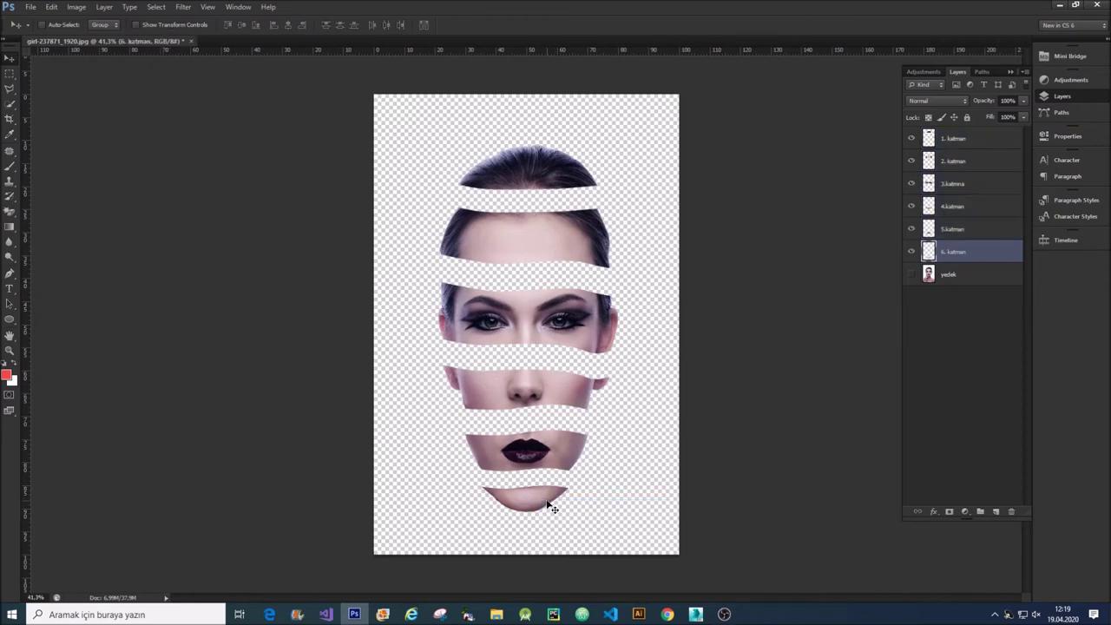
pyautogui.rightClick(522, 503)
pyautogui.click(547, 451)
pyautogui.rightClick(548, 452)
pyautogui.rightClick(514, 388)
pyautogui.rightClick(521, 334)
pyautogui.click(534, 338)
pyautogui.rightClick(511, 501)
pyautogui.click(534, 505)
pyautogui.scroll(3, 556, 521)
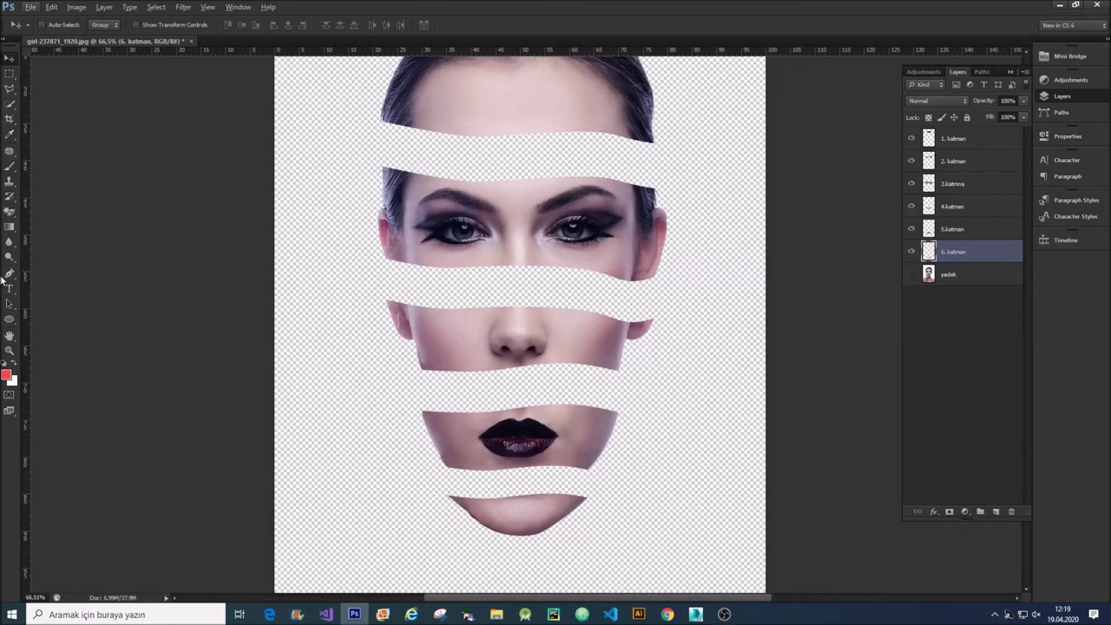
# Set the Pen tool to Shape mode with a gradient fill
pyautogui.click(9, 274)
pyautogui.click(71, 26)
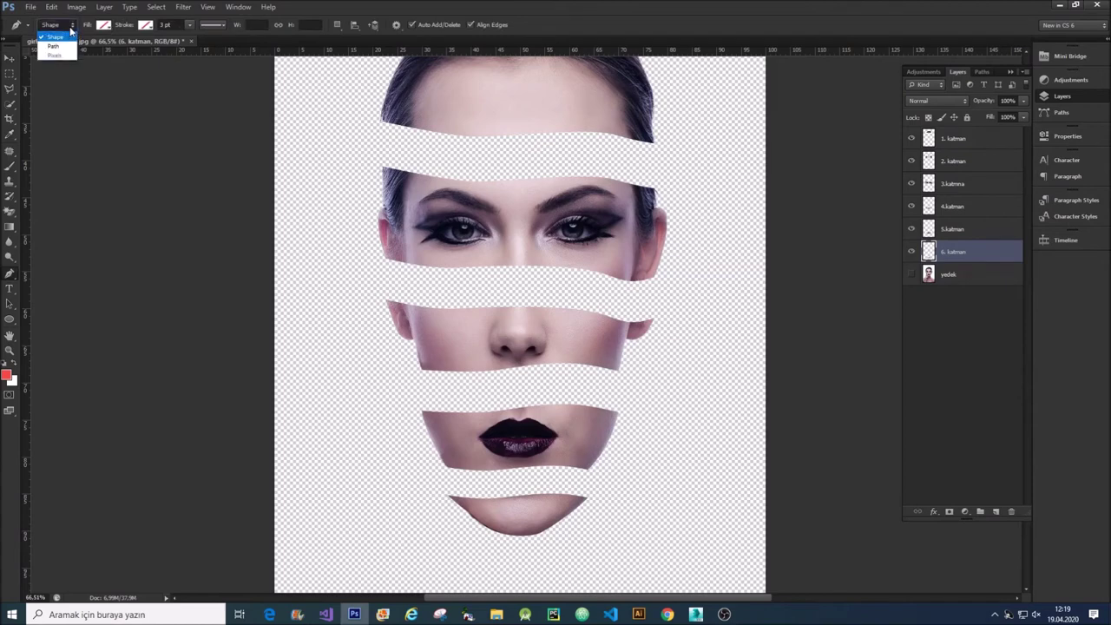
pyautogui.click(69, 48)
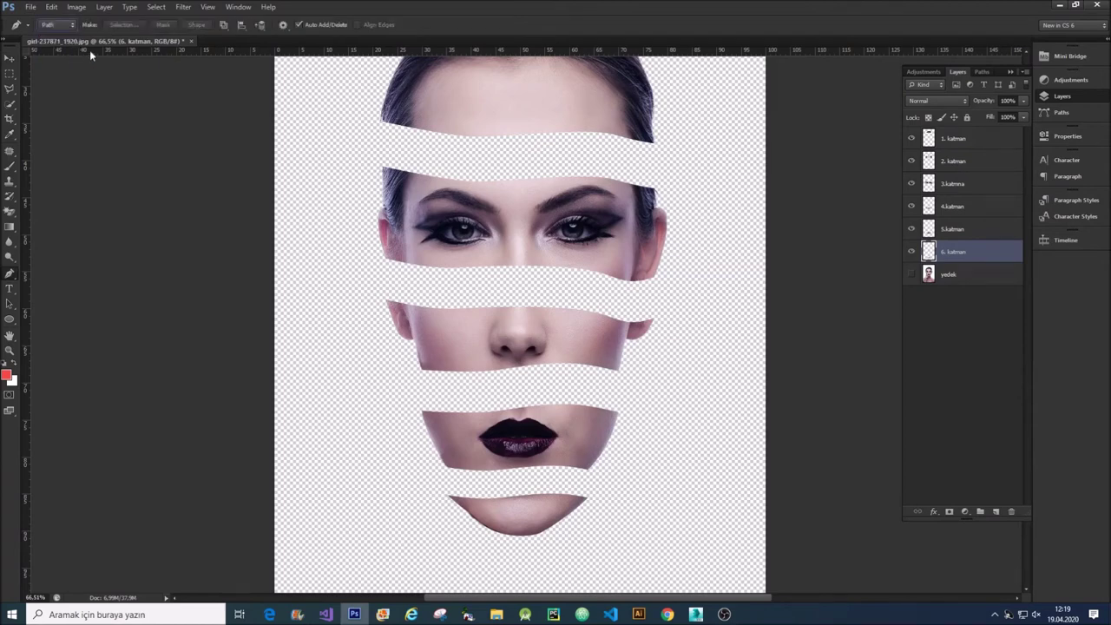
pyautogui.click(71, 26)
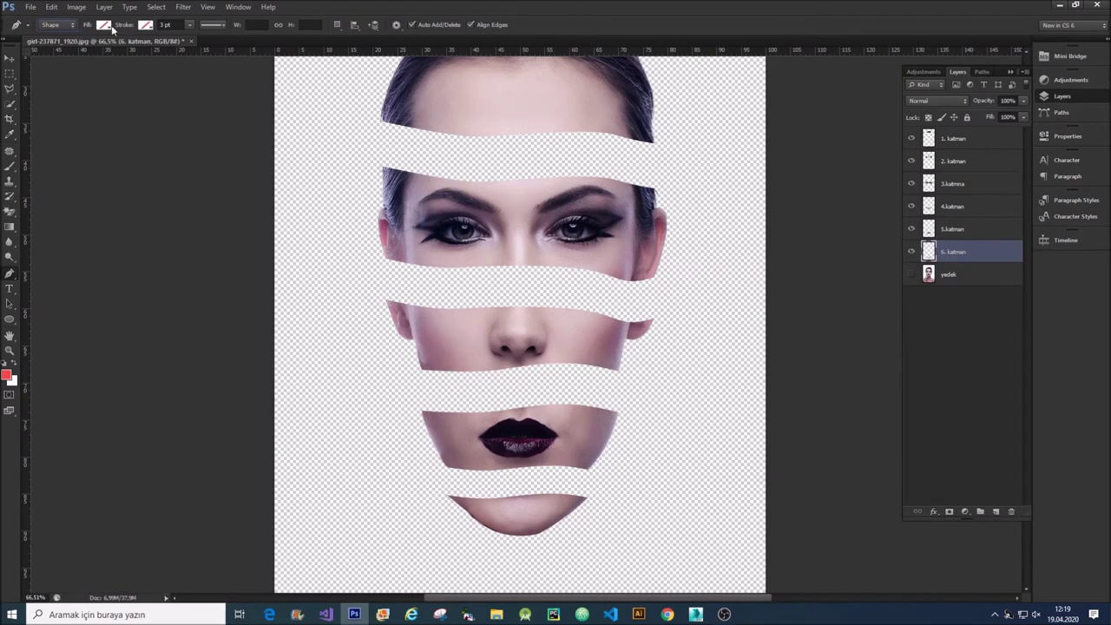
pyautogui.click(104, 26)
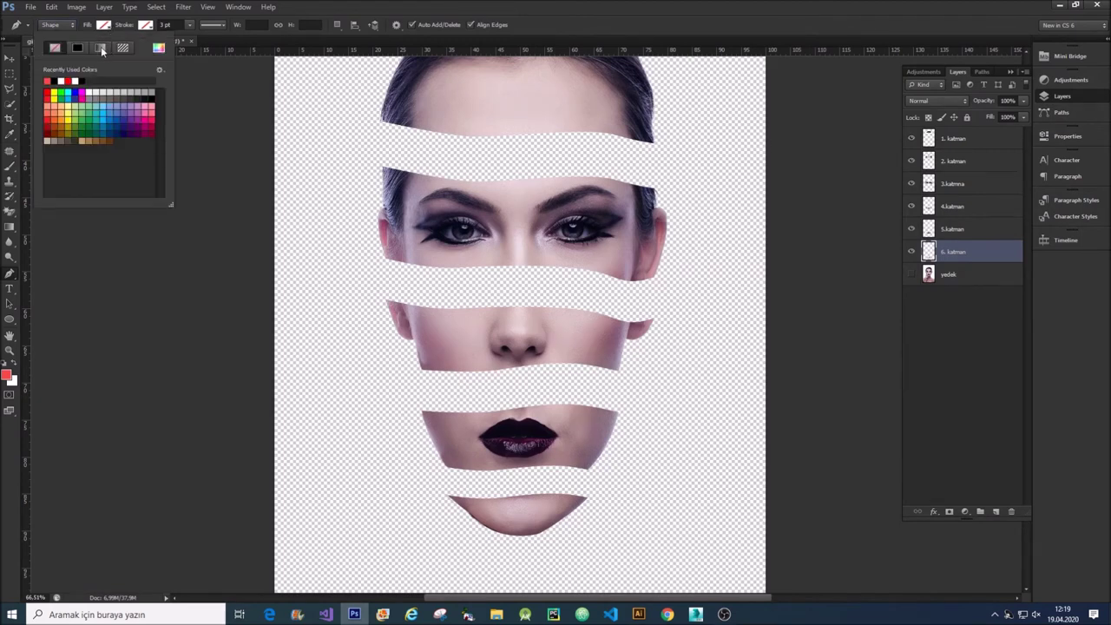
pyautogui.click(101, 48)
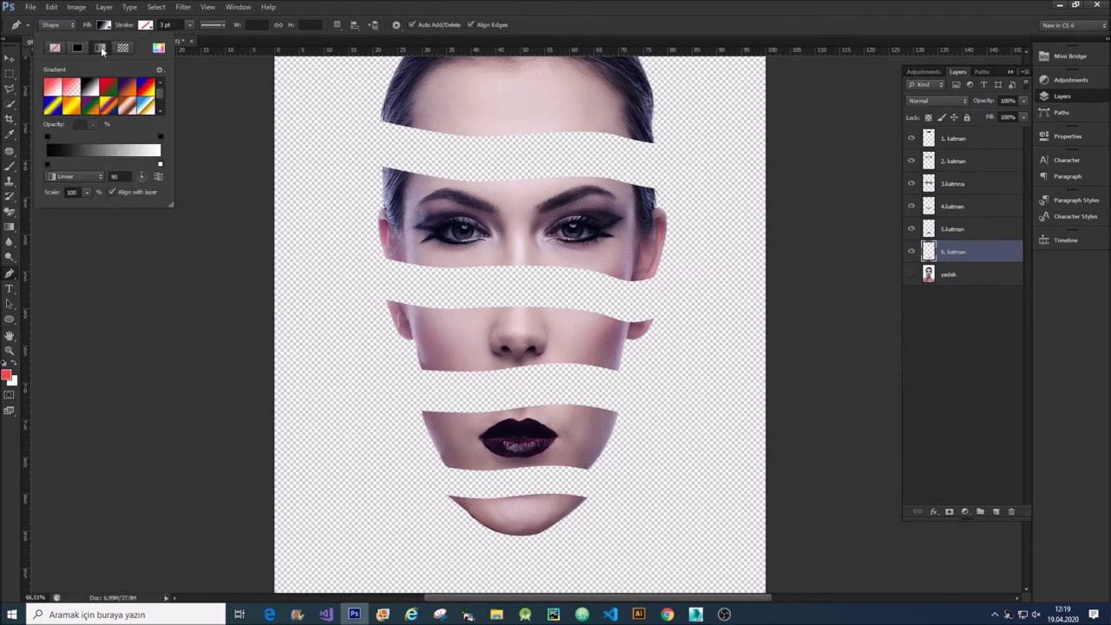
# Make the gradient's left stop a bright red, ff1414
pyautogui.doubleClick(48, 166)
pyautogui.moveTo(782, 433); pyautogui.dragTo(799, 386)
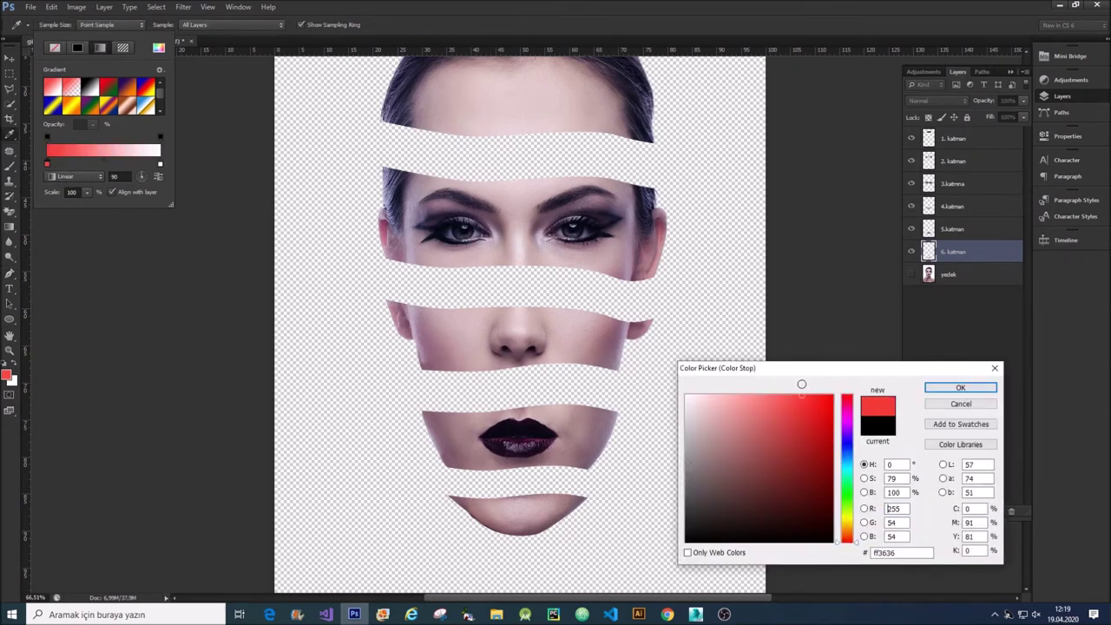
pyautogui.doubleClick(887, 553)
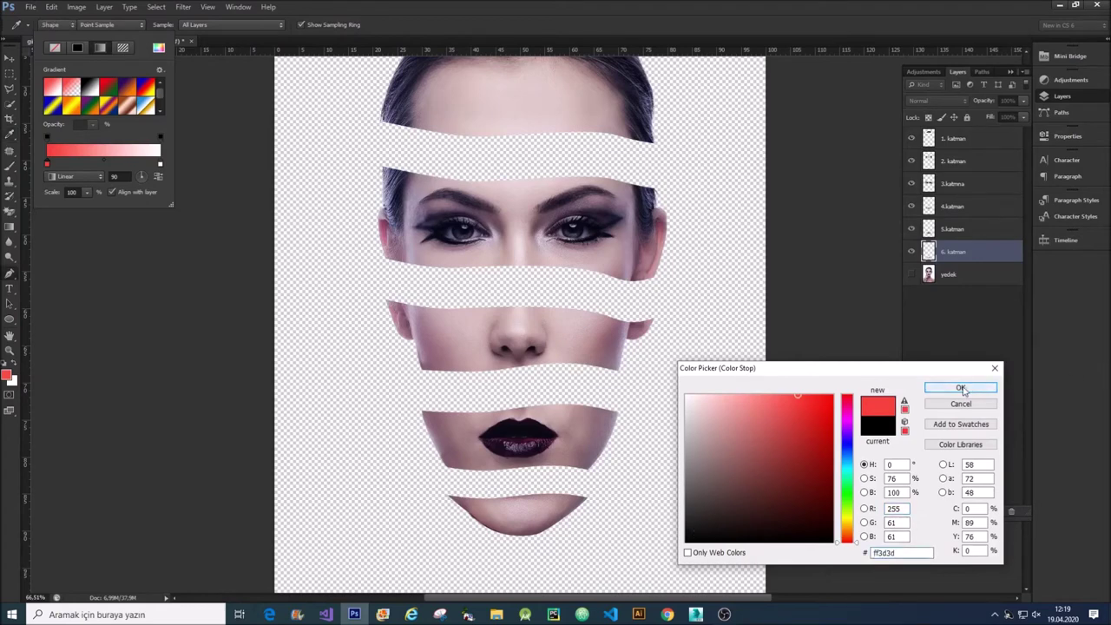
pyautogui.click(960, 388)
# Make the right stop a deeper red from ff3d3d and set the gradient angle to 131°
pyautogui.doubleClick(159, 165)
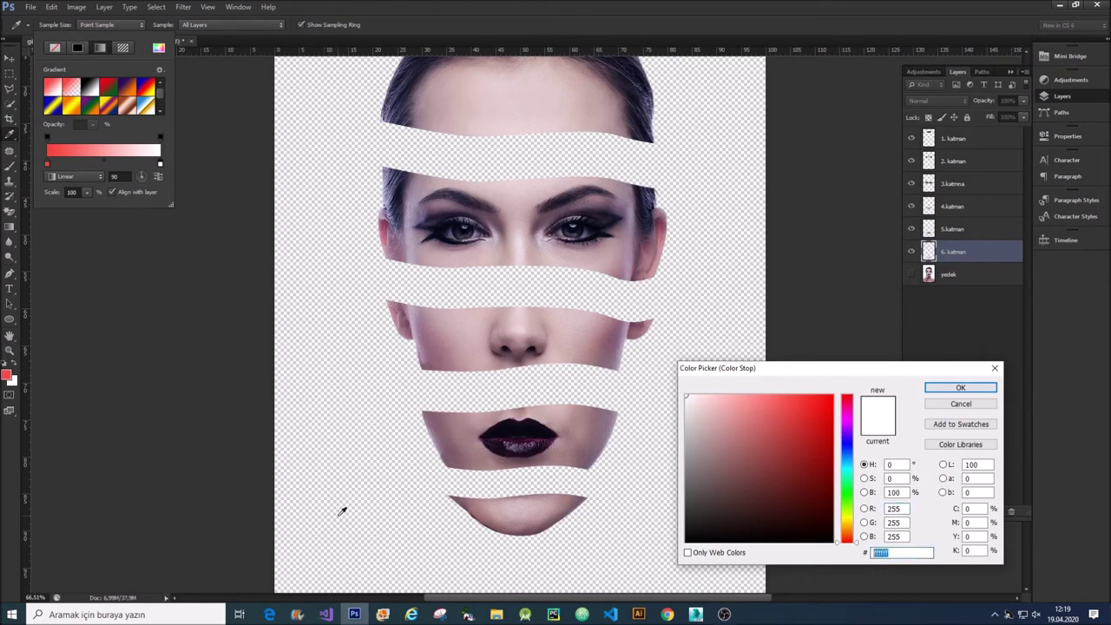
pyautogui.write('ff3d3d')
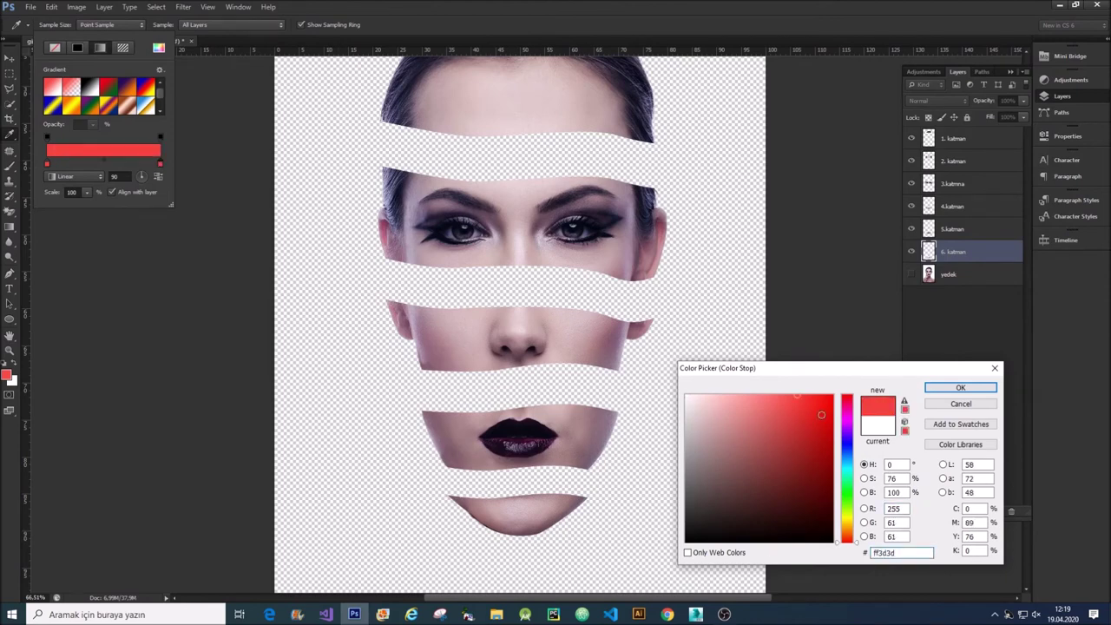
pyautogui.moveTo(802, 403)
pyautogui.mouseDown()
pyautogui.moveTo(813, 384)
pyautogui.moveTo(832, 391)
pyautogui.mouseUp()
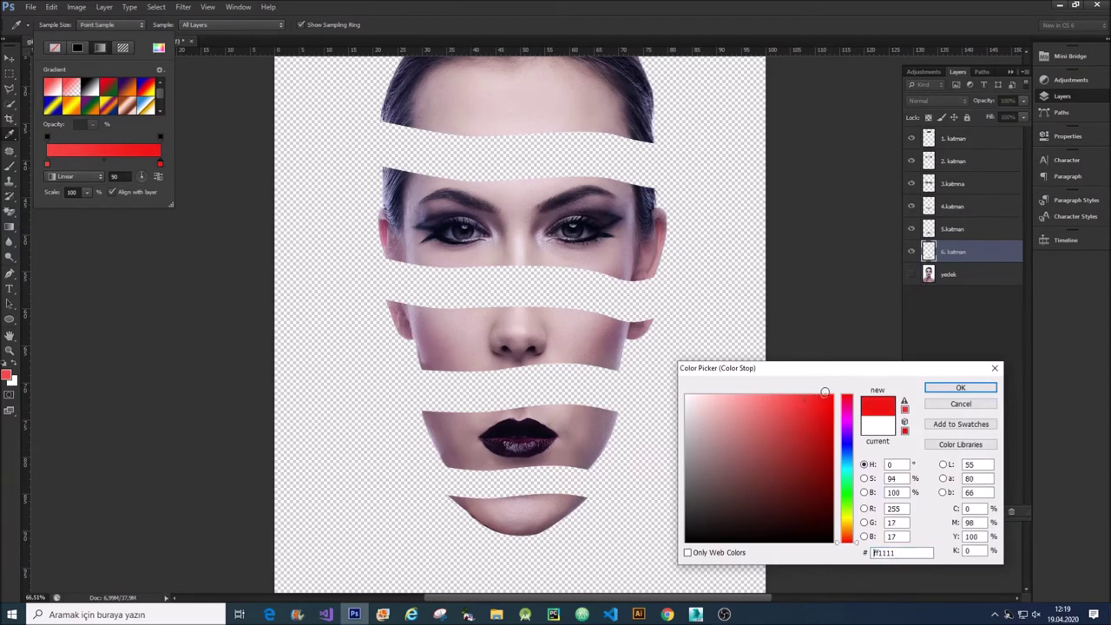
pyautogui.click(961, 387)
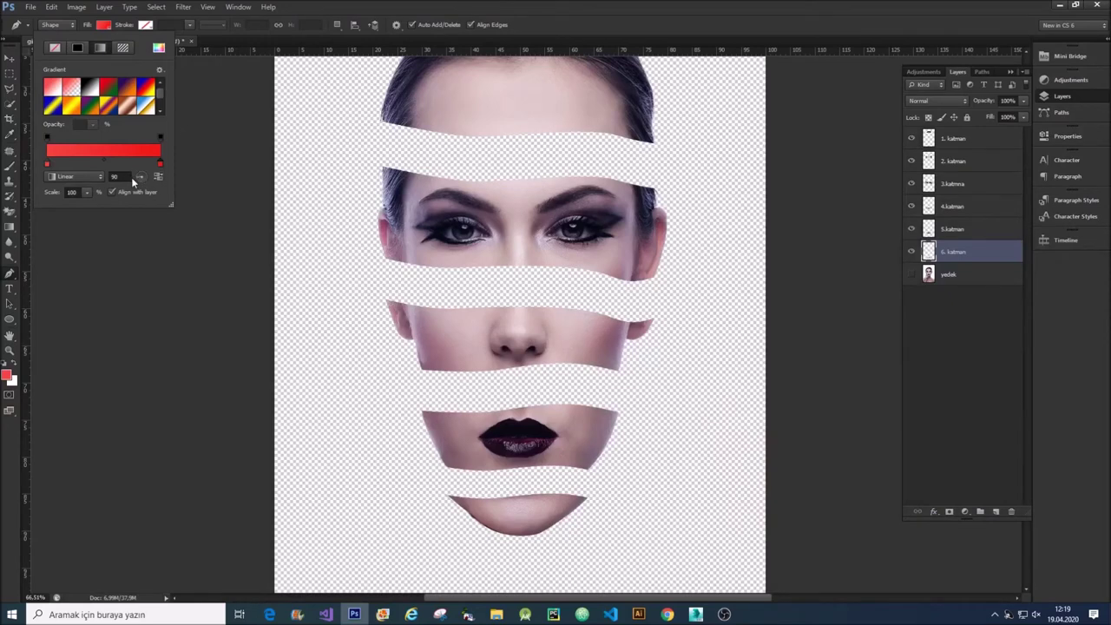
pyautogui.moveTo(131, 169); pyautogui.dragTo(90, 137)
pyautogui.scroll(2, 549, 554)
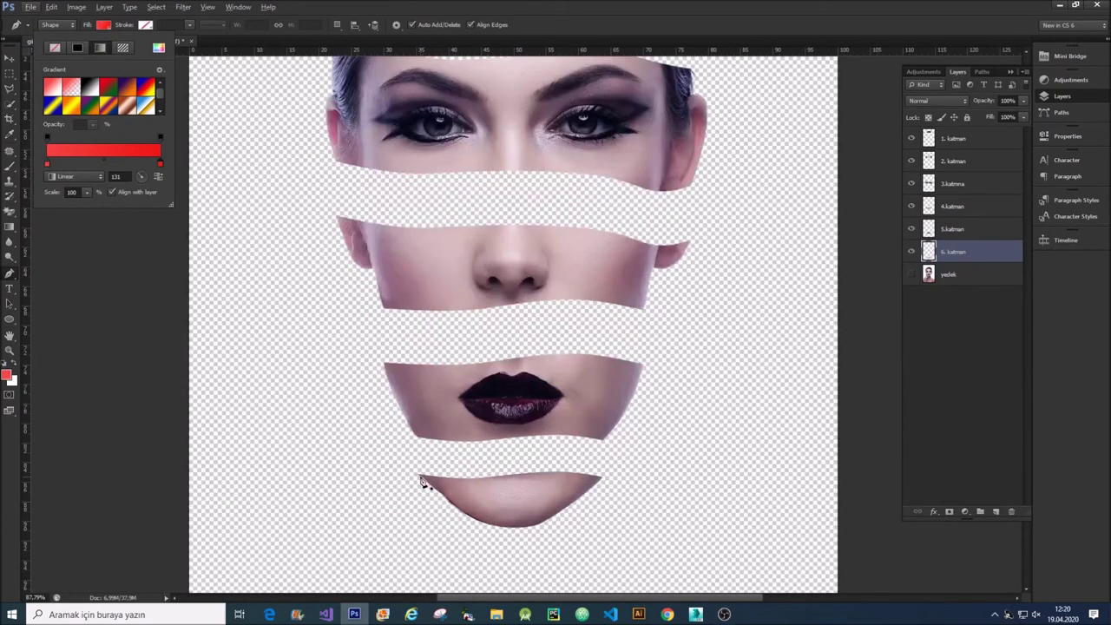
# Draw curved pen anchors along the gap above the chin slice
pyautogui.click(419, 478)
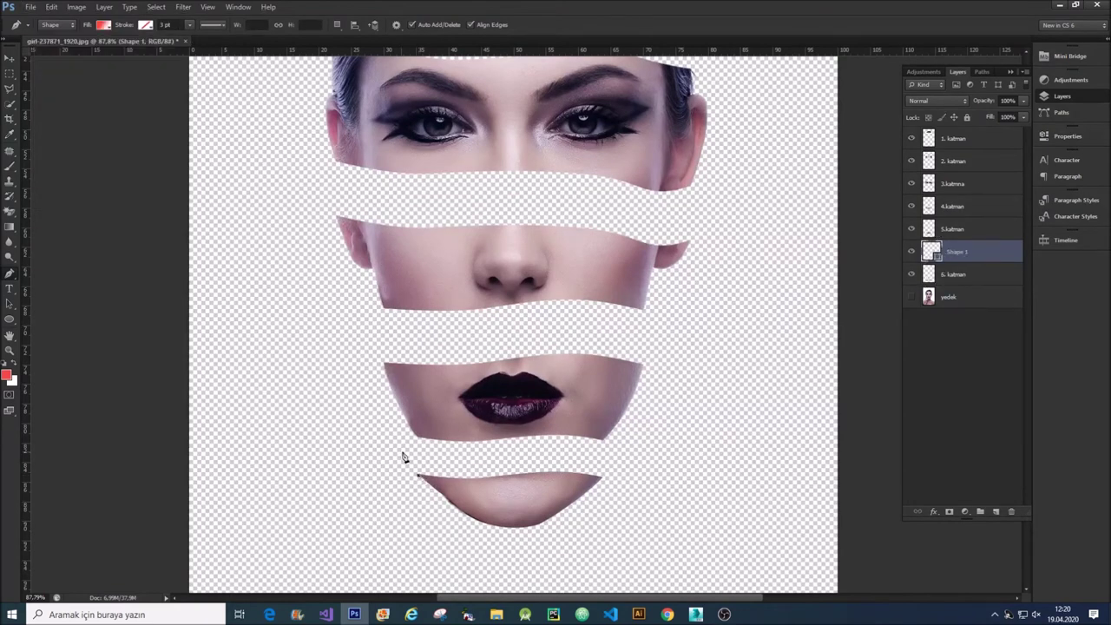
pyautogui.moveTo(423, 453); pyautogui.dragTo(445, 454)
pyautogui.moveTo(445, 454); pyautogui.dragTo(451, 452)
pyautogui.moveTo(522, 447); pyautogui.dragTo(538, 446)
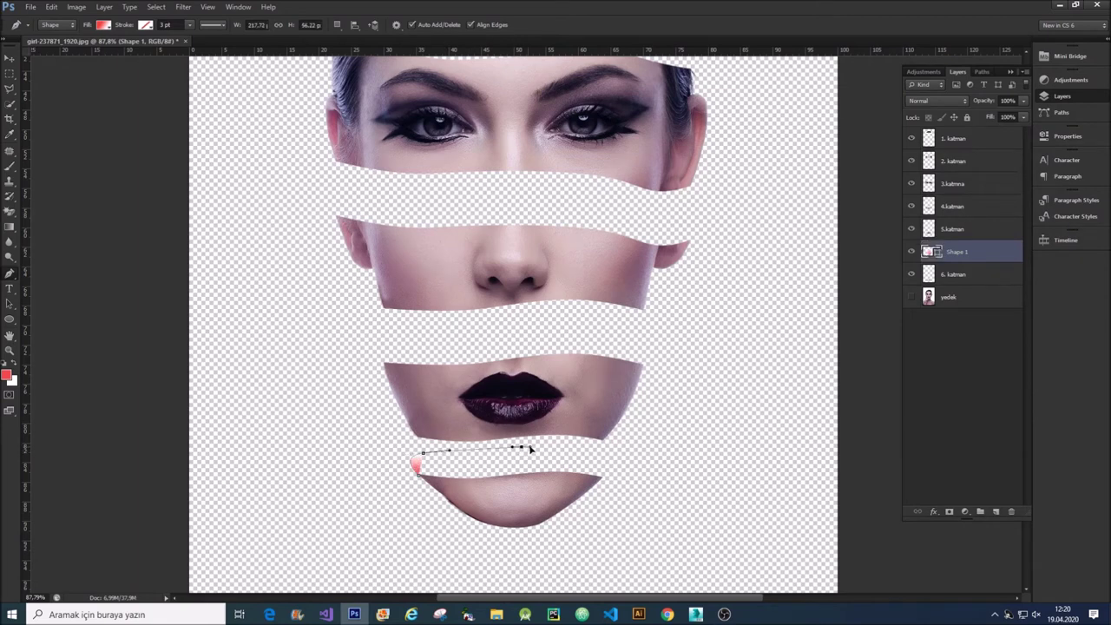
pyautogui.click(612, 458)
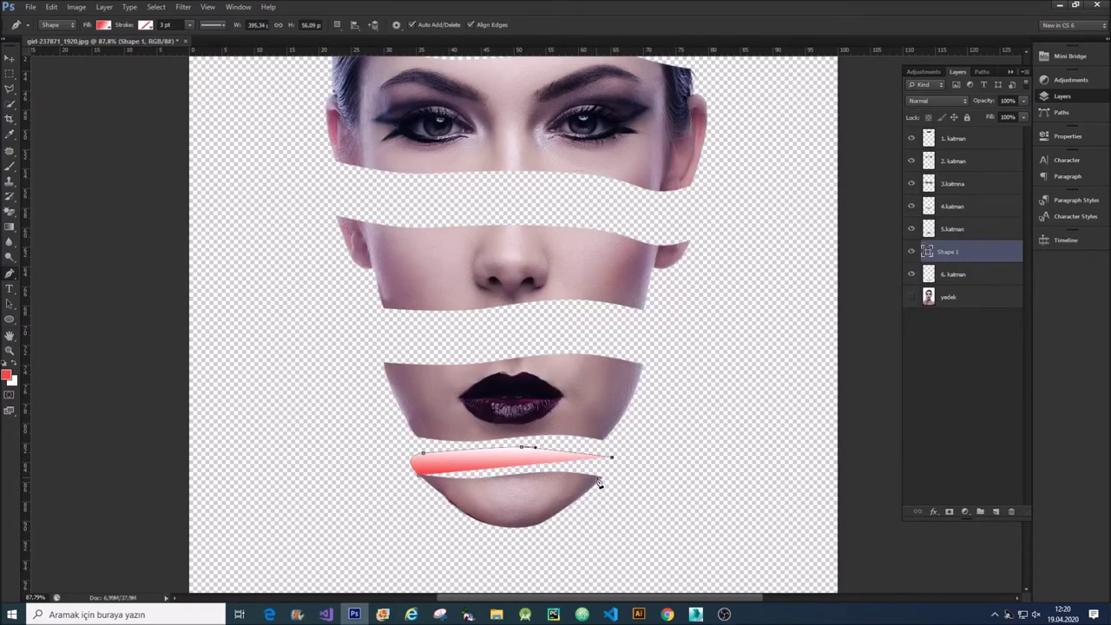
pyautogui.moveTo(600, 479); pyautogui.dragTo(564, 476)
pyautogui.moveTo(565, 476); pyautogui.dragTo(558, 479)
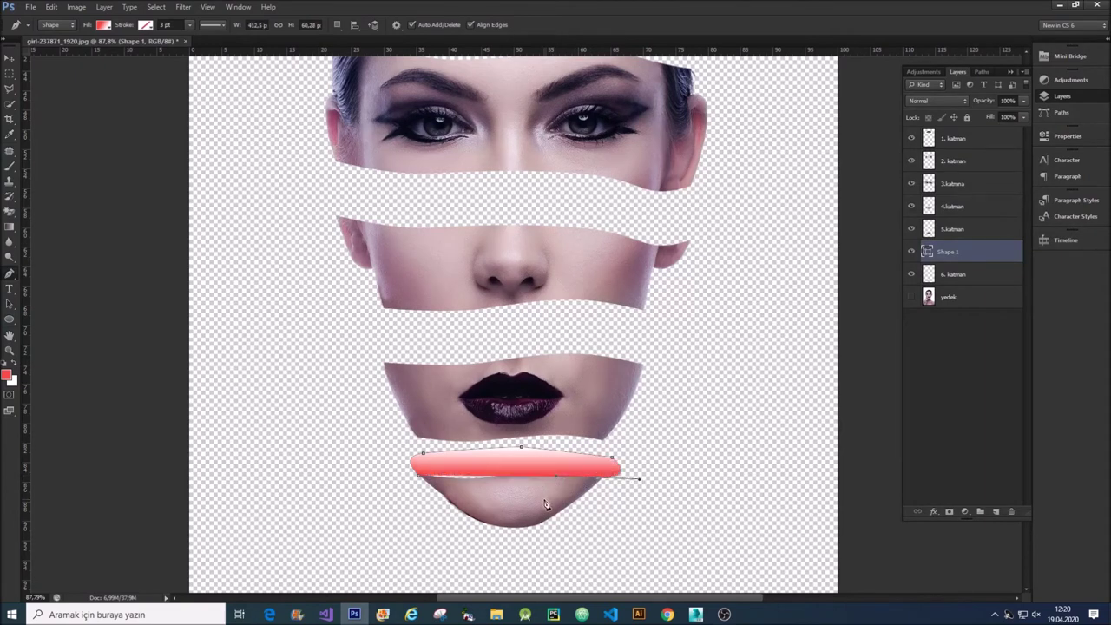
# Close the shape at its start point and move Shape 1 below 6. katman
pyautogui.click(545, 499)
pyautogui.click(507, 513)
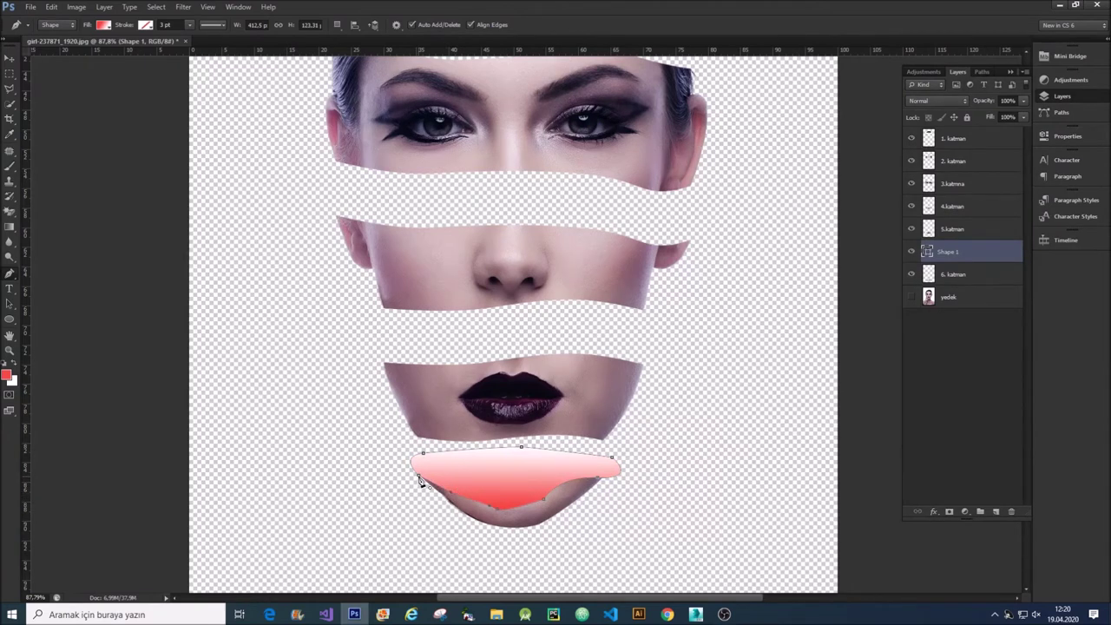
pyautogui.click(418, 476)
pyautogui.moveTo(953, 254); pyautogui.dragTo(958, 289)
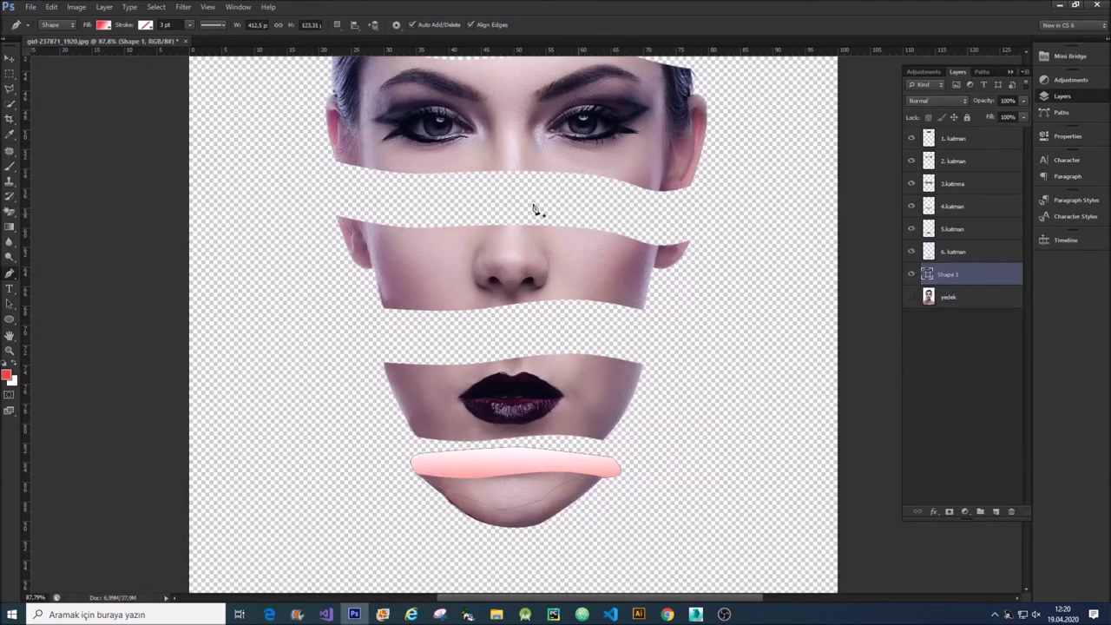
# Inspect both colour stops of Shape 1's gradient fill
pyautogui.click(104, 24)
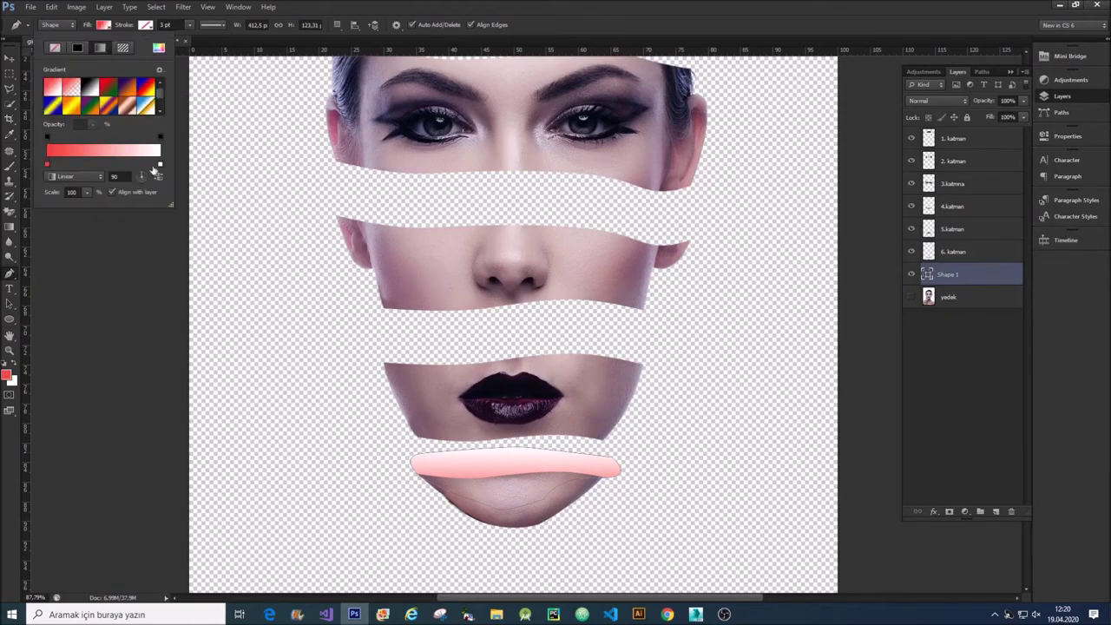
pyautogui.doubleClick(159, 165)
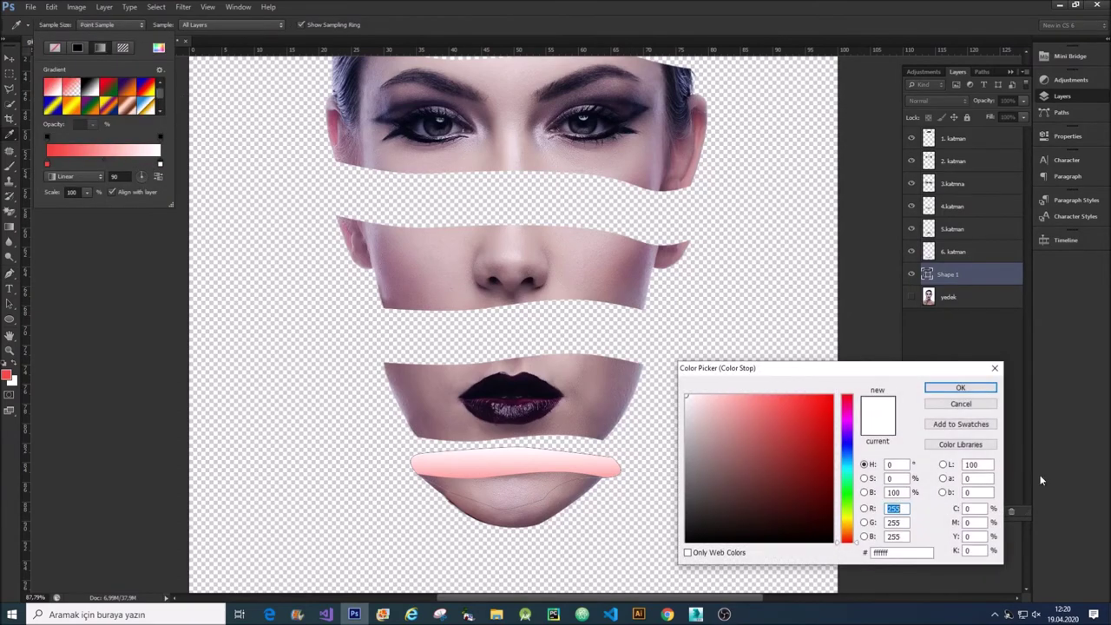
pyautogui.click(957, 388)
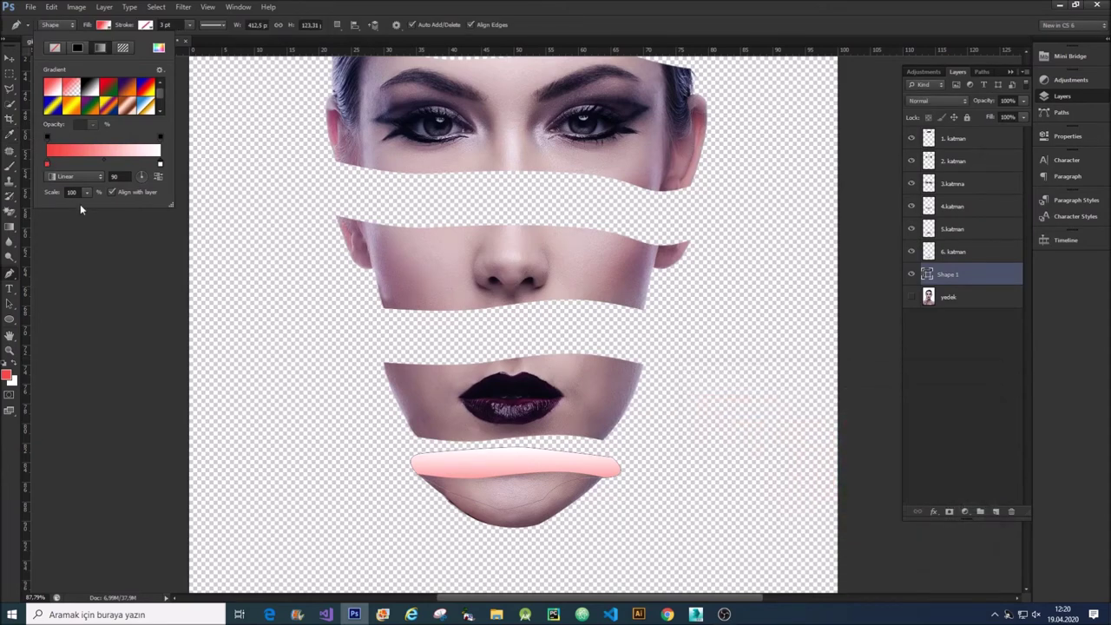
pyautogui.doubleClick(49, 165)
pyautogui.click(908, 553)
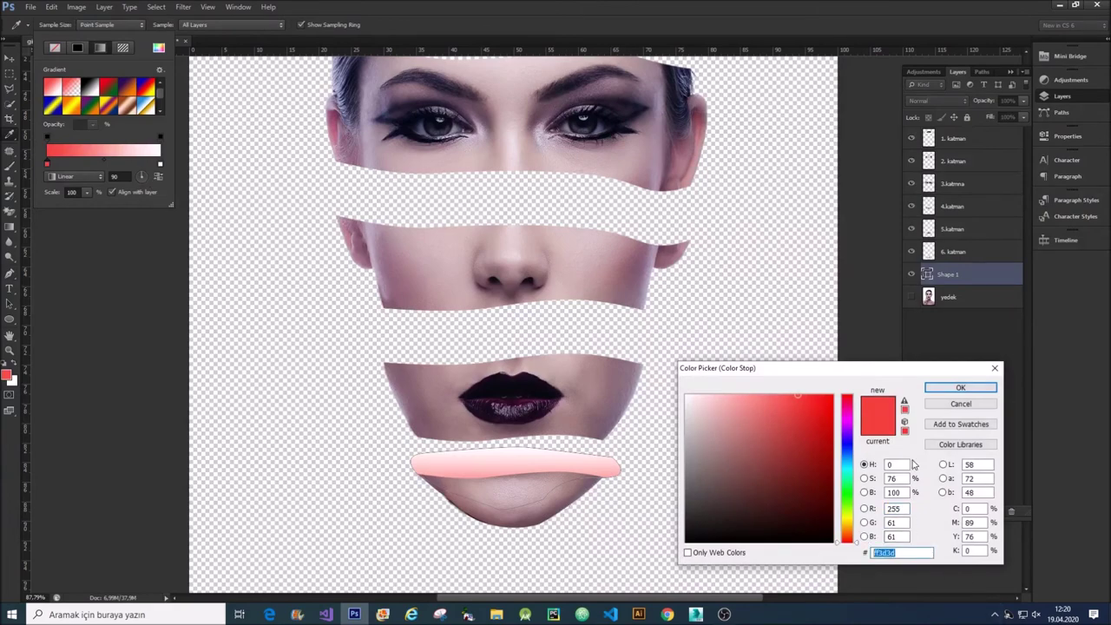
pyautogui.click(955, 388)
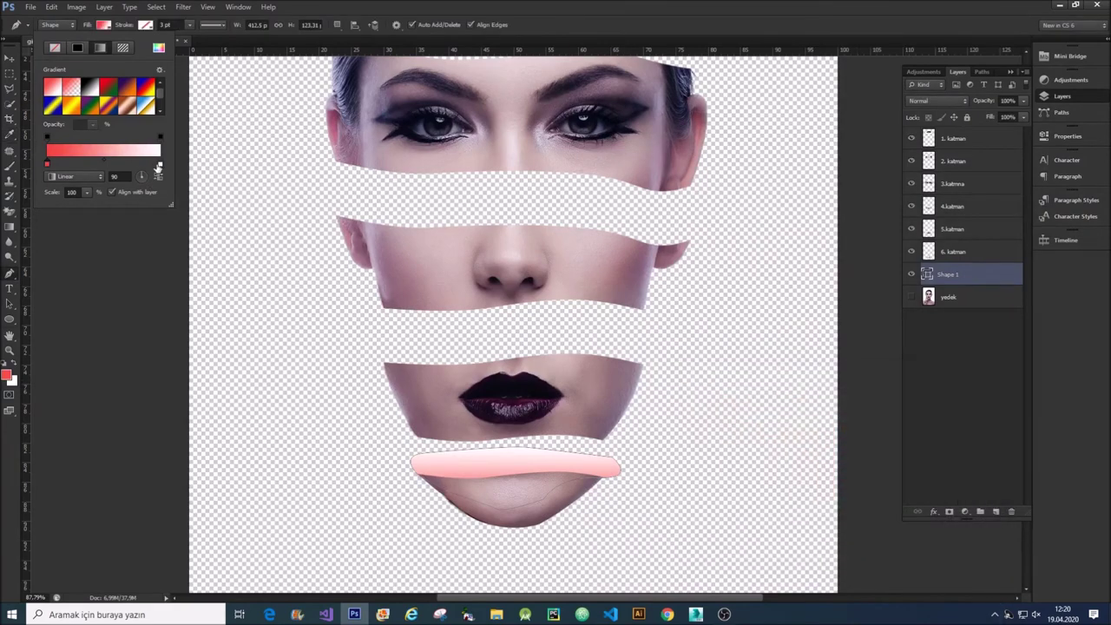
# Change the white right stop to a saturated red, ff3d3d
pyautogui.doubleClick(160, 165)
pyautogui.click(895, 554)
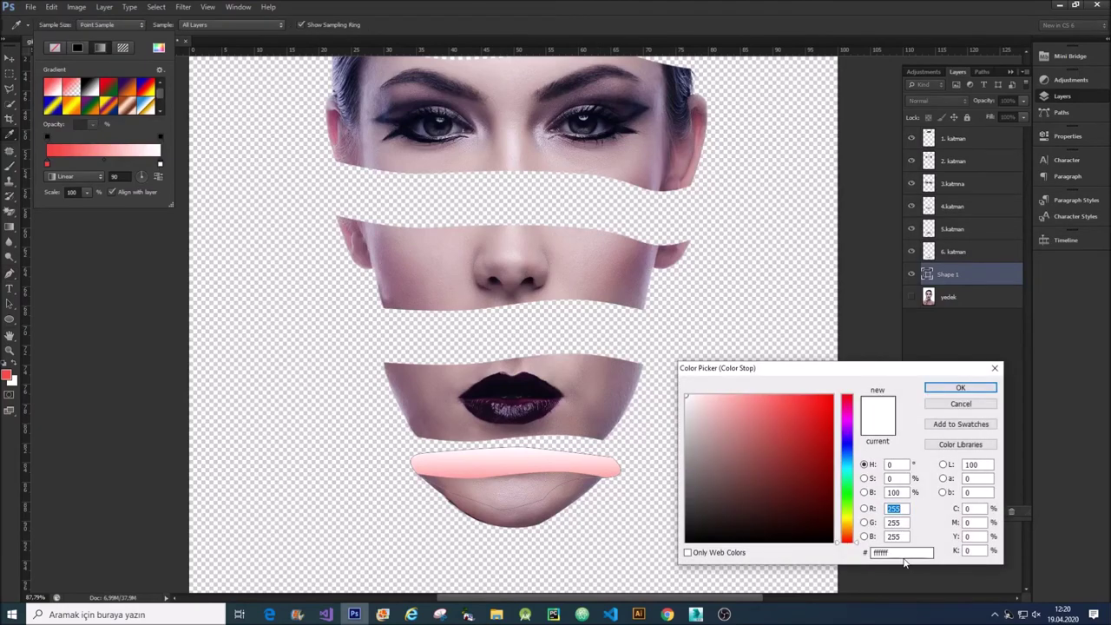
pyautogui.write('ff3d3d')
pyautogui.click(821, 395)
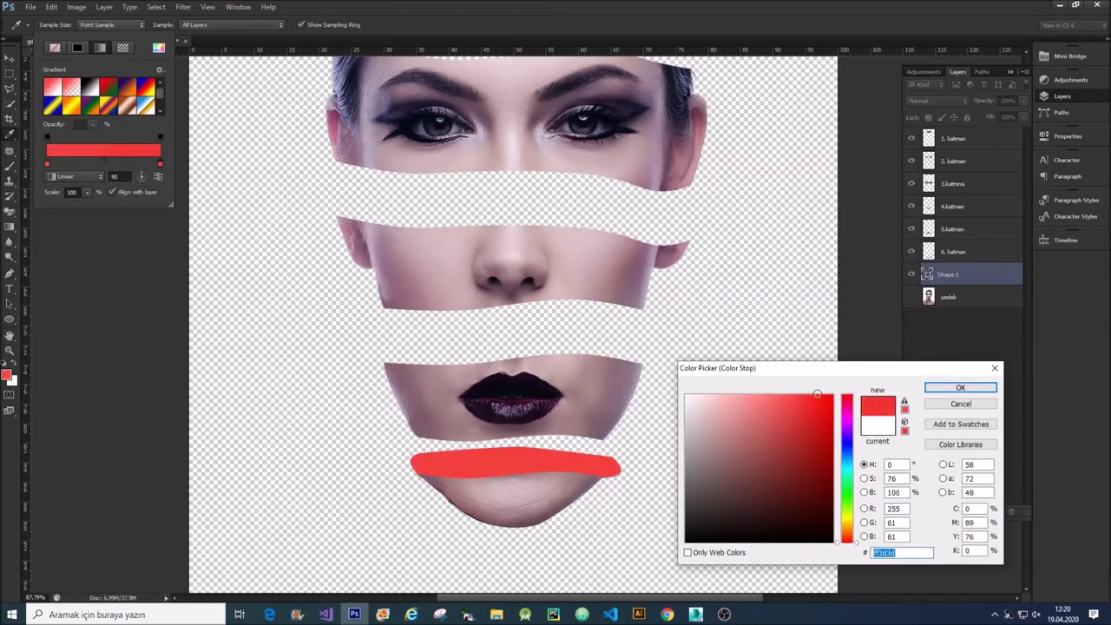
pyautogui.moveTo(822, 394); pyautogui.dragTo(827, 395)
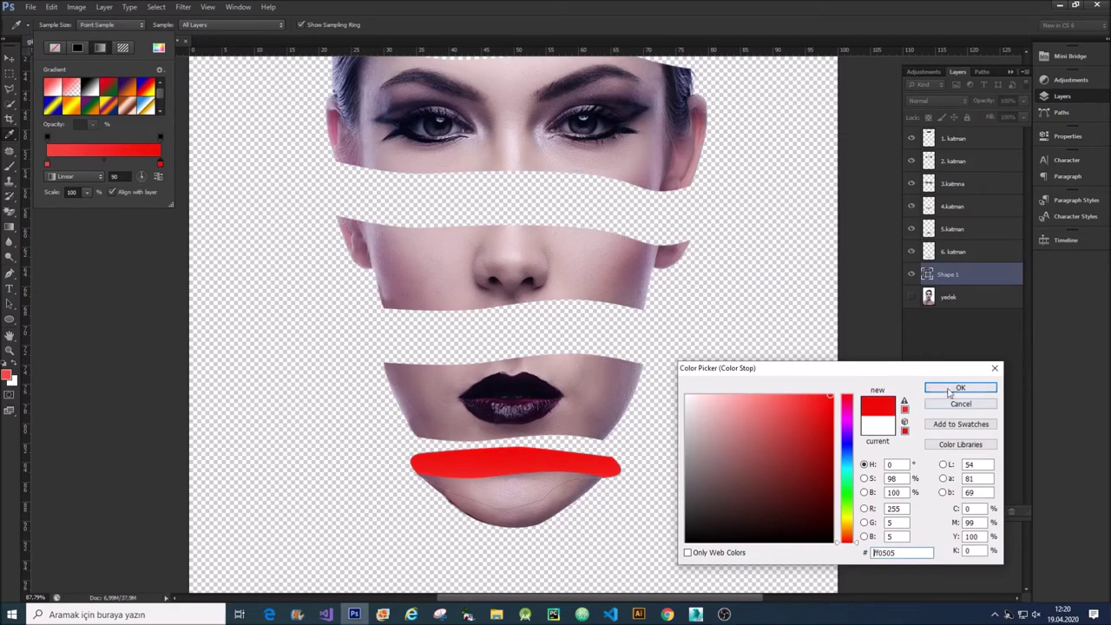
pyautogui.click(960, 388)
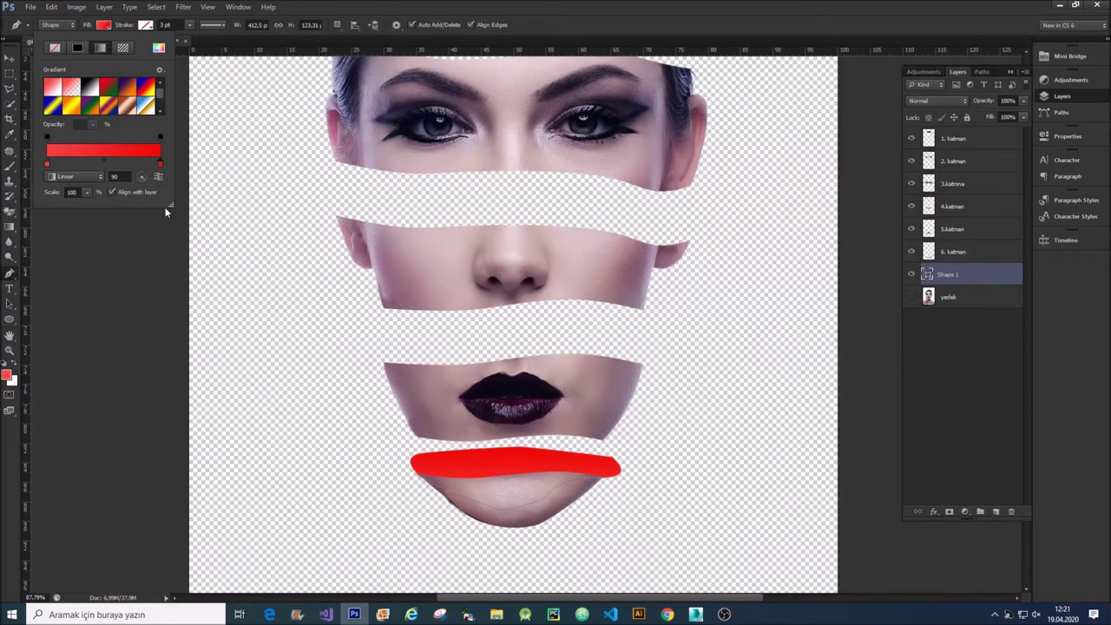
# Re-pick the left stop as a lighter pinkish red
pyautogui.doubleClick(47, 163)
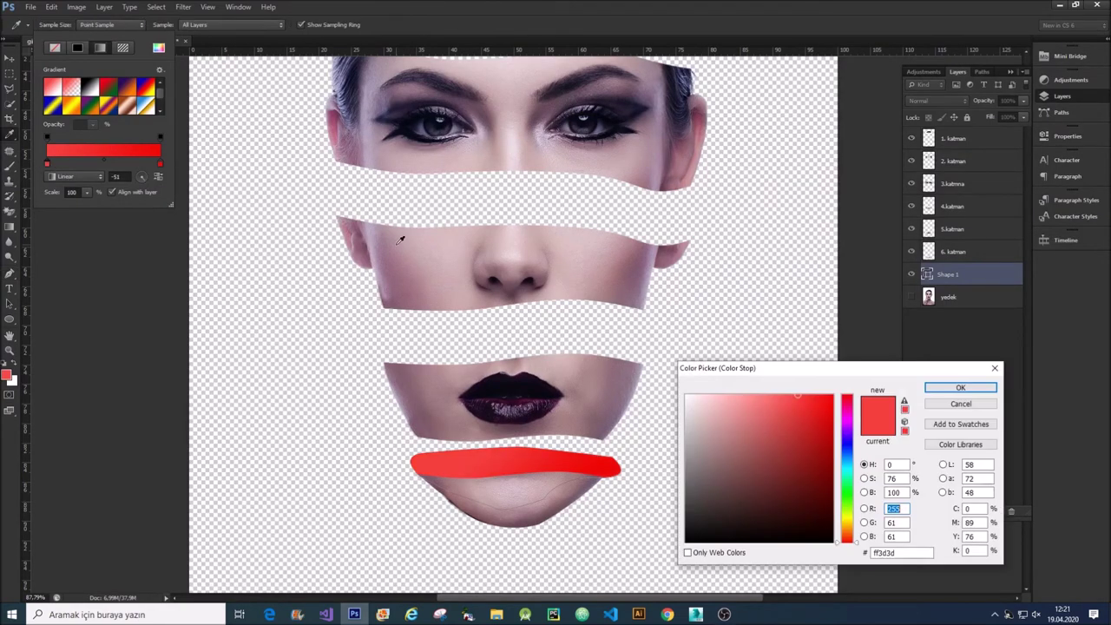
pyautogui.moveTo(813, 402); pyautogui.dragTo(783, 382)
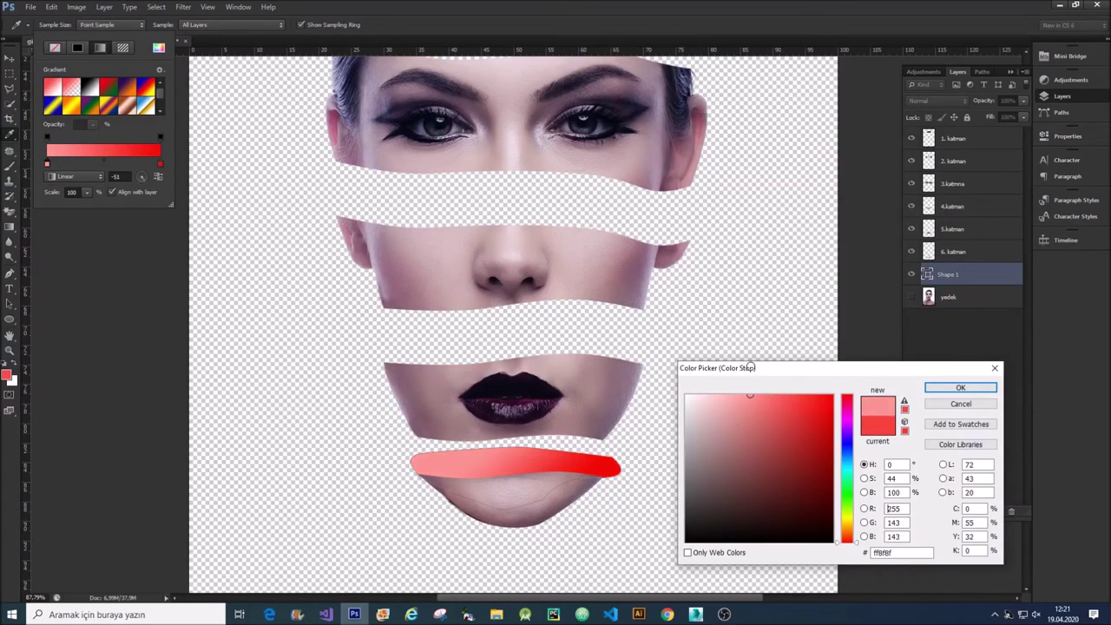
pyautogui.moveTo(745, 368); pyautogui.dragTo(762, 396)
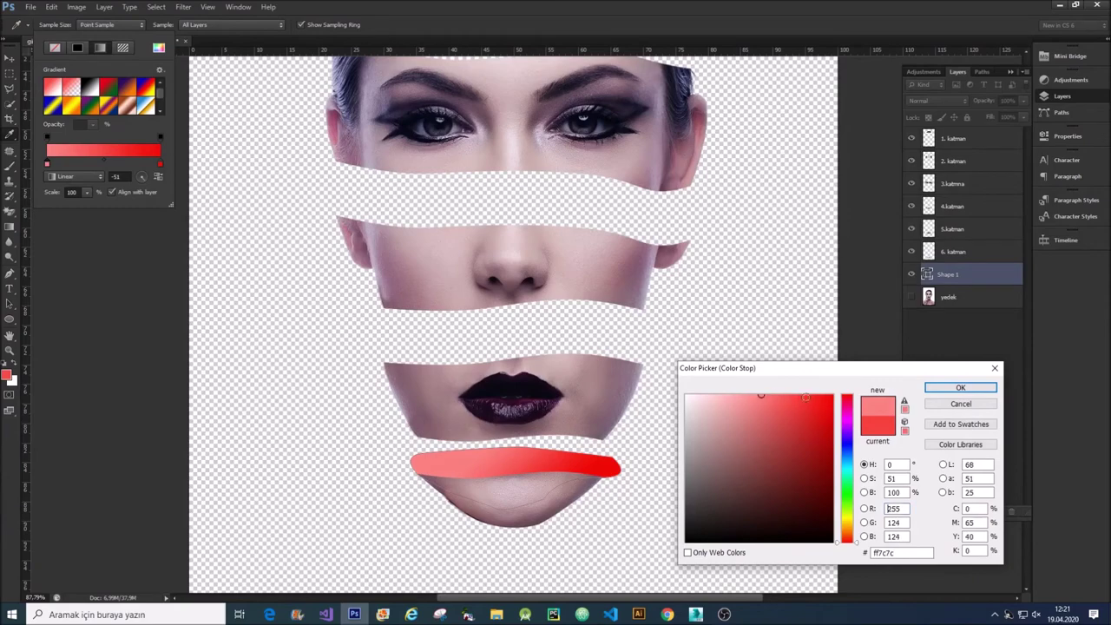
pyautogui.click(960, 388)
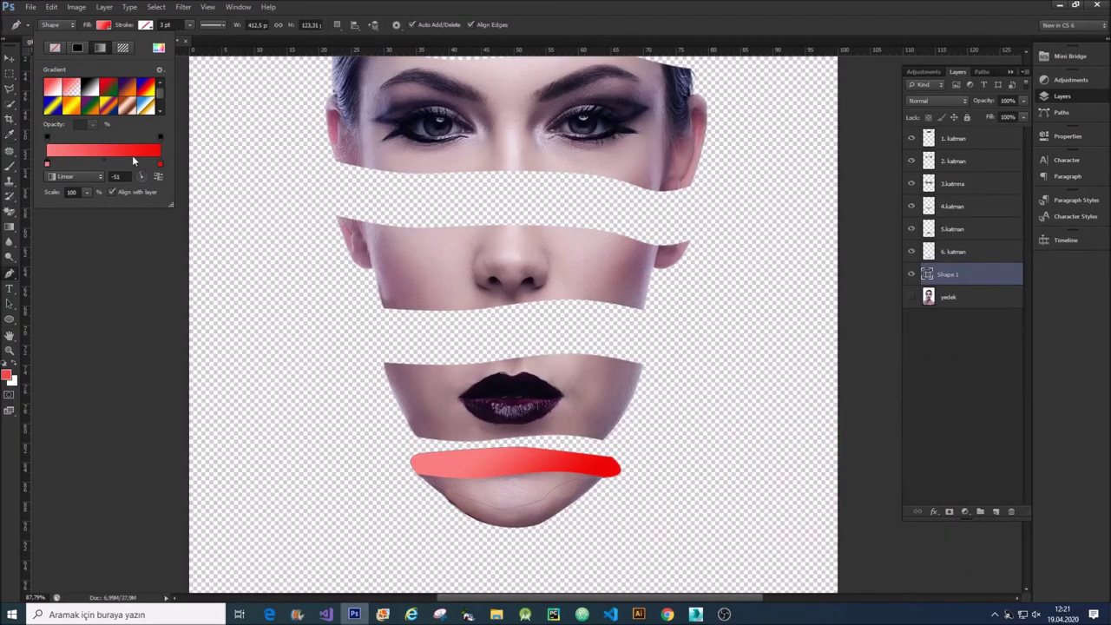
# Set the gradient angle to 146° and remove the accidental extra stop
pyautogui.moveTo(138, 162); pyautogui.dragTo(142, 165)
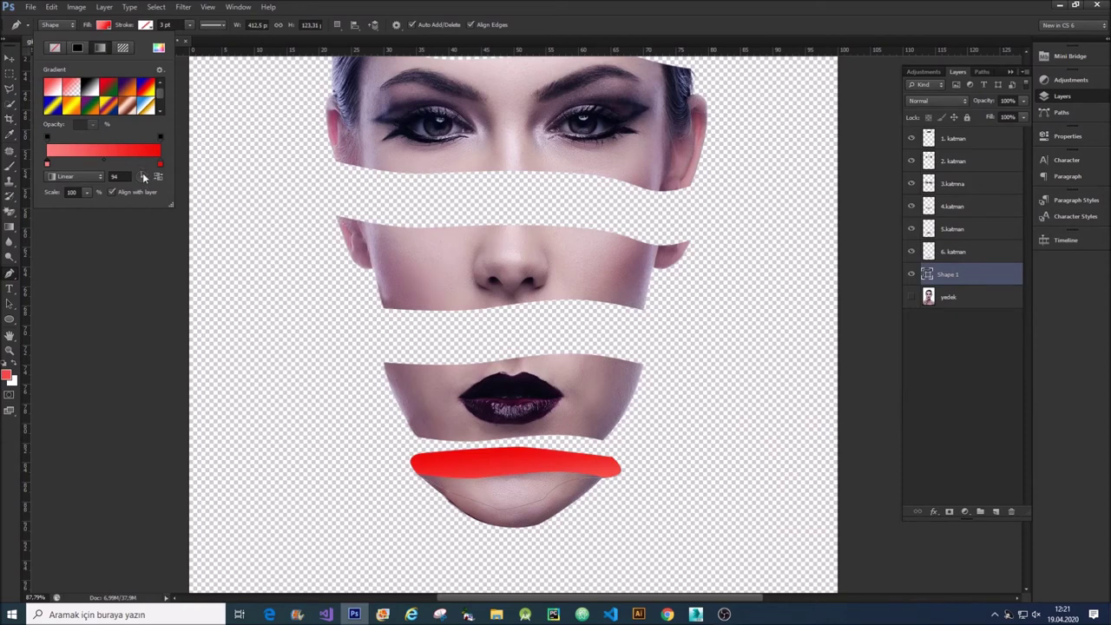
pyautogui.click(151, 175)
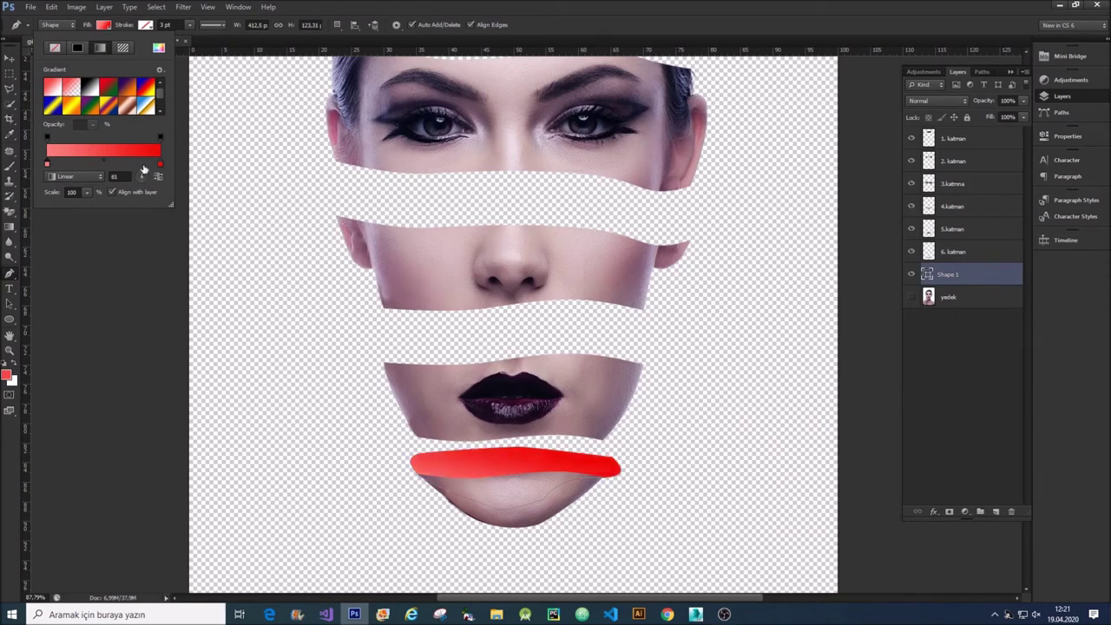
pyautogui.click(134, 164)
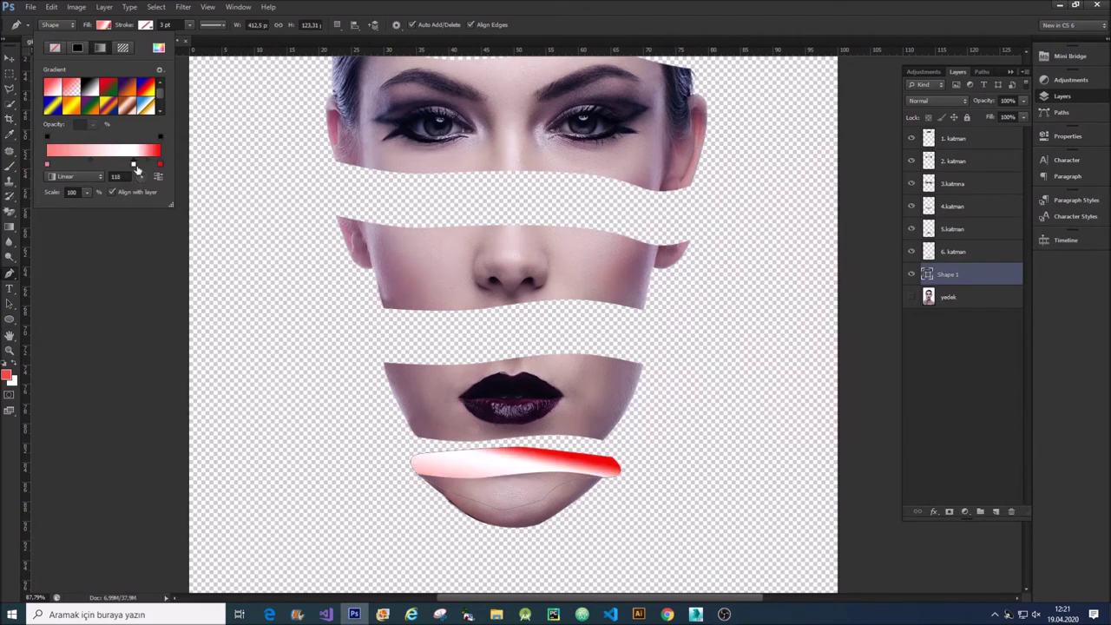
pyautogui.moveTo(134, 165); pyautogui.dragTo(137, 191)
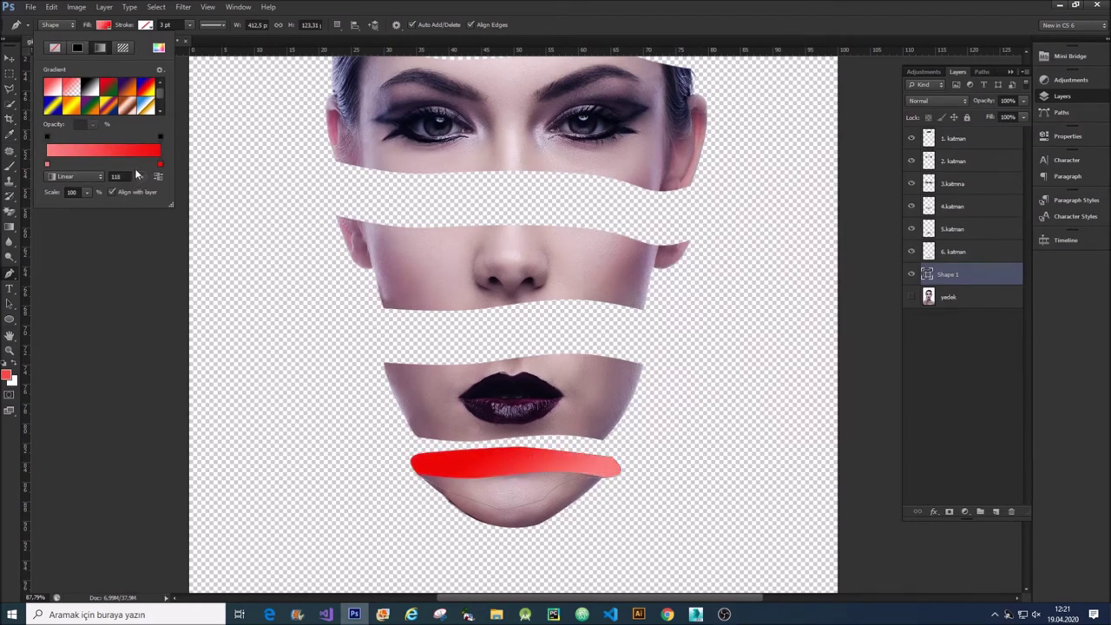
pyautogui.scroll(20, 130, 174)
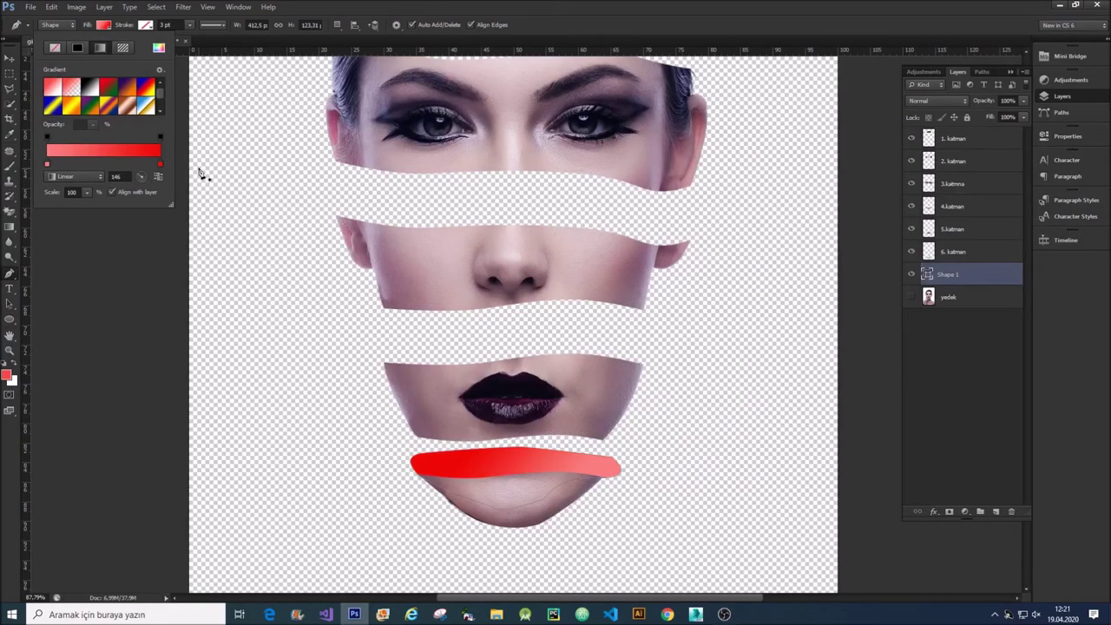
pyautogui.click(9, 61)
pyautogui.scroll(-1, 620, 315)
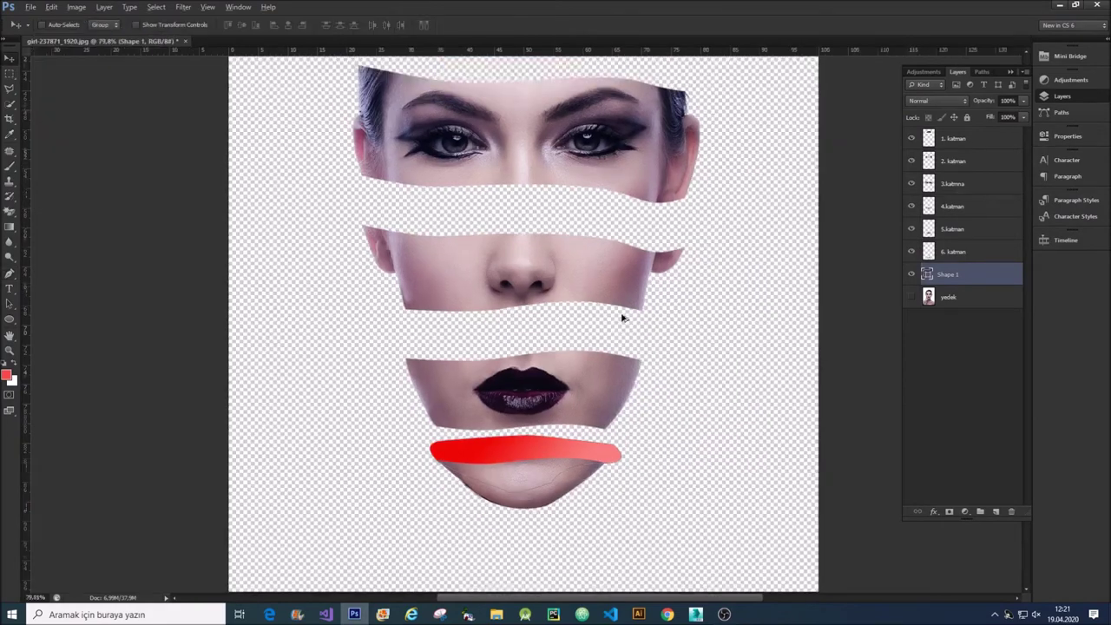
# Rename Shape 1 to '6.katman rengi', then make 5.katman the active layer
pyautogui.scroll(-1, 616, 315)
pyautogui.scroll(-1, 620, 322)
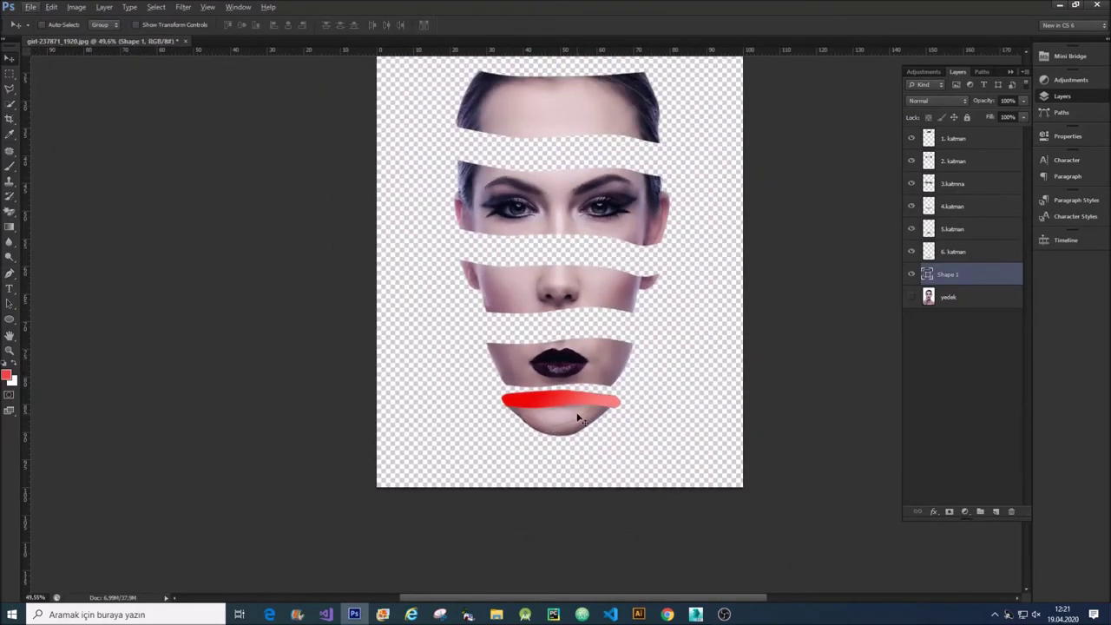
pyautogui.scroll(2, 582, 404)
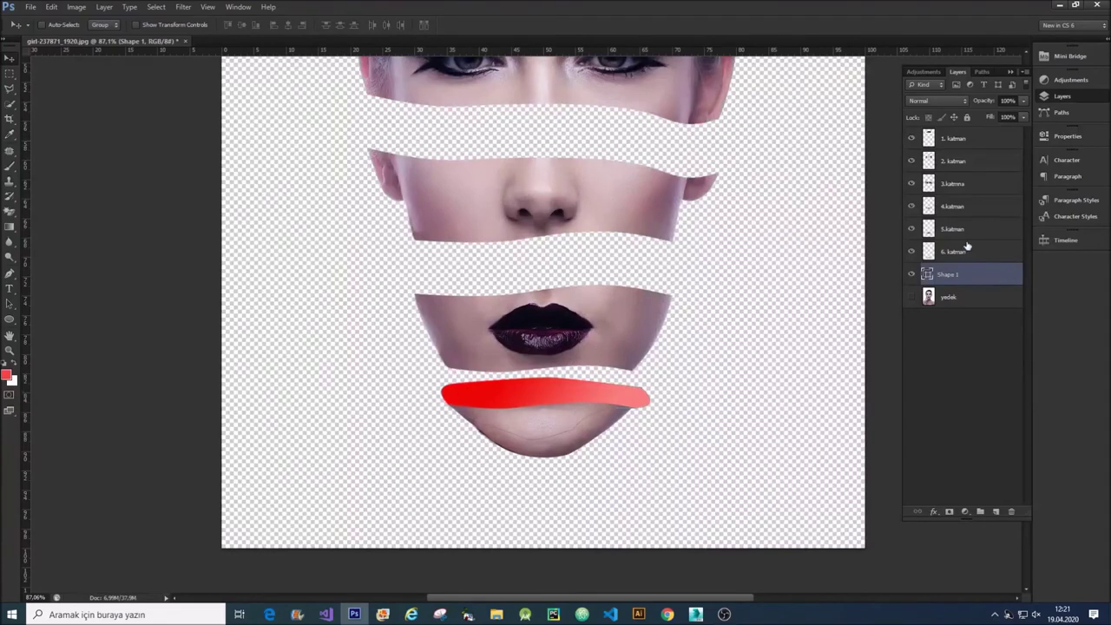
pyautogui.doubleClick(955, 276)
pyautogui.write('6.katman reng')
pyautogui.write('i')
pyautogui.press('Return')
pyautogui.scroll(-5, 640, 385)
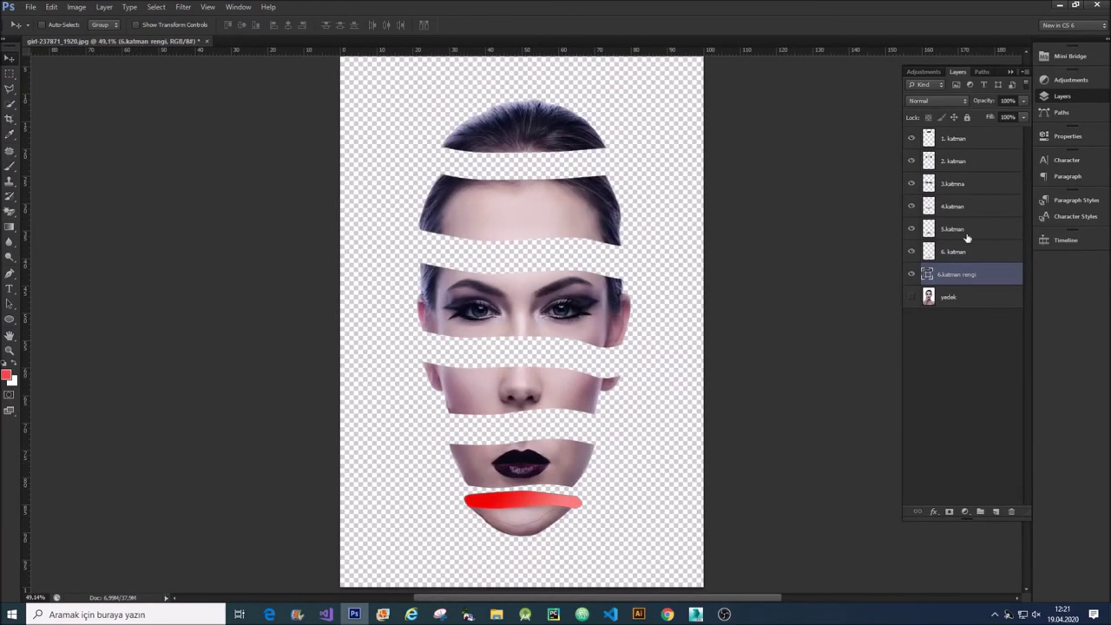
pyautogui.click(965, 230)
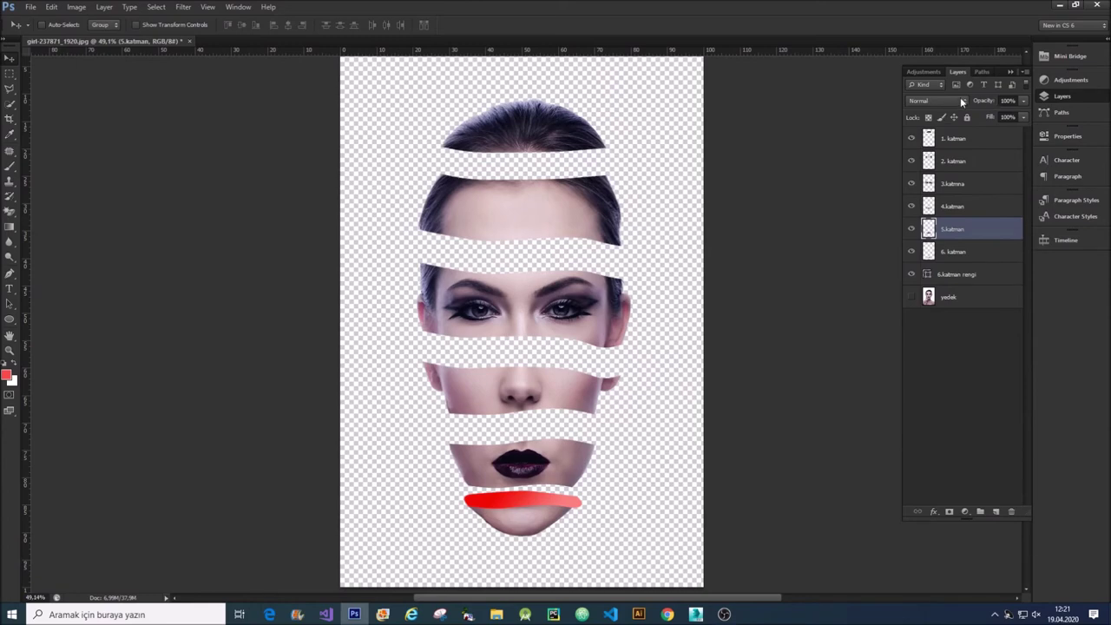
pyautogui.scroll(1, 533, 480)
pyautogui.scroll(1, 533, 479)
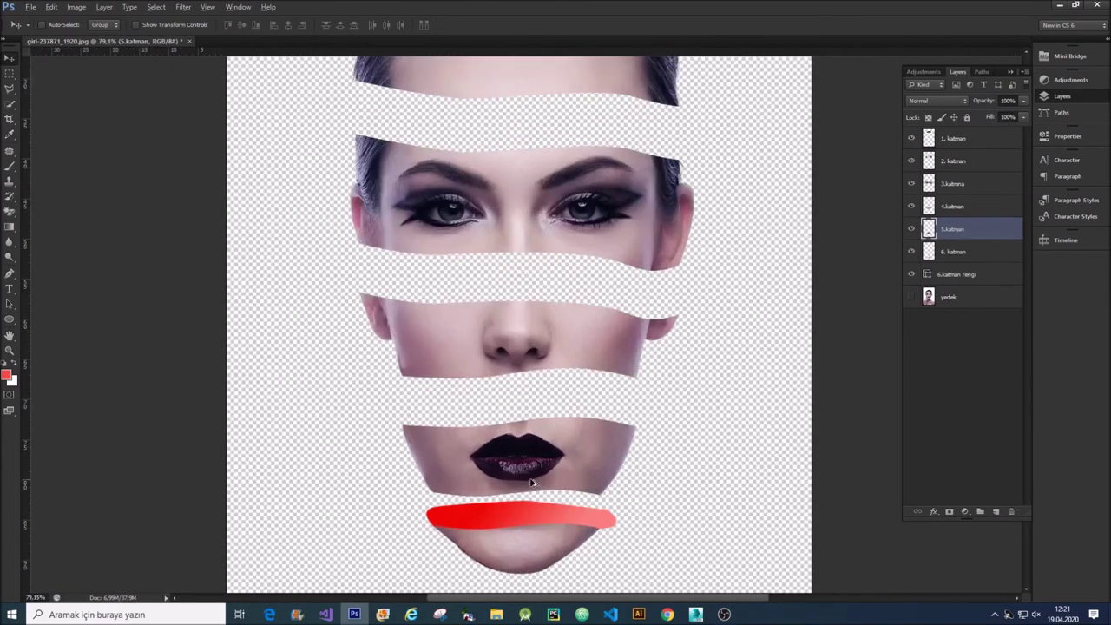
# Draw a curved pen shape filling the gap above the lips slice
pyautogui.click(9, 274)
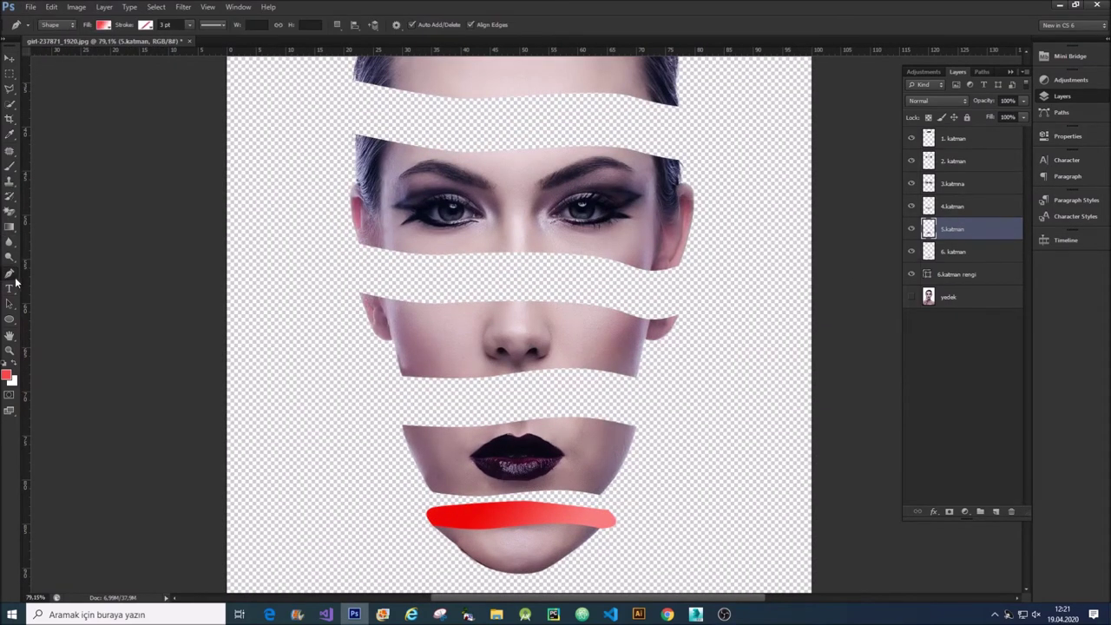
pyautogui.click(403, 428)
pyautogui.moveTo(383, 407); pyautogui.dragTo(414, 395)
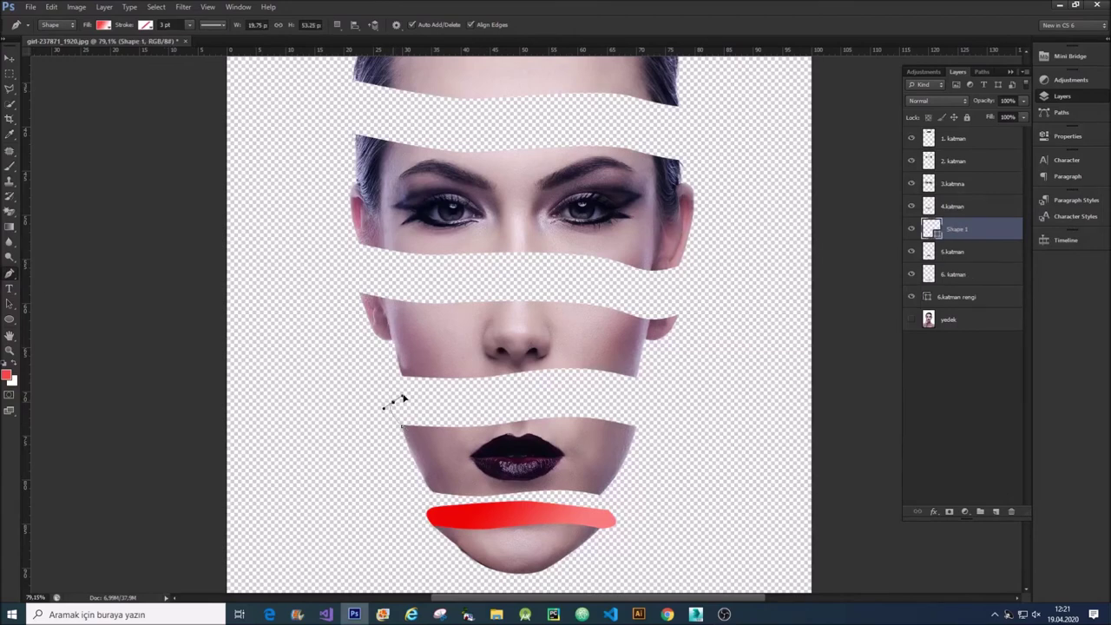
pyautogui.moveTo(528, 383); pyautogui.dragTo(540, 383)
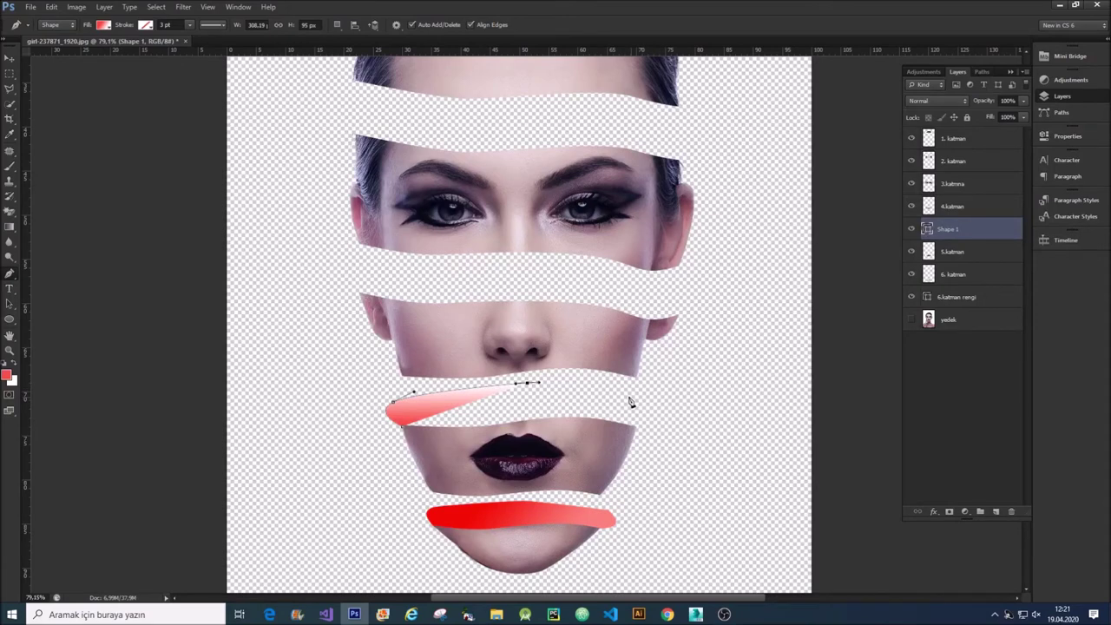
pyautogui.moveTo(620, 394)
pyautogui.mouseDown()
pyautogui.moveTo(634, 403)
pyautogui.moveTo(606, 455)
pyautogui.moveTo(606, 441)
pyautogui.mouseUp()
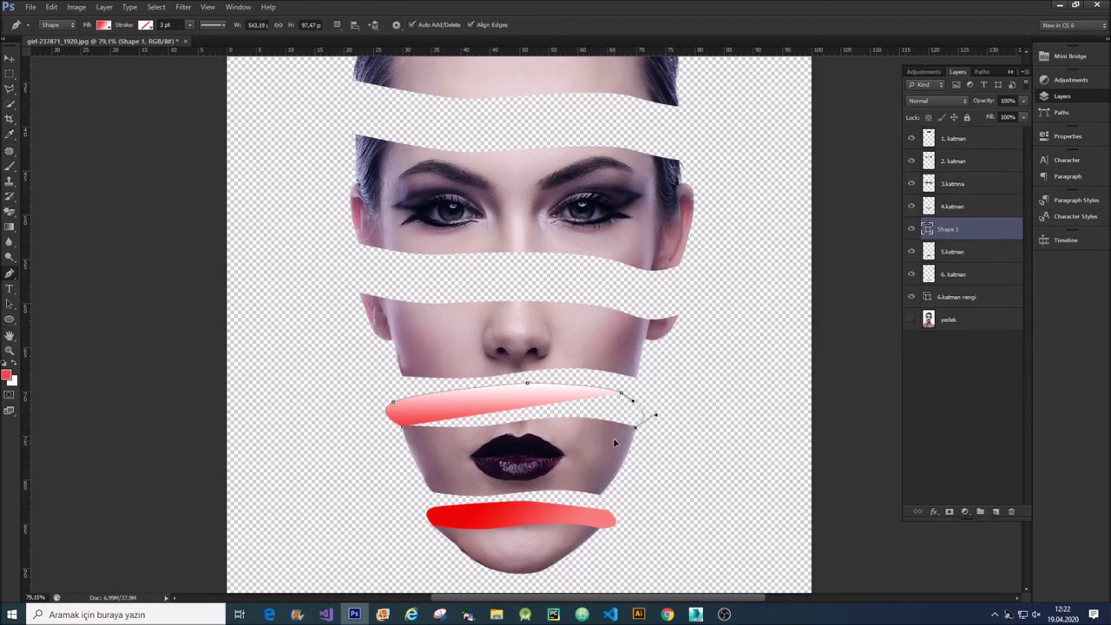
pyautogui.moveTo(513, 462); pyautogui.dragTo(417, 440)
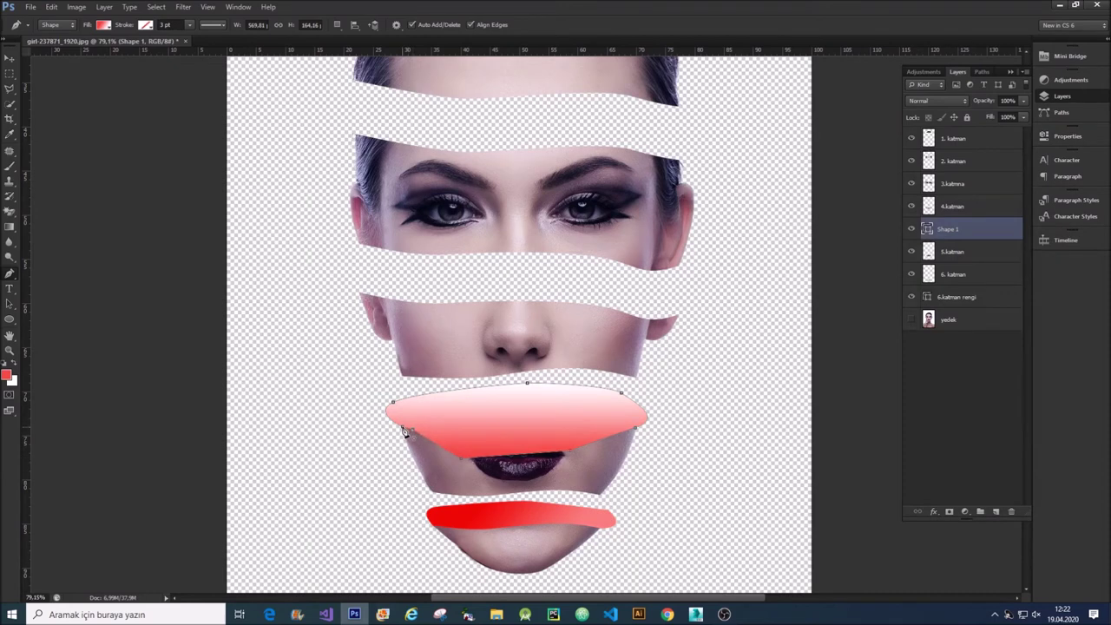
# Move the new shape beneath 5.katman and rename it '5.katman rengi'
pyautogui.moveTo(955, 229); pyautogui.dragTo(944, 259)
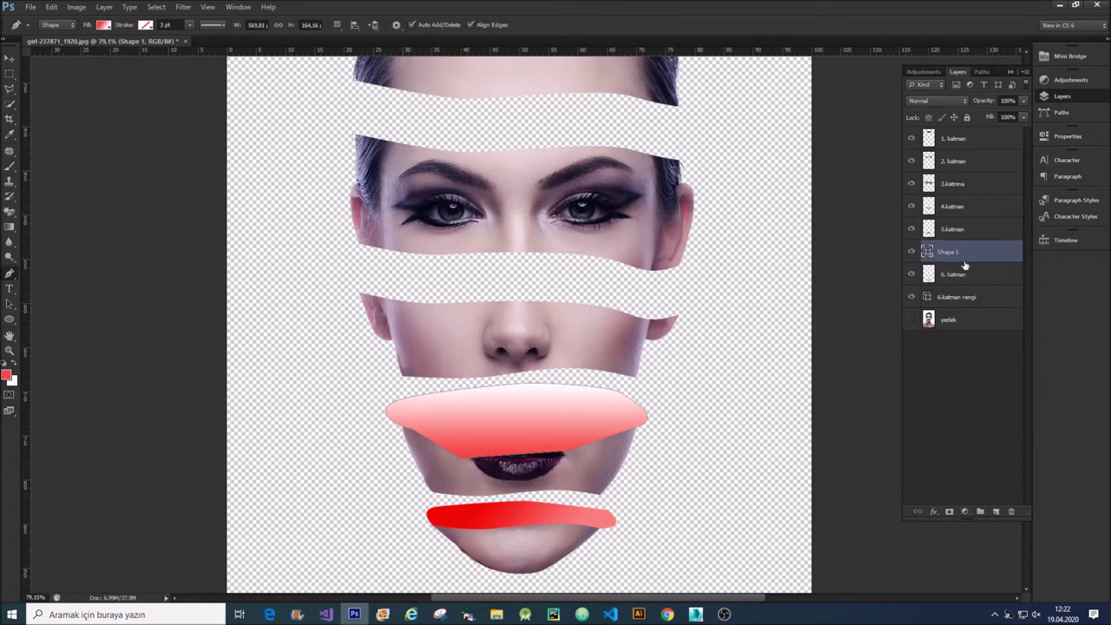
pyautogui.doubleClick(945, 253)
pyautogui.write('5.katman')
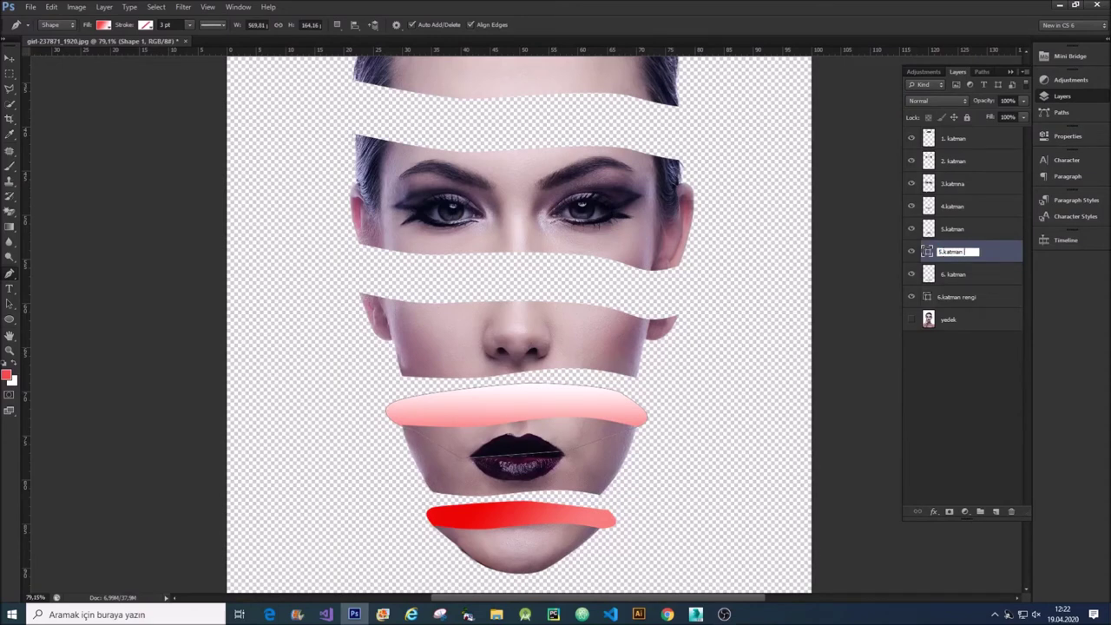
pyautogui.write('gi')
pyautogui.press('Return')
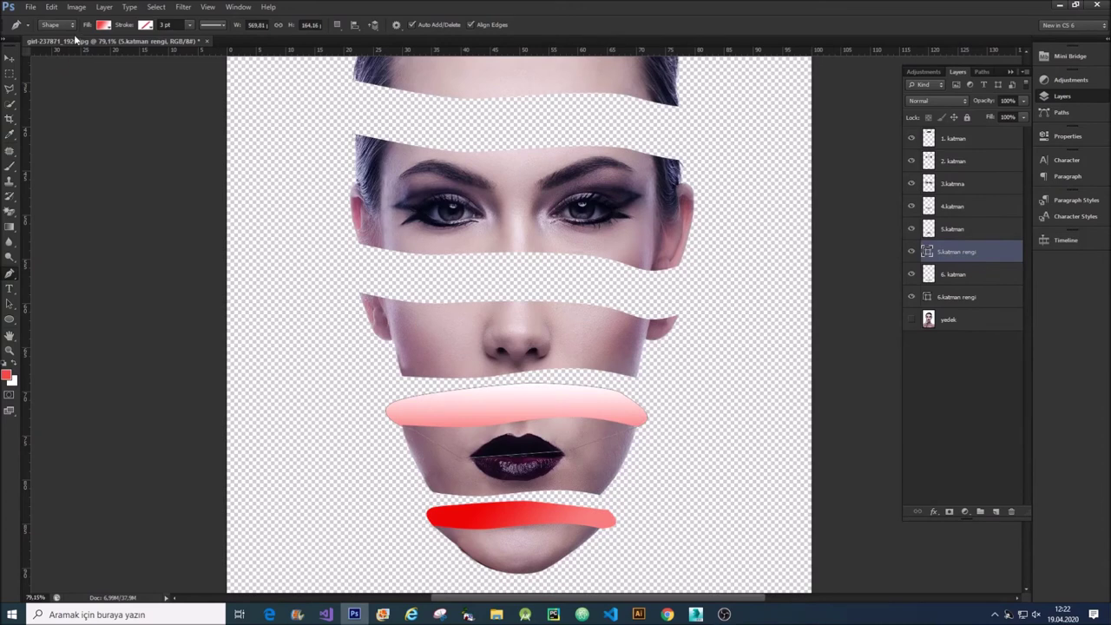
pyautogui.click(103, 25)
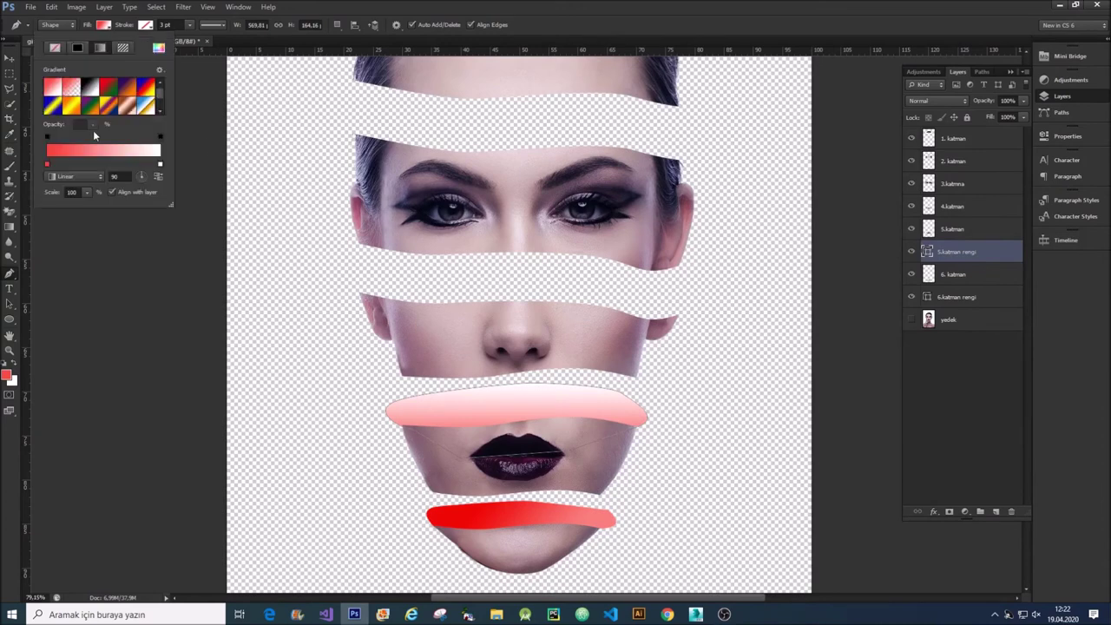
# Set the gradient's left stop to bright cyan, 00ffc6
pyautogui.doubleClick(47, 164)
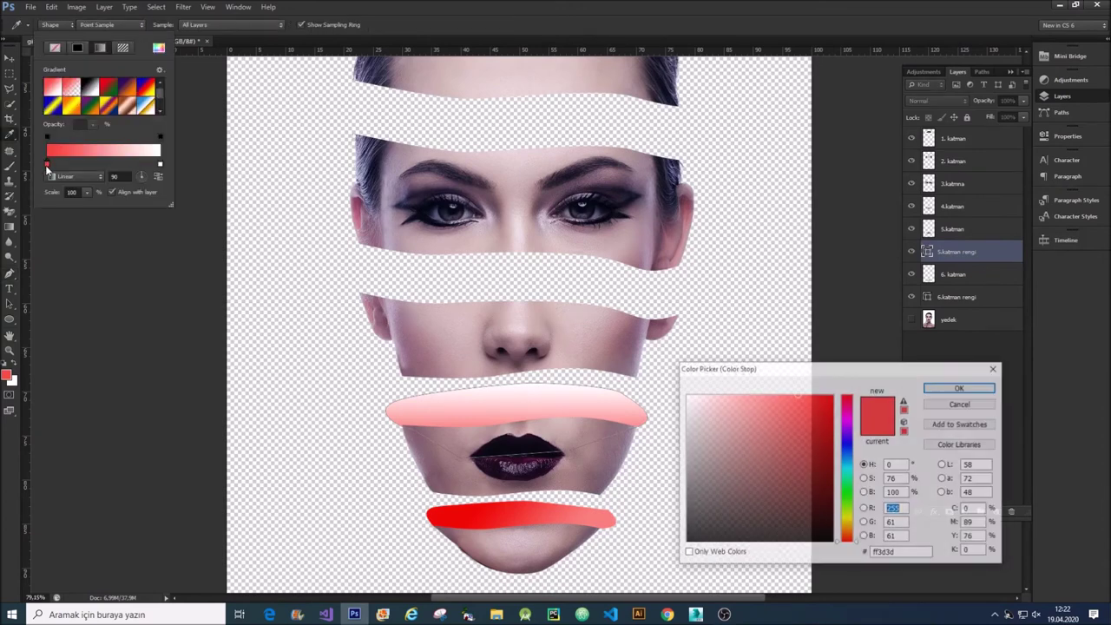
pyautogui.moveTo(850, 475); pyautogui.dragTo(837, 379)
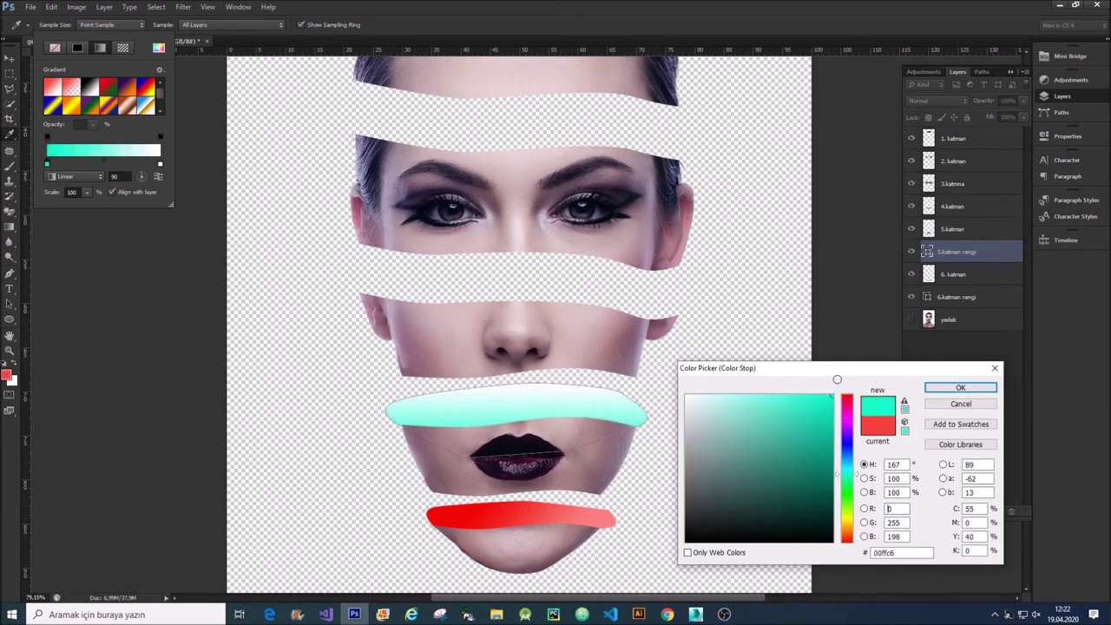
pyautogui.click(903, 552)
pyautogui.click(960, 388)
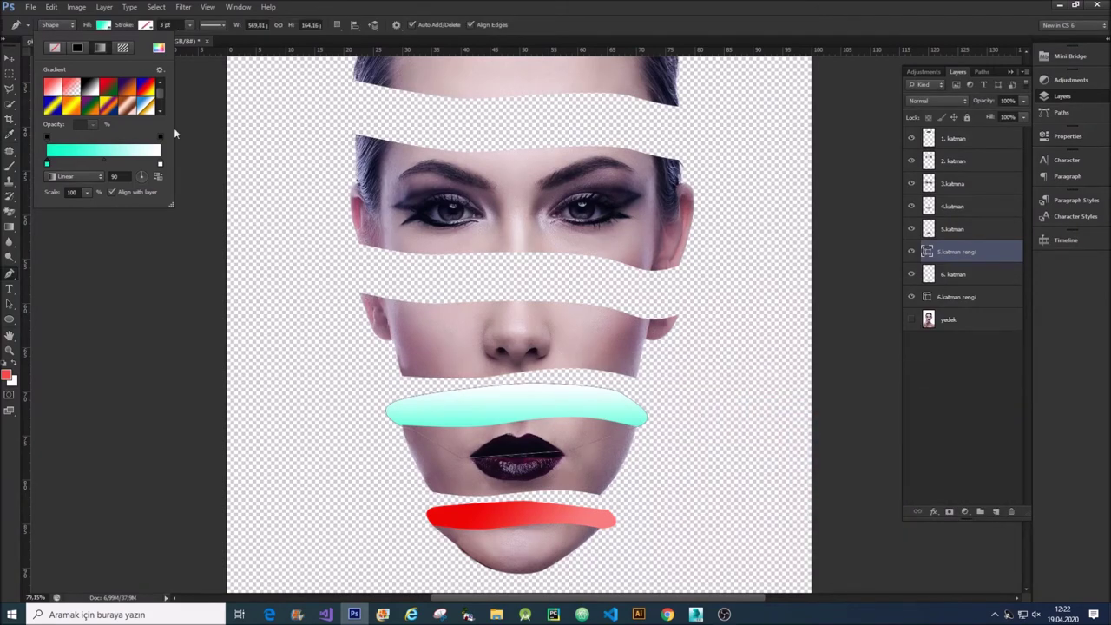
# Make the right stop darker teal 00ad86 and tilt the gradient to 132°
pyautogui.doubleClick(160, 167)
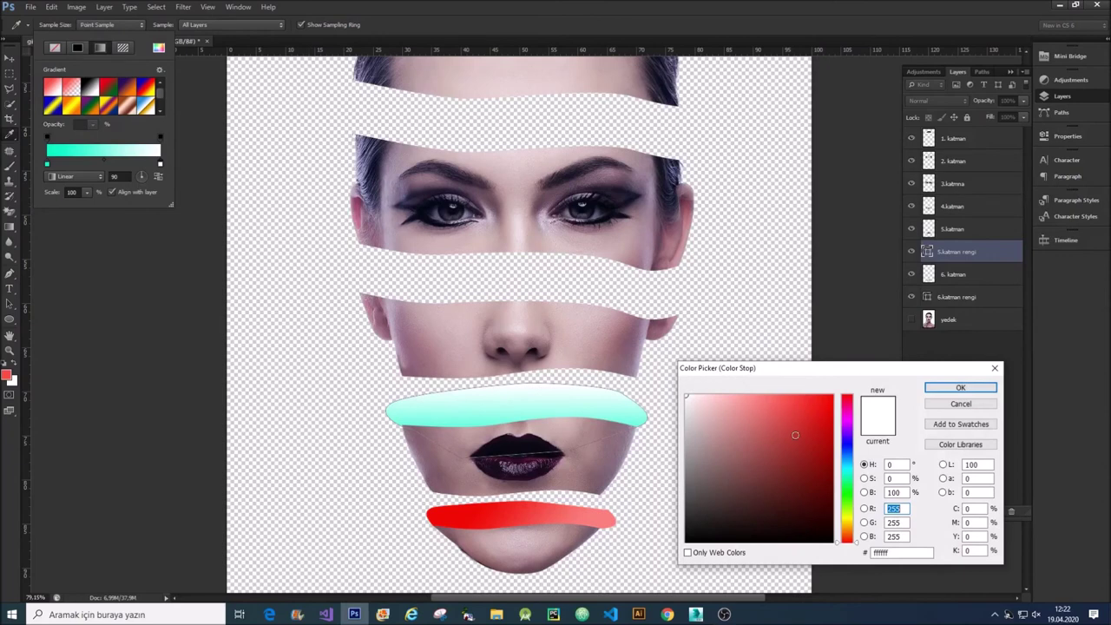
pyautogui.click(913, 551)
pyautogui.write('00ffc6')
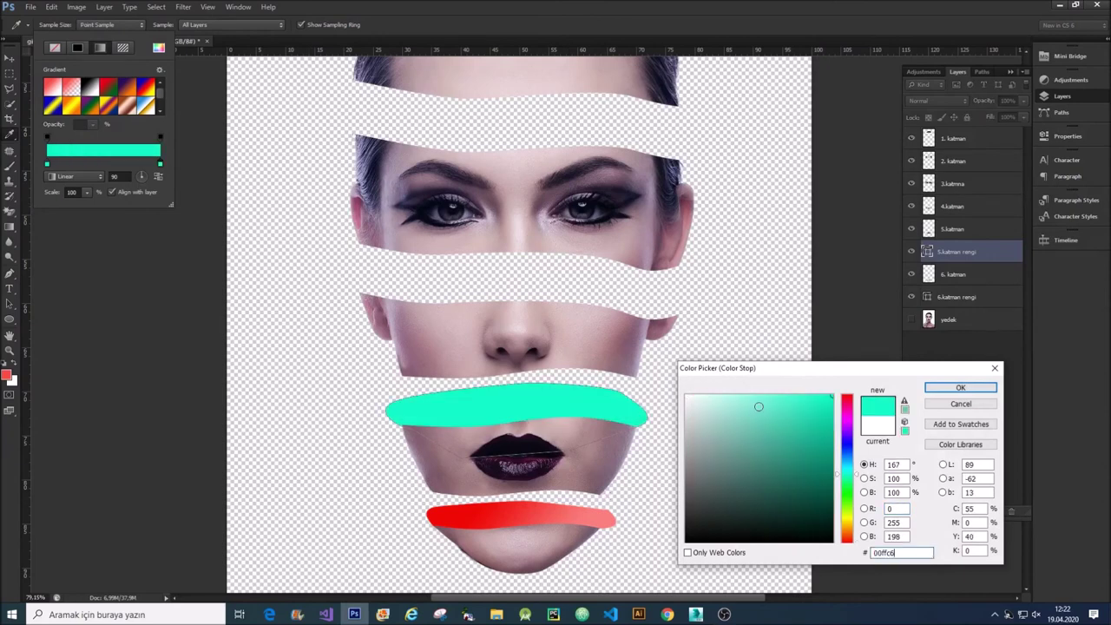
pyautogui.moveTo(825, 413); pyautogui.dragTo(850, 450)
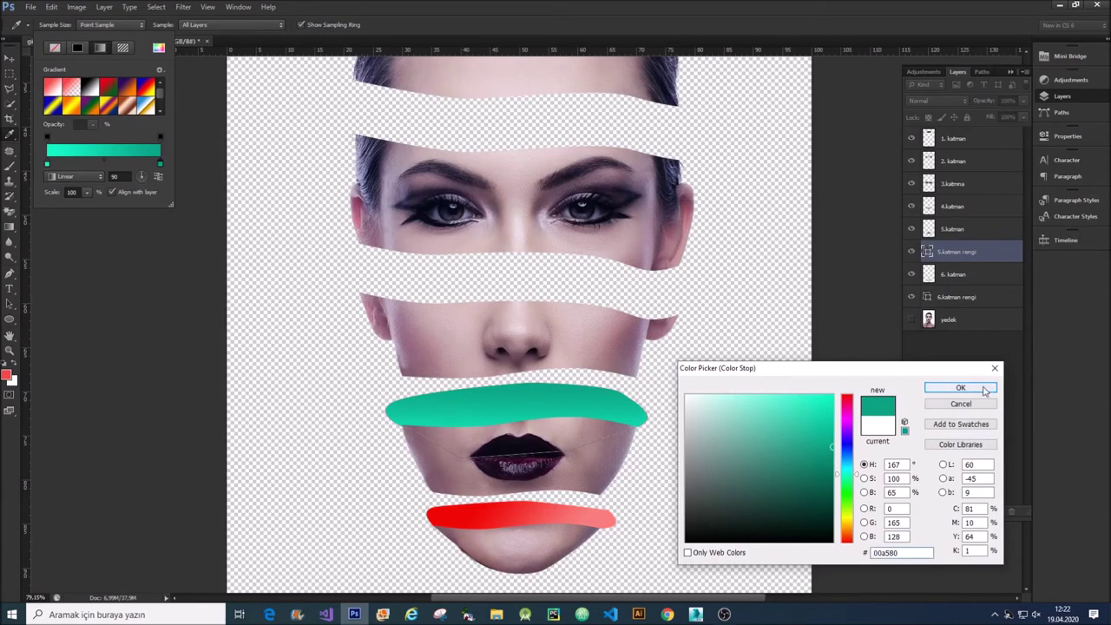
pyautogui.click(984, 390)
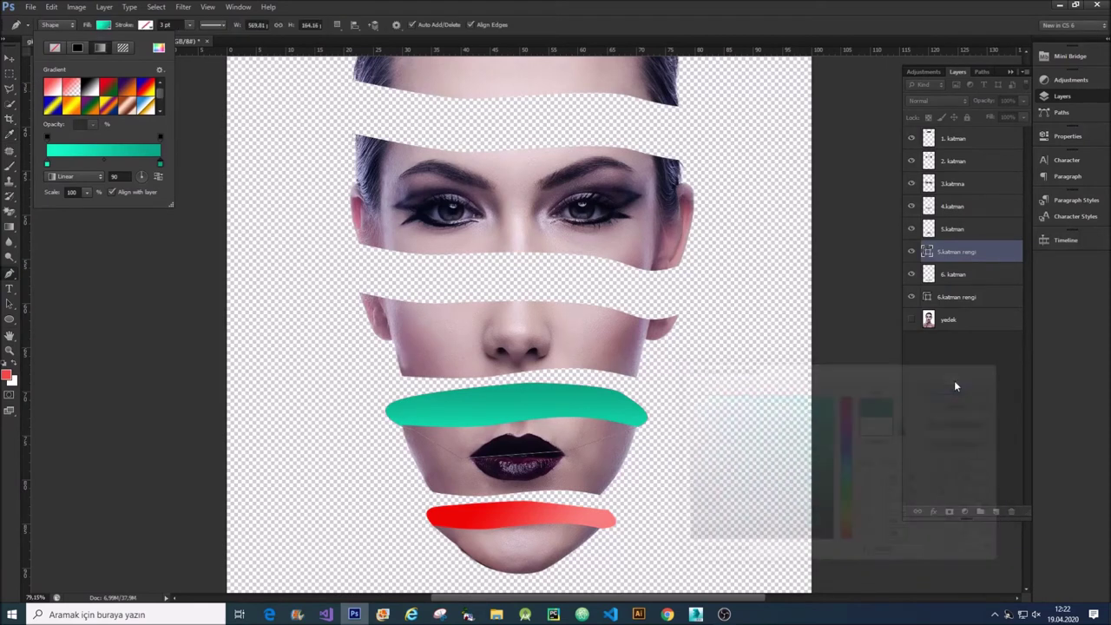
pyautogui.click(137, 170)
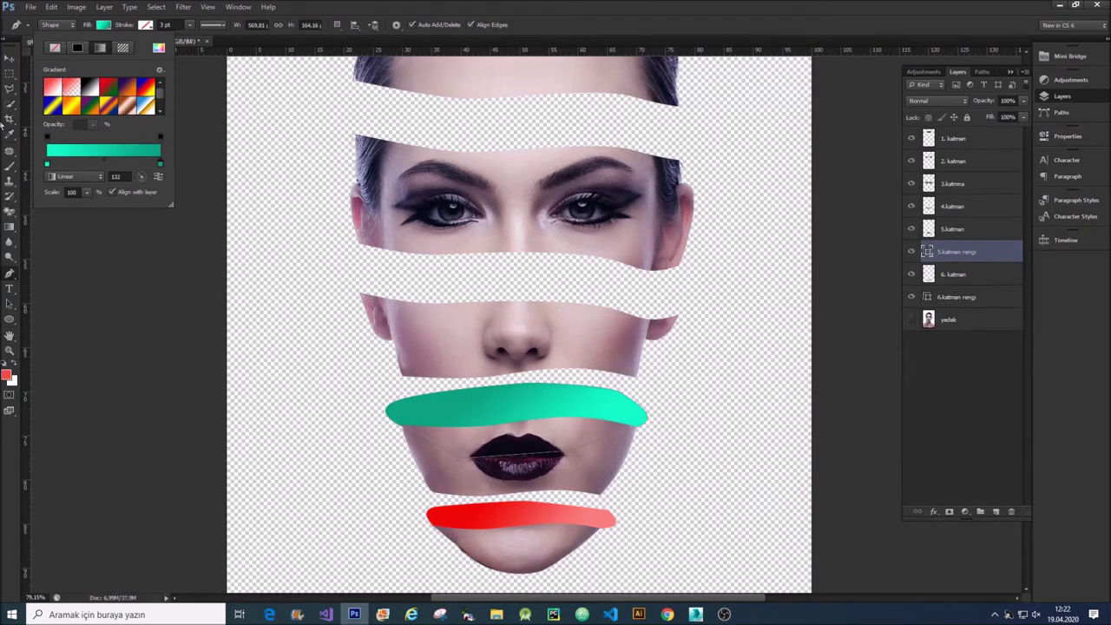
pyautogui.click(950, 230)
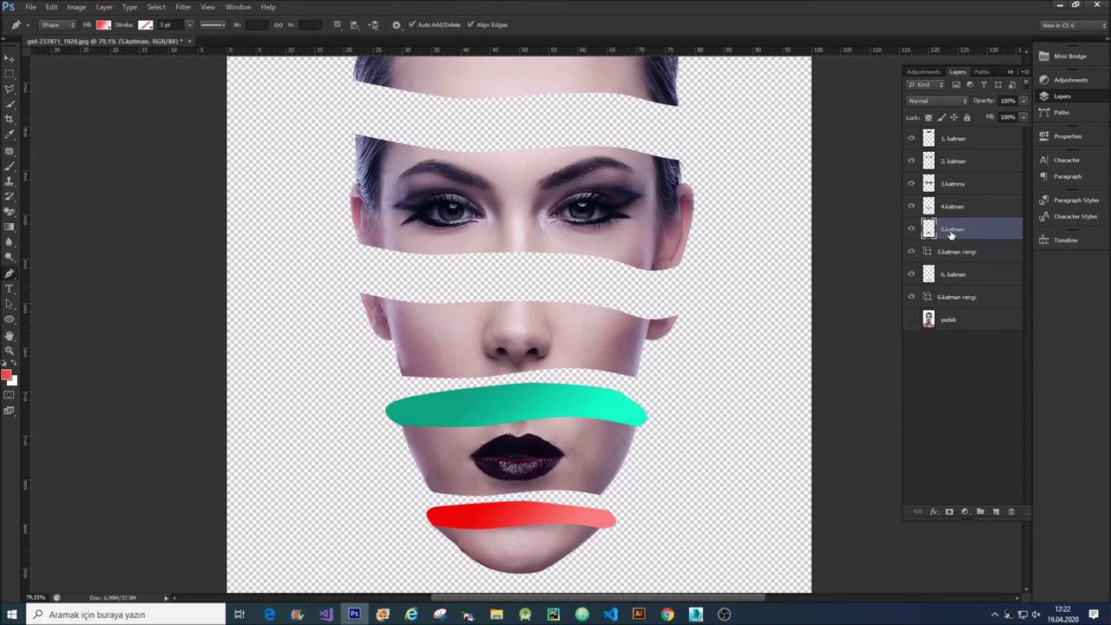
pyautogui.click(955, 213)
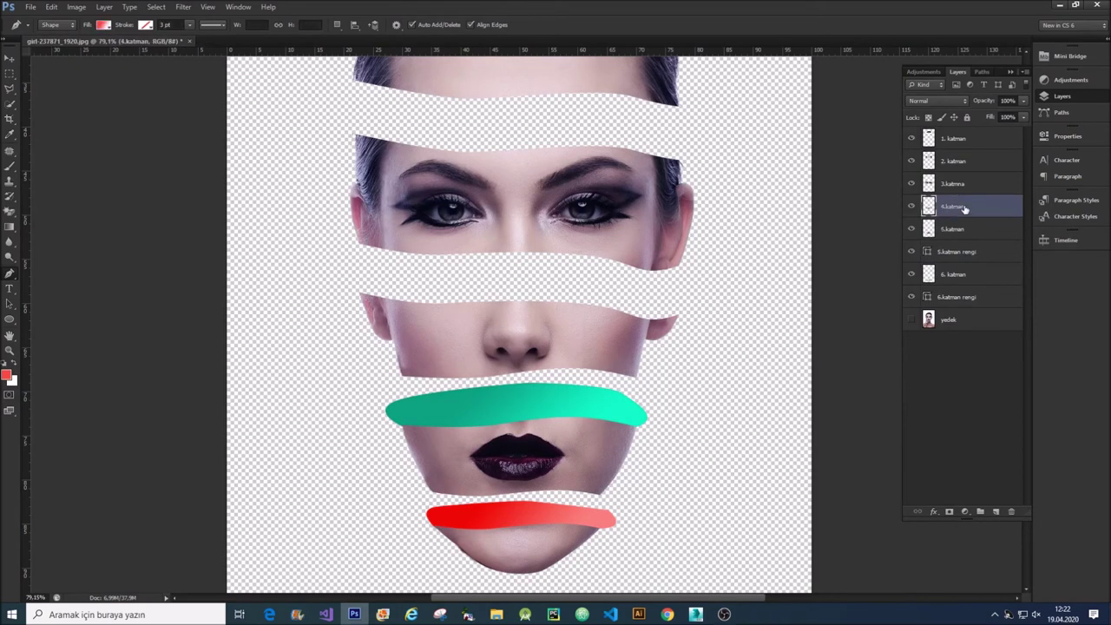
pyautogui.scroll(2, 443, 274)
pyautogui.scroll(2, 460, 388)
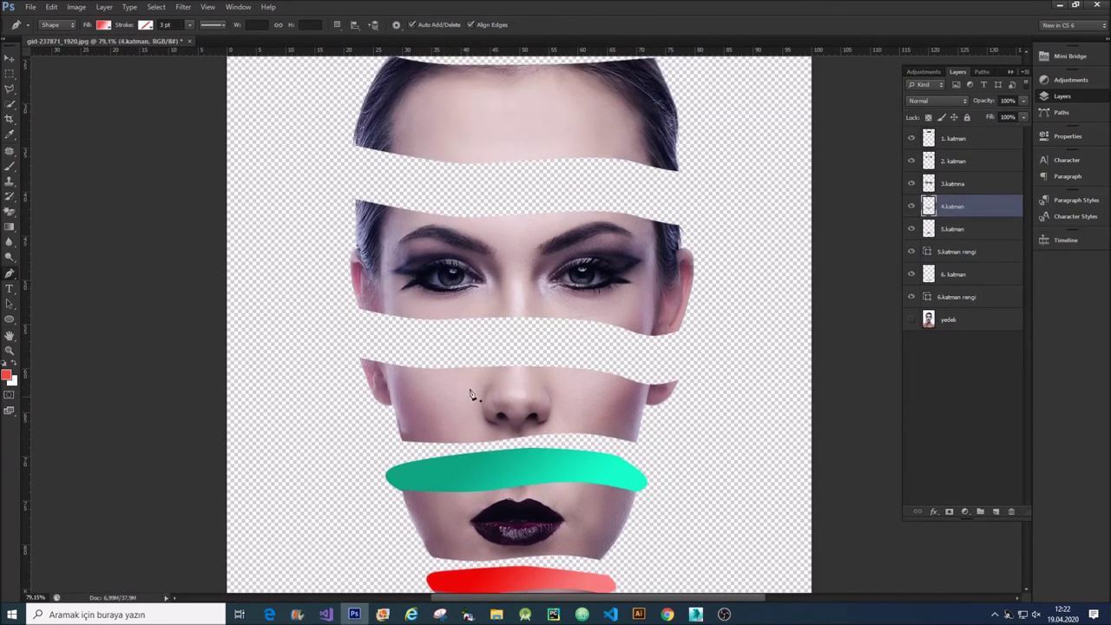
pyautogui.scroll(1, 461, 388)
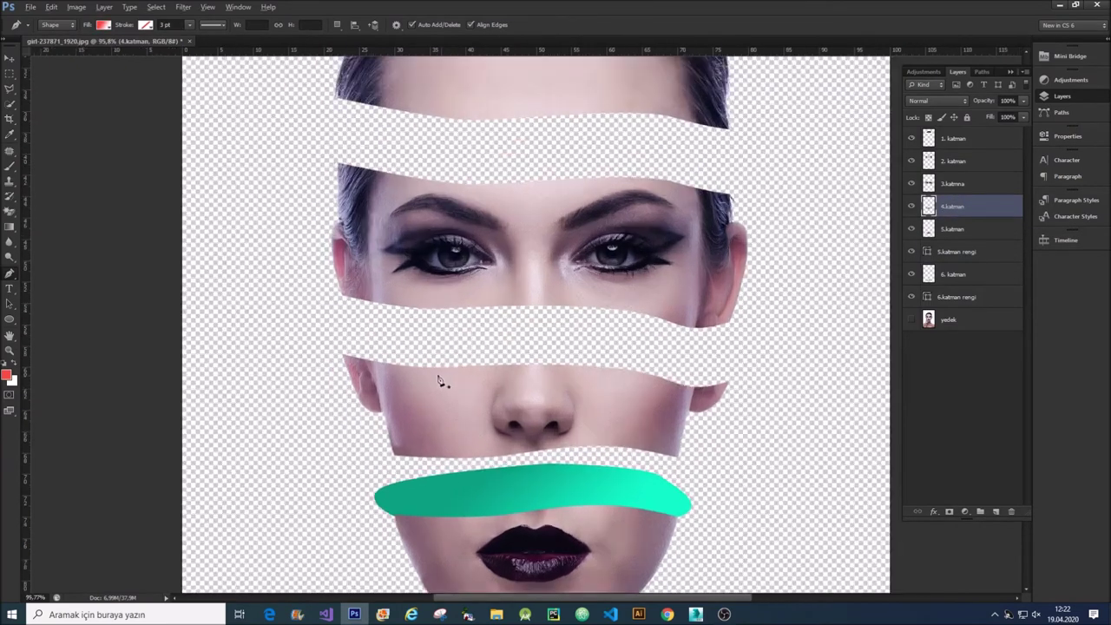
pyautogui.click(343, 357)
pyautogui.moveTo(344, 329); pyautogui.dragTo(371, 328)
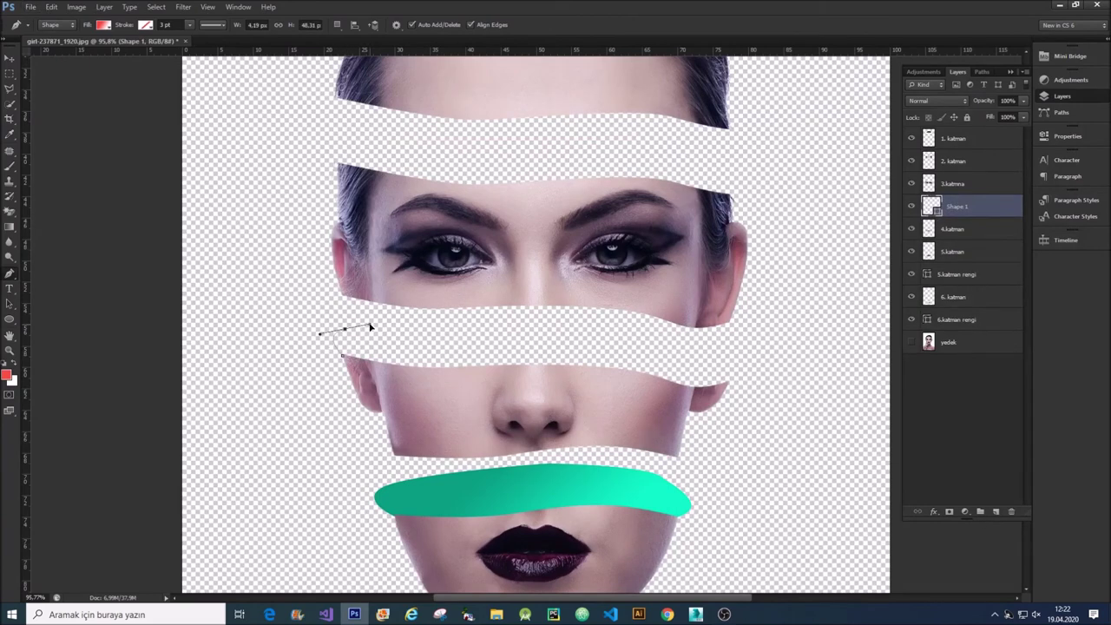
pyautogui.moveTo(518, 323); pyautogui.dragTo(542, 341)
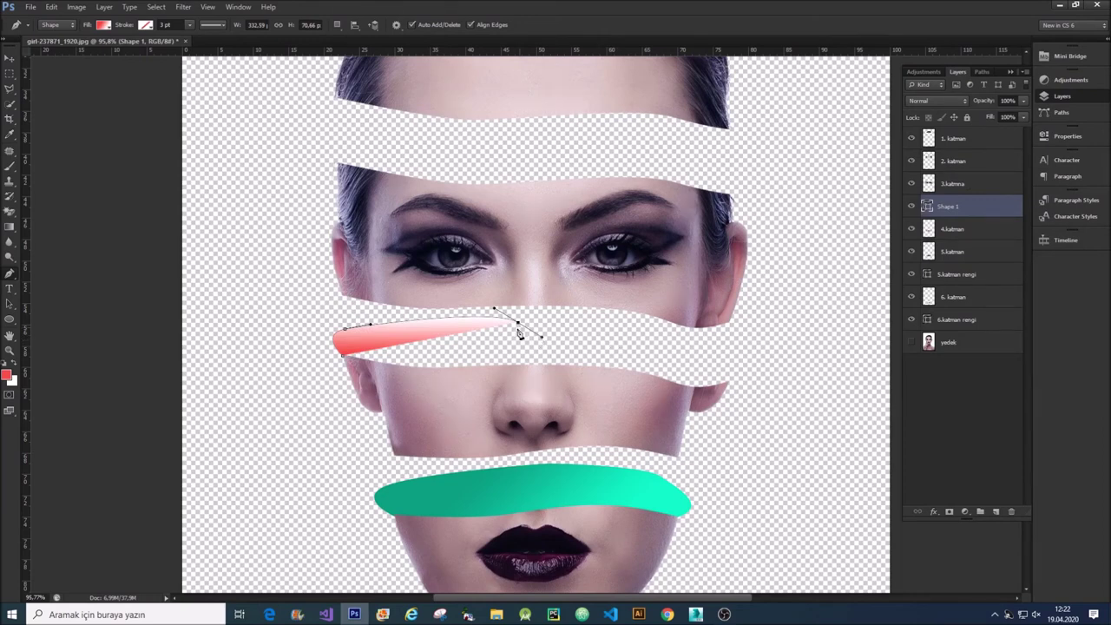
pyautogui.hotkey('ctrl', 'z')
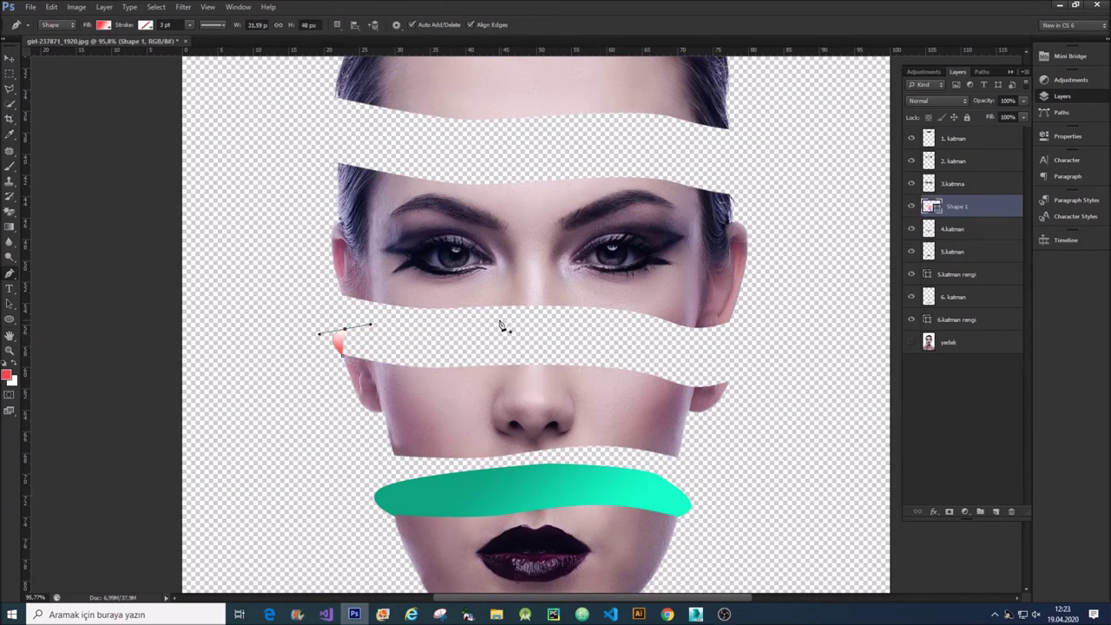
pyautogui.moveTo(508, 321); pyautogui.dragTo(534, 321)
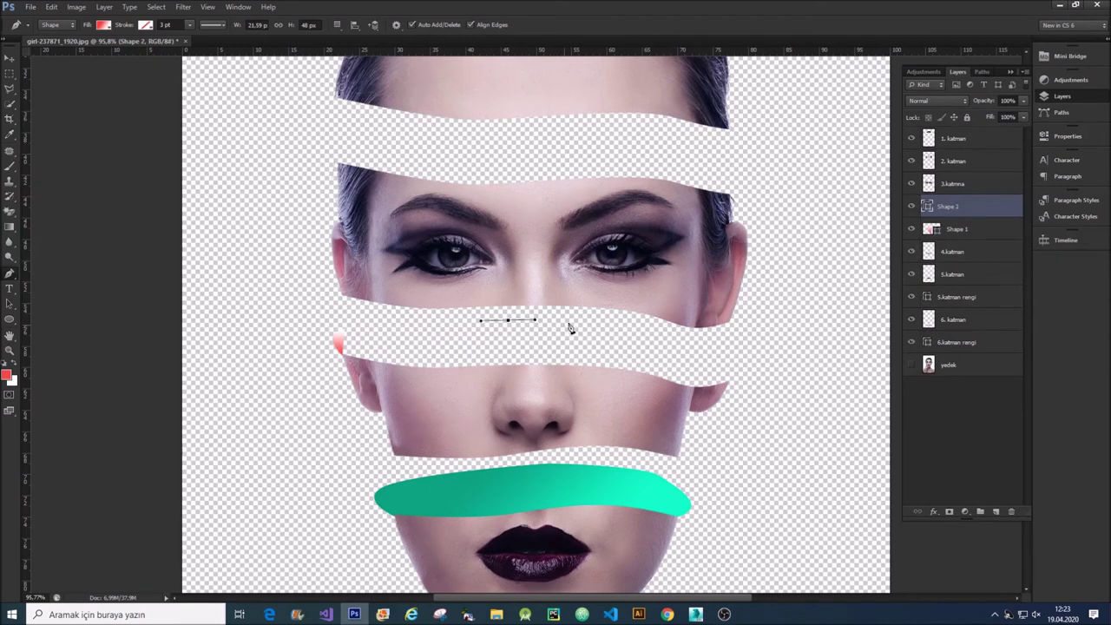
pyautogui.hotkey('ctrl', 'alt', 'z')
pyautogui.hotkey('ctrl', 'alt', 'z')
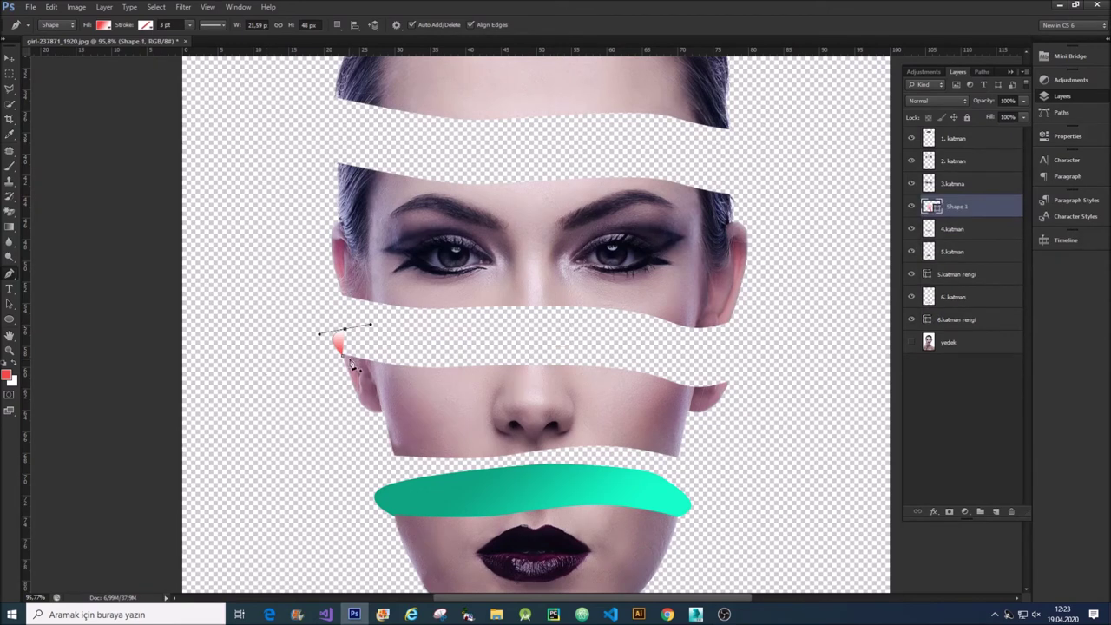
pyautogui.hotkey('ctrl', 'alt', 'z')
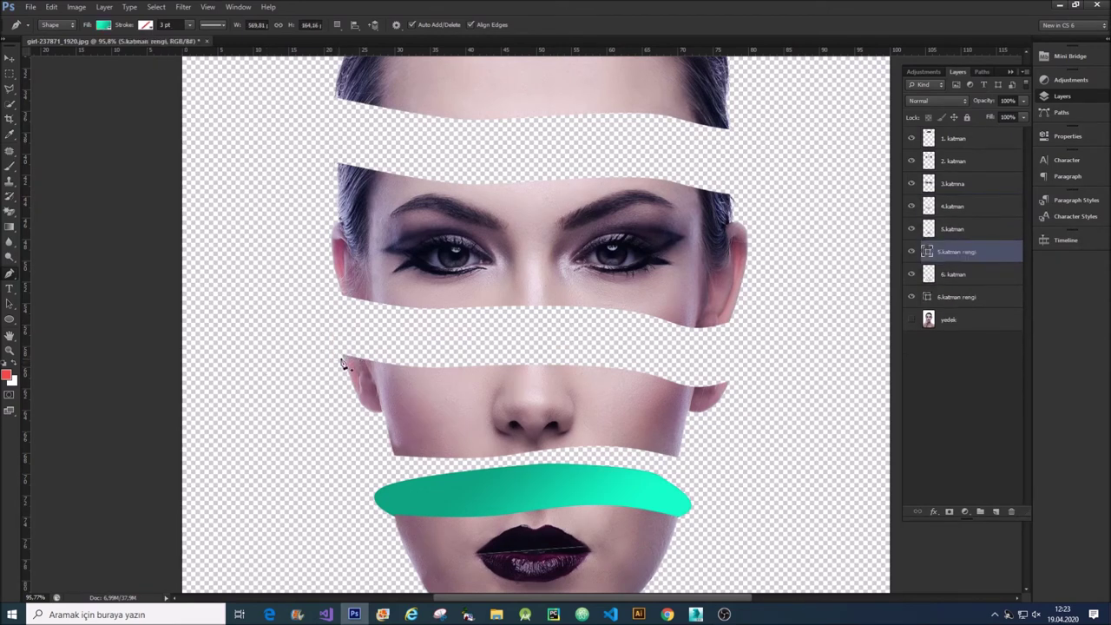
# Draw curved anchors spanning the eye–nose gap, creating a teal-filled shape
pyautogui.click(344, 357)
pyautogui.moveTo(336, 335); pyautogui.dragTo(380, 327)
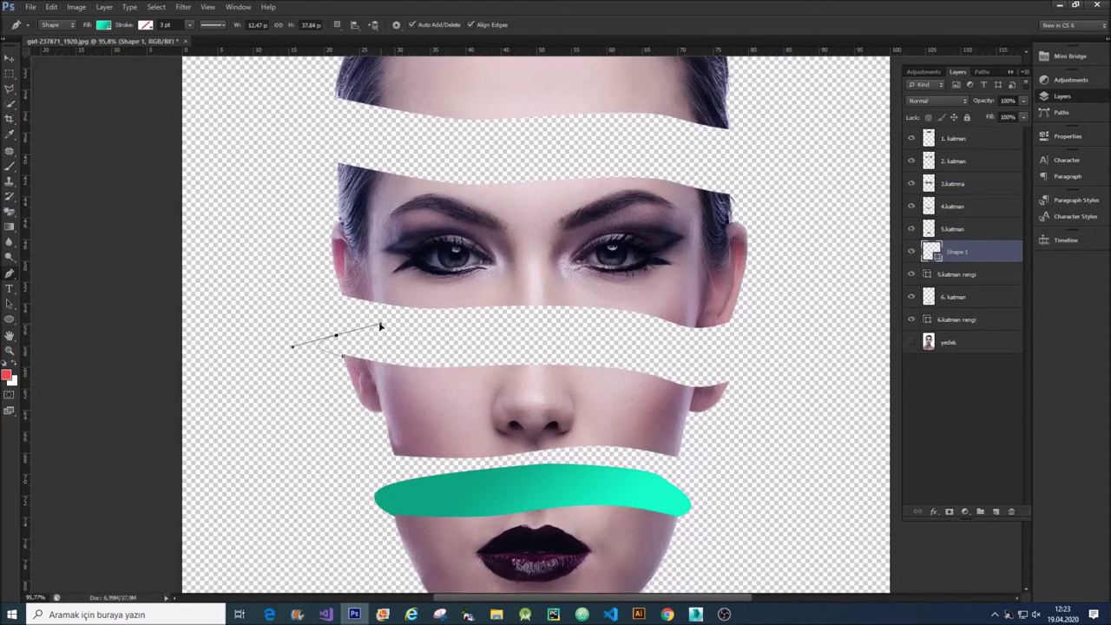
pyautogui.moveTo(567, 323); pyautogui.dragTo(582, 325)
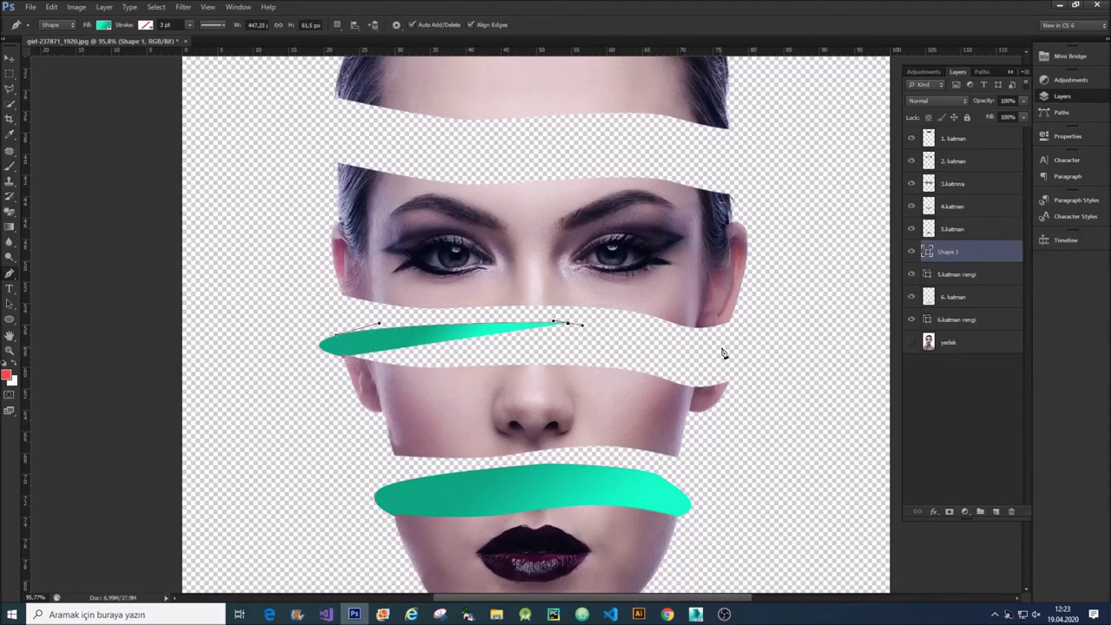
pyautogui.moveTo(729, 349); pyautogui.dragTo(750, 373)
pyautogui.moveTo(750, 374); pyautogui.dragTo(661, 409)
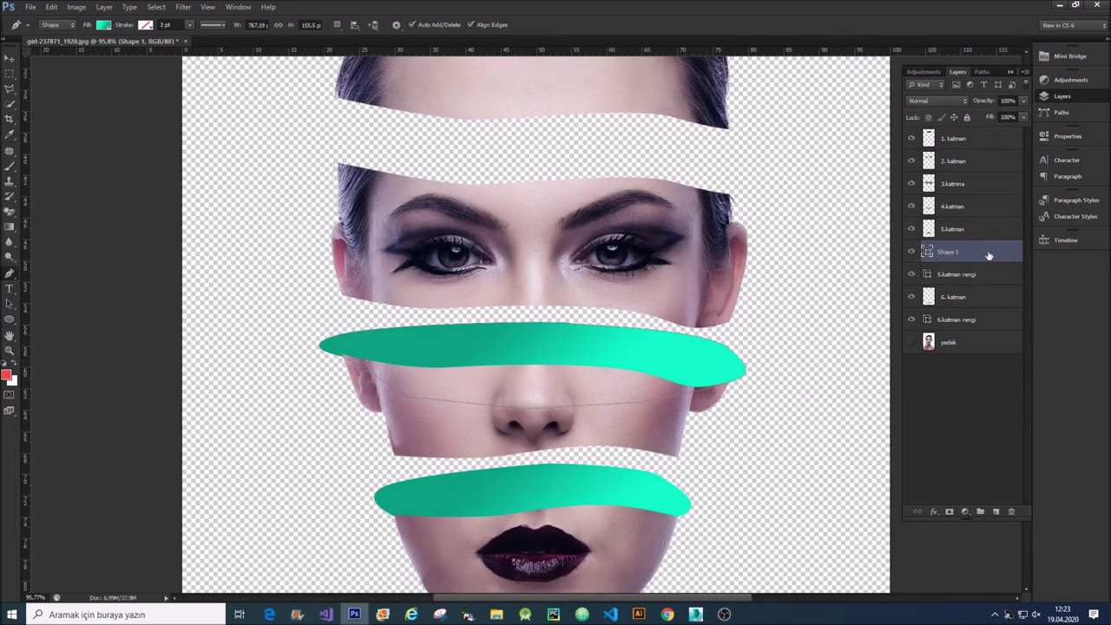
# Move Shape 1 above 5.katman and rename it 4.katman rengi
pyautogui.moveTo(950, 253); pyautogui.dragTo(957, 226)
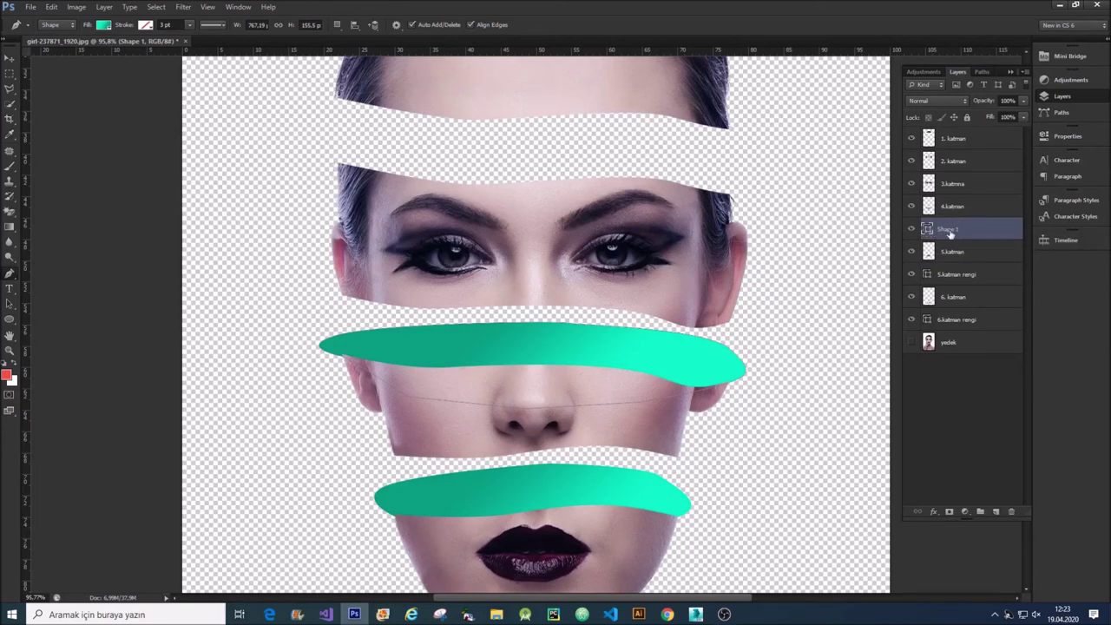
pyautogui.doubleClick(948, 229)
pyautogui.write('4.katman rengi')
pyautogui.press('Return')
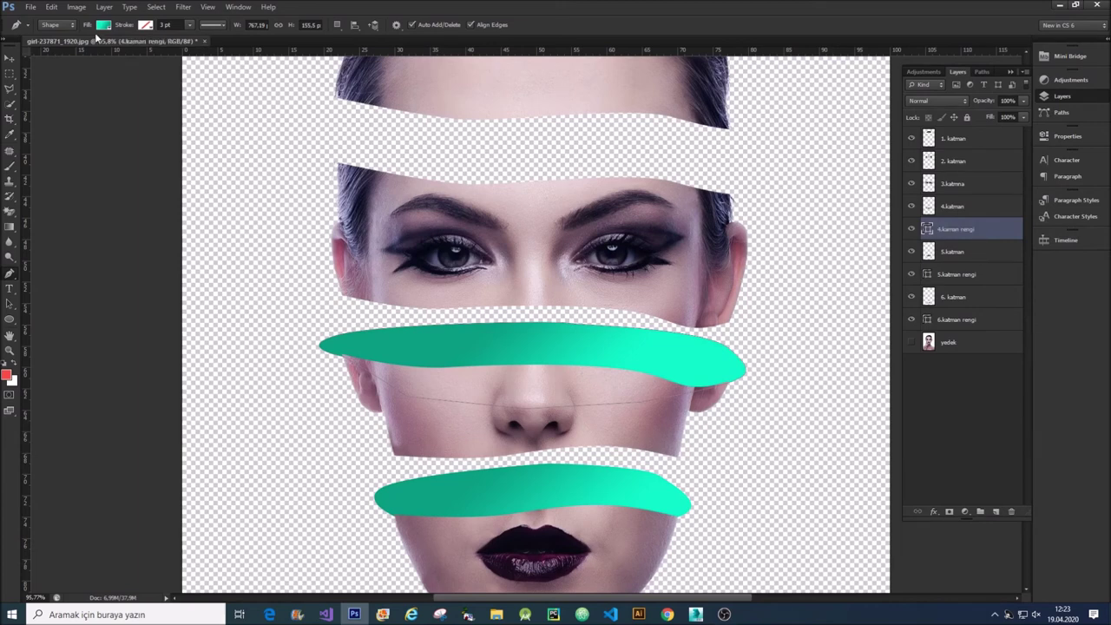
# Change the stripe's gradient stops from teal to magenta ff00c6 and a darker magenta
pyautogui.click(102, 26)
pyautogui.click(105, 27)
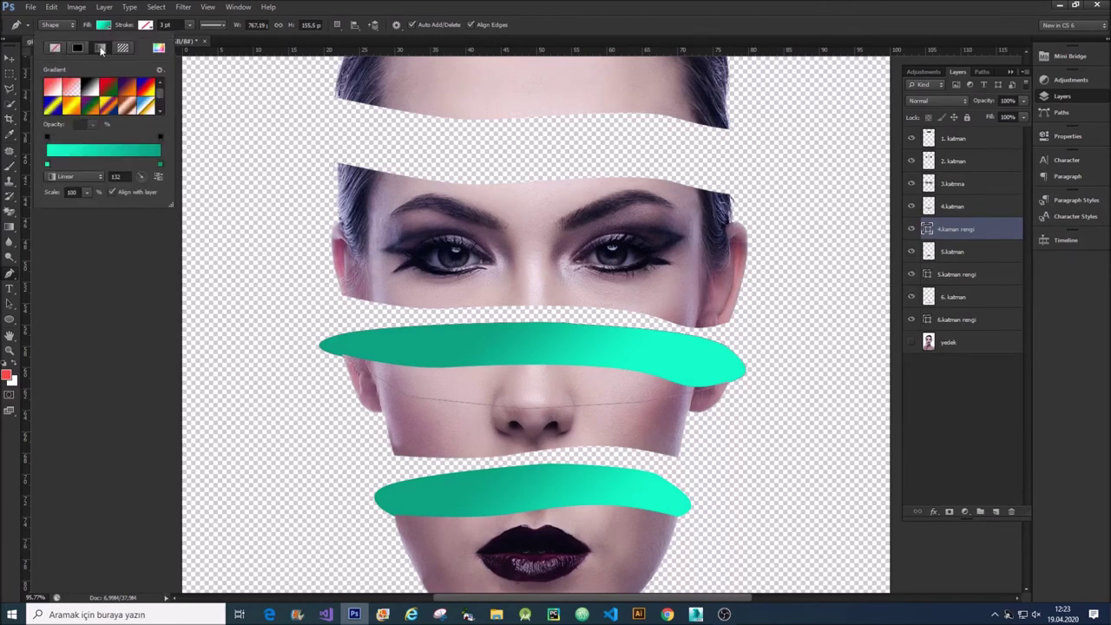
pyautogui.doubleClick(47, 167)
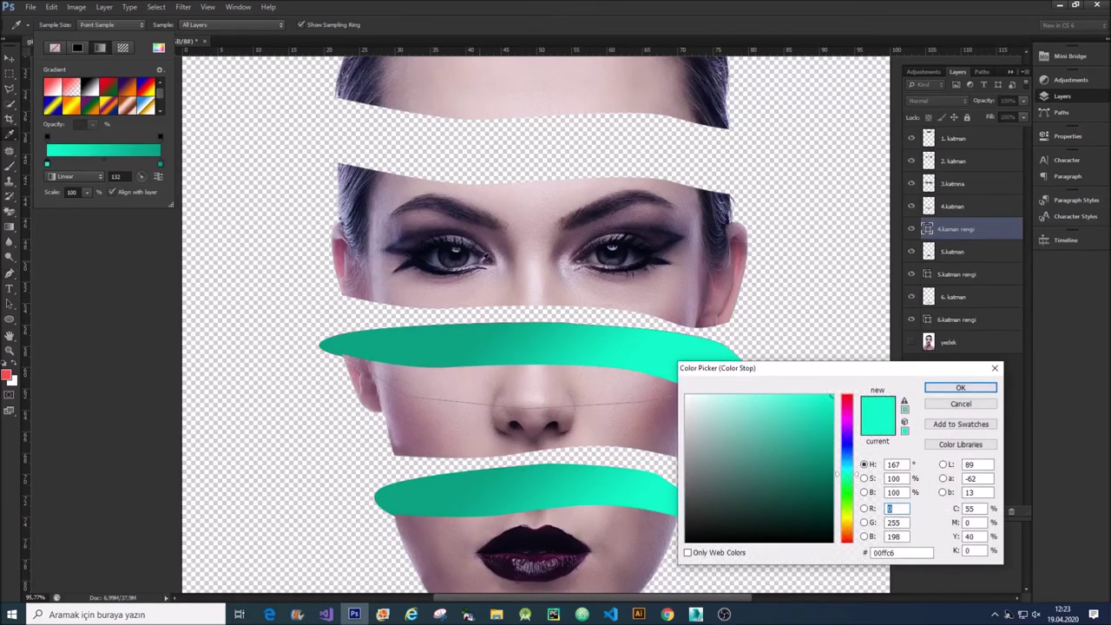
pyautogui.moveTo(855, 524); pyautogui.dragTo(851, 415)
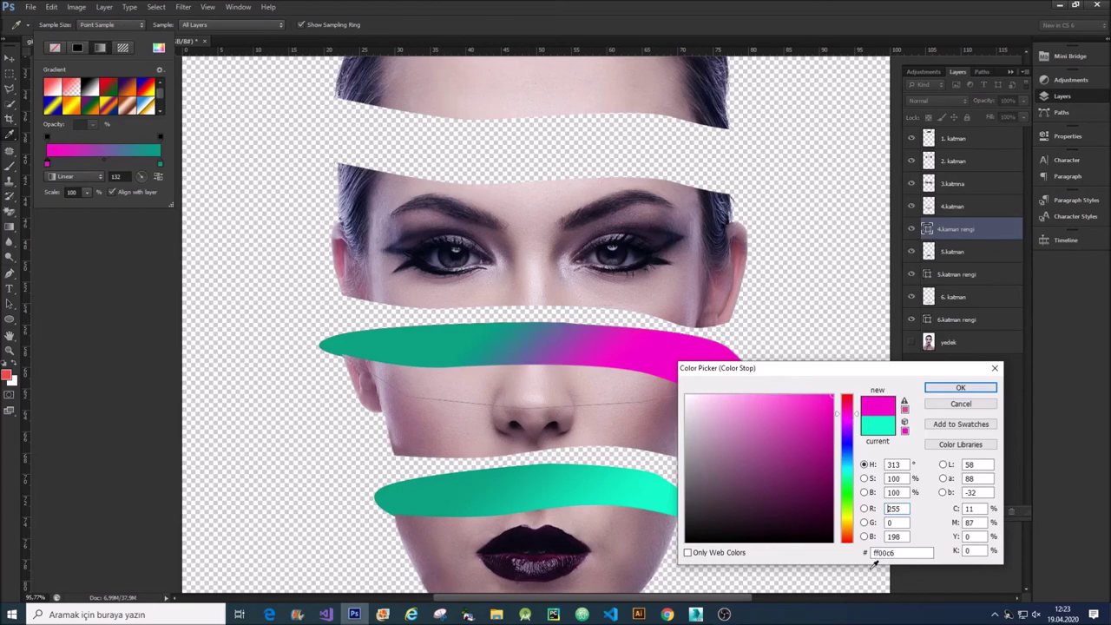
pyautogui.click(902, 552)
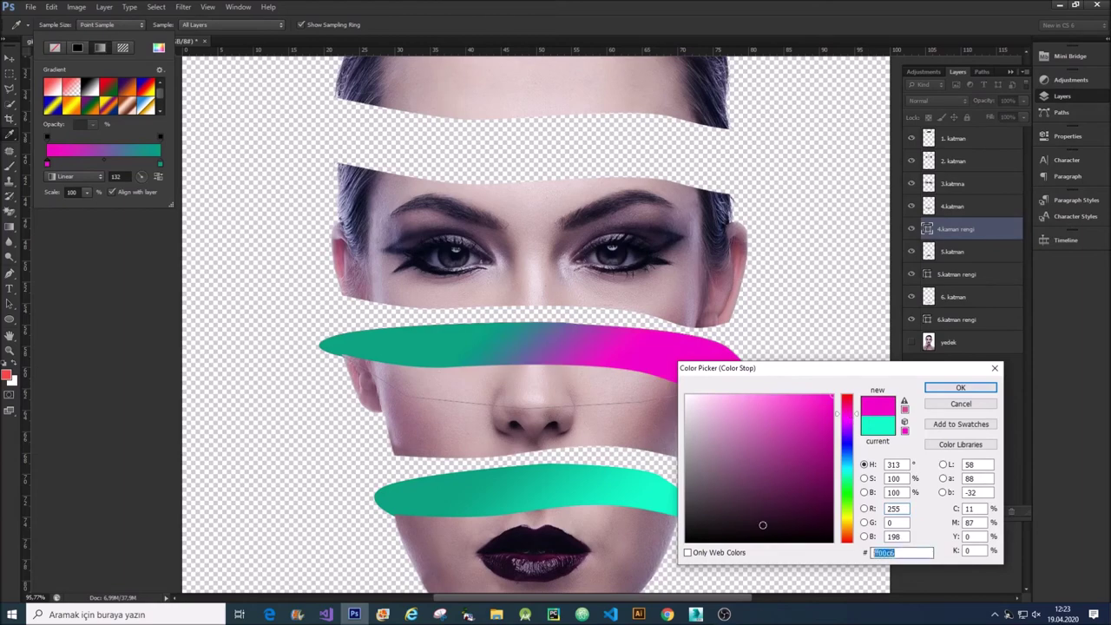
pyautogui.click(961, 387)
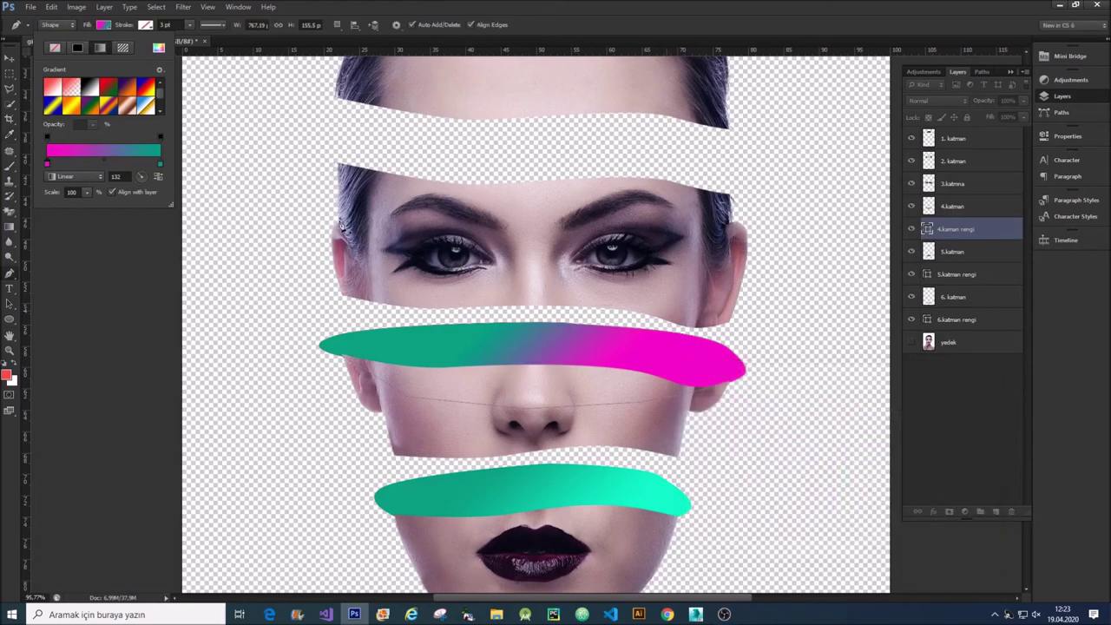
pyautogui.doubleClick(160, 167)
pyautogui.write('ff00c6')
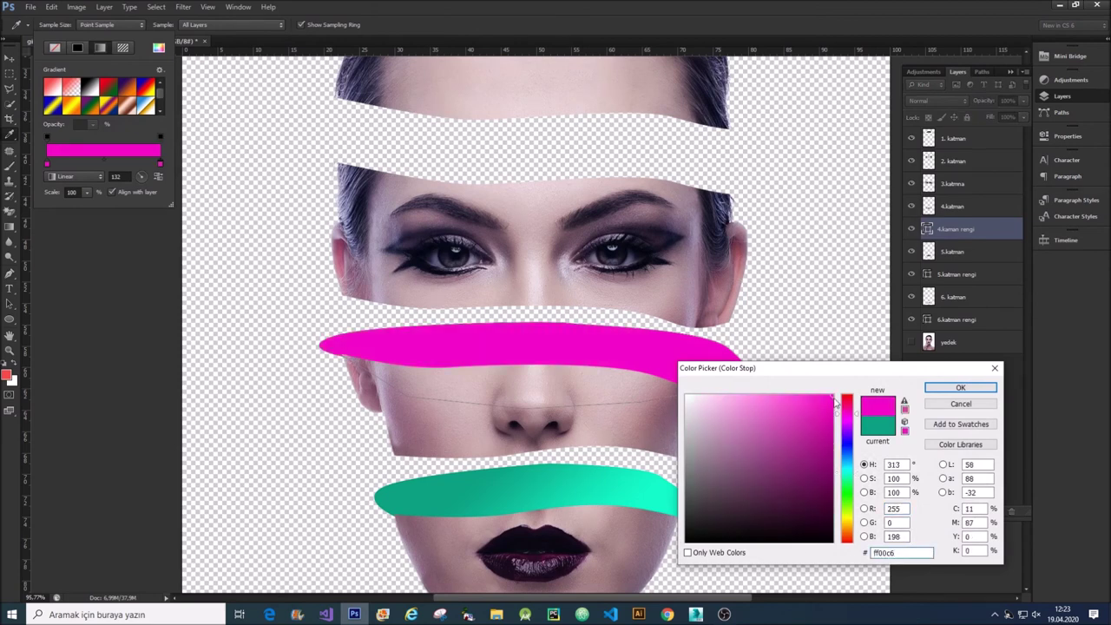
pyautogui.moveTo(834, 398); pyautogui.dragTo(833, 469)
pyautogui.click(961, 387)
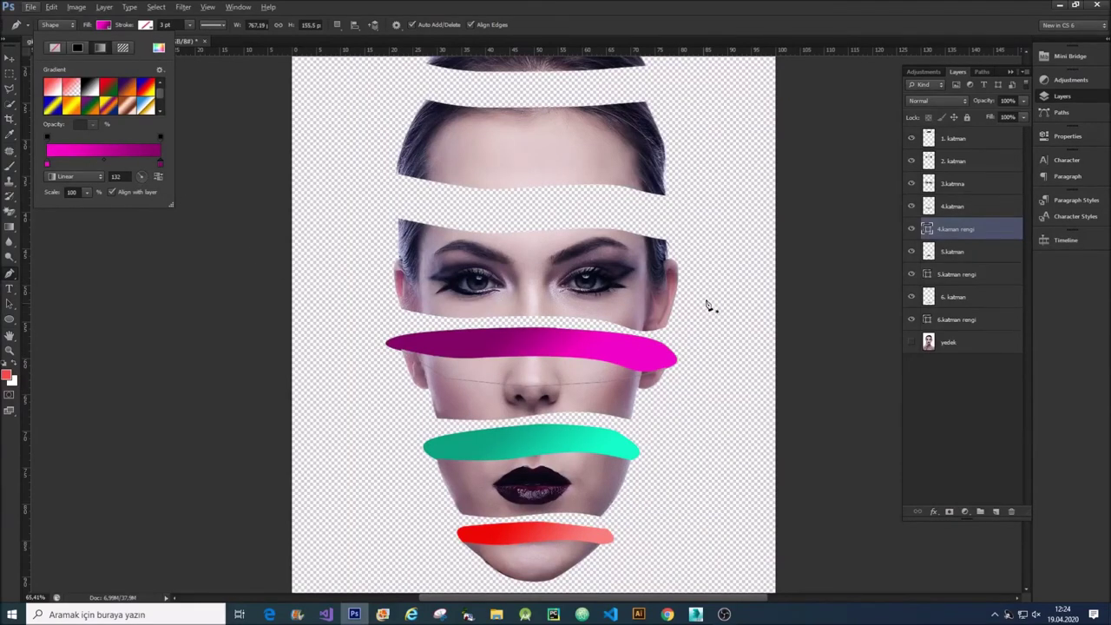
pyautogui.click(956, 207)
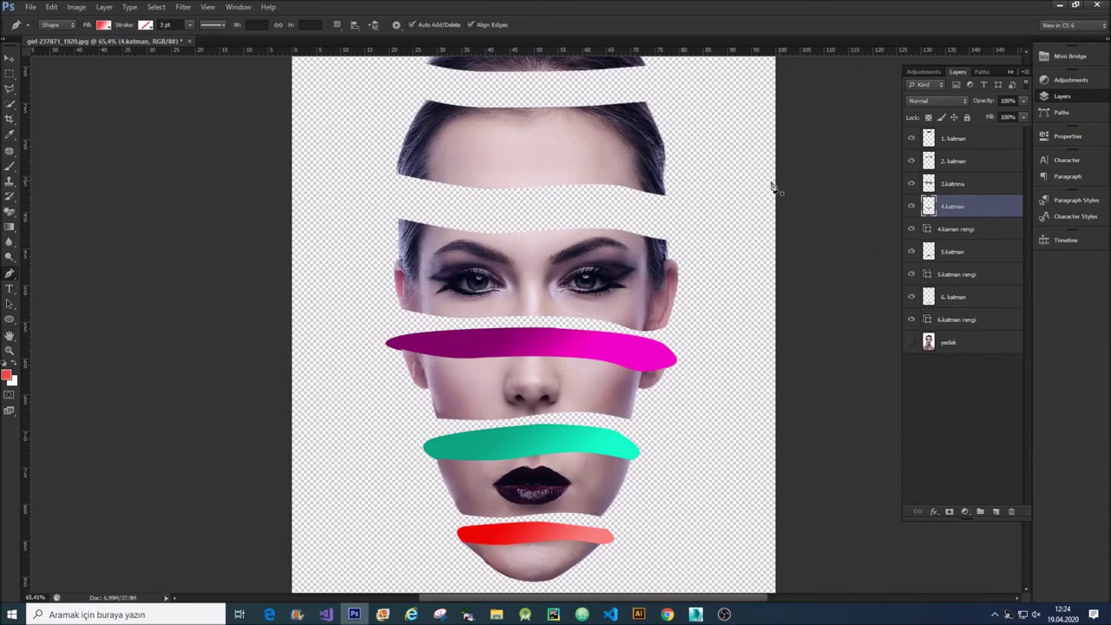
# Outline a closed wavy band shape across the gap above the eyes with smooth curved anchors
pyautogui.scroll(3, 521, 261)
pyautogui.scroll(1, 402, 339)
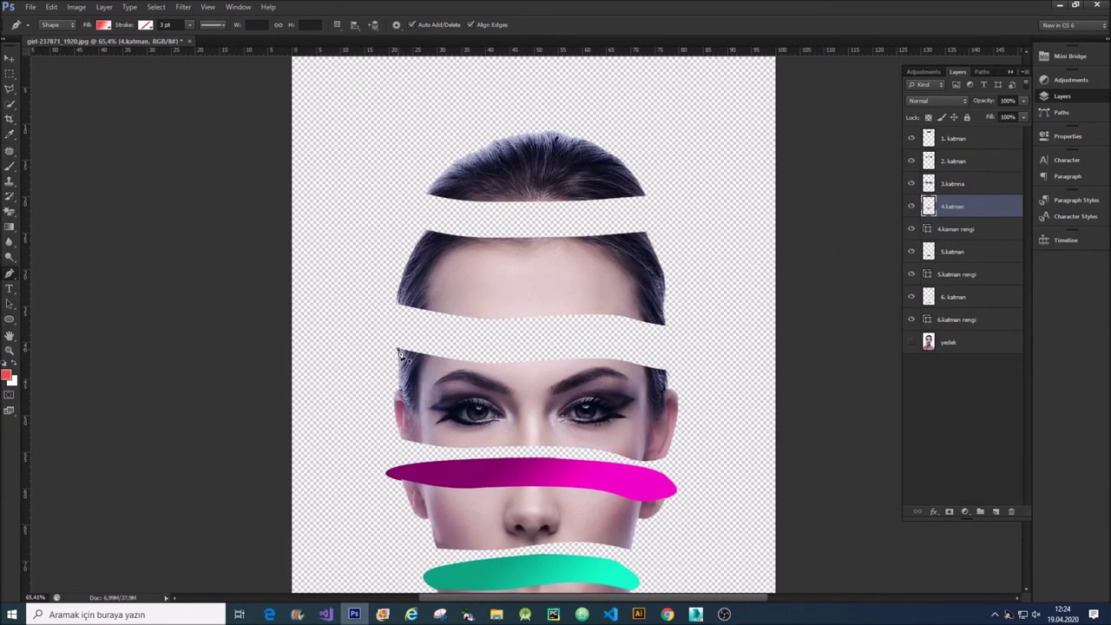
pyautogui.moveTo(401, 330); pyautogui.dragTo(420, 326)
pyautogui.moveTo(497, 329); pyautogui.dragTo(547, 336)
pyautogui.moveTo(646, 343); pyautogui.dragTo(674, 353)
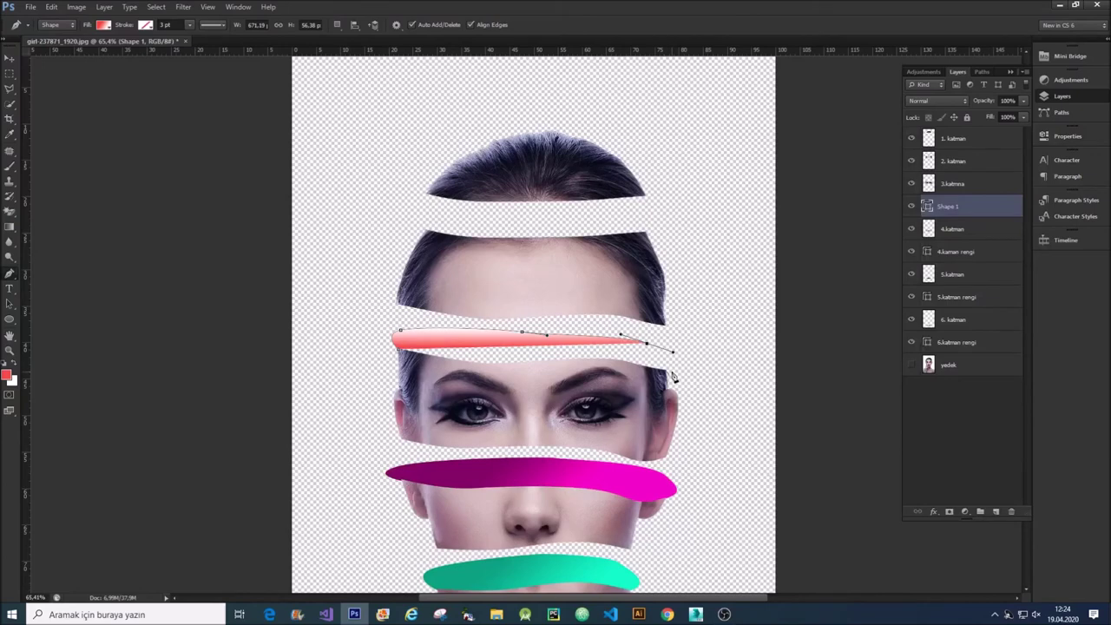
pyautogui.moveTo(669, 379); pyautogui.dragTo(652, 377)
pyautogui.moveTo(557, 390); pyautogui.dragTo(564, 392)
pyautogui.moveTo(452, 378); pyautogui.dragTo(458, 379)
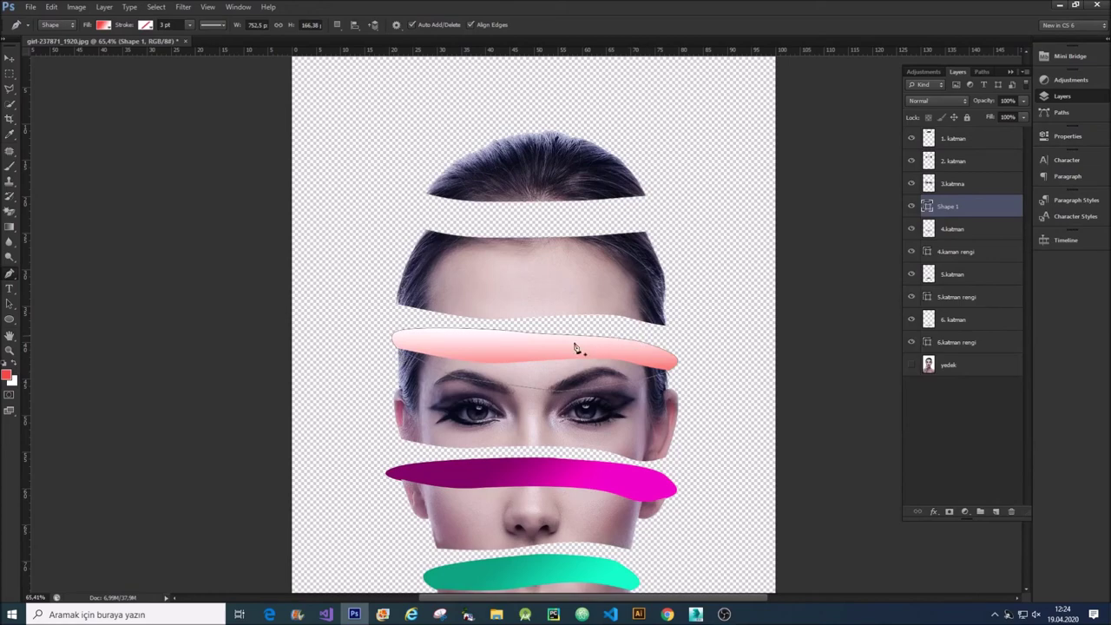
pyautogui.scroll(-2, 542, 366)
pyautogui.scroll(-2, 543, 366)
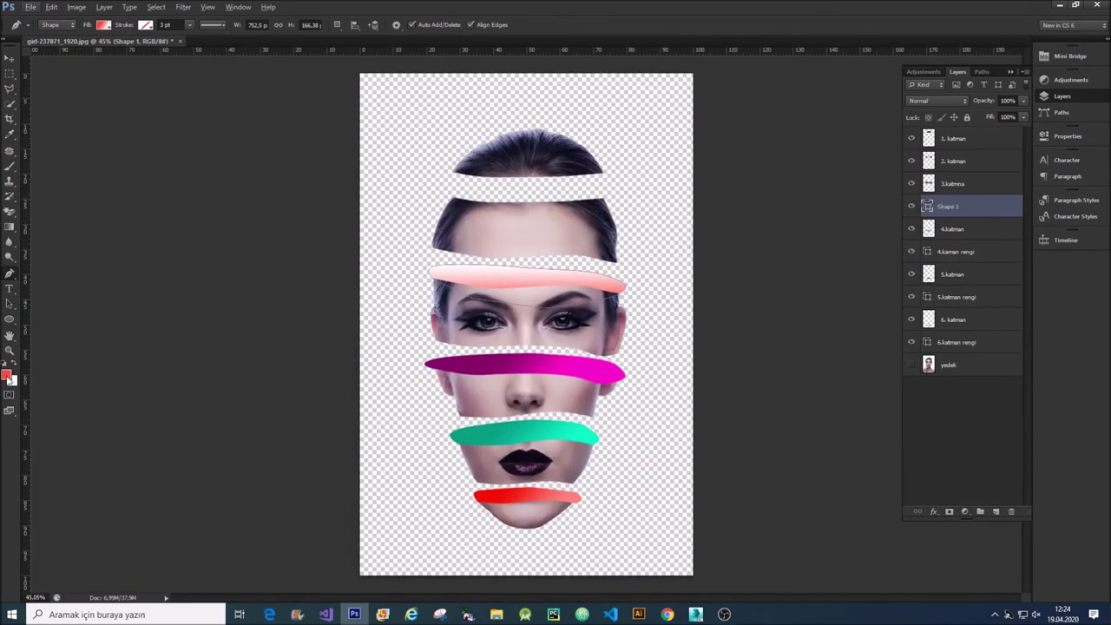
# Give the new band a yellow-to-olive gradient (dcdf00 darkened) at a 135° angle
pyautogui.click(104, 26)
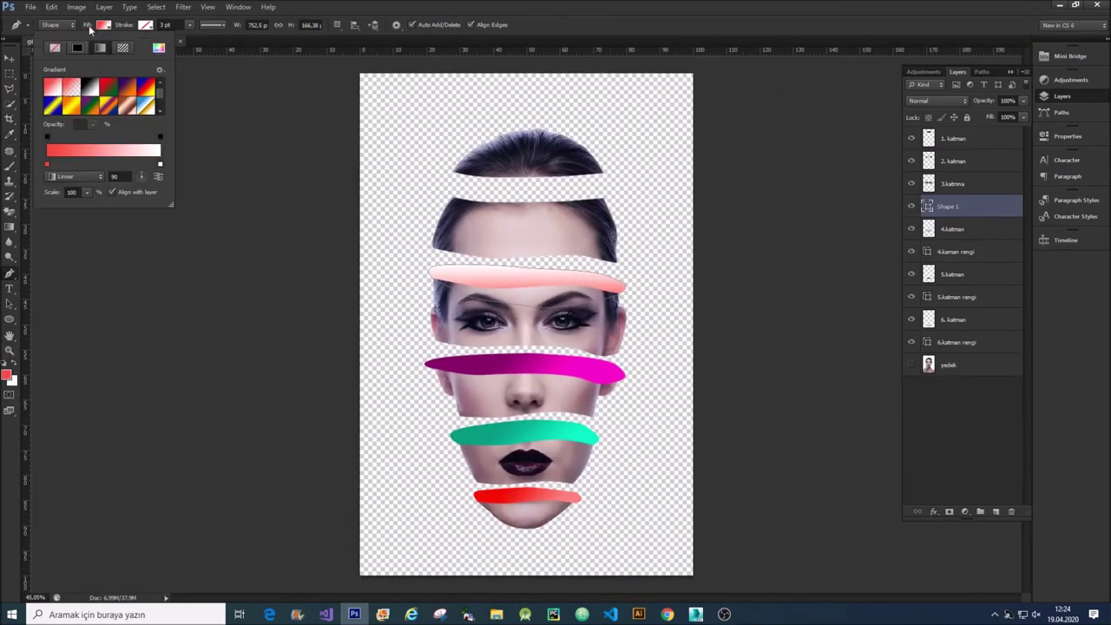
pyautogui.doubleClick(45, 164)
pyautogui.click(850, 519)
pyautogui.moveTo(814, 450)
pyautogui.mouseDown()
pyautogui.moveTo(851, 422)
pyautogui.moveTo(831, 414)
pyautogui.mouseUp()
pyautogui.click(903, 554)
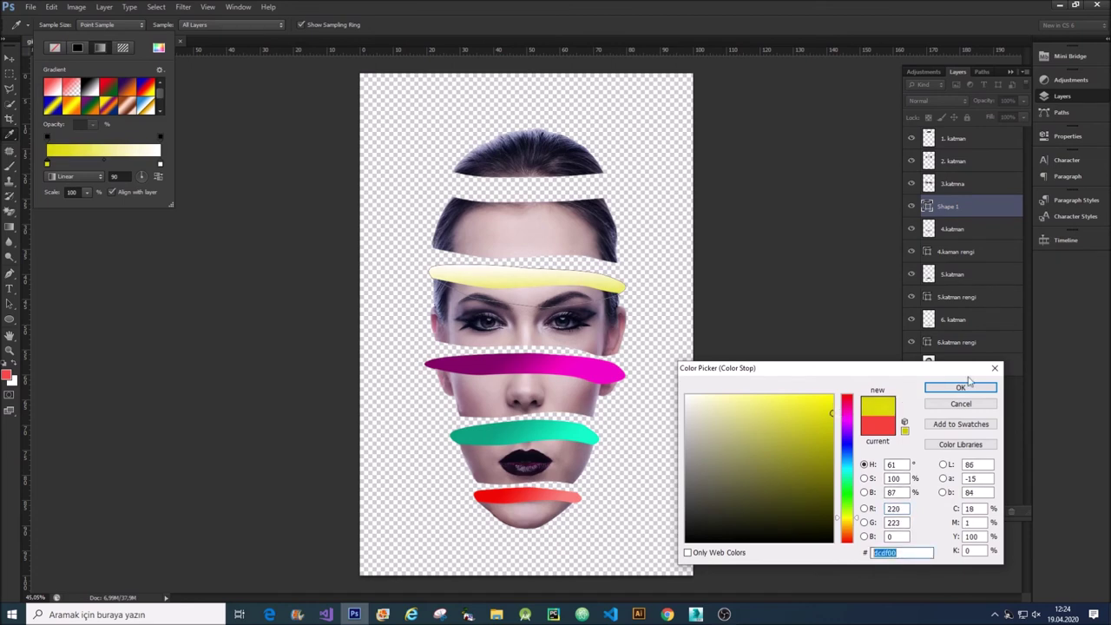
pyautogui.click(960, 387)
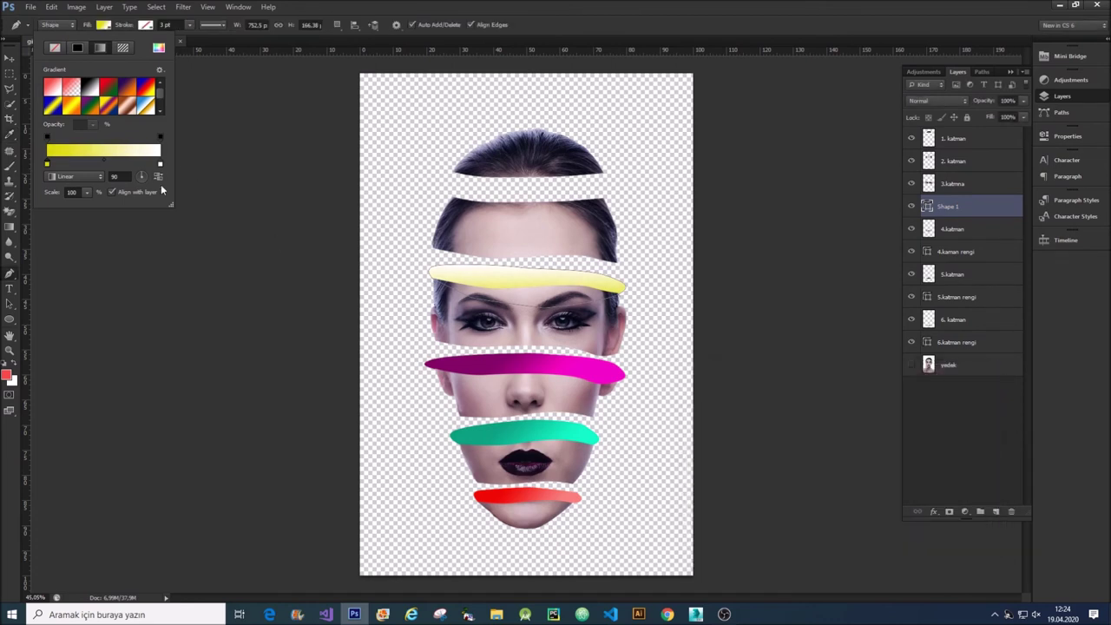
pyautogui.doubleClick(161, 165)
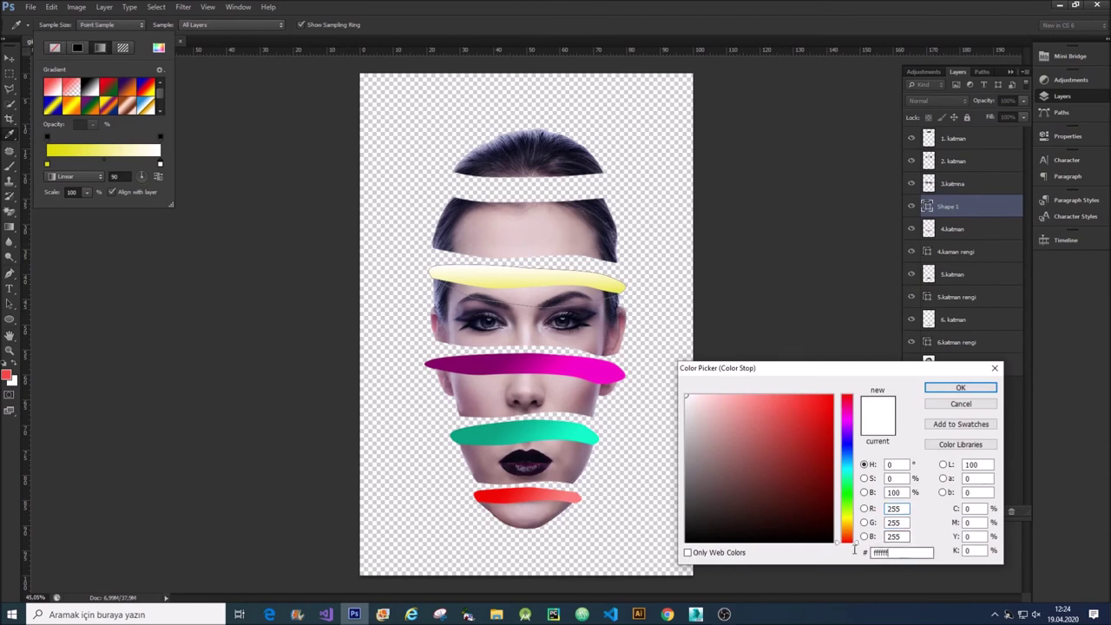
pyautogui.write('dcdf00')
pyautogui.moveTo(820, 424); pyautogui.dragTo(829, 443)
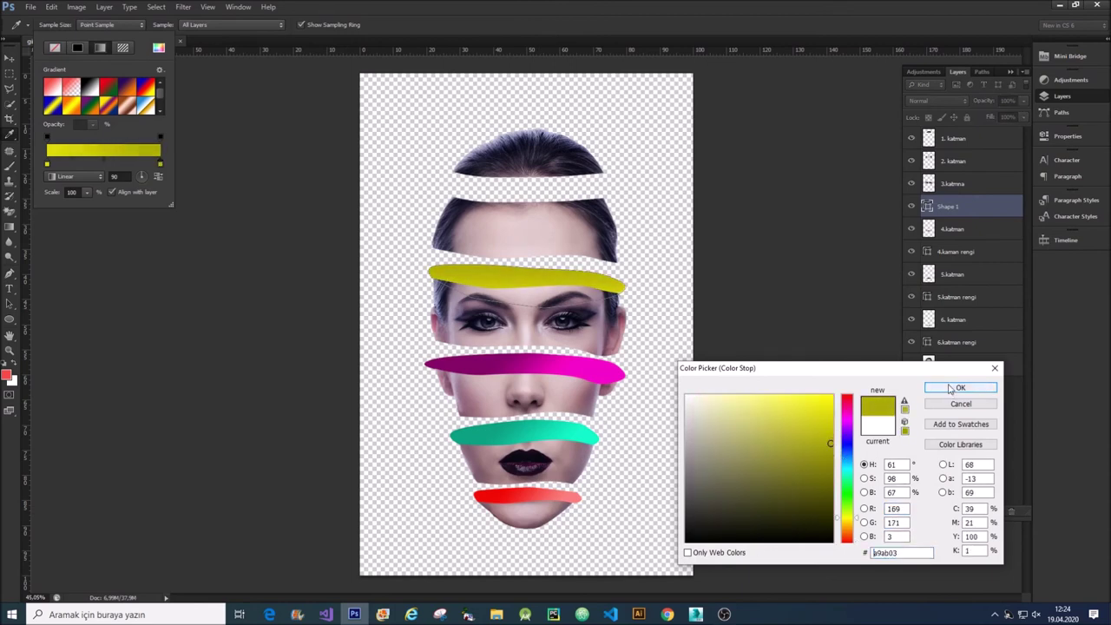
pyautogui.click(957, 388)
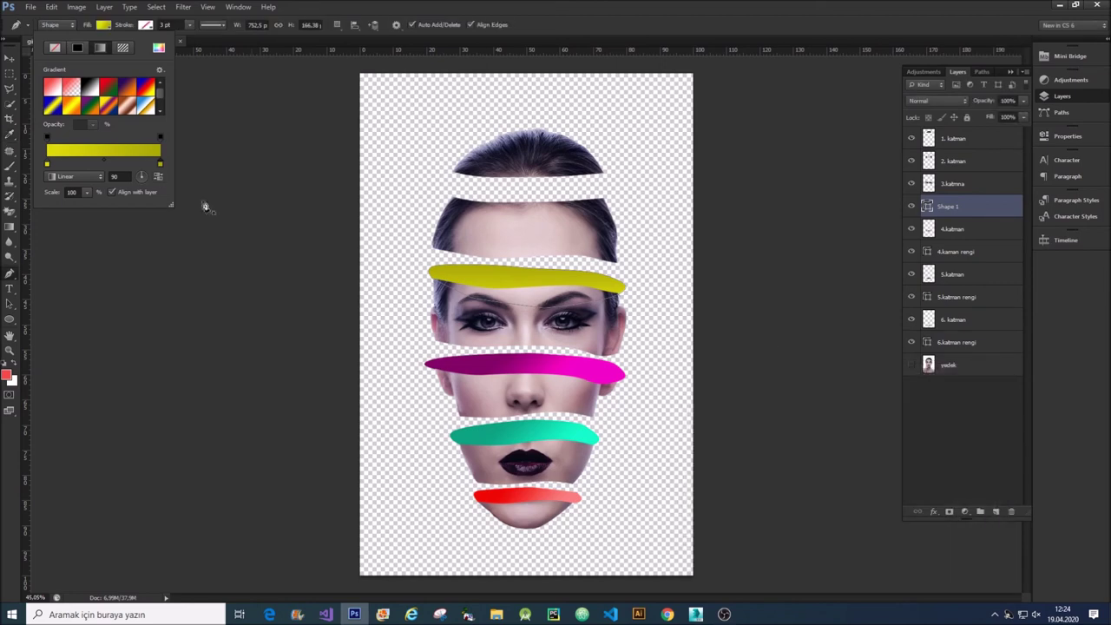
pyautogui.click(135, 172)
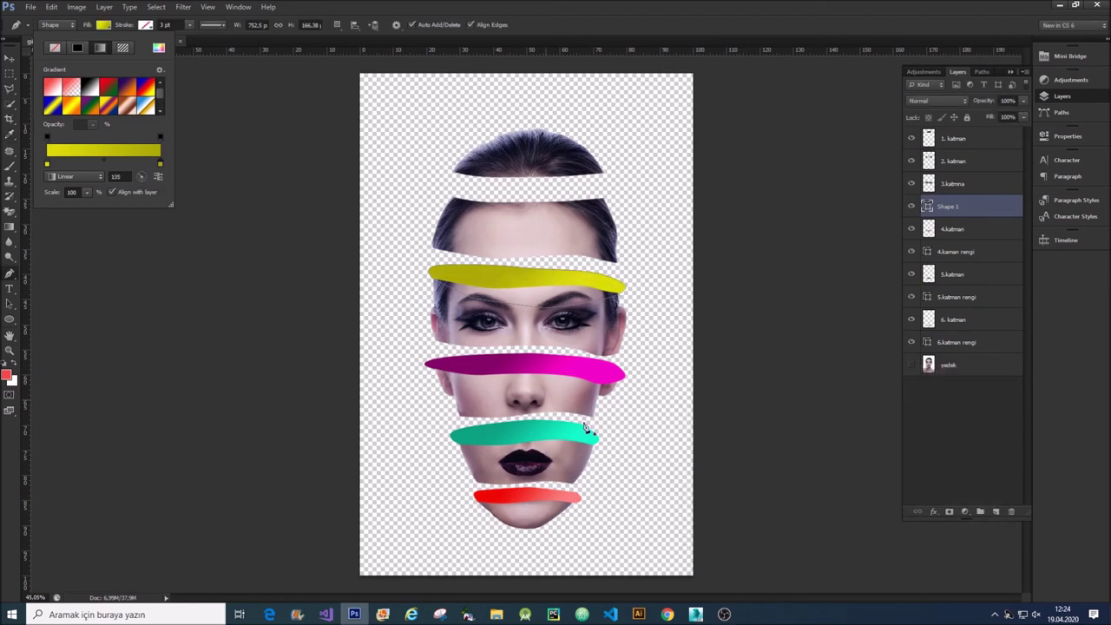
# Rename the band's Shape 1 layer to 3.katman rengi
pyautogui.click(10, 57)
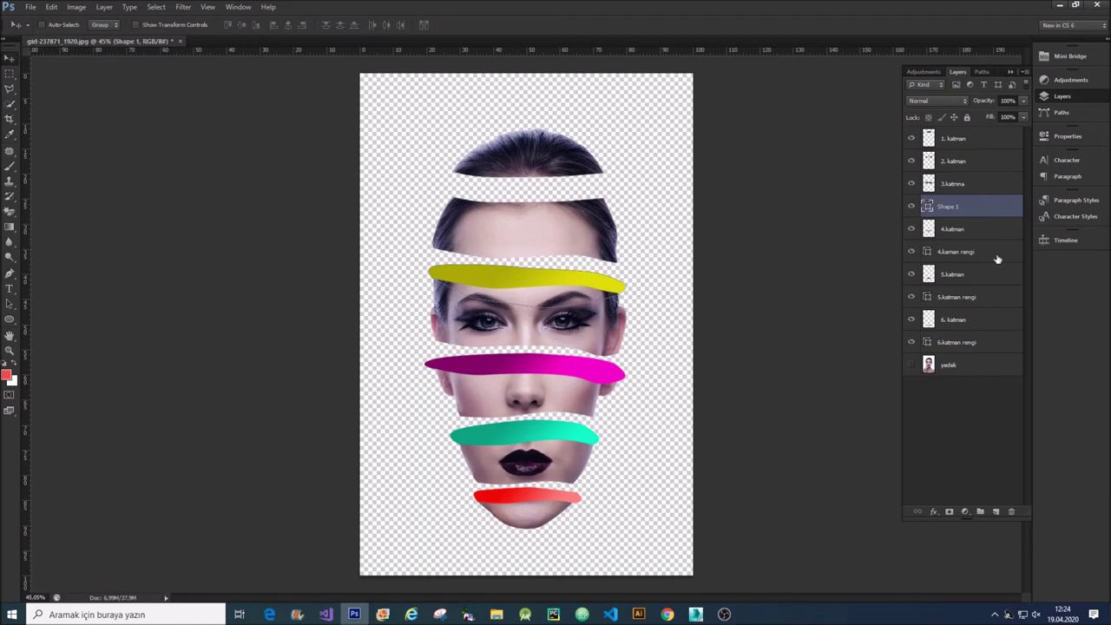
pyautogui.doubleClick(955, 210)
pyautogui.write('gi')
pyautogui.press('Return')
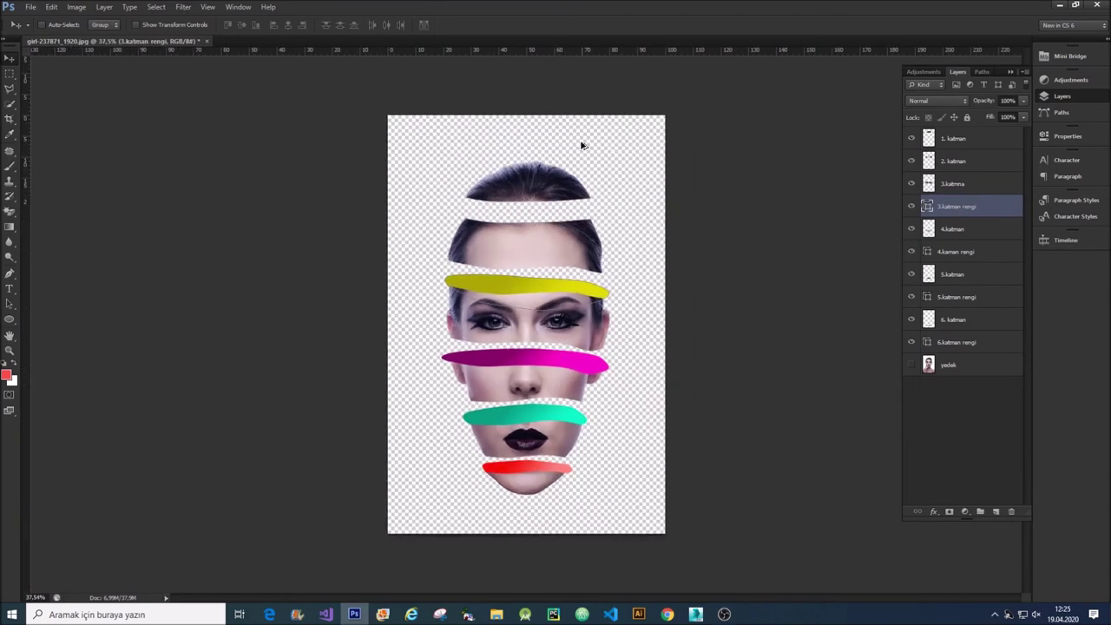
# Zoom in on the hair gap and switch to the Pen tool in Shape mode
pyautogui.scroll(2, 551, 149)
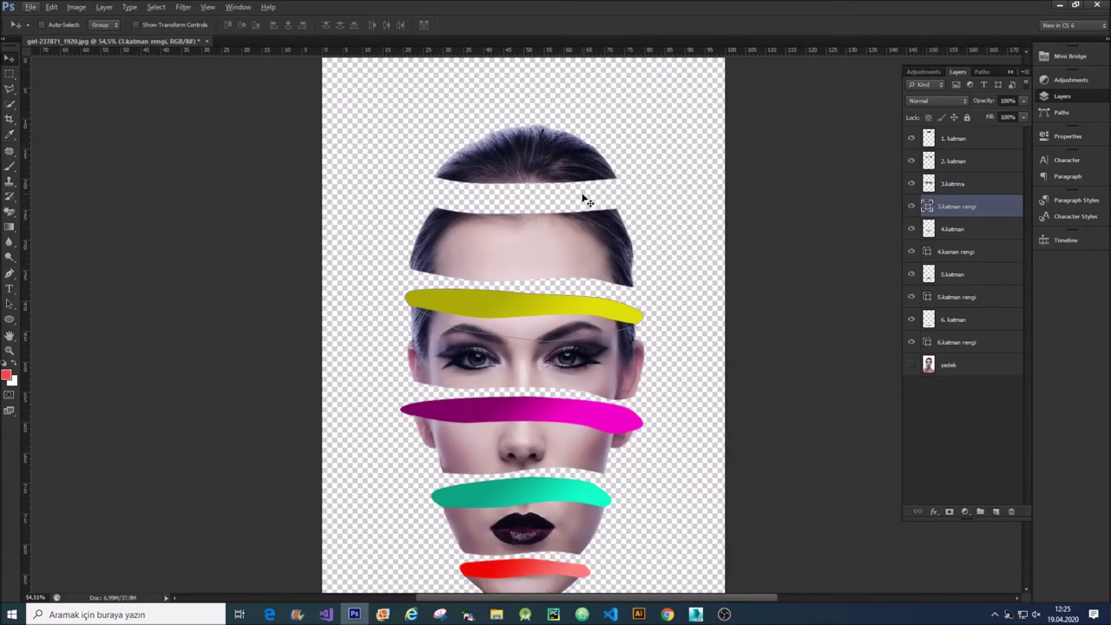
pyautogui.scroll(-1, 553, 232)
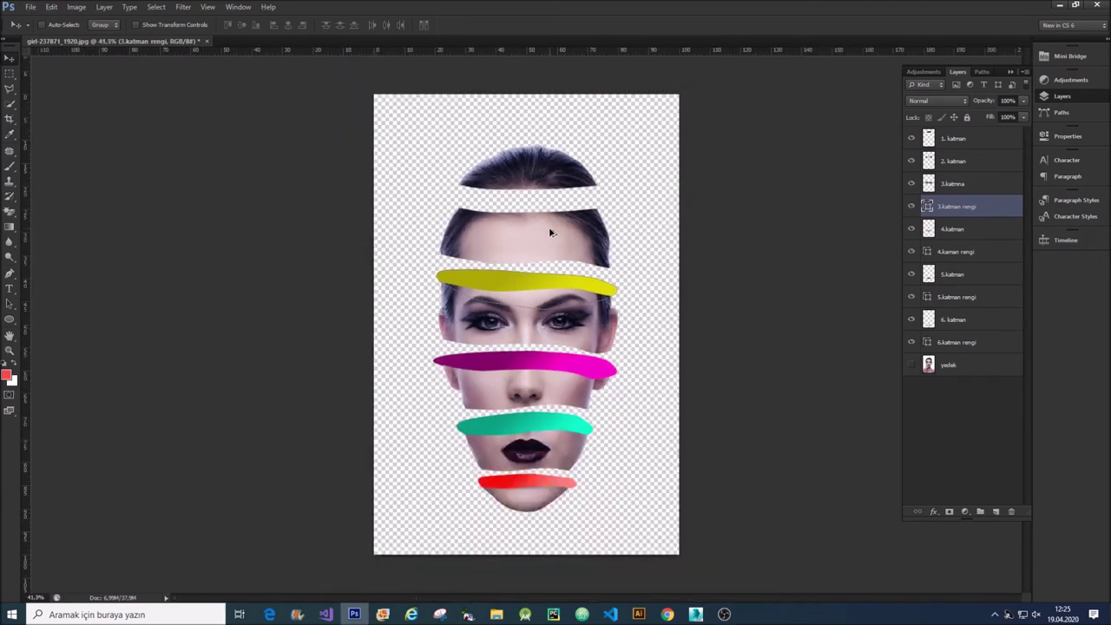
pyautogui.scroll(1, 549, 227)
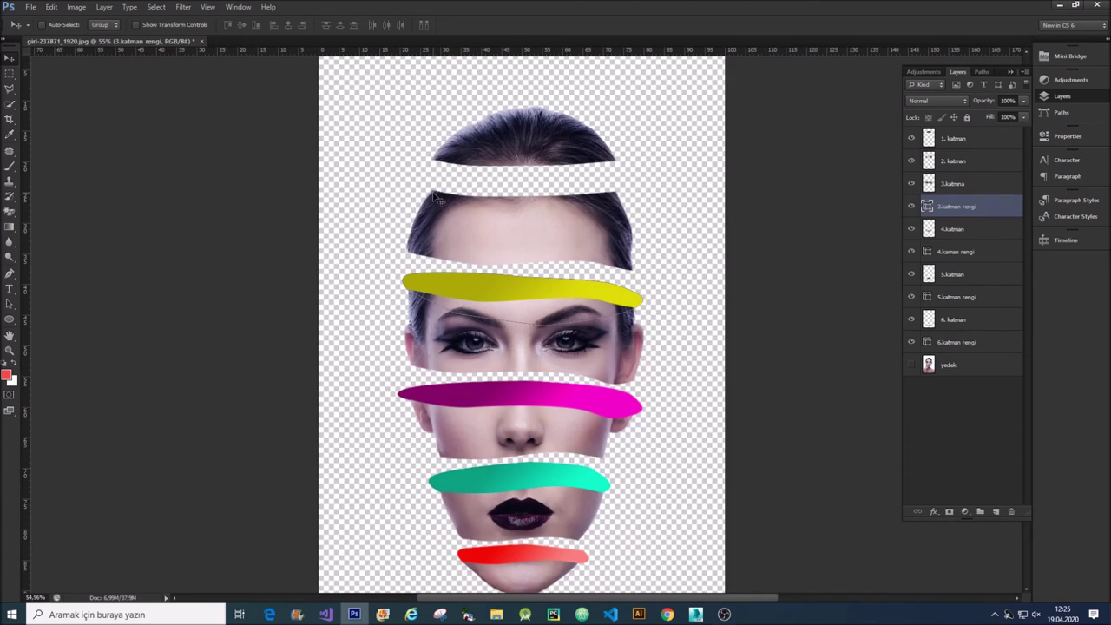
pyautogui.click(8, 169)
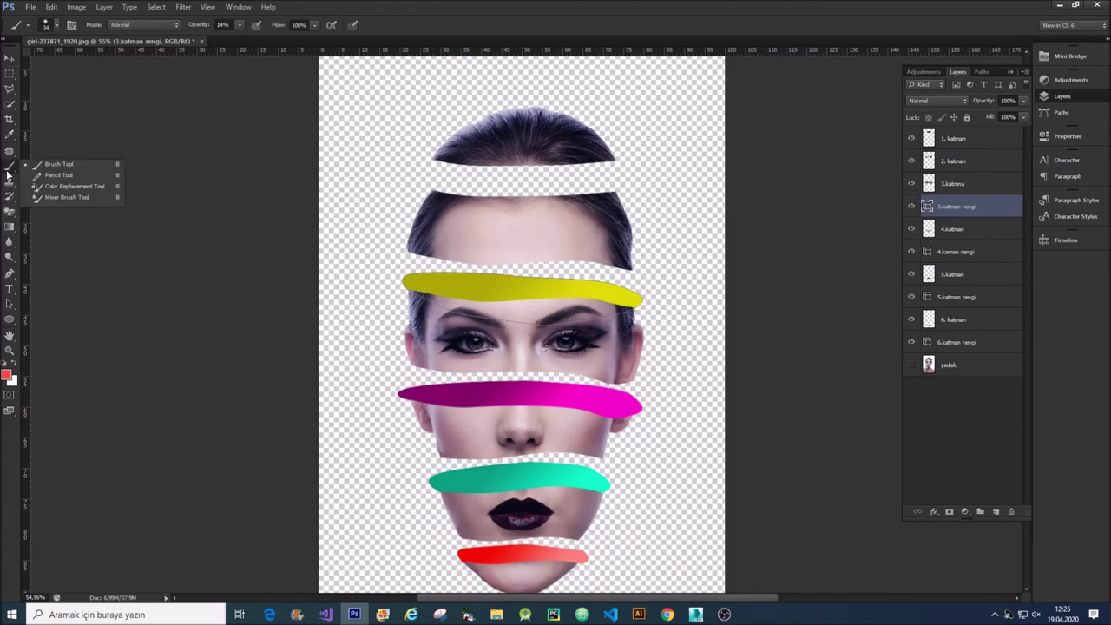
pyautogui.click(10, 275)
pyautogui.scroll(1, 596, 178)
pyautogui.scroll(1, 595, 179)
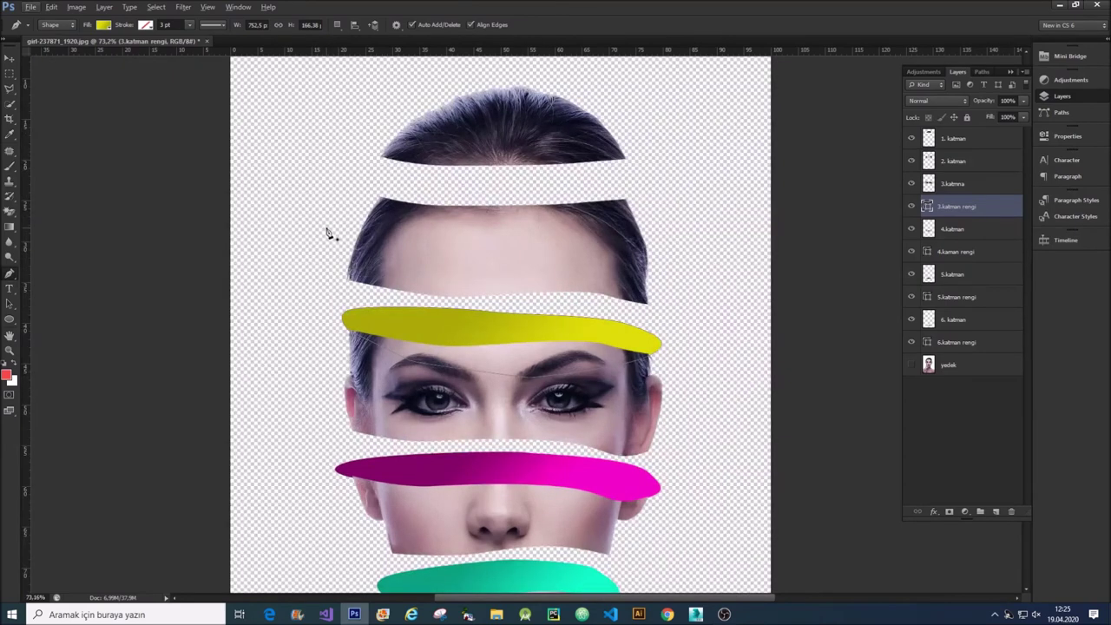
# Outline a closed wavy yellow band filling the gap under the top hair slice
pyautogui.moveTo(404, 181); pyautogui.dragTo(433, 185)
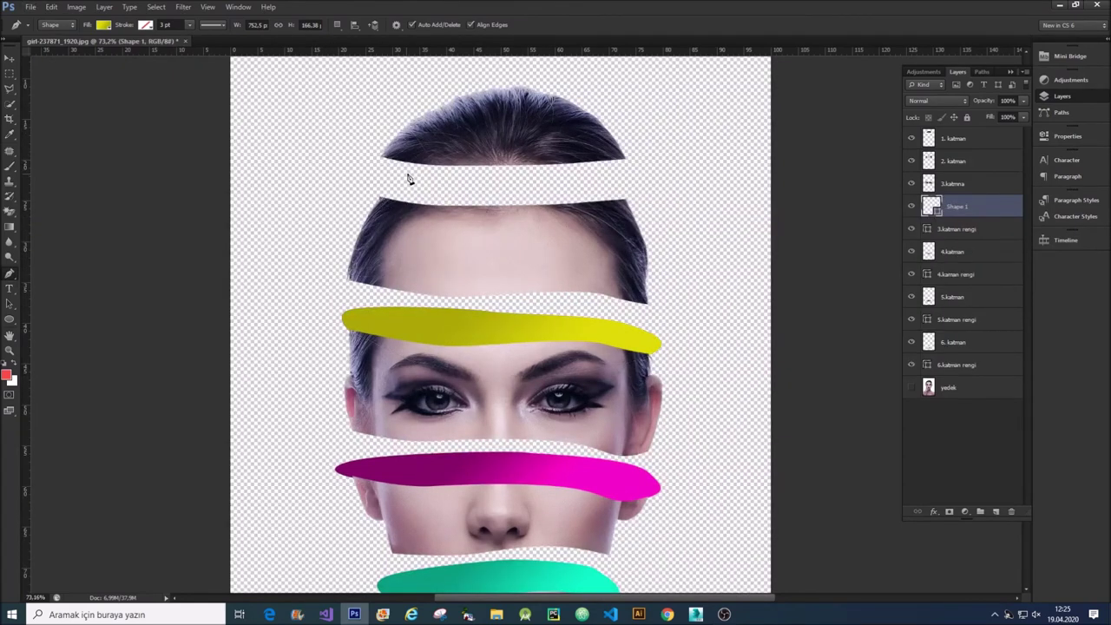
pyautogui.moveTo(499, 170); pyautogui.dragTo(530, 172)
pyautogui.moveTo(625, 178); pyautogui.dragTo(634, 183)
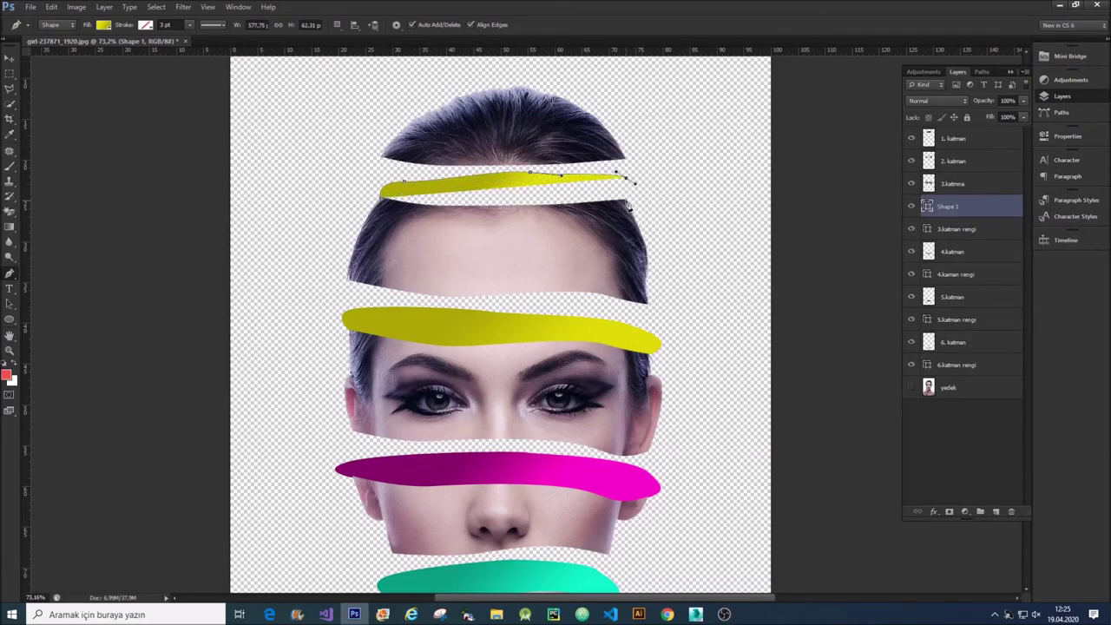
pyautogui.moveTo(533, 223); pyautogui.dragTo(396, 213)
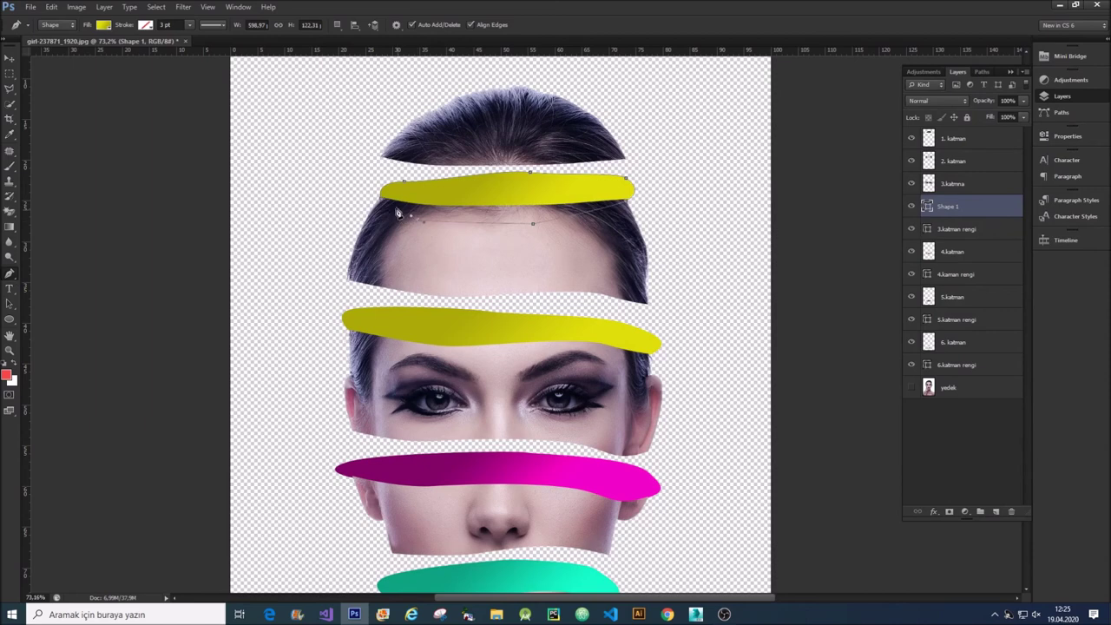
pyautogui.click(387, 203)
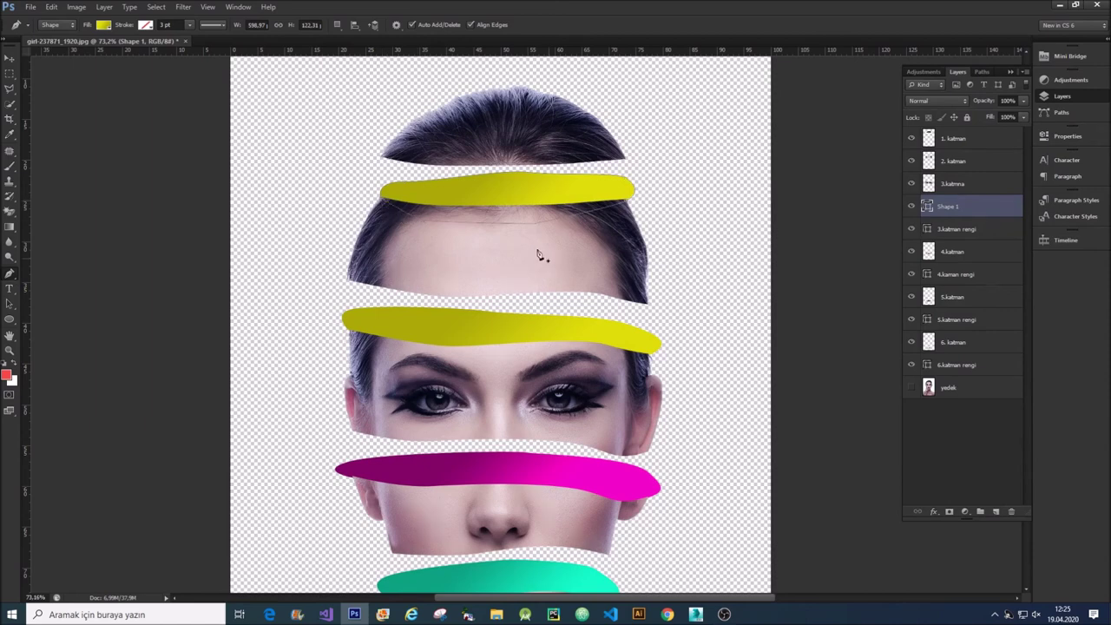
pyautogui.doubleClick(949, 206)
# Rename the band 2.katman rengi and make its left gradient stop a bright saturated green
pyautogui.write('2')
pyautogui.write('gi')
pyautogui.press('Return')
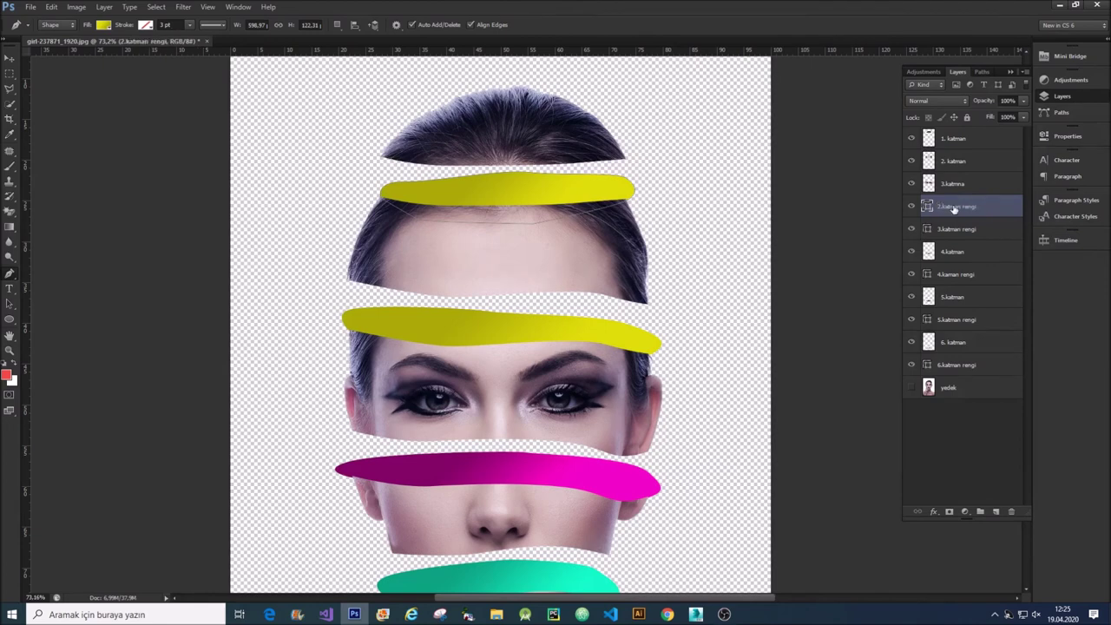
pyautogui.click(104, 25)
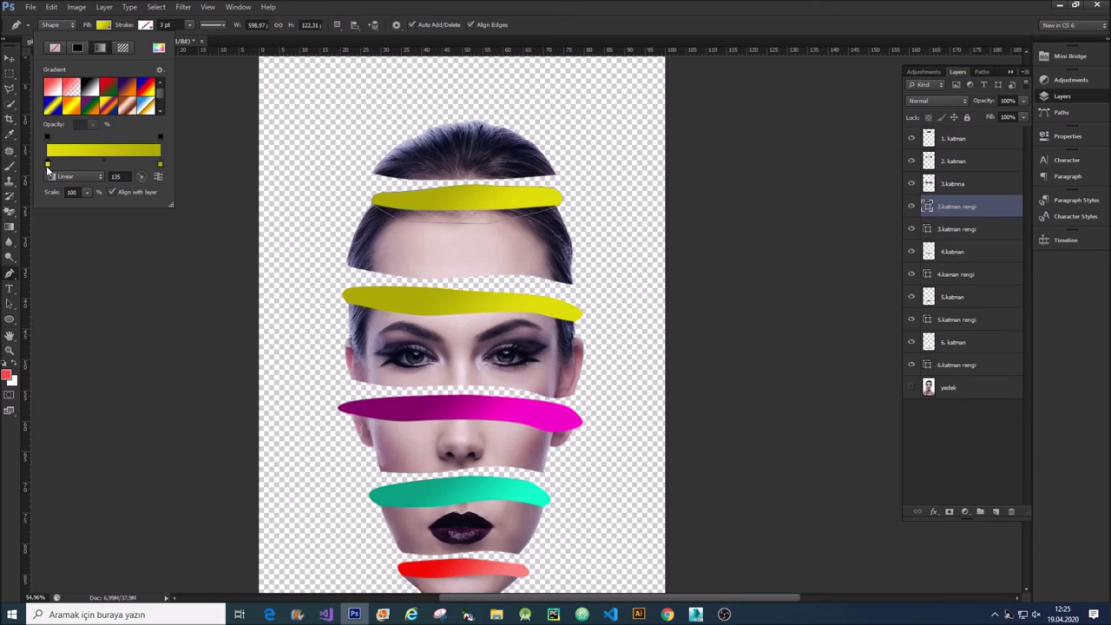
pyautogui.doubleClick(47, 165)
pyautogui.click(851, 492)
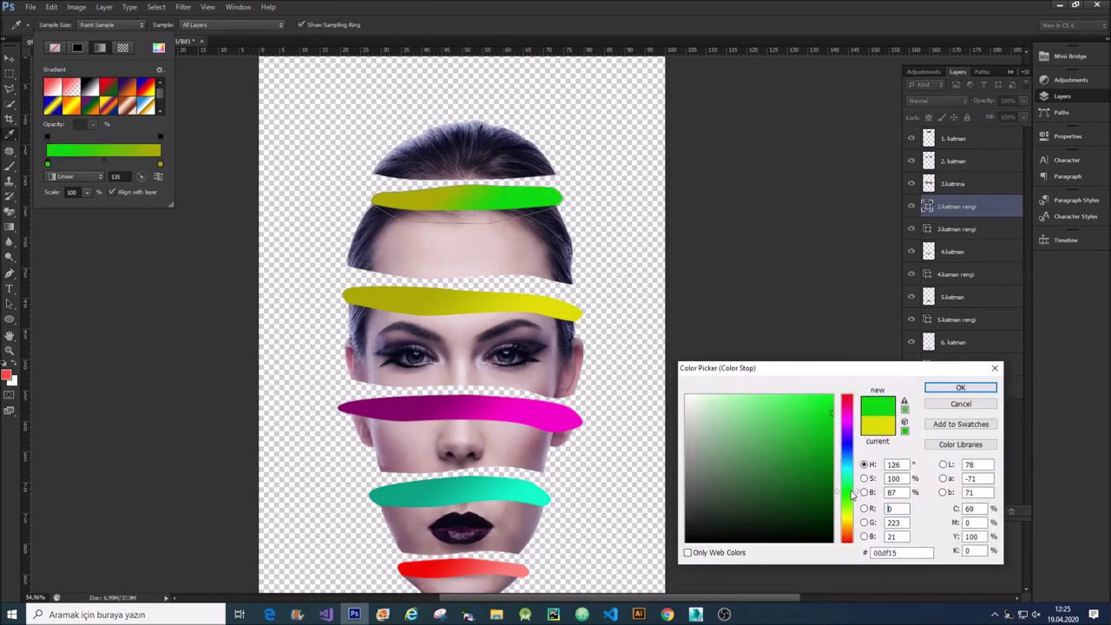
pyautogui.moveTo(852, 494); pyautogui.dragTo(851, 490)
pyautogui.click(838, 412)
pyautogui.press('Tab')
pyautogui.click(961, 389)
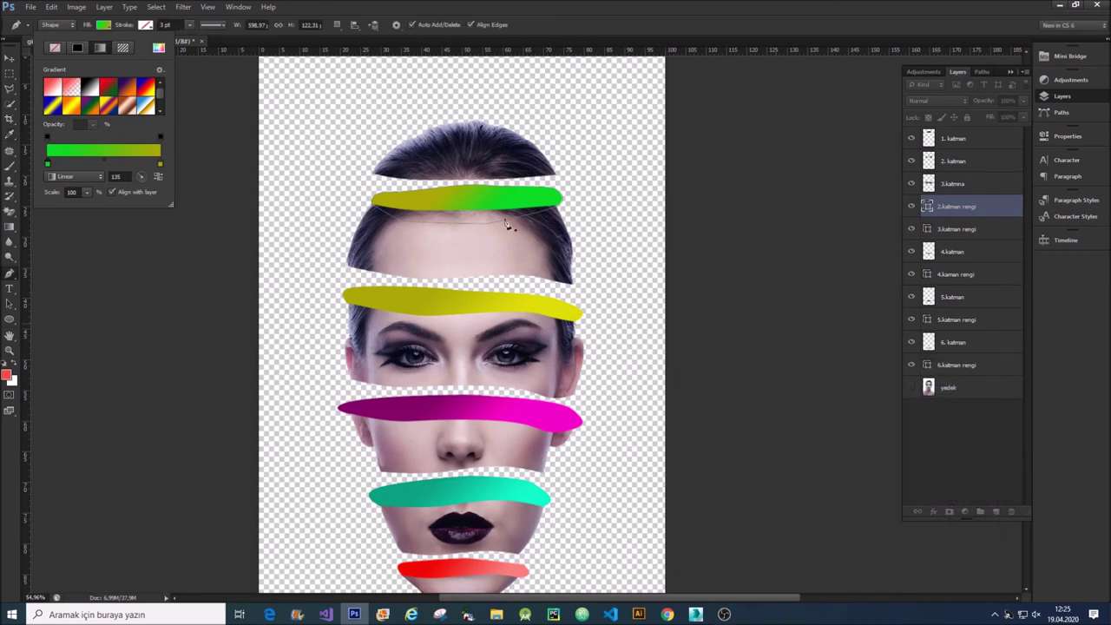
# Set the right gradient stop to the darker green 00b61e
pyautogui.doubleClick(161, 164)
pyautogui.moveTo(896, 553); pyautogui.dragTo(874, 553)
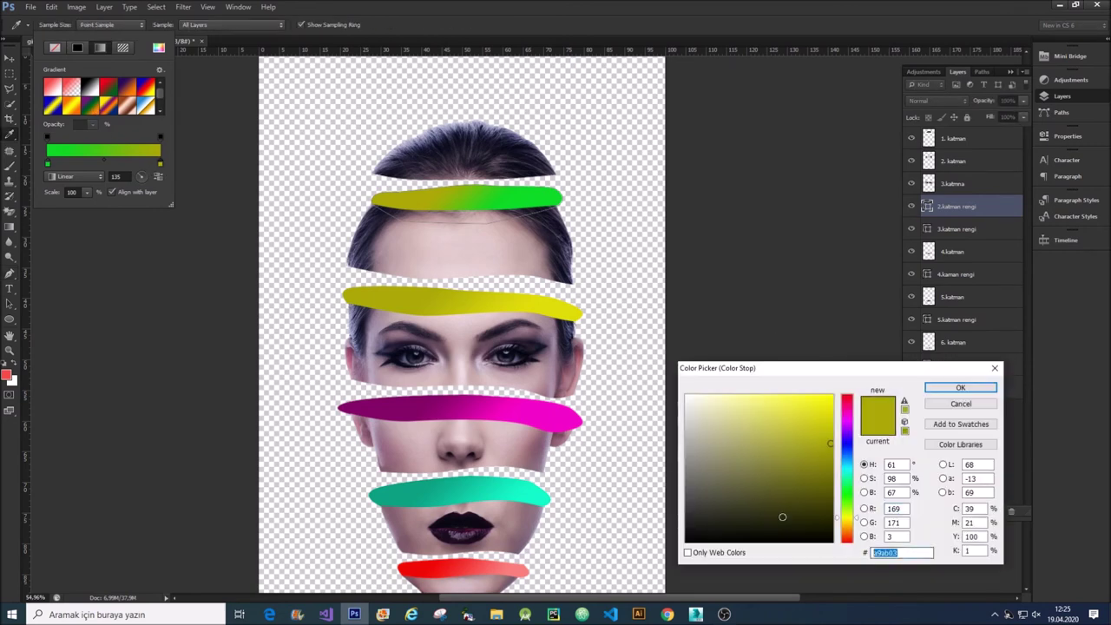
pyautogui.write('00b61e')
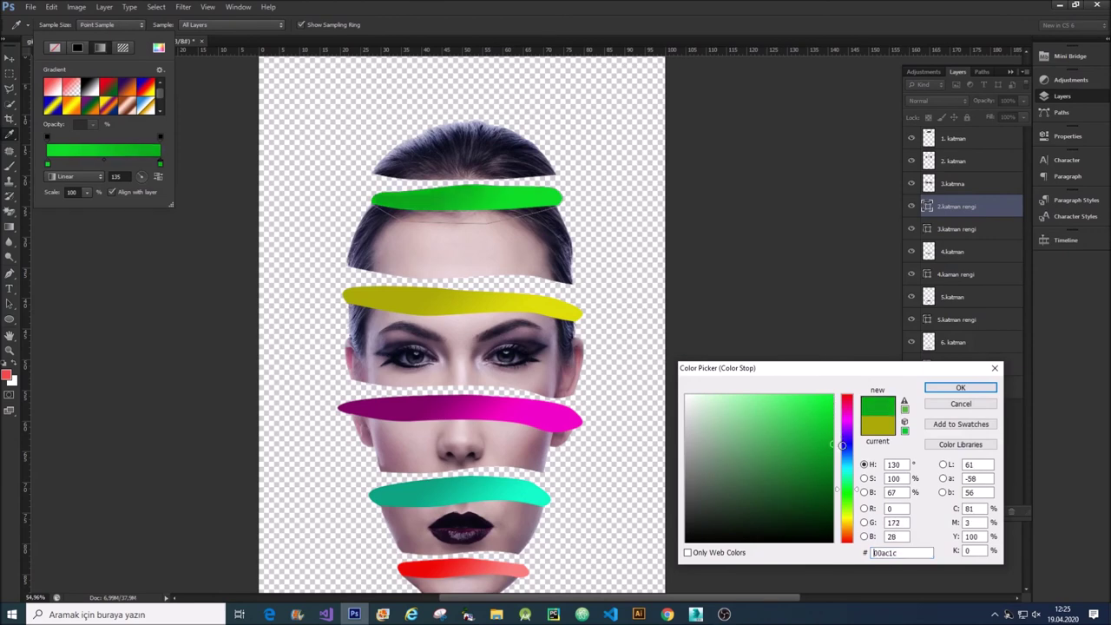
pyautogui.click(961, 388)
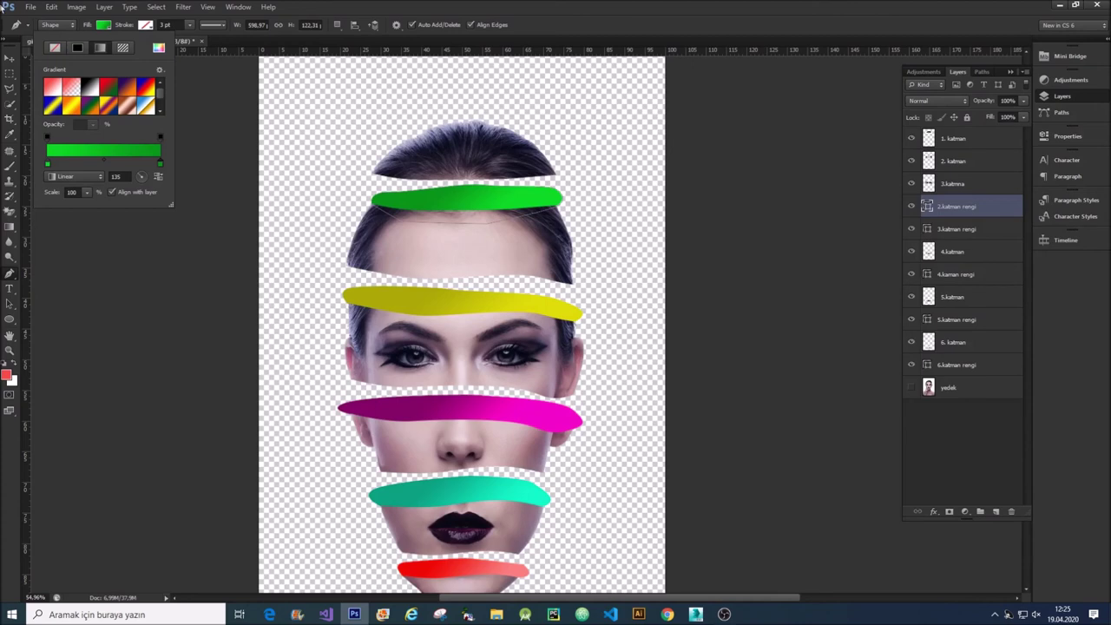
pyautogui.press('v')
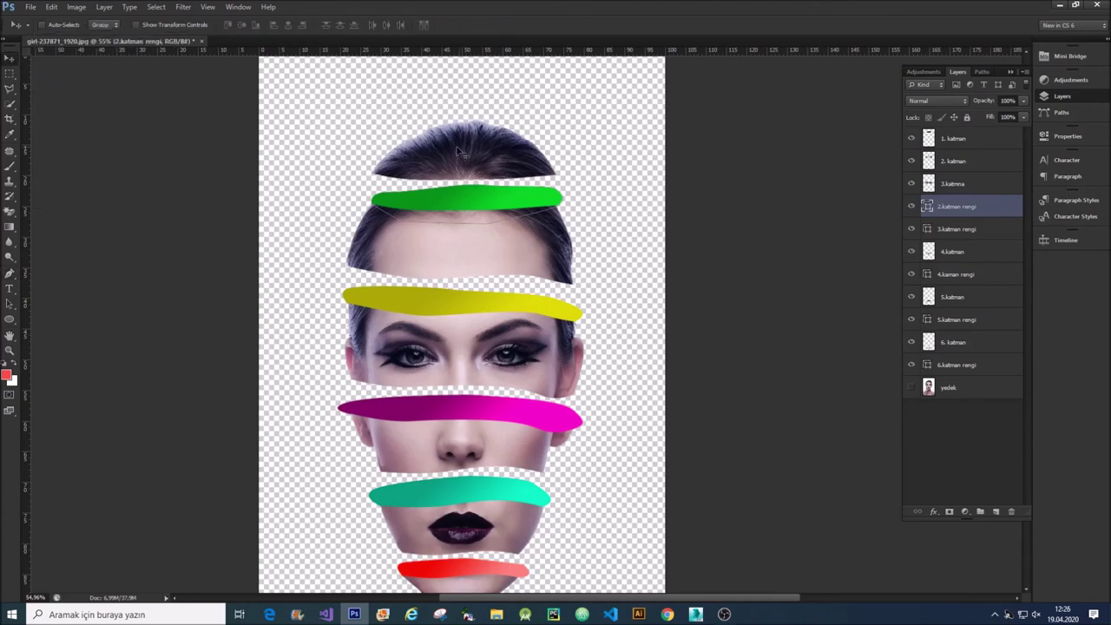
# Select layer 1. katman and nudge the top hair slice to sit just above the green band
pyautogui.rightClick(466, 145)
pyautogui.click(479, 158)
pyautogui.moveTo(479, 158); pyautogui.dragTo(471, 137)
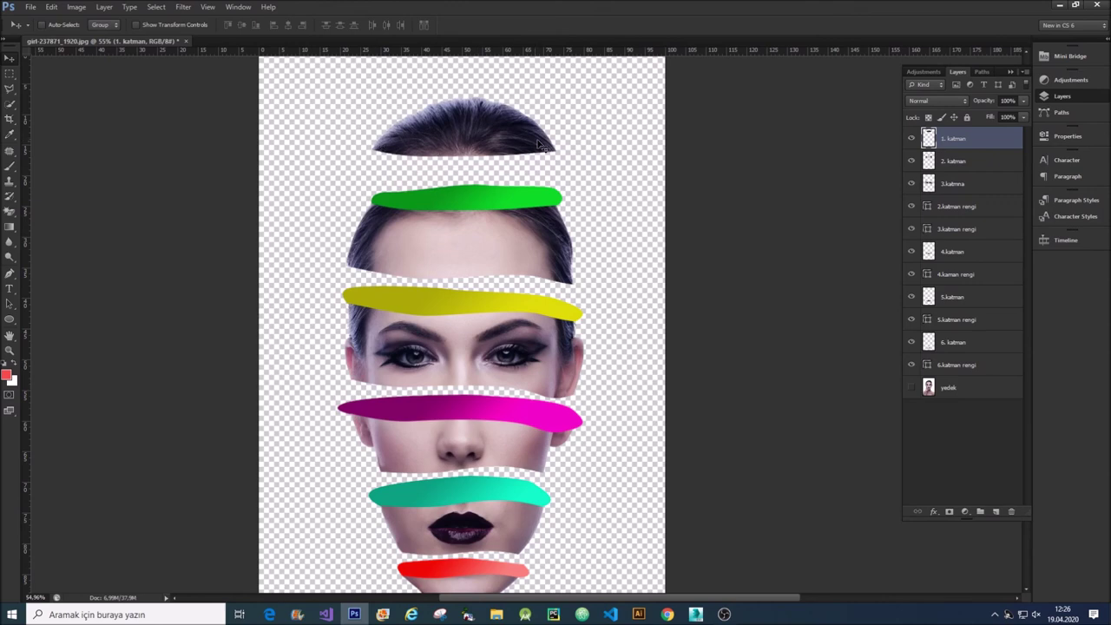
pyautogui.moveTo(486, 137); pyautogui.dragTo(489, 154)
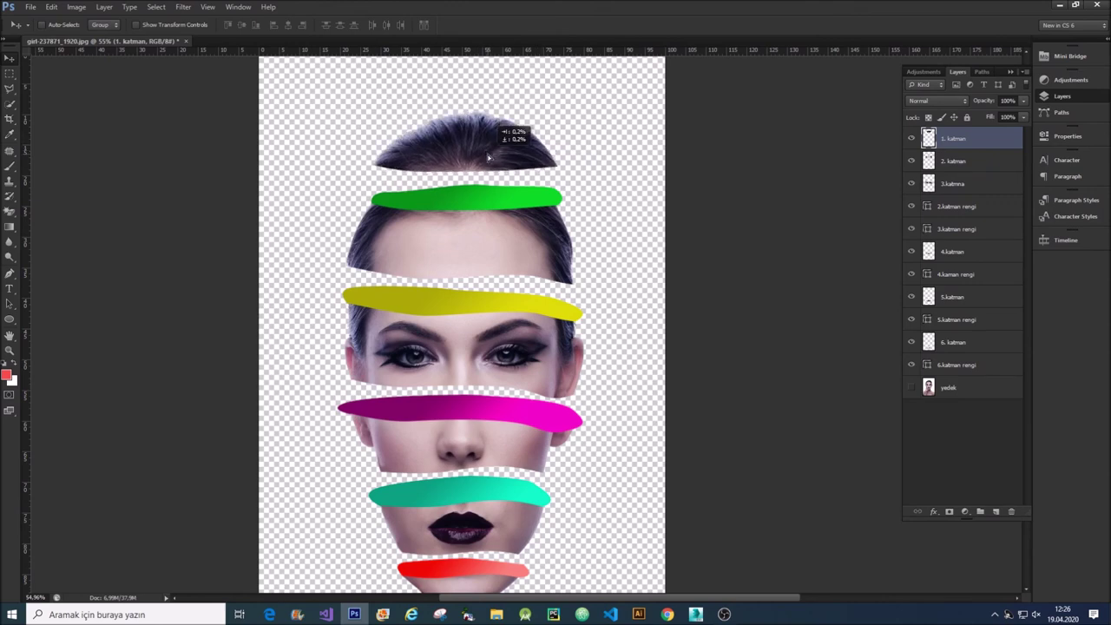
pyautogui.scroll(-2, 489, 155)
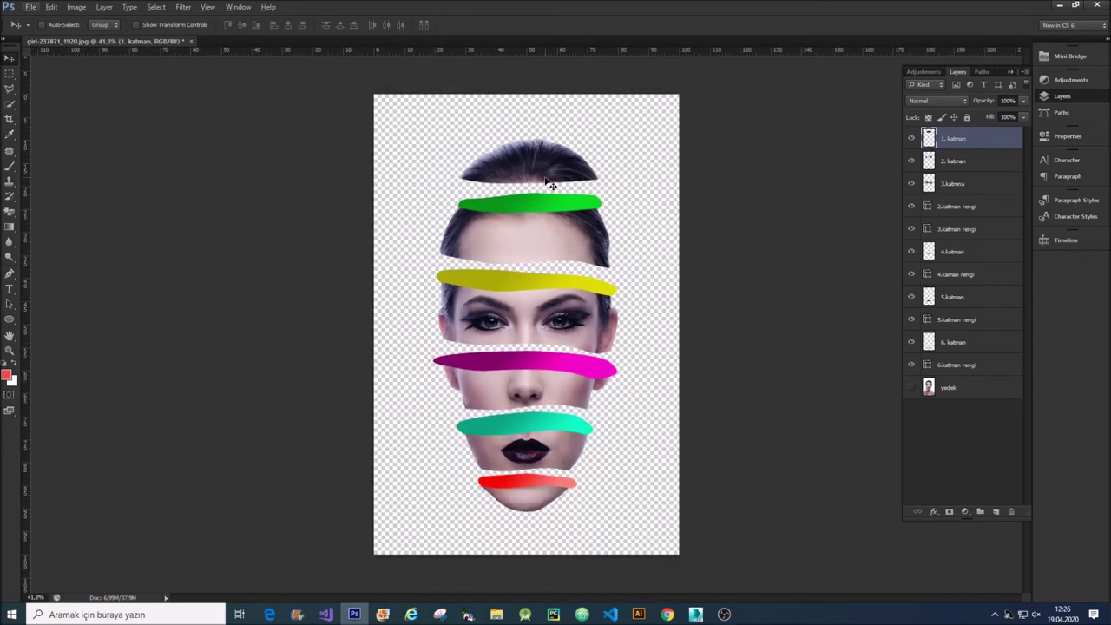
pyautogui.moveTo(546, 169); pyautogui.dragTo(546, 171)
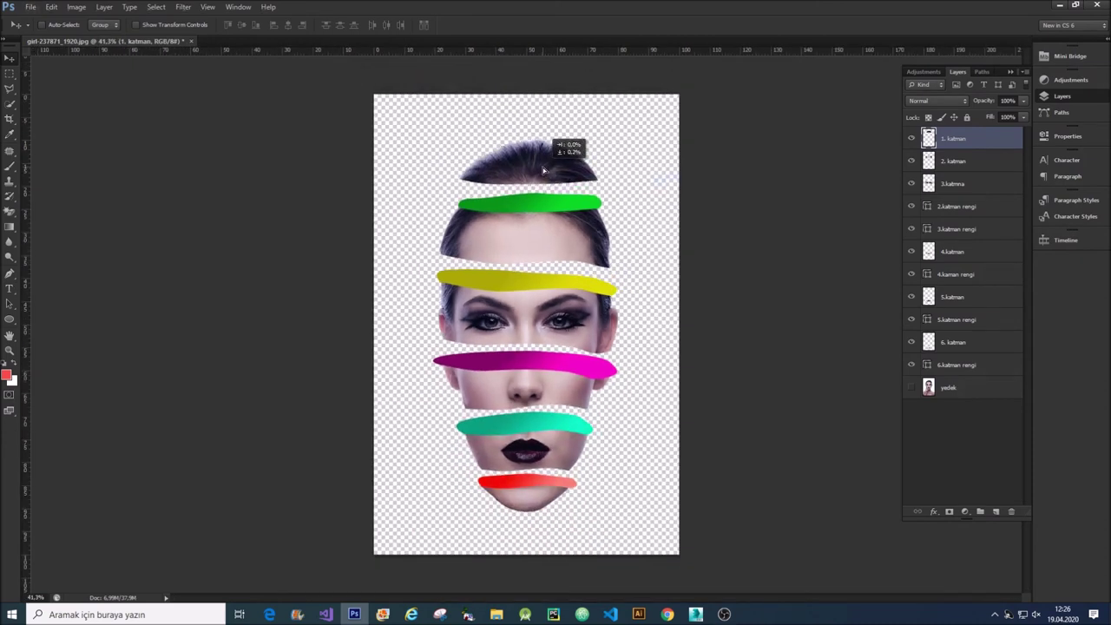
pyautogui.scroll(-2, 573, 195)
pyautogui.scroll(2, 573, 196)
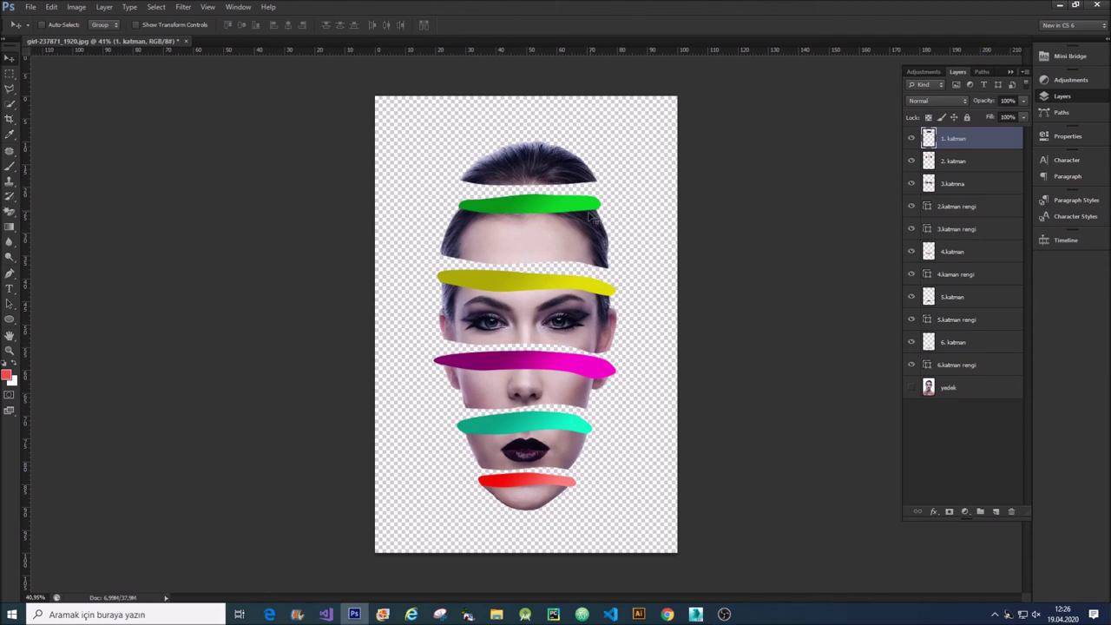
# Add a new empty layer next to the yedek layer
pyautogui.click(968, 389)
pyautogui.hotkey('ctrl', 'shift', 'n')
pyautogui.press('Return')
pyautogui.moveTo(970, 388); pyautogui.dragTo(960, 449)
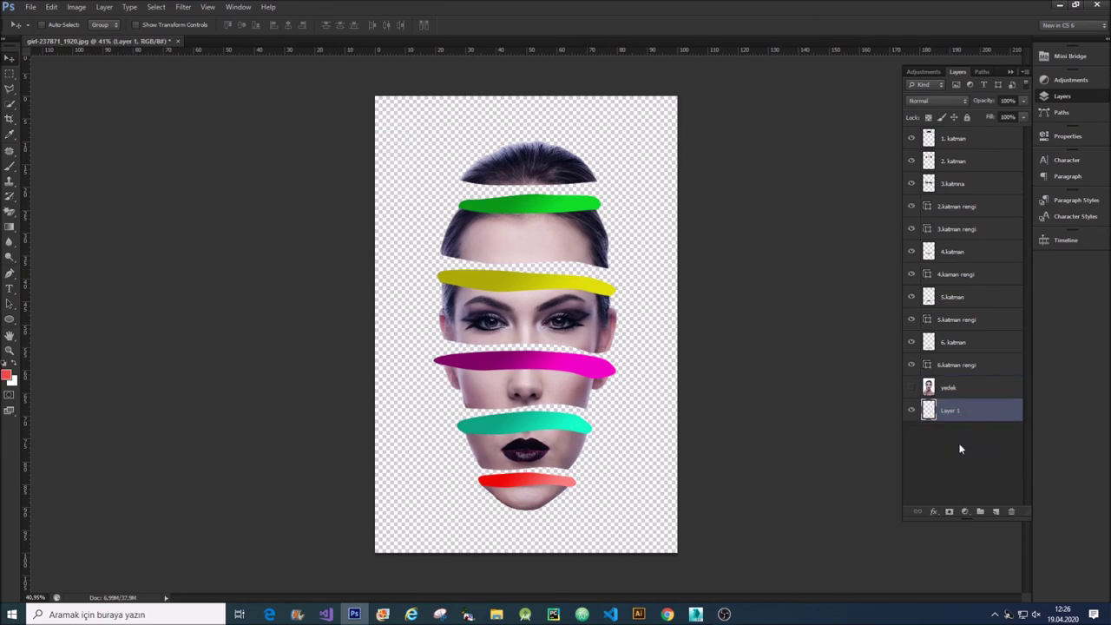
# Set black as the foreground colour and choose a soft round 100 px brush
pyautogui.press('d')
pyautogui.press('x')
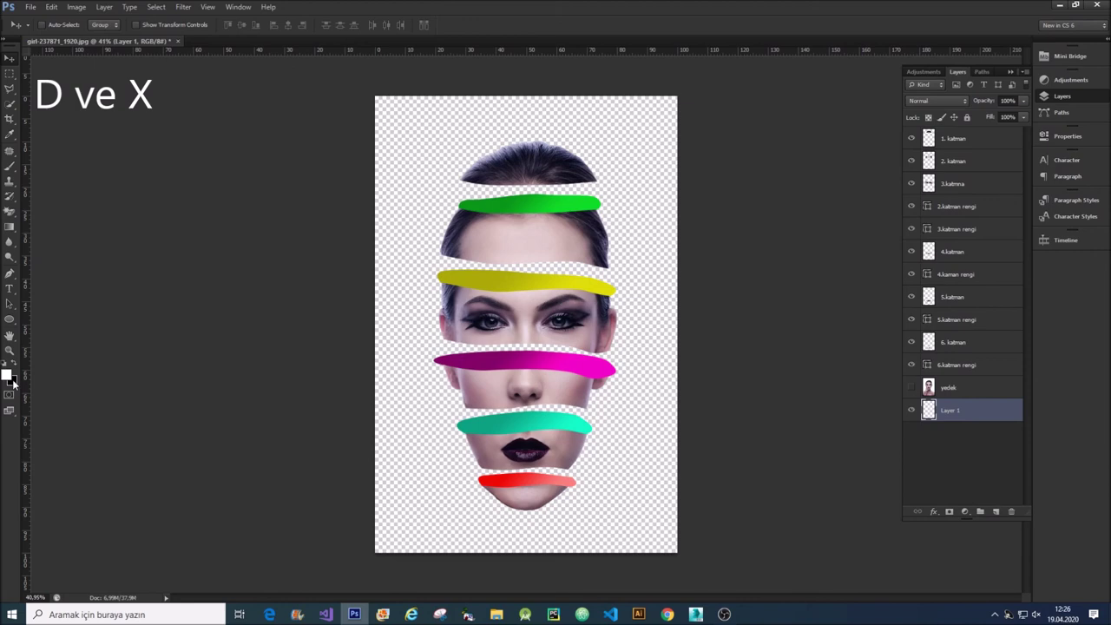
pyautogui.press('x')
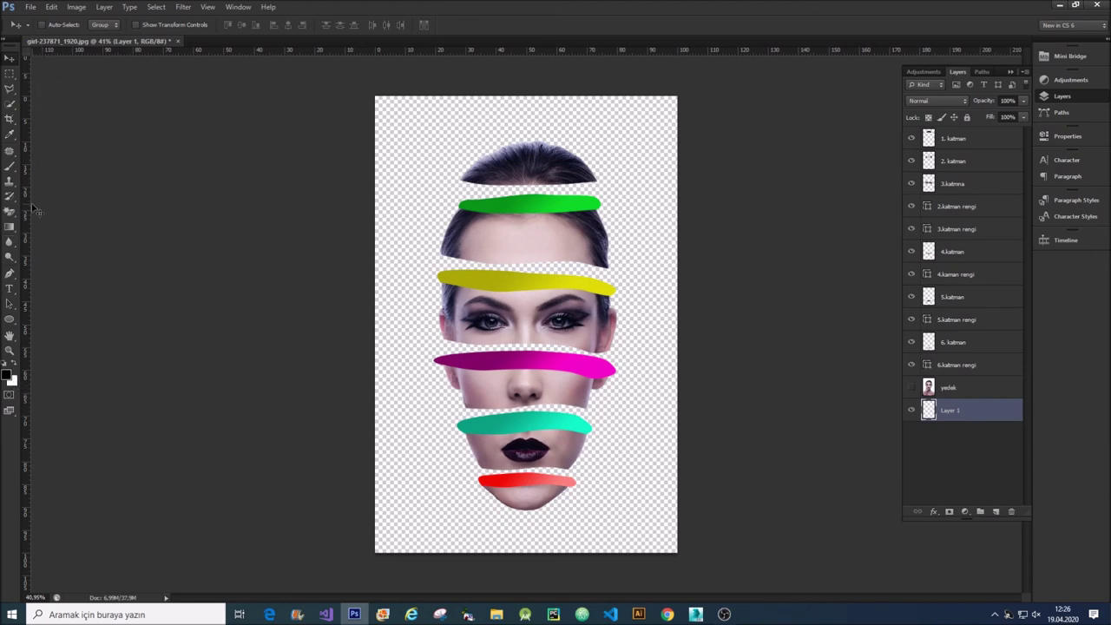
pyautogui.click(10, 166)
pyautogui.click(31, 167)
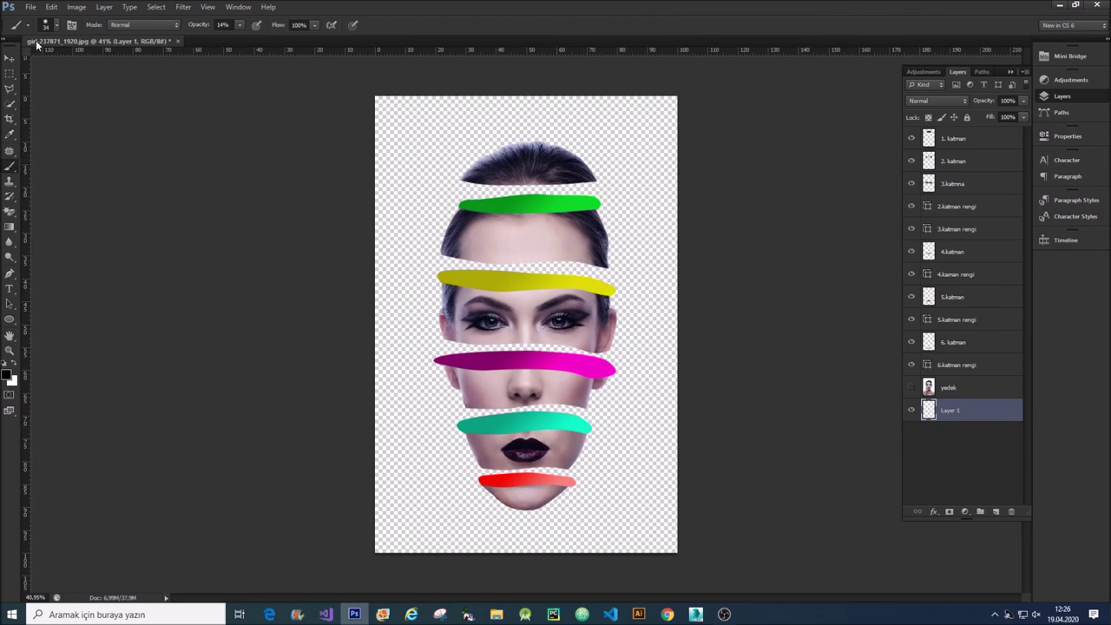
pyautogui.click(57, 25)
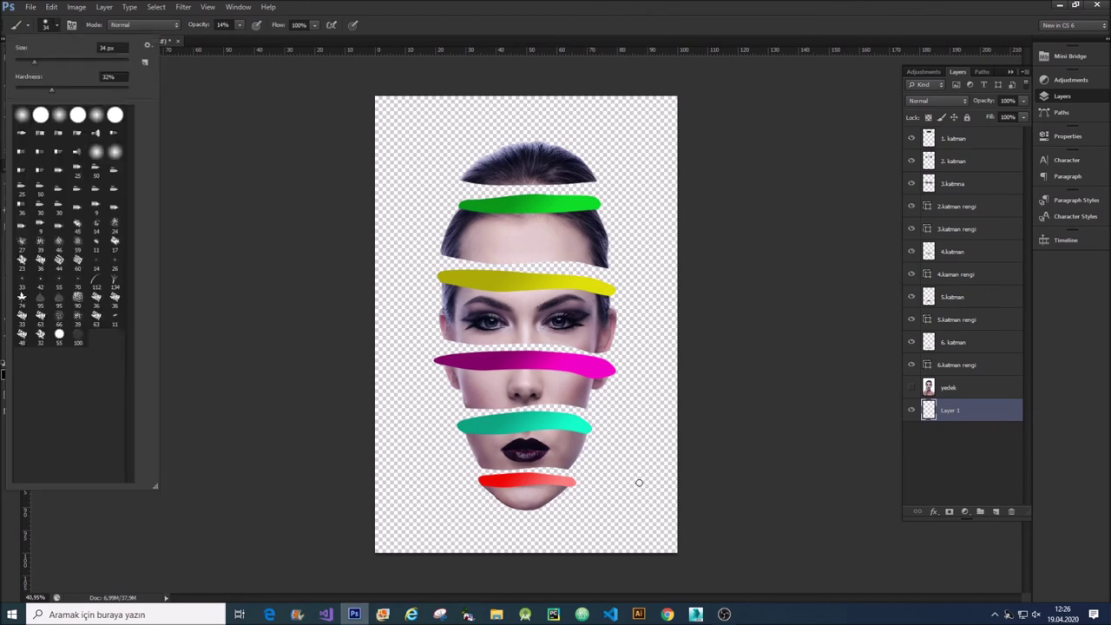
pyautogui.click(46, 62)
pyautogui.click(95, 114)
pyautogui.click(70, 62)
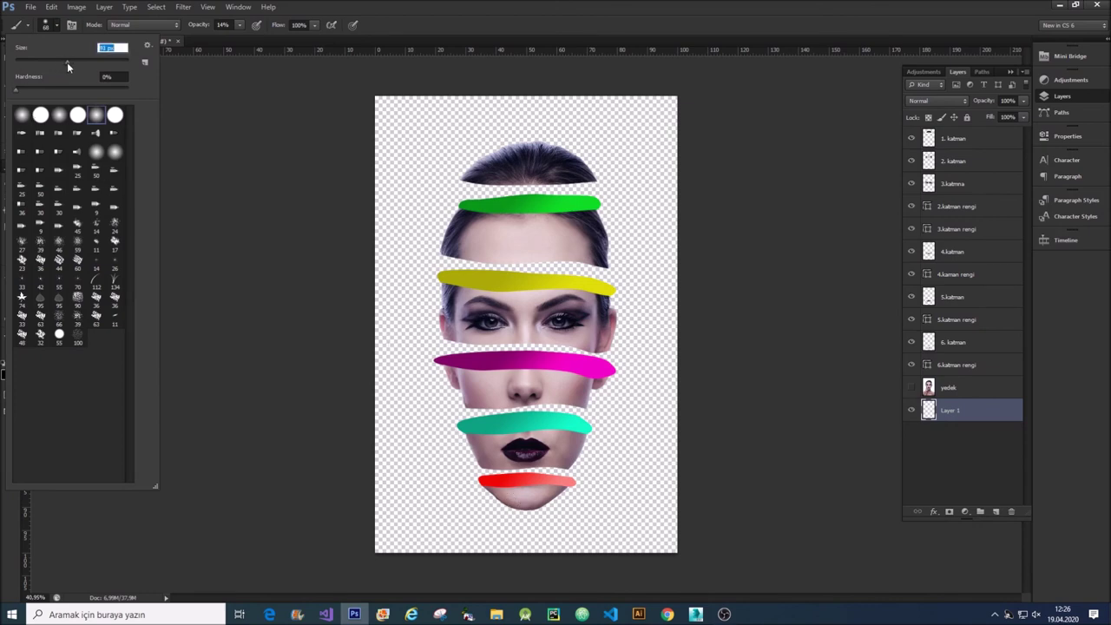
pyautogui.click(524, 529)
# Dab a soft black shadow patch just below the chin
pyautogui.click(524, 529)
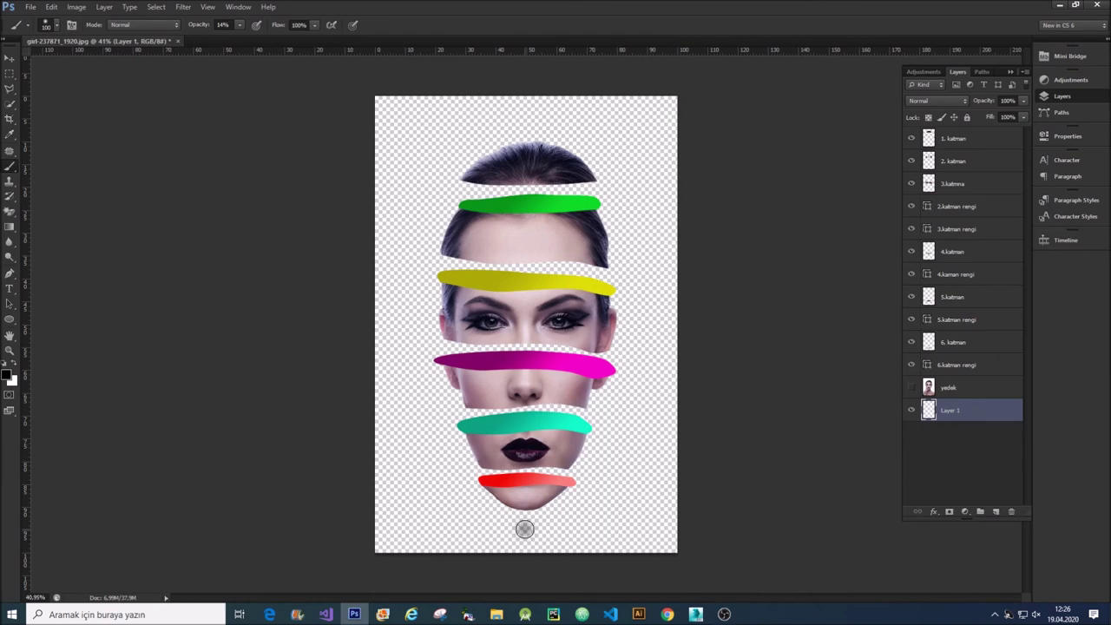
pyautogui.click(526, 528)
pyautogui.moveTo(523, 526); pyautogui.dragTo(519, 519)
pyautogui.click(10, 57)
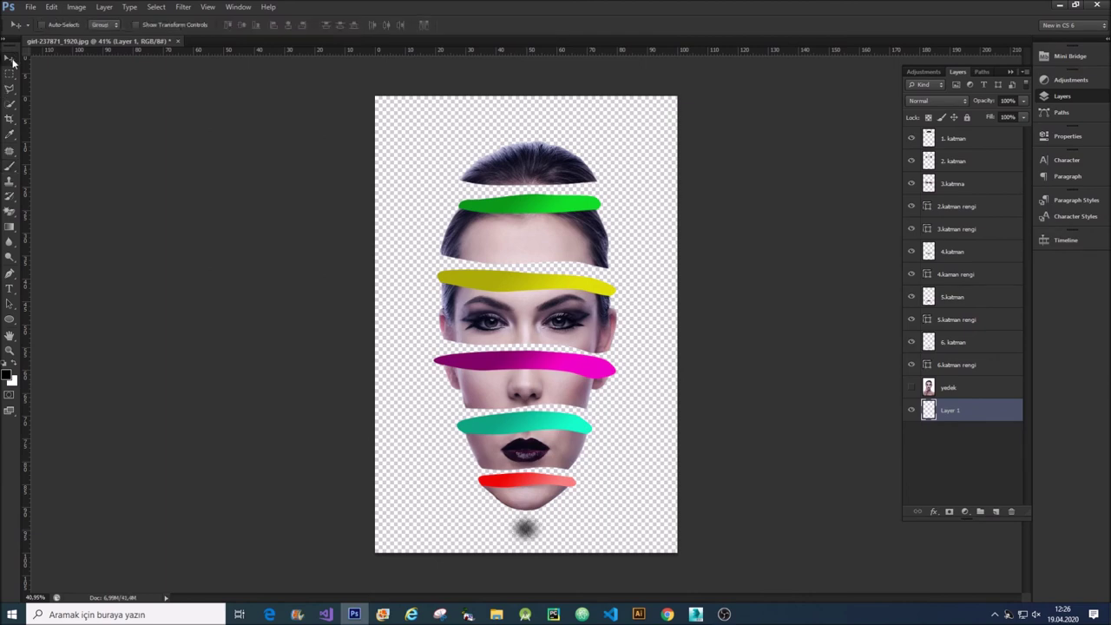
# Stretch the chin shadow into a wide flat oval and nudge it into place
pyautogui.hotkey('ctrl', 't')
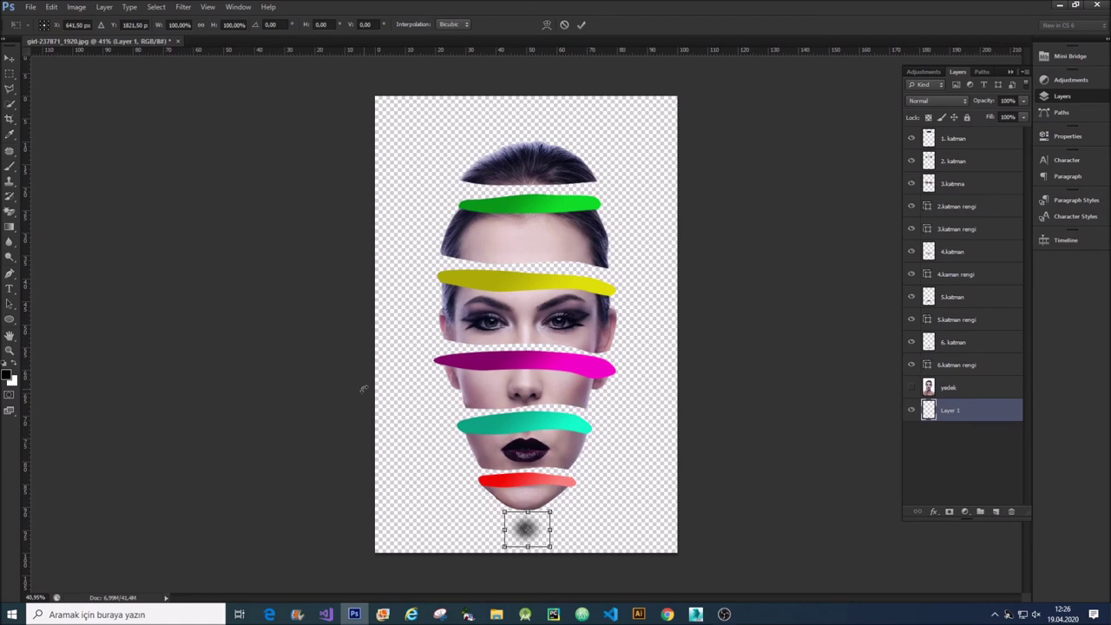
pyautogui.moveTo(552, 538)
pyautogui.mouseDown()
pyautogui.moveTo(564, 533)
pyautogui.moveTo(489, 531)
pyautogui.moveTo(526, 540)
pyautogui.mouseUp()
pyautogui.press('Return')
pyautogui.rightClick(547, 535)
pyautogui.click(555, 534)
pyautogui.moveTo(545, 537); pyautogui.dragTo(552, 534)
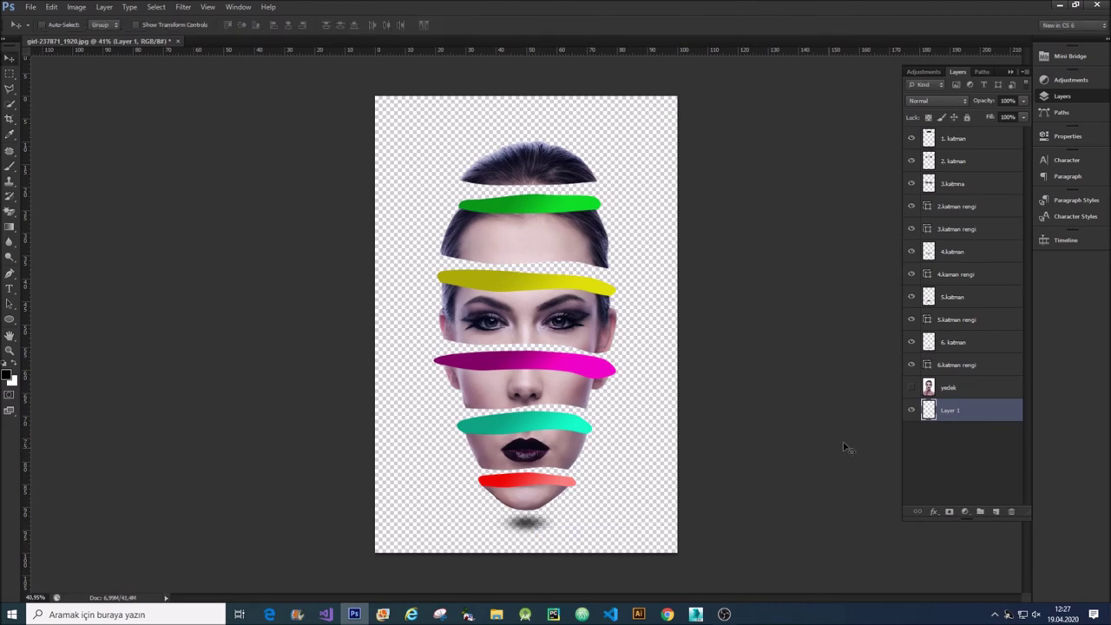
# Add a new empty Layer 2 and place it below Layer 1
pyautogui.click(984, 389)
pyautogui.click(951, 416)
pyautogui.hotkey('ctrl', 'shift', 'alt', 'n')
pyautogui.moveTo(950, 437); pyautogui.dragTo(948, 467)
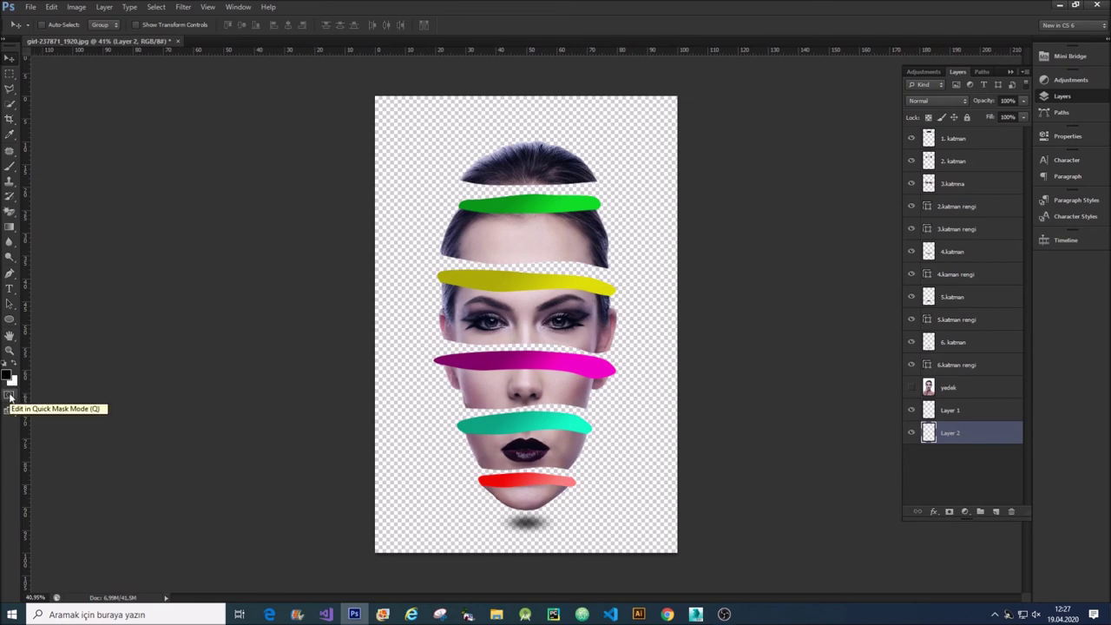
# Fill Layer 2 with white as the background, then select the 2. katman slice
pyautogui.press('x')
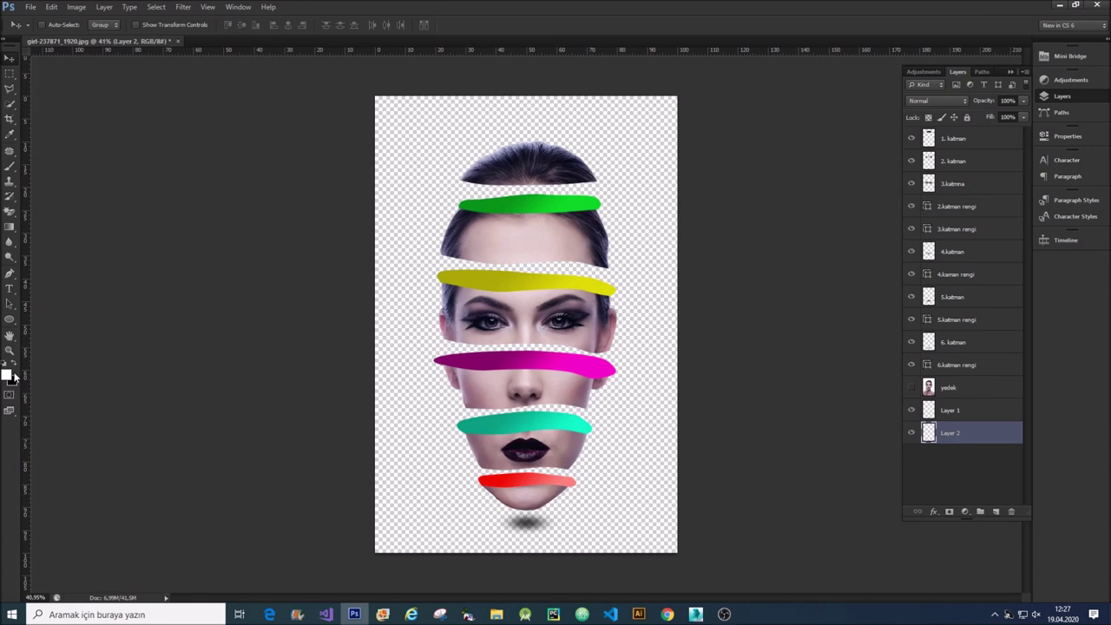
pyautogui.hotkey('alt', 'BackSpace')
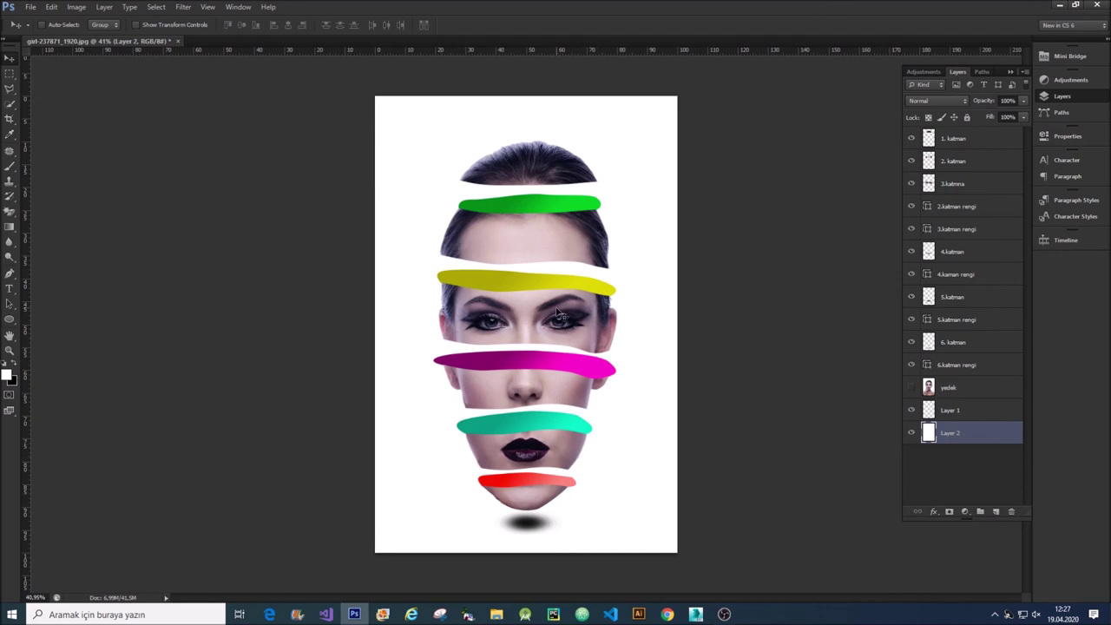
pyautogui.rightClick(552, 240)
pyautogui.click(577, 246)
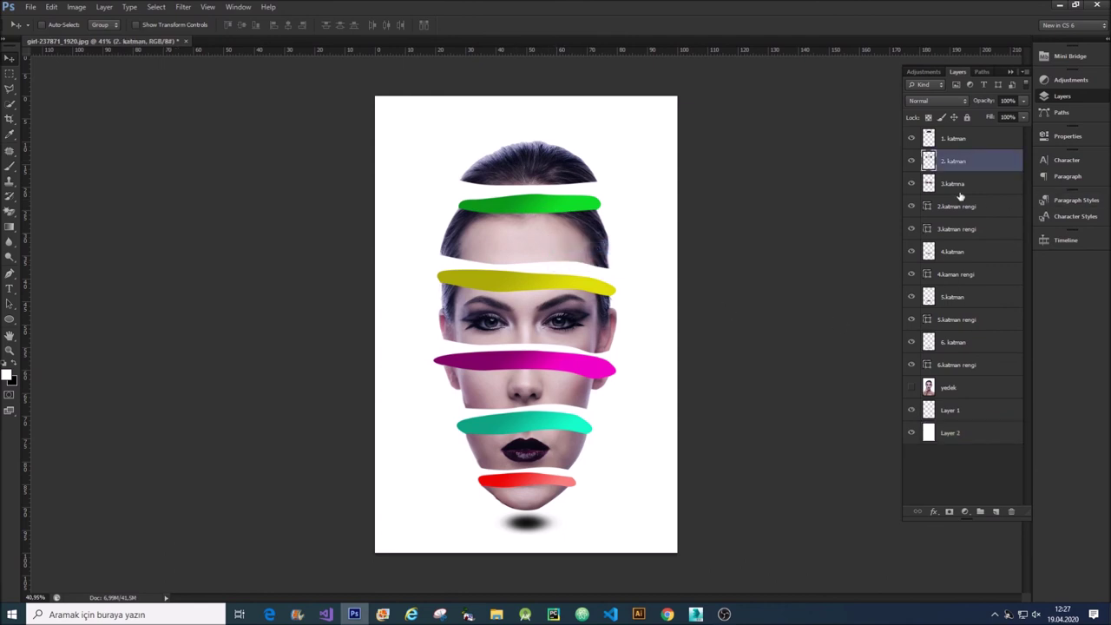
# Place 2.katman rengi under 2. katman and shift the forehead slice with its green band left
pyautogui.moveTo(958, 209); pyautogui.dragTo(953, 166)
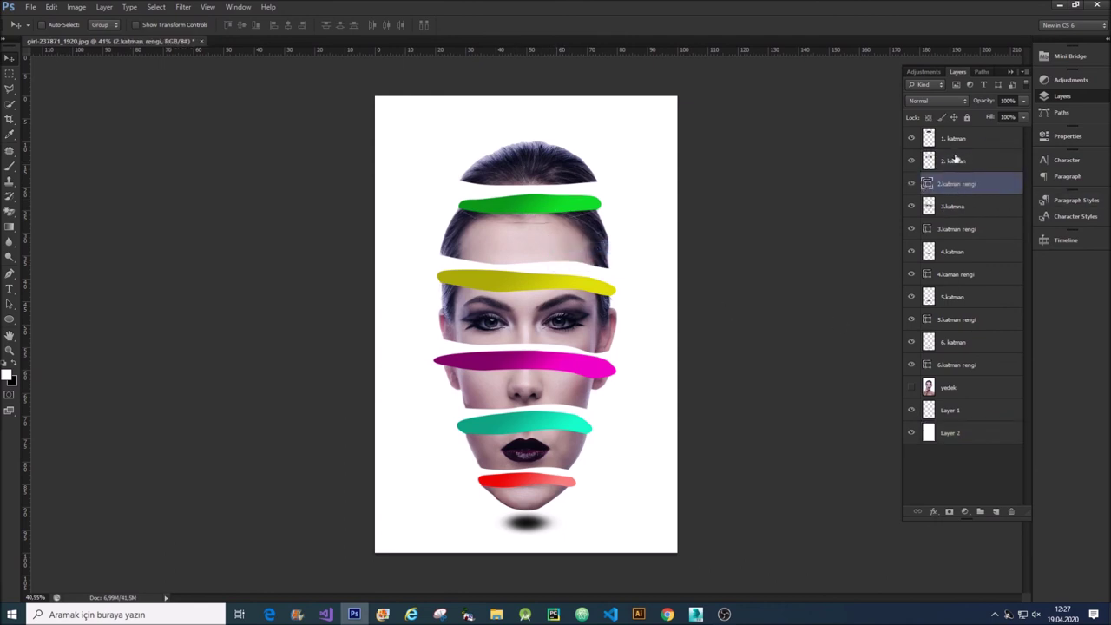
pyautogui.click(955, 159)
pyautogui.keyDown('shift'); pyautogui.click(958, 185); pyautogui.keyUp('shift')
pyautogui.moveTo(532, 244); pyautogui.dragTo(519, 247)
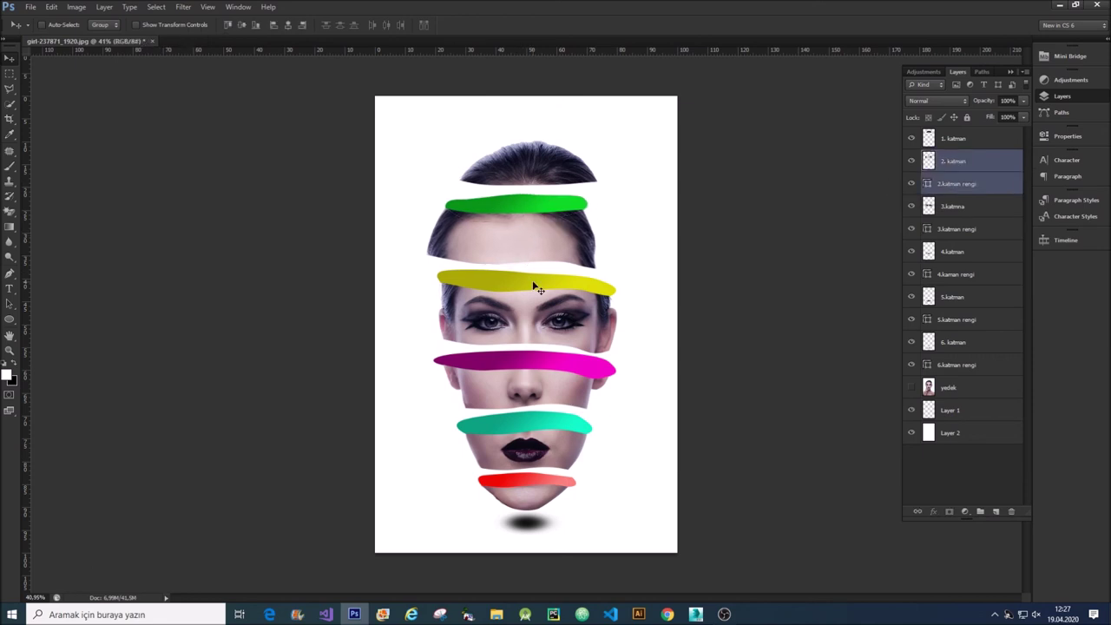
# Shift the eye slice with its yellow band right and the nose slice with its magenta band left
pyautogui.rightClick(533, 282)
pyautogui.click(542, 292)
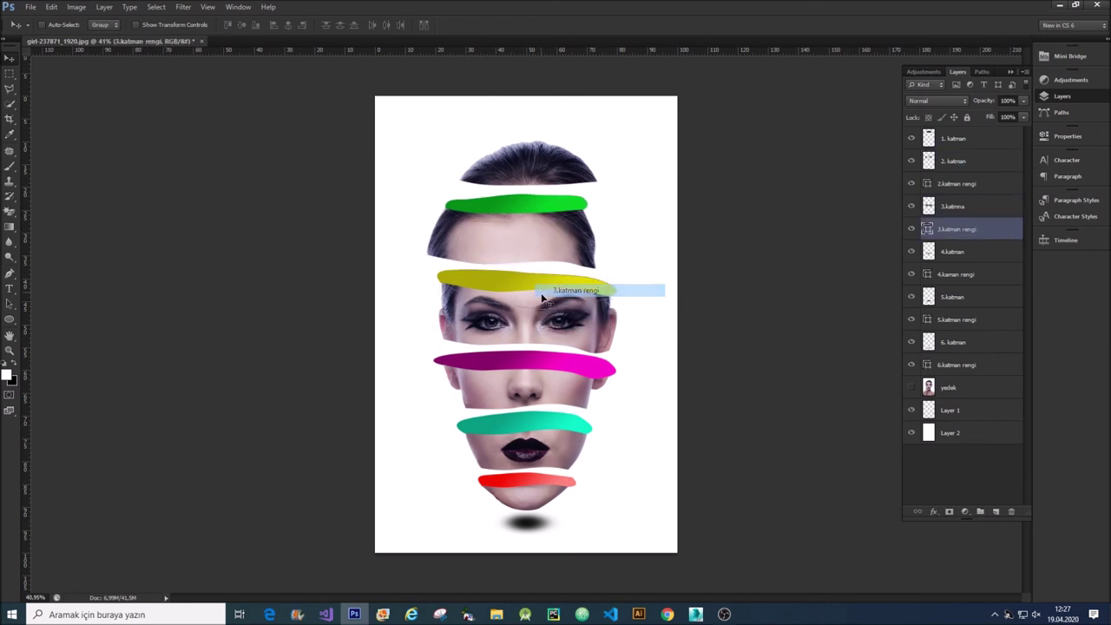
pyautogui.keyDown('shift'); pyautogui.click(954, 207); pyautogui.keyUp('shift')
pyautogui.moveTo(499, 323); pyautogui.dragTo(512, 325)
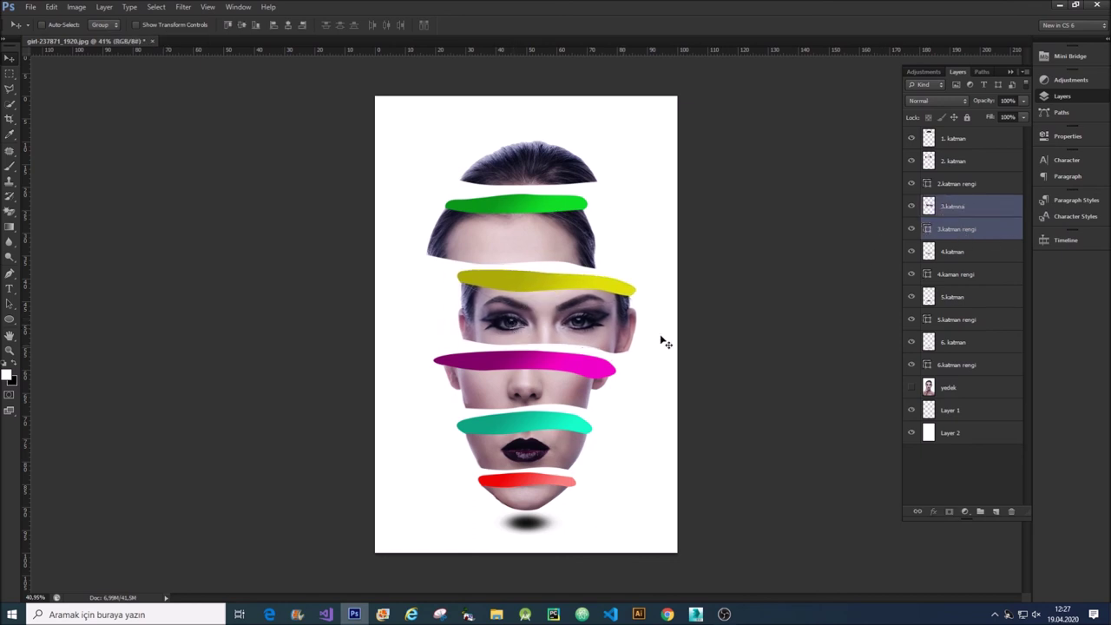
pyautogui.click(976, 254)
pyautogui.keyDown('shift'); pyautogui.click(971, 276); pyautogui.keyUp('shift')
pyautogui.moveTo(589, 359); pyautogui.dragTo(581, 361)
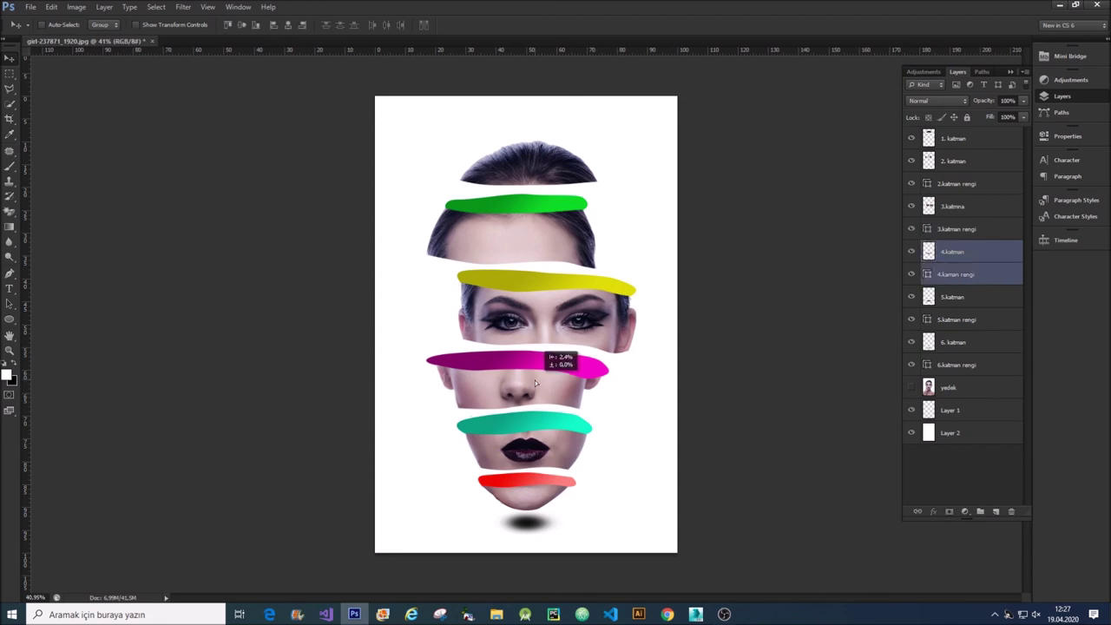
# Move the chin slice, its red band and the shadow together slightly sideways
pyautogui.rightClick(526, 486)
pyautogui.click(538, 491)
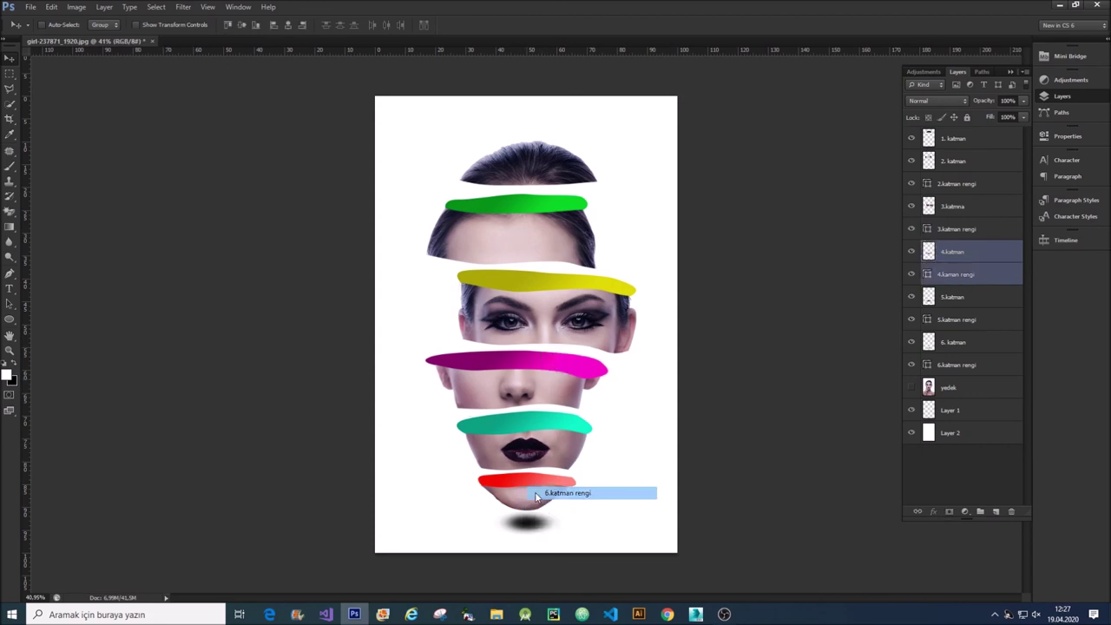
pyautogui.keyDown('ctrl'); pyautogui.click(970, 412); pyautogui.keyUp('ctrl')
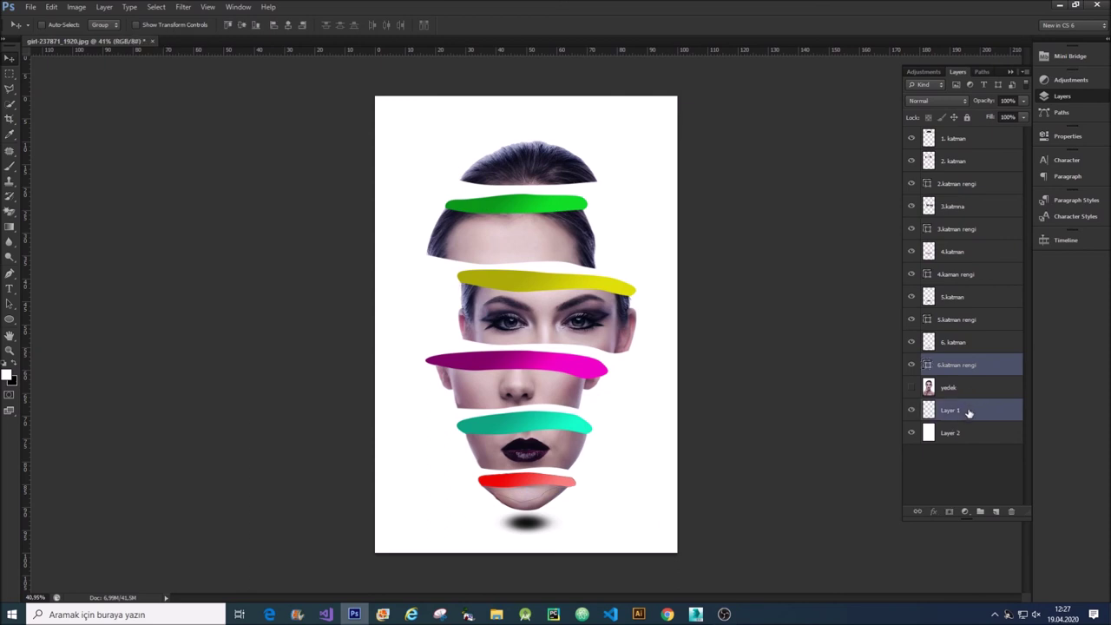
pyautogui.keyDown('ctrl'); pyautogui.click(964, 344); pyautogui.keyUp('ctrl')
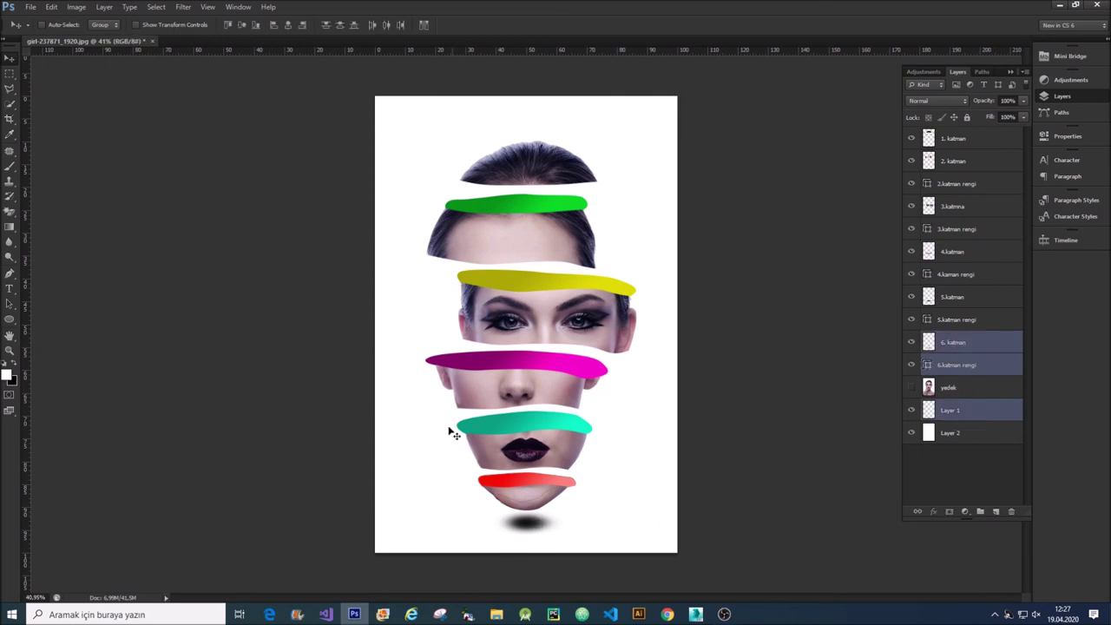
pyautogui.moveTo(522, 488)
pyautogui.mouseDown()
pyautogui.moveTo(542, 492)
pyautogui.moveTo(517, 491)
pyautogui.mouseUp()
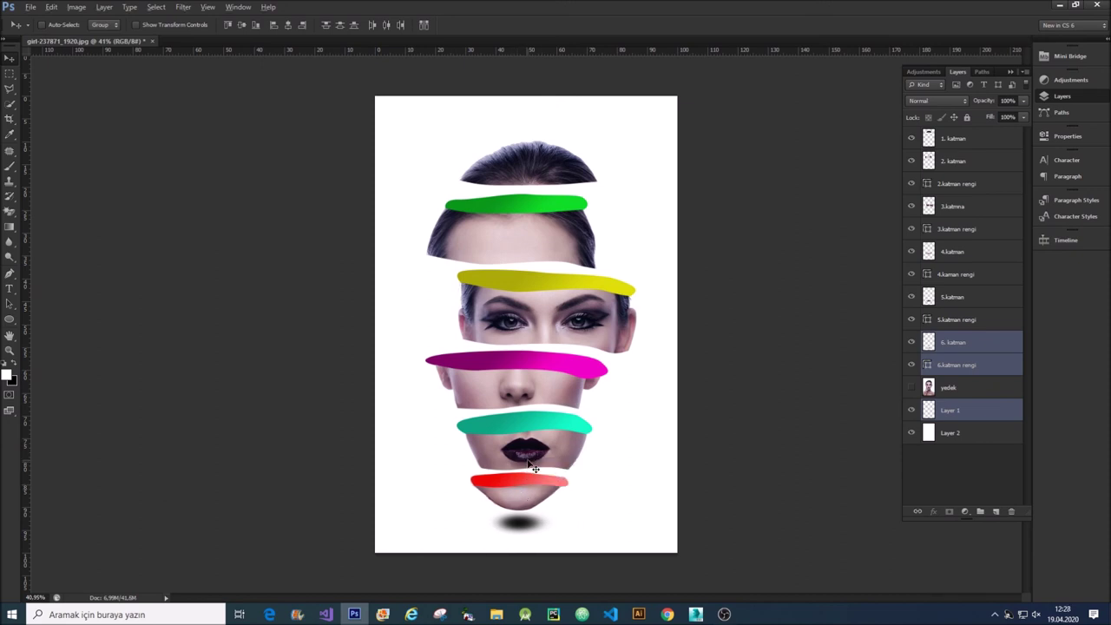
pyautogui.scroll(-3, 554, 465)
pyautogui.scroll(2, 552, 458)
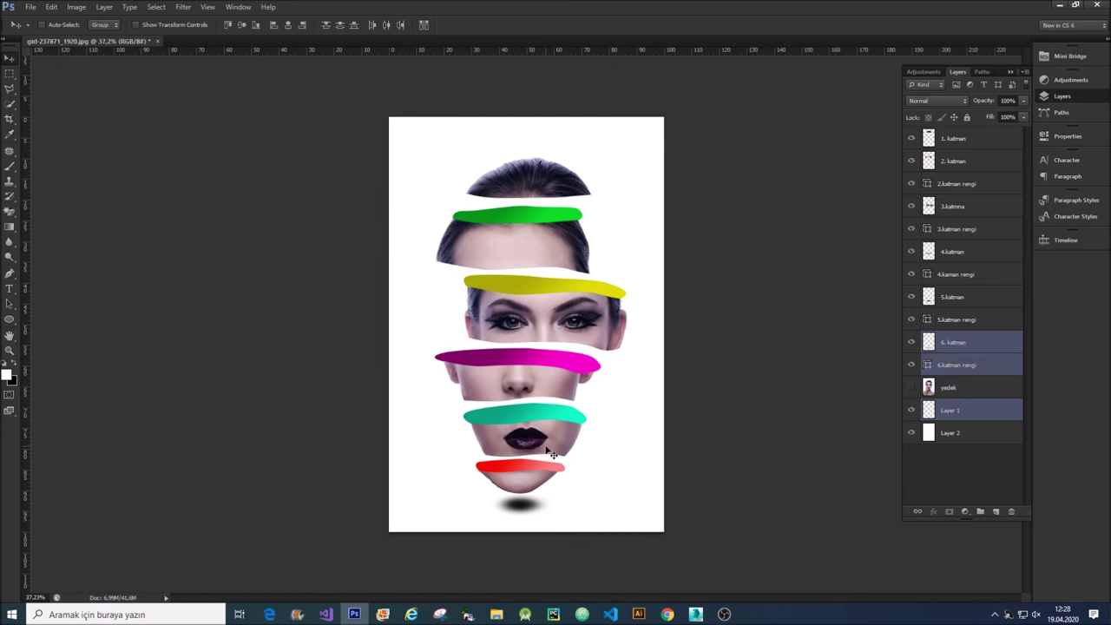